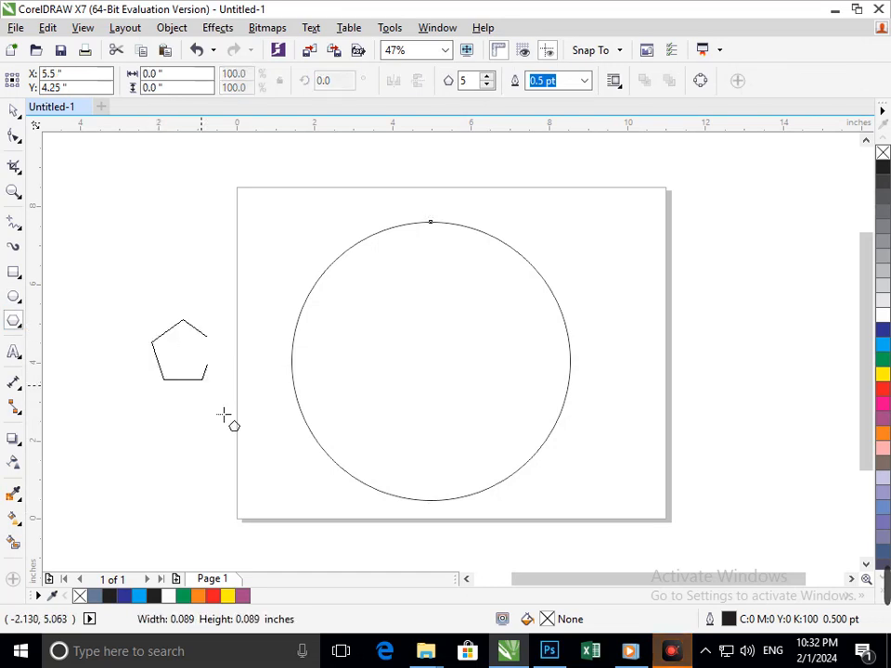
# Turn the polygon overlapping the circle's left side into a triangle by setting its number of sides to 3.
pyautogui.doubleClick(464, 81)
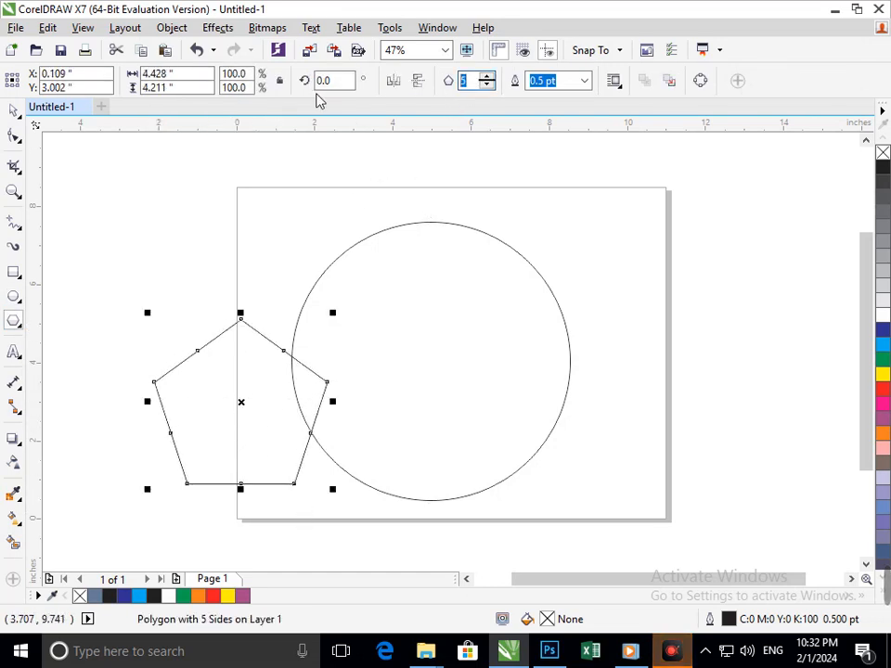
pyautogui.write('3')
pyautogui.press('Return')
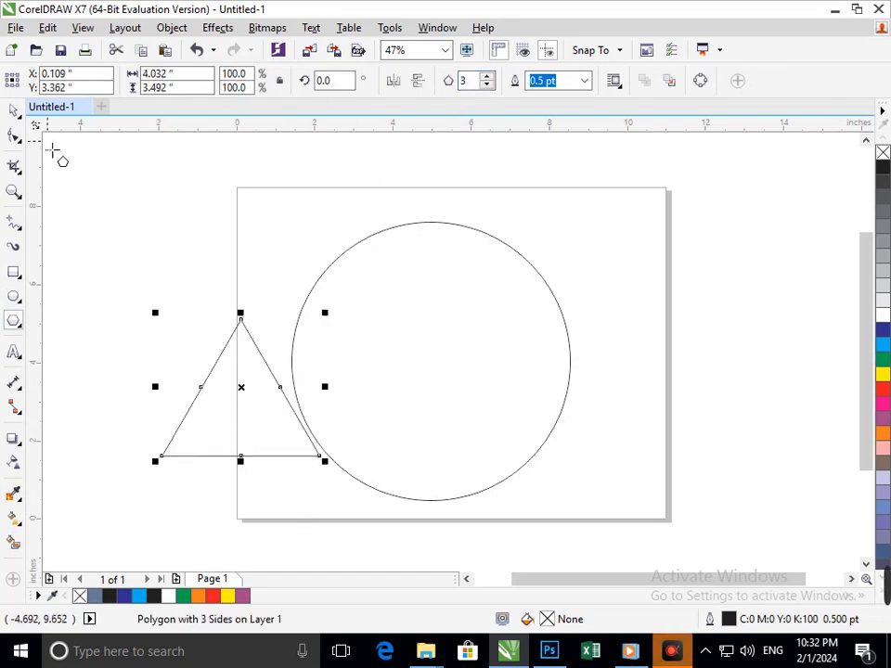
# Move the triangle to the circle's lower middle, apex near the circle's centre, and nudge it down until its base touches the circle's lowest point.
pyautogui.click(14, 109)
pyautogui.moveTo(237, 423); pyautogui.dragTo(435, 465)
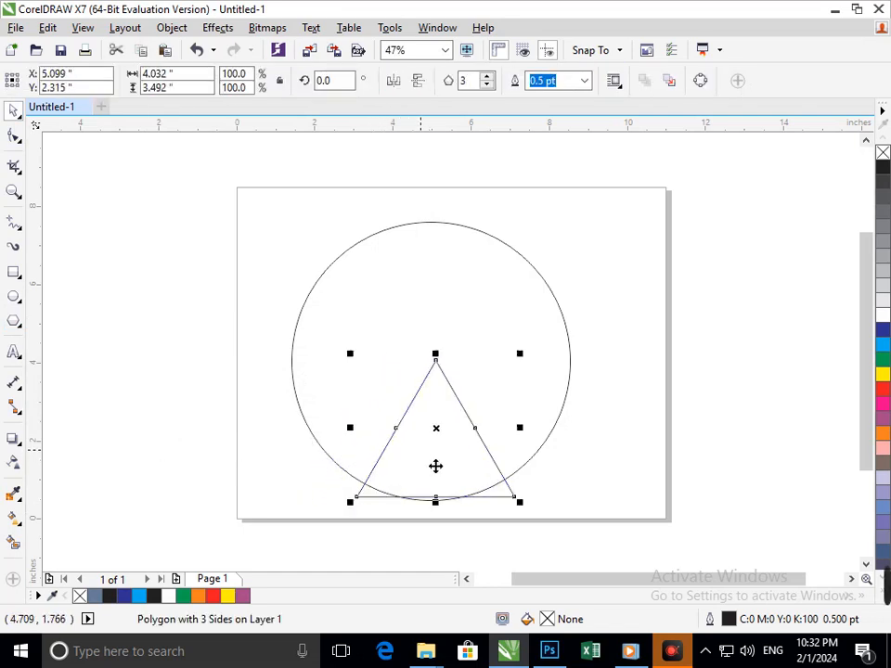
pyautogui.press('Down')
pyautogui.press('Down')
pyautogui.press('Down')
pyautogui.press('Down')
pyautogui.press('Down')
pyautogui.press('Down')
pyautogui.press('Down')
pyautogui.press('Down')
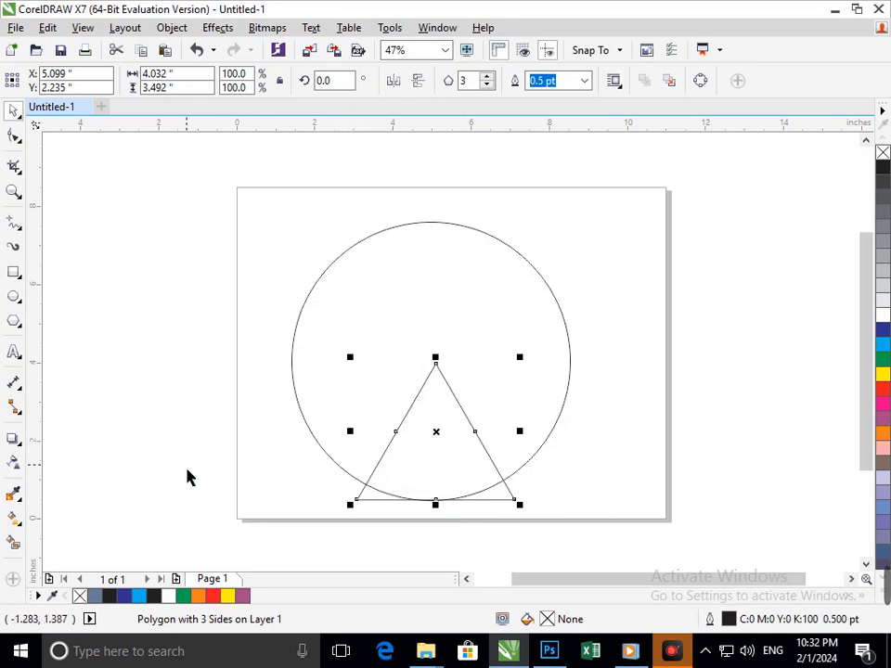
# With the Pen tool, draw a straight line from the triangle's lower-left crossing with the circle up to the circle's upper-left edge.
pyautogui.click(18, 226)
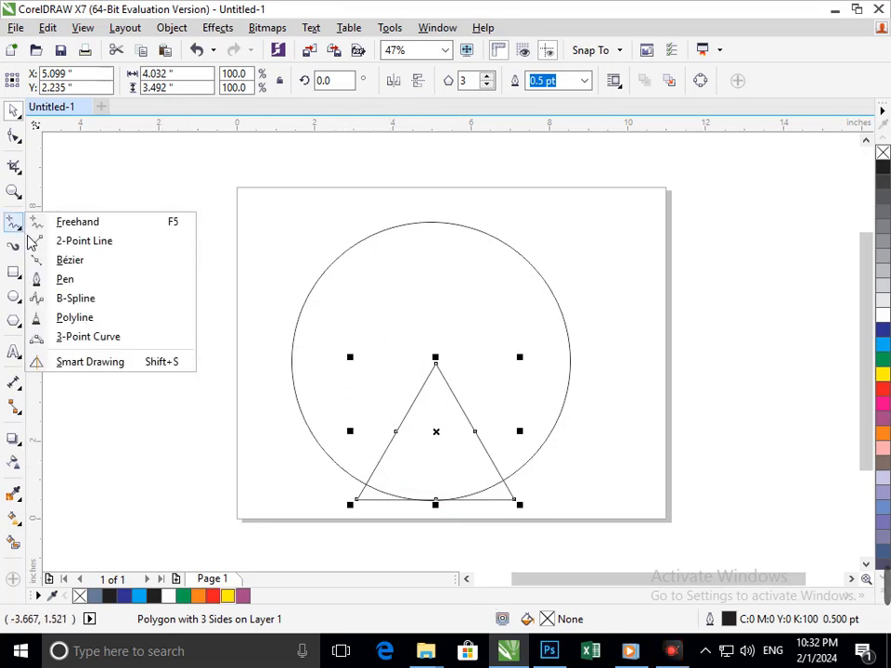
pyautogui.click(67, 280)
pyautogui.click(366, 484)
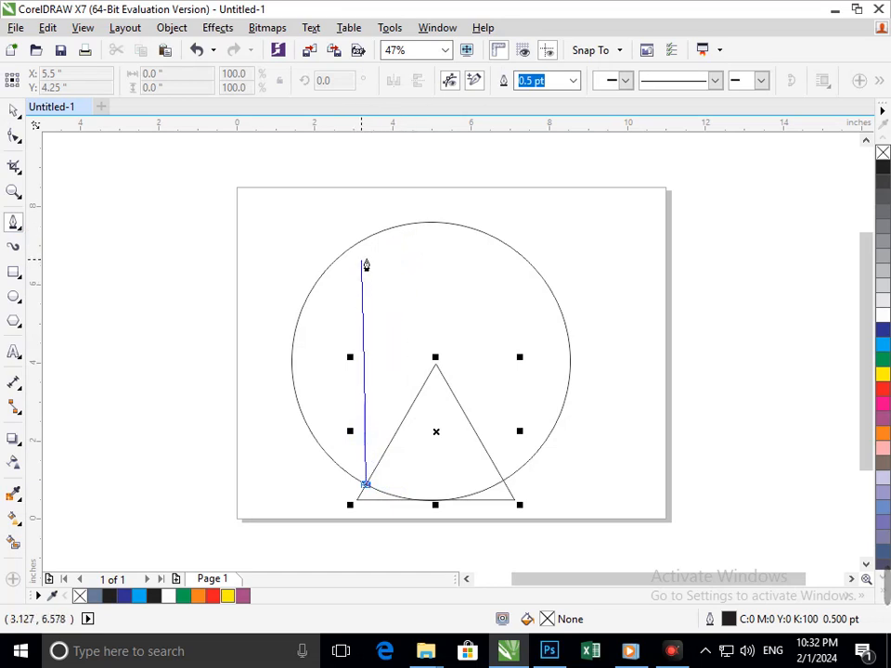
pyautogui.click(394, 233)
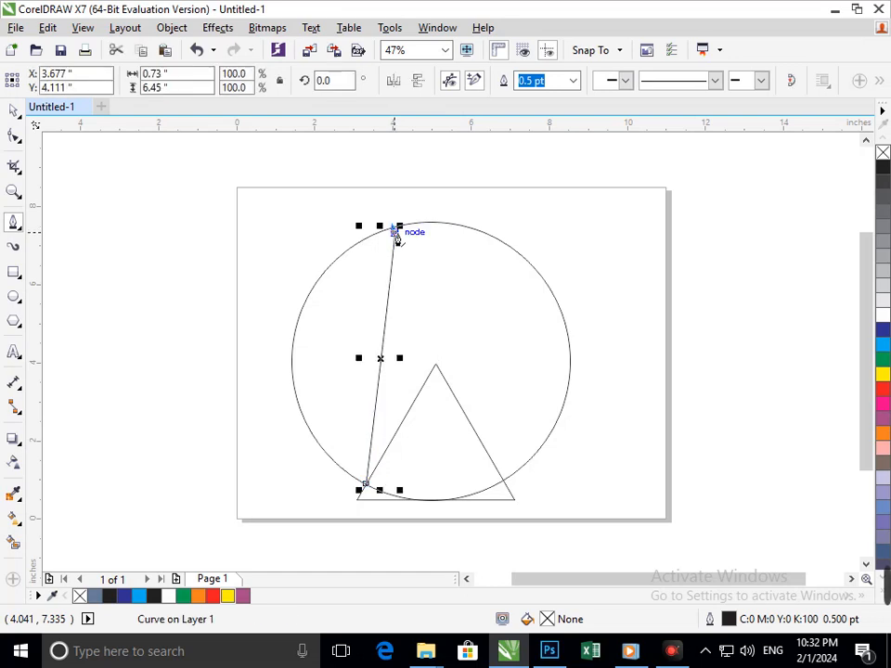
pyautogui.press('Escape')
# Bend the straight line outward into a curve bulging toward the circle's left edge with the Shape tool.
pyautogui.click(17, 138)
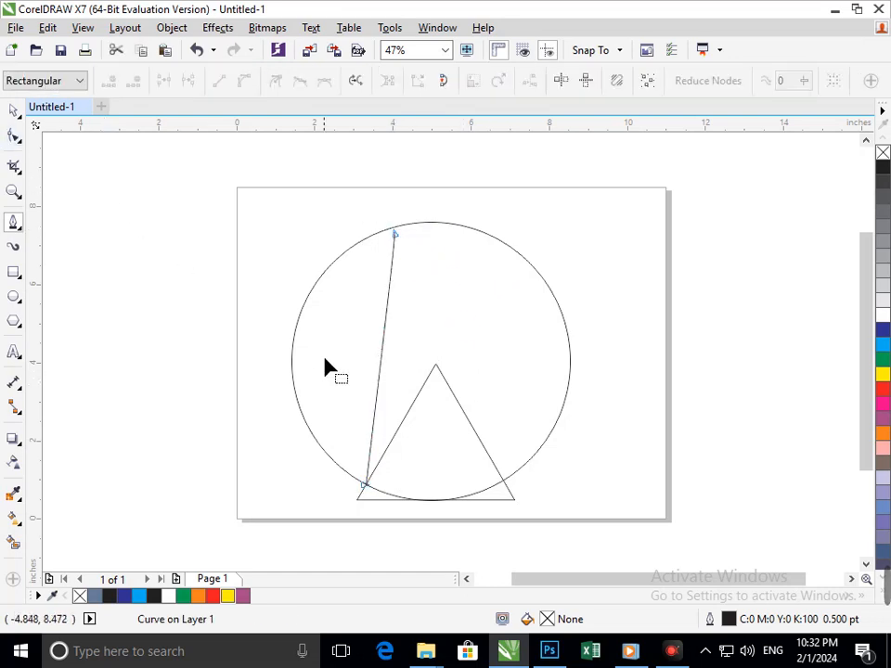
pyautogui.click(382, 358)
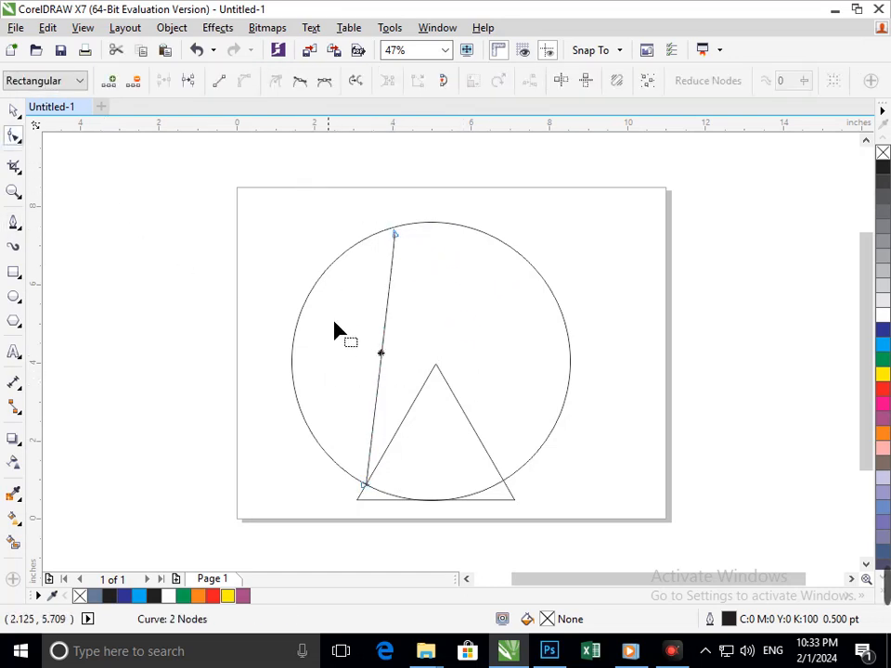
pyautogui.moveTo(382, 353); pyautogui.dragTo(325, 366)
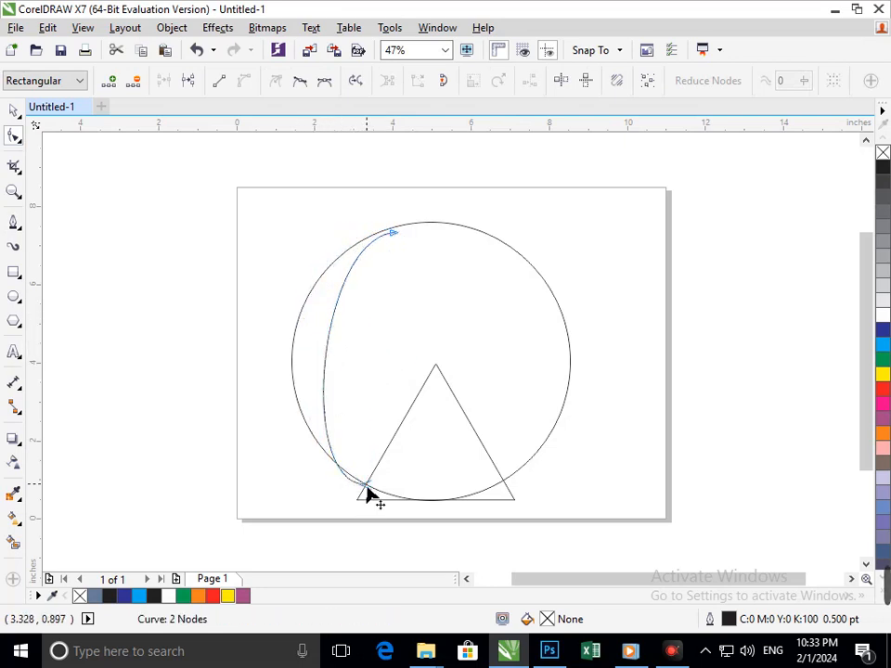
# Adjust the control handles at both curve ends so it forms a smooth arc following the circle's left side.
pyautogui.moveTo(299, 484); pyautogui.dragTo(325, 446)
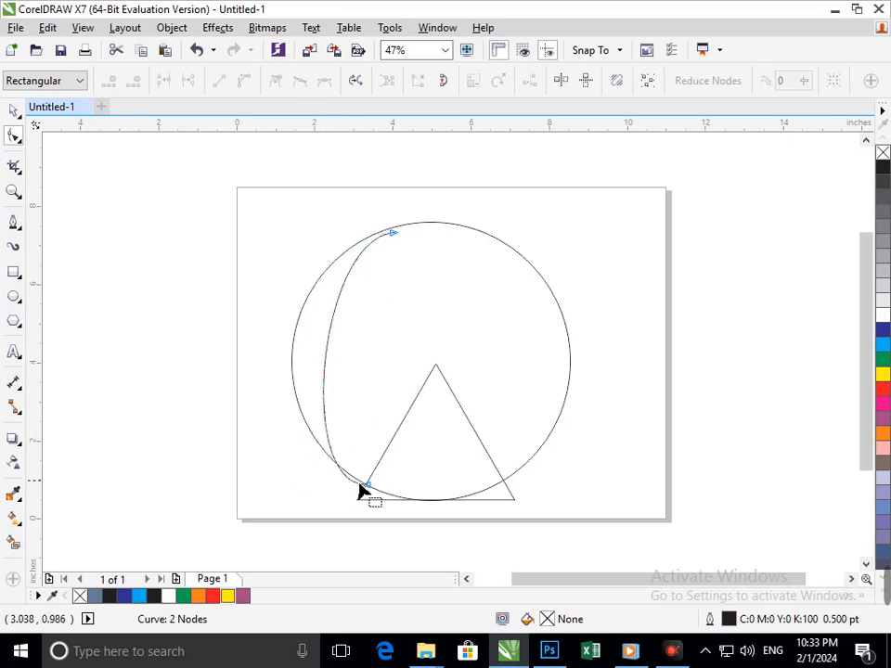
pyautogui.click(365, 487)
pyautogui.moveTo(299, 484); pyautogui.dragTo(264, 406)
pyautogui.moveTo(322, 249); pyautogui.dragTo(328, 266)
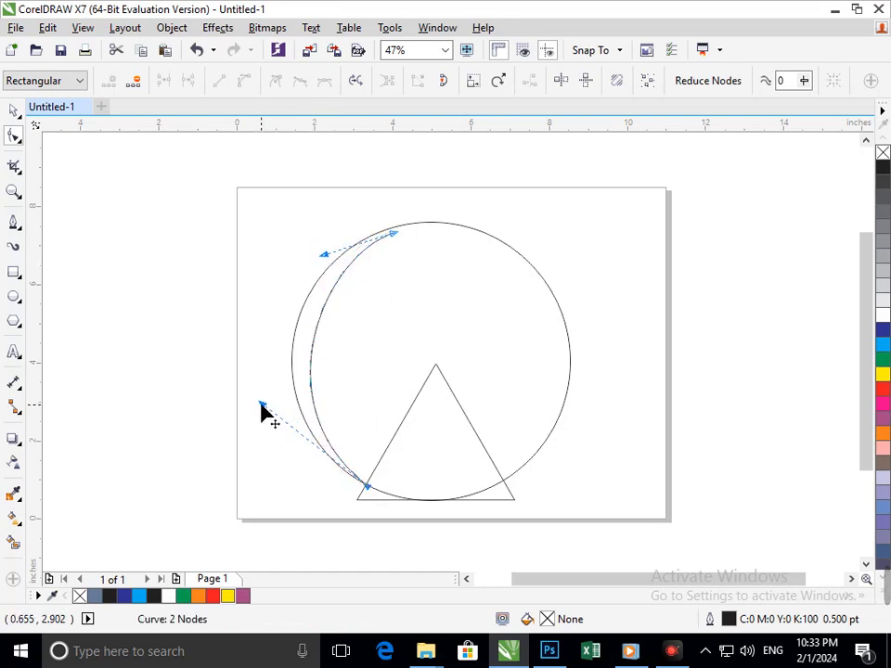
pyautogui.moveTo(262, 406); pyautogui.dragTo(268, 417)
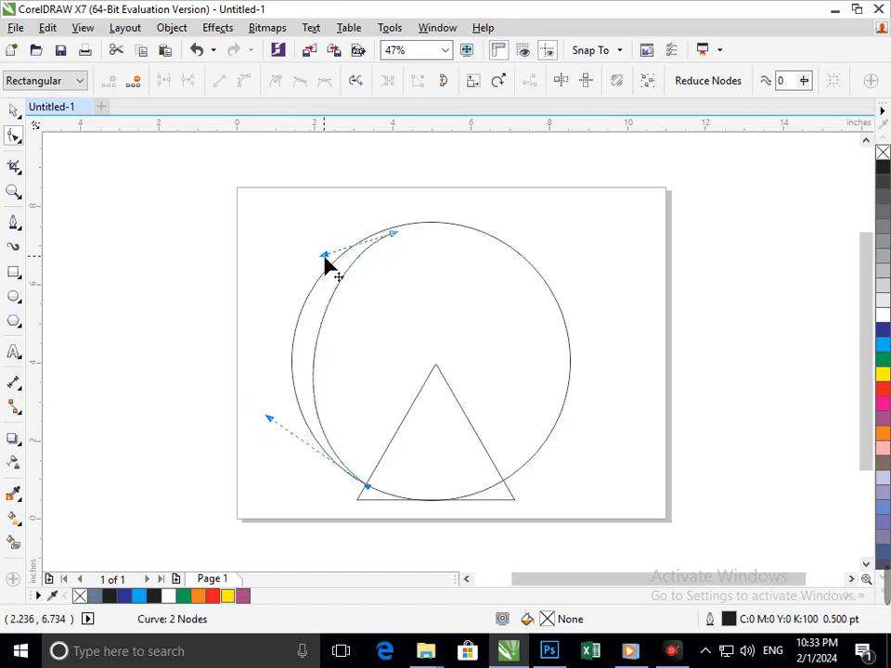
pyautogui.moveTo(324, 256); pyautogui.dragTo(313, 267)
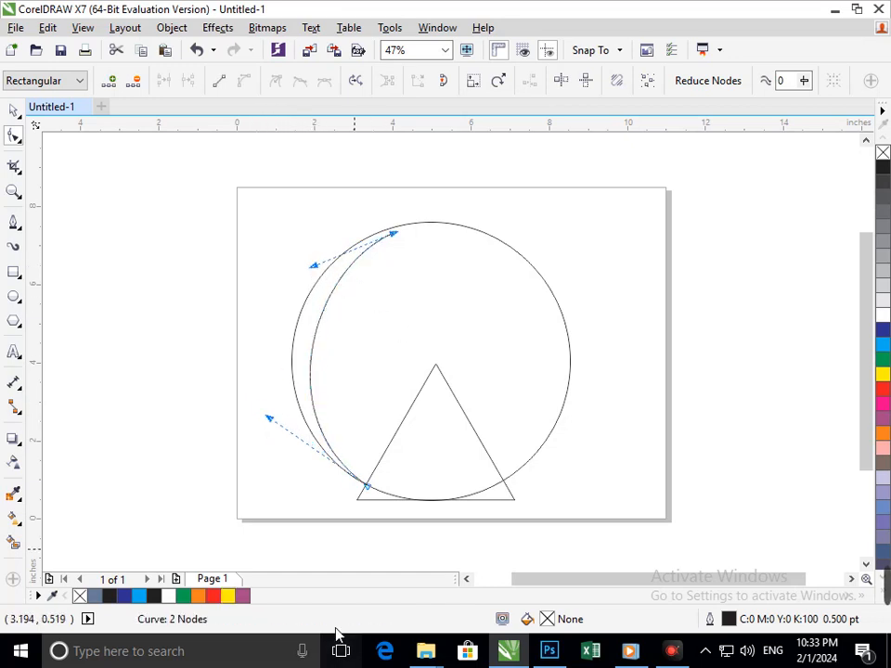
# Duplicate the arc up and to the right so the copy crosses the original near its upper end and the triangle's left side.
pyautogui.click(14, 110)
pyautogui.click(286, 433)
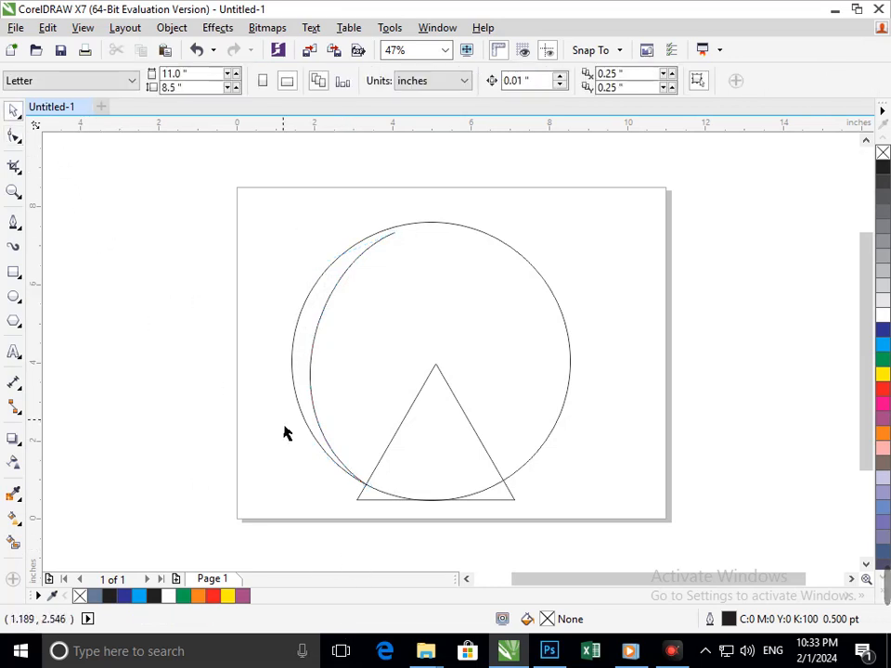
pyautogui.click(330, 461)
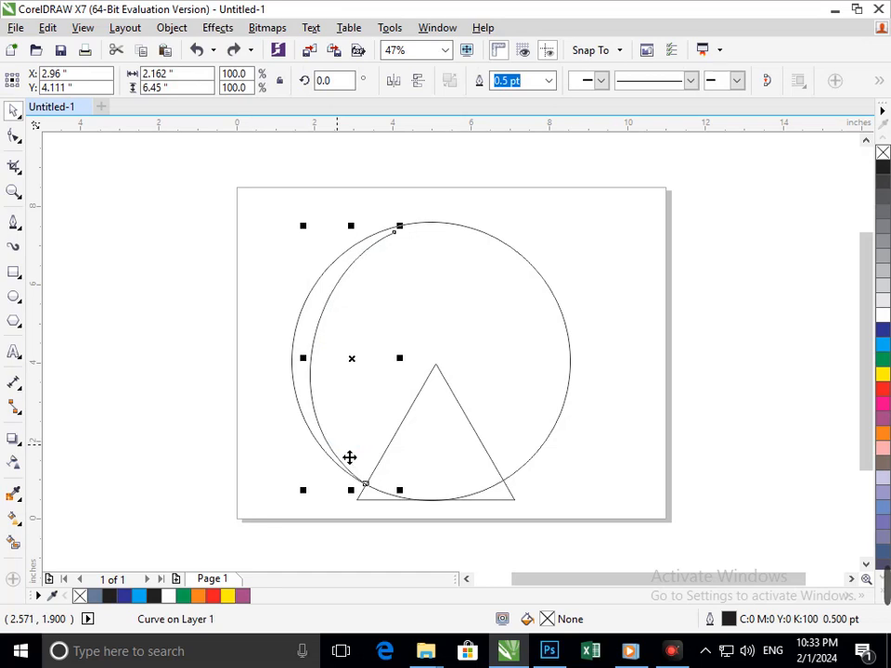
pyautogui.moveTo(349, 458); pyautogui.dragTo(367, 407)
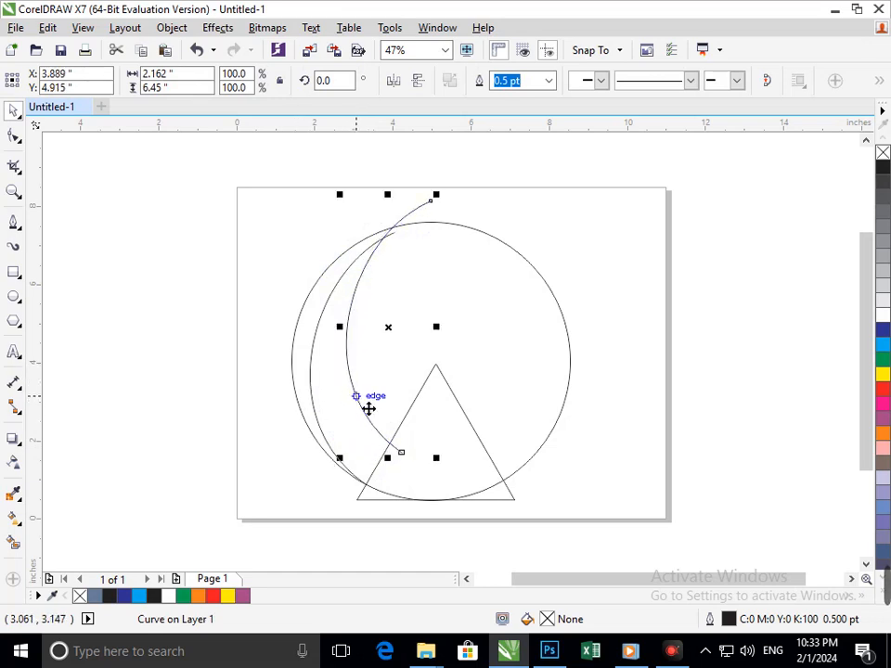
# Trim the copied arc's ends extending above the circle and inside the triangle with Virtual Segment Delete.
pyautogui.click(18, 167)
pyautogui.click(46, 228)
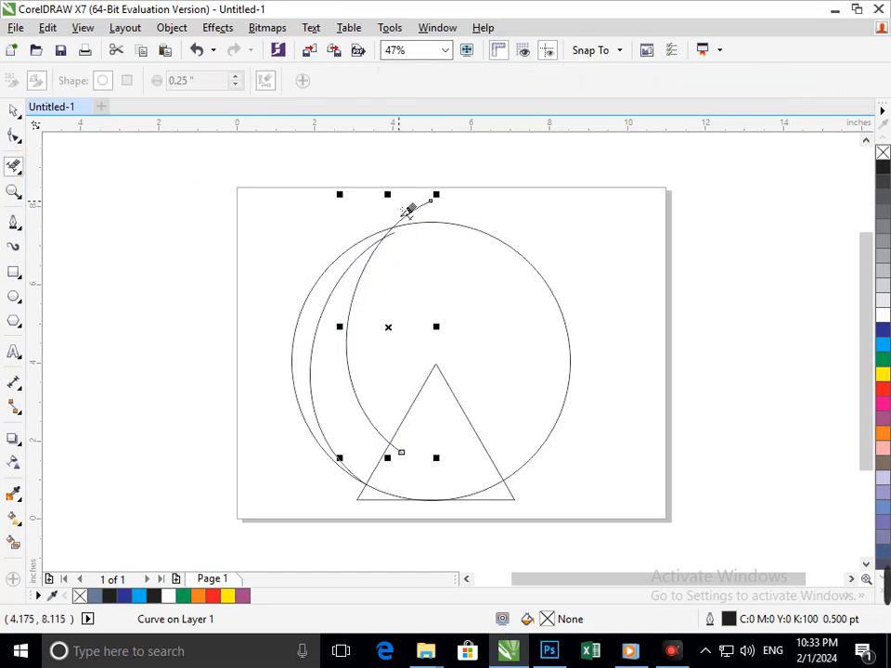
pyautogui.click(405, 214)
pyautogui.click(399, 450)
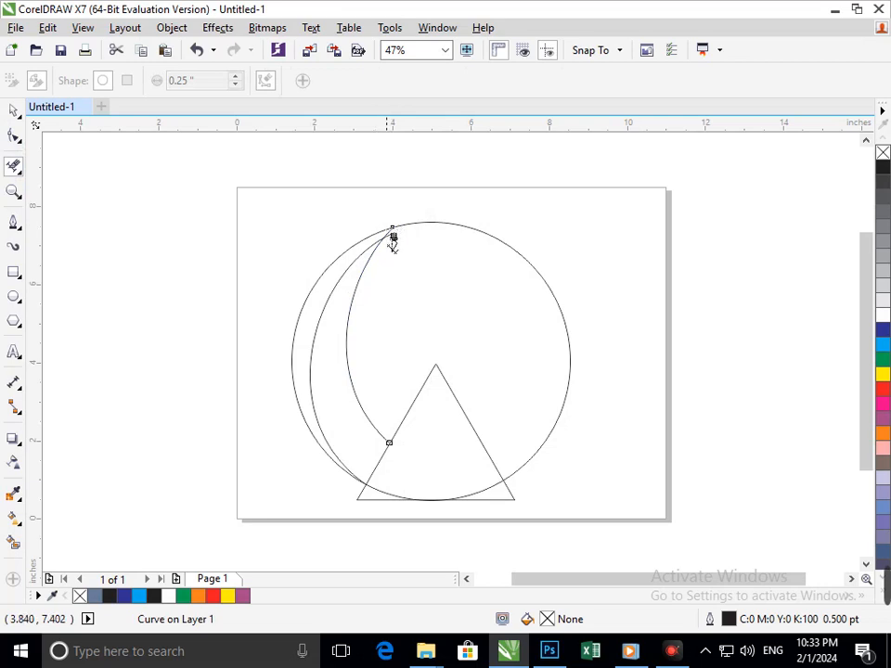
# Delete the overshooting segments beyond the two arcs' upper crossing so the arcs meet in a sharp tip.
pyautogui.scroll(6, 393, 239)
pyautogui.click(465, 334)
pyautogui.click(433, 312)
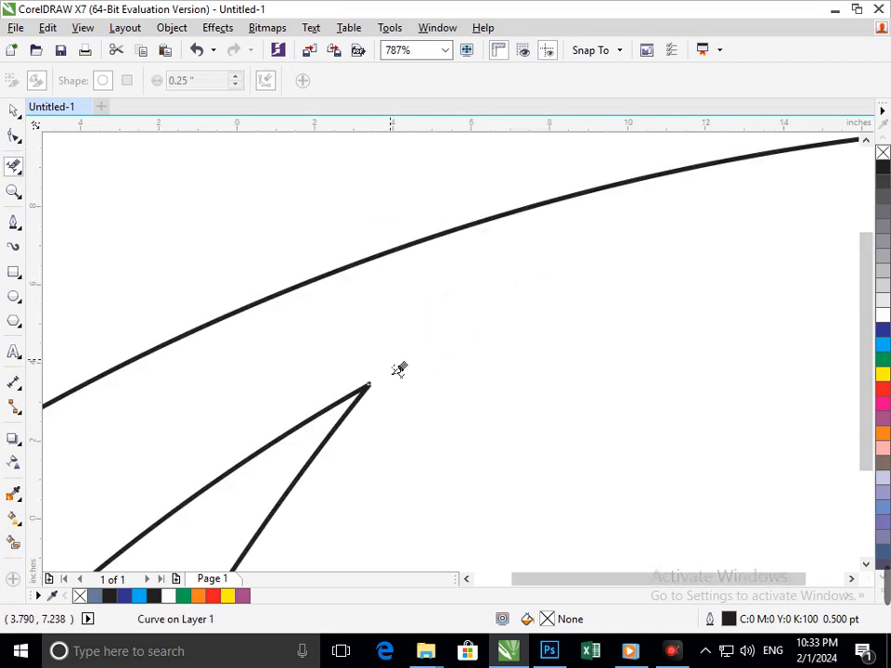
pyautogui.hotkey('shift', 'F4')
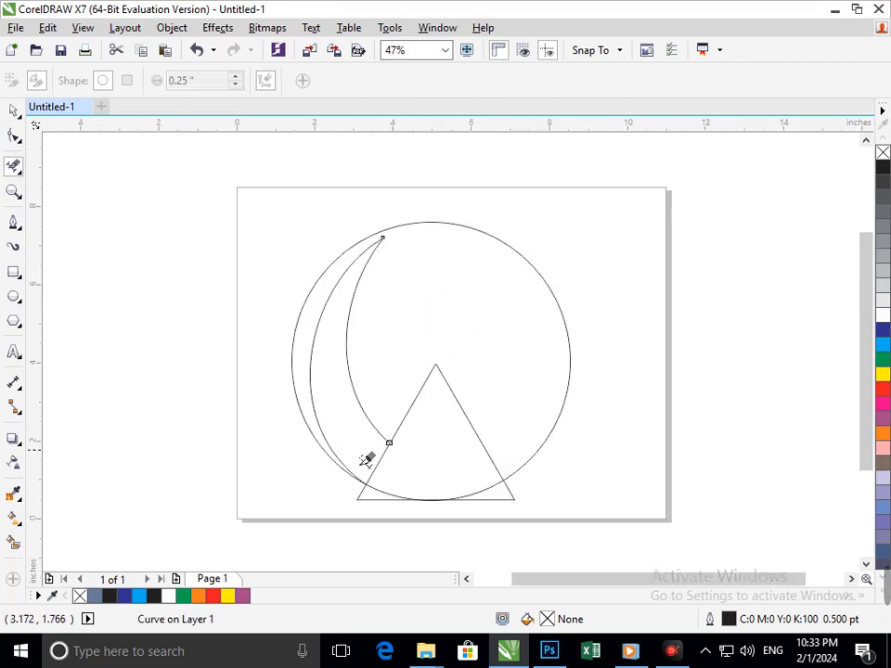
# Select both arcs, duplicate them up and to the right, and scale the copy down to about 1.52 × 4.71 inches inside the circle.
pyautogui.click(13, 110)
pyautogui.click(193, 350)
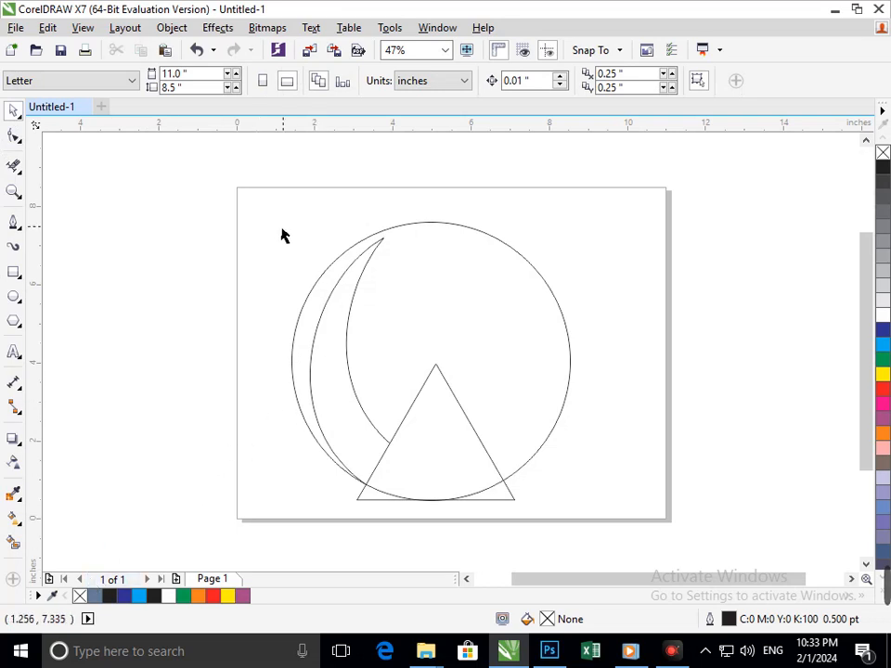
pyautogui.moveTo(273, 200)
pyautogui.mouseDown()
pyautogui.moveTo(414, 474)
pyautogui.moveTo(414, 510)
pyautogui.moveTo(401, 425)
pyautogui.moveTo(437, 396)
pyautogui.moveTo(395, 409)
pyautogui.mouseUp()
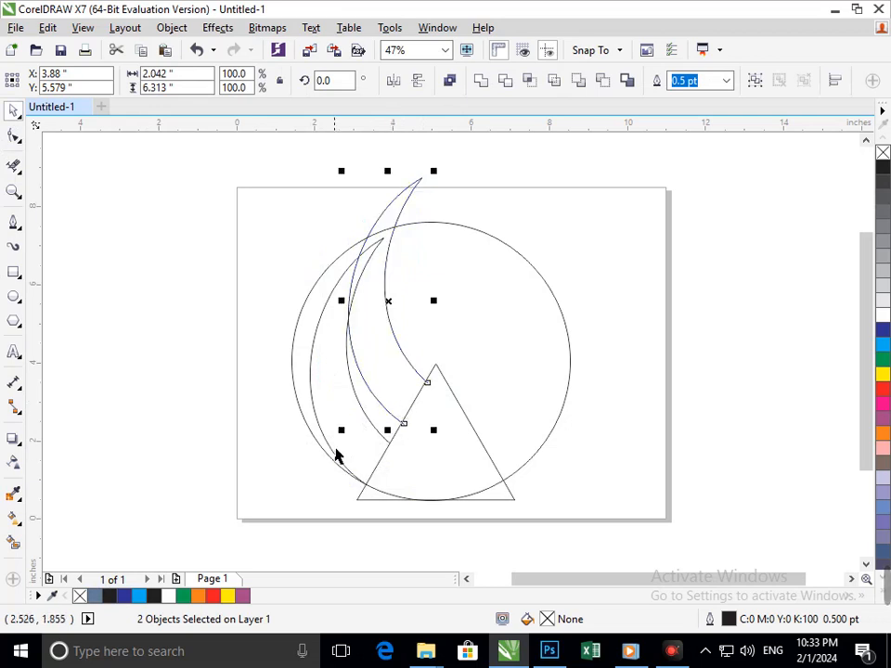
pyautogui.moveTo(350, 448); pyautogui.dragTo(400, 418)
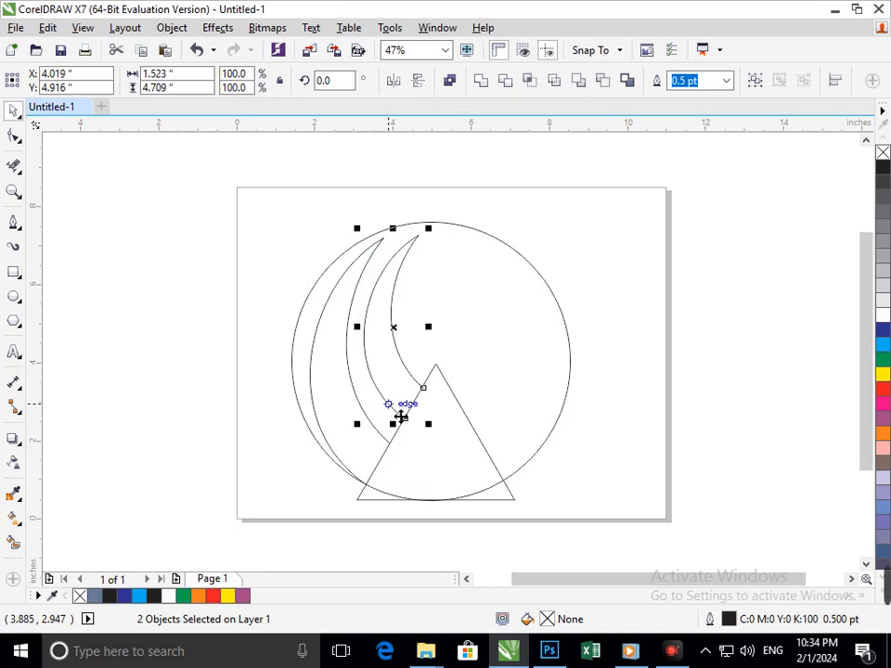
# Position the smaller crescent copy beside the first one, ends on the triangle's left side, centred at about X 3.93, Y 4.83 inches.
pyautogui.moveTo(402, 417); pyautogui.dragTo(395, 420)
pyautogui.press('Right')
pyautogui.press('Right')
pyautogui.press('Right')
pyautogui.press('Right')
pyautogui.press('Right')
pyautogui.press('Right')
pyautogui.press('Right')
pyautogui.press('Right')
pyautogui.press('Right')
pyautogui.press('Right')
pyautogui.press('Right')
pyautogui.press('Right')
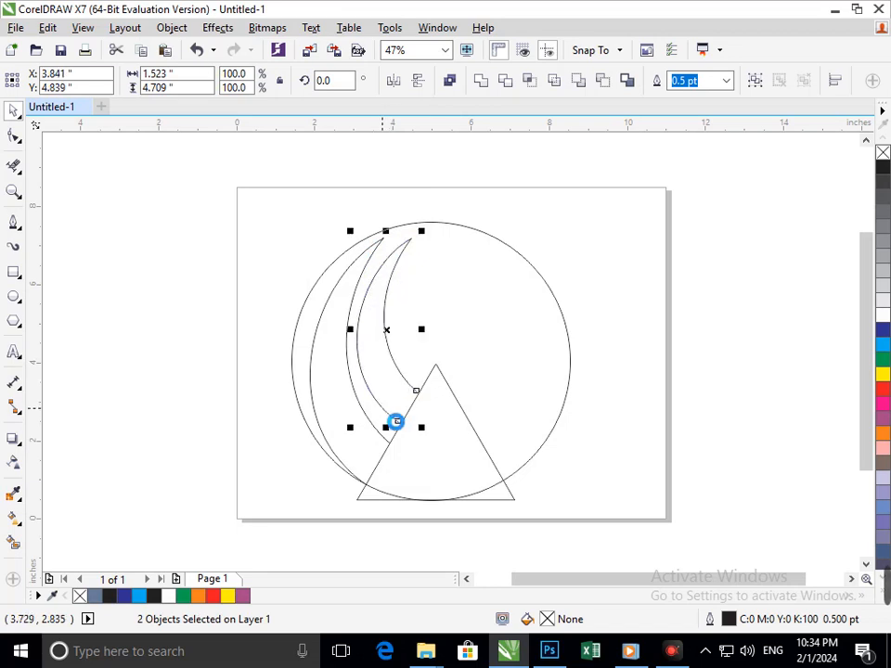
pyautogui.press('Left')
pyautogui.press('Left')
pyautogui.press('Down')
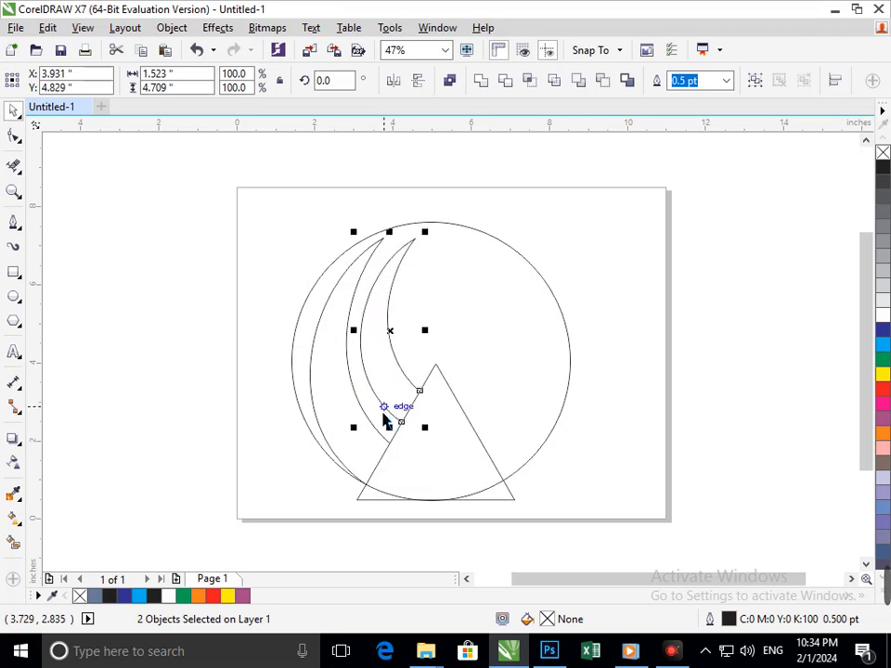
pyautogui.moveTo(366, 435); pyautogui.dragTo(363, 466)
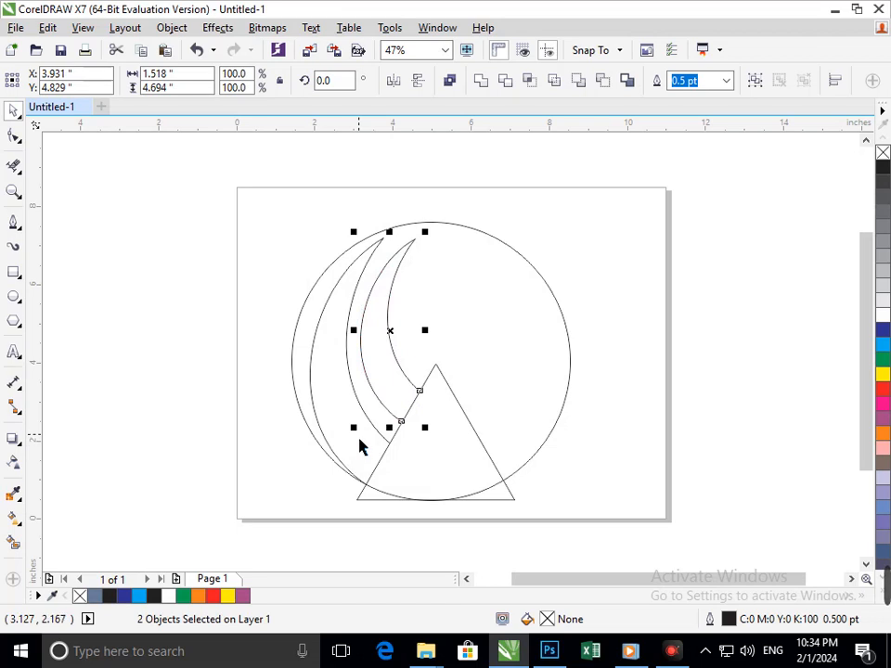
pyautogui.keyDown('shift'); pyautogui.click(364, 446); pyautogui.keyUp('shift')
pyautogui.click(239, 476)
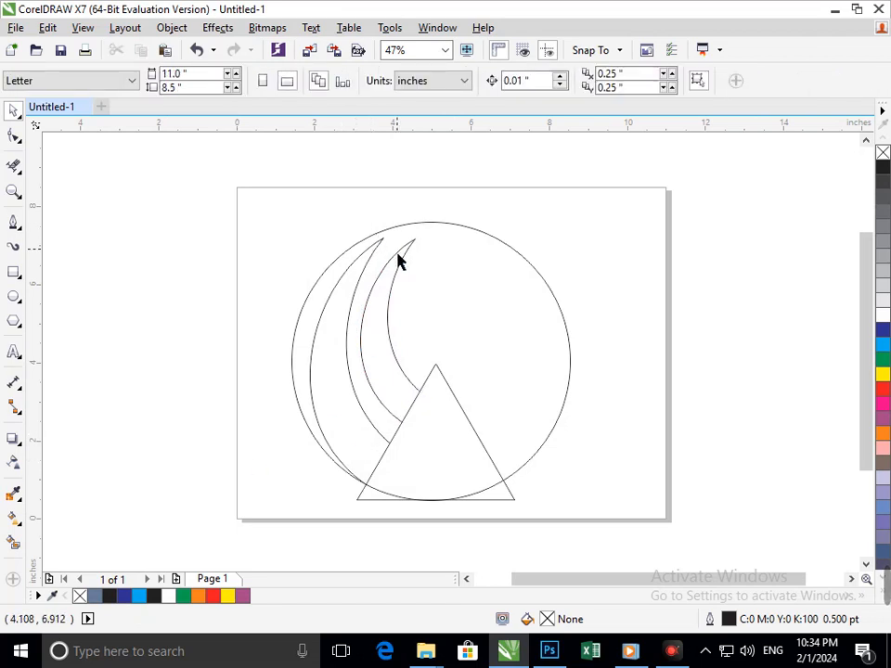
pyautogui.moveTo(397, 253); pyautogui.dragTo(410, 232)
pyautogui.hotkey('ctrl', 'z')
pyautogui.keyDown('shift'); pyautogui.click(388, 303); pyautogui.keyUp('shift')
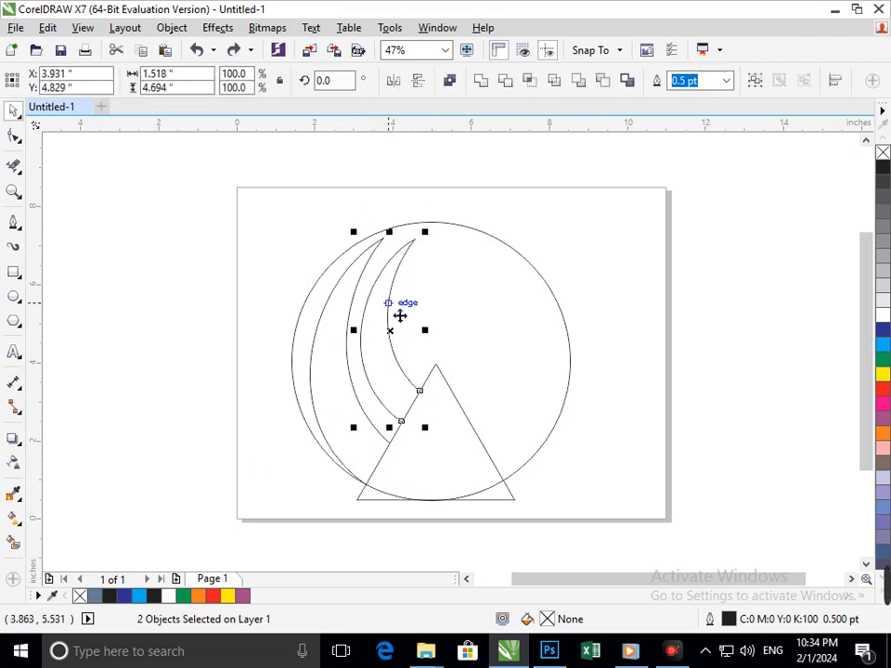
# Enlarge the inner crescent from its centre to about 1.65 × 5.1 inches and trim its ends where they enter the triangle.
pyautogui.moveTo(434, 444); pyautogui.dragTo(442, 452)
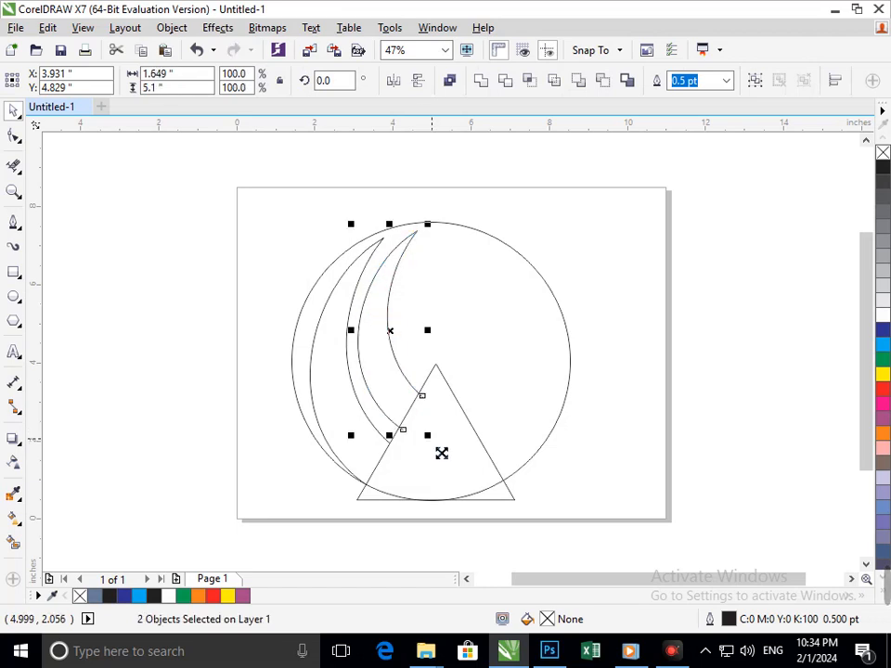
pyautogui.click(13, 165)
pyautogui.scroll(4, 390, 428)
pyautogui.click(437, 437)
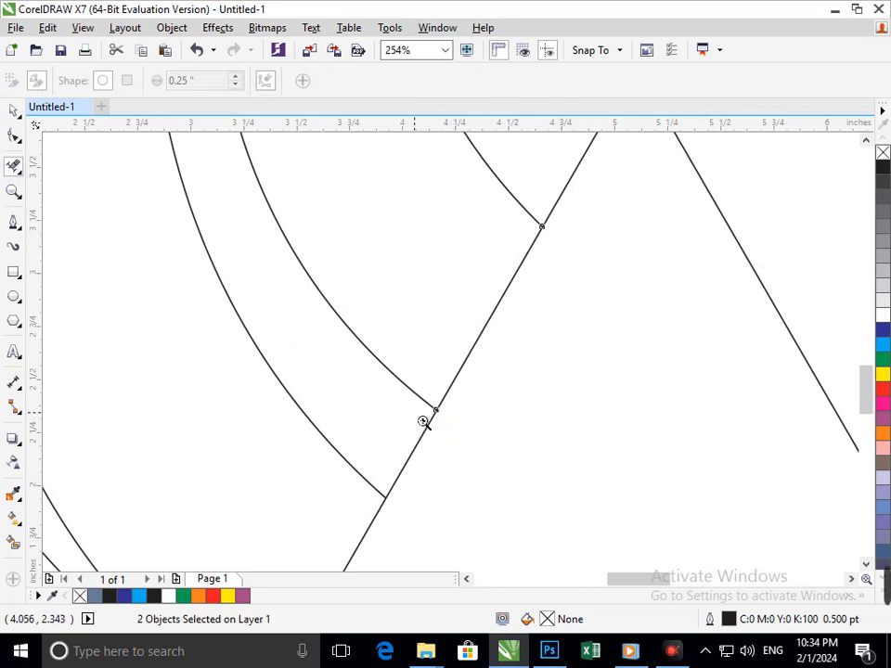
pyautogui.scroll(-4, 422, 421)
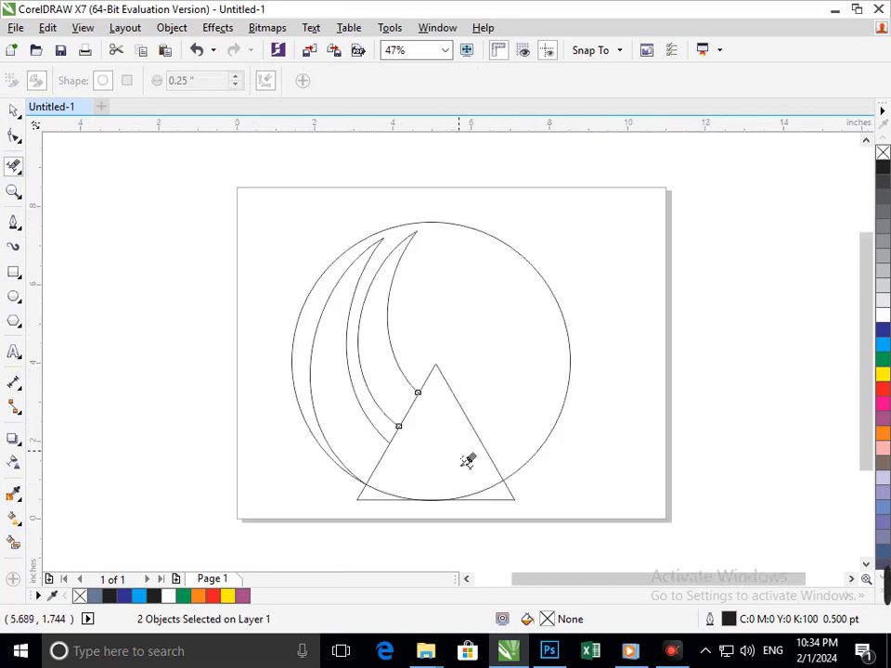
# Delete the circle's lower-left arc inside the triangle along with the triangle's base and the two corners protruding outside the circle.
pyautogui.click(404, 494)
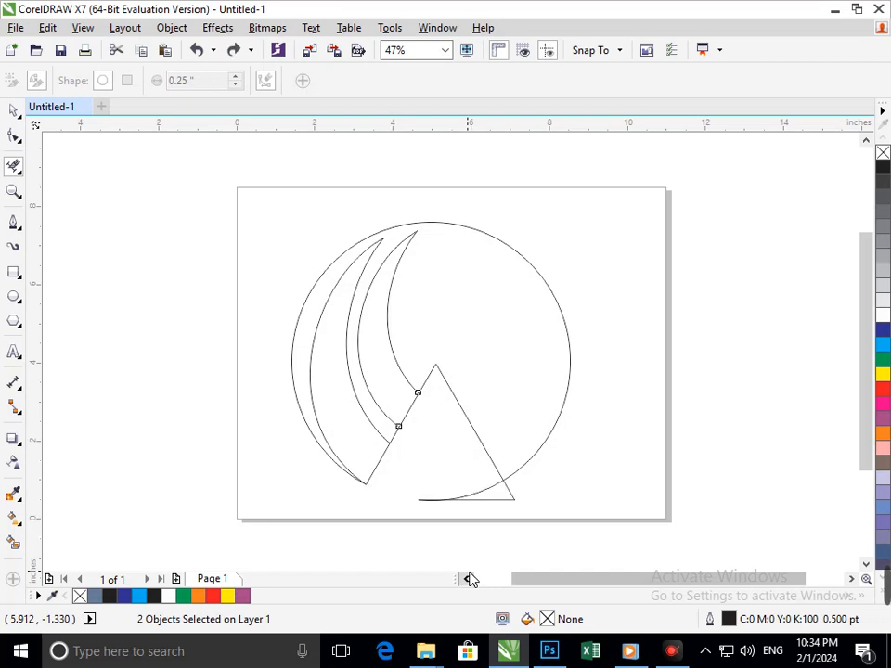
pyautogui.click(501, 506)
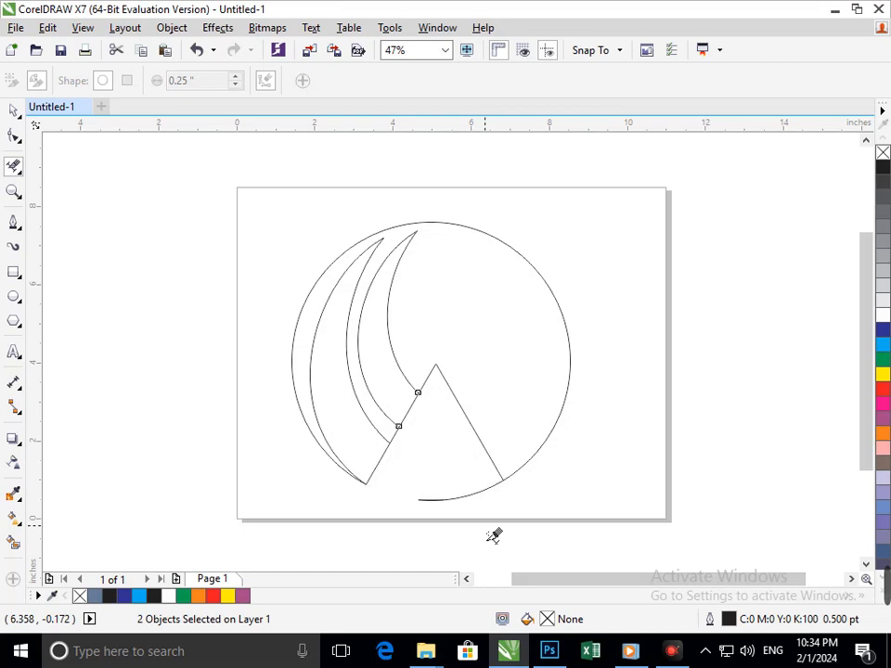
pyautogui.click(13, 110)
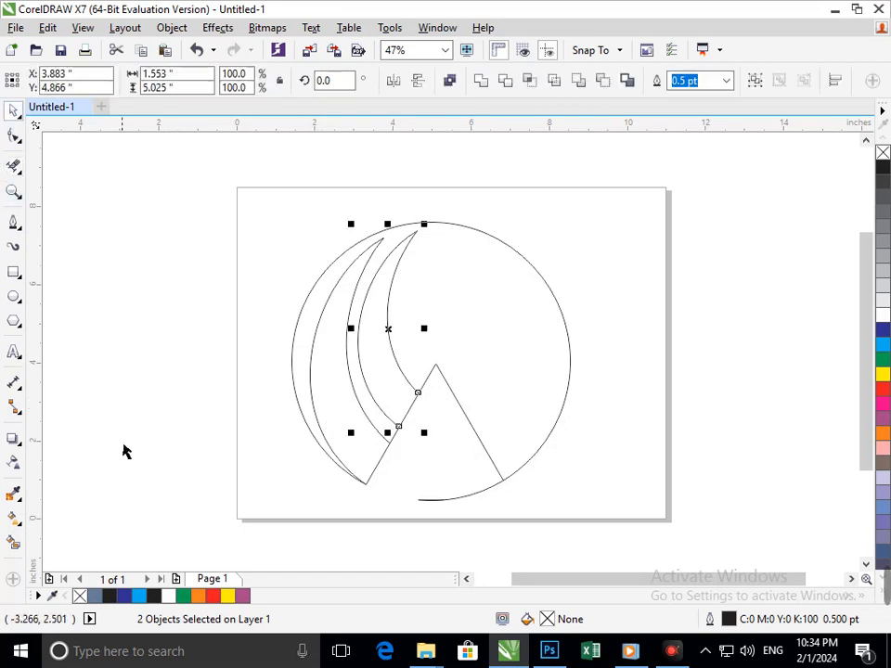
# Smart Fill both left crescents with blue-grey (C:40 M:20 Y:0 K:40), closing them along the triangle's left side.
pyautogui.click(125, 451)
pyautogui.click(13, 542)
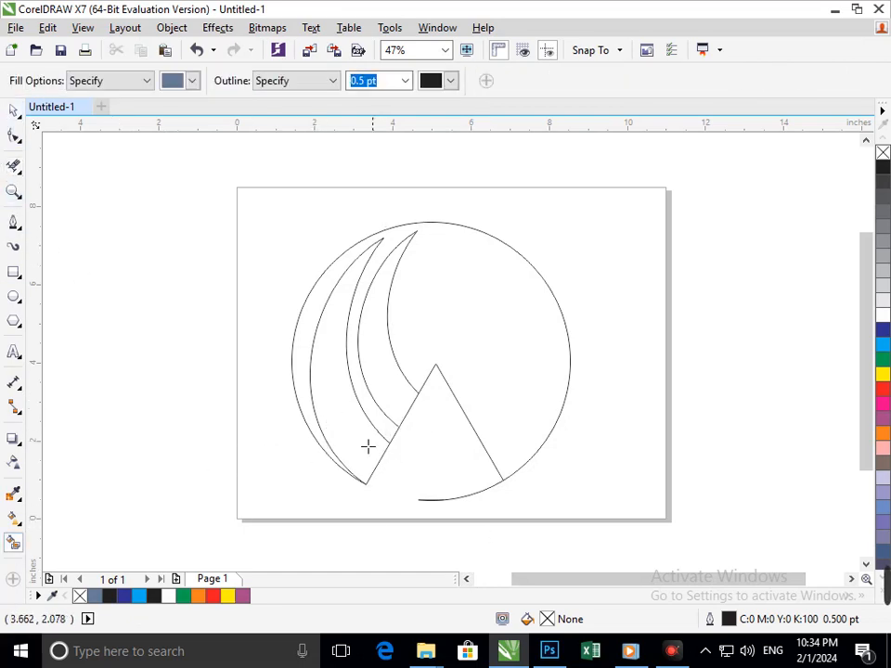
pyautogui.click(368, 446)
pyautogui.click(406, 407)
pyautogui.click(16, 112)
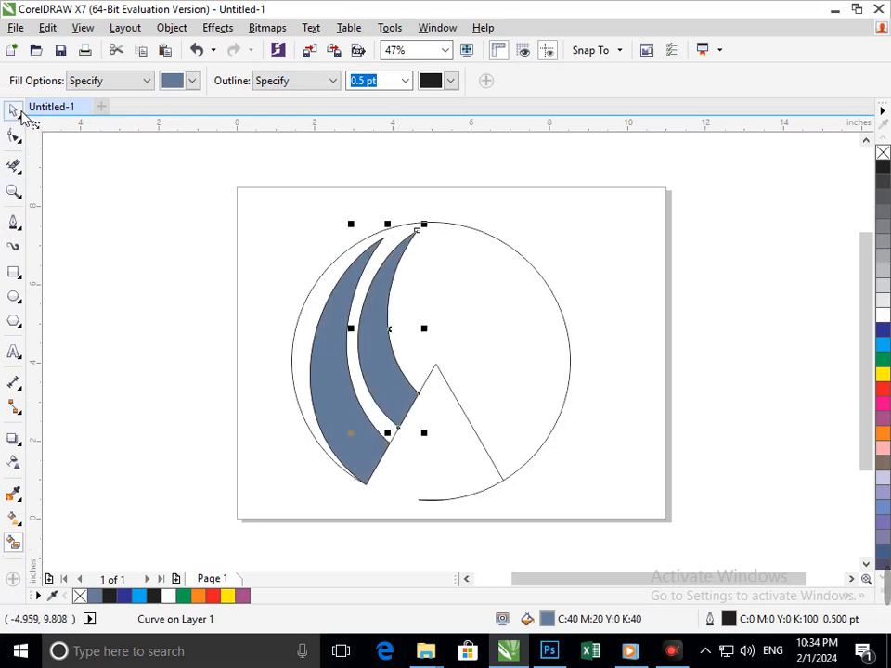
pyautogui.press('Escape')
# Mirror a copy of both filled crescents horizontally and place it against the triangle's right side, centred at about X 6.87, Y 4.24 inches.
pyautogui.click(382, 443)
pyautogui.keyDown('shift'); pyautogui.click(399, 405); pyautogui.keyUp('shift')
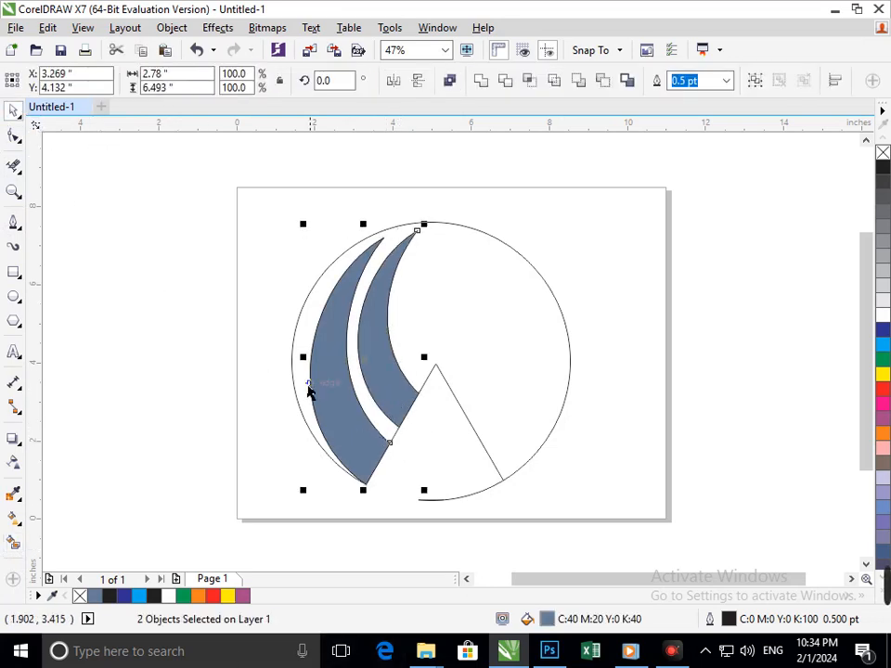
pyautogui.moveTo(304, 357); pyautogui.dragTo(541, 414)
pyautogui.rightClick(541, 414)
pyautogui.moveTo(482, 471); pyautogui.dragTo(503, 470)
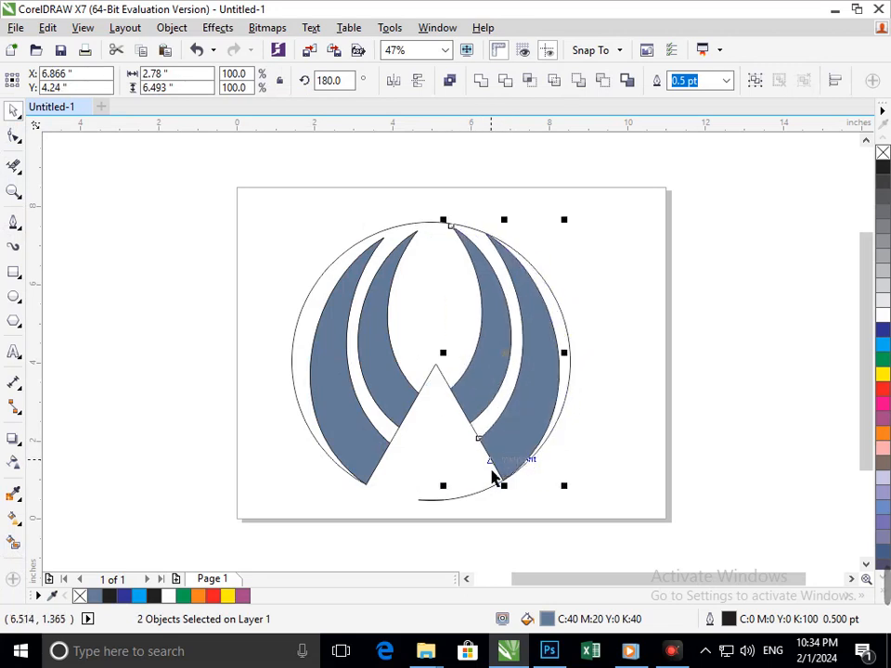
# Nudge the mirrored crescents to X 6.886, Y 4.23 inches so their cut ends follow the triangle's right side.
pyautogui.press('Left')
pyautogui.press('Left')
pyautogui.press('Down')
pyautogui.press('Right')
pyautogui.press('Right')
pyautogui.press('Right')
pyautogui.press('Right')
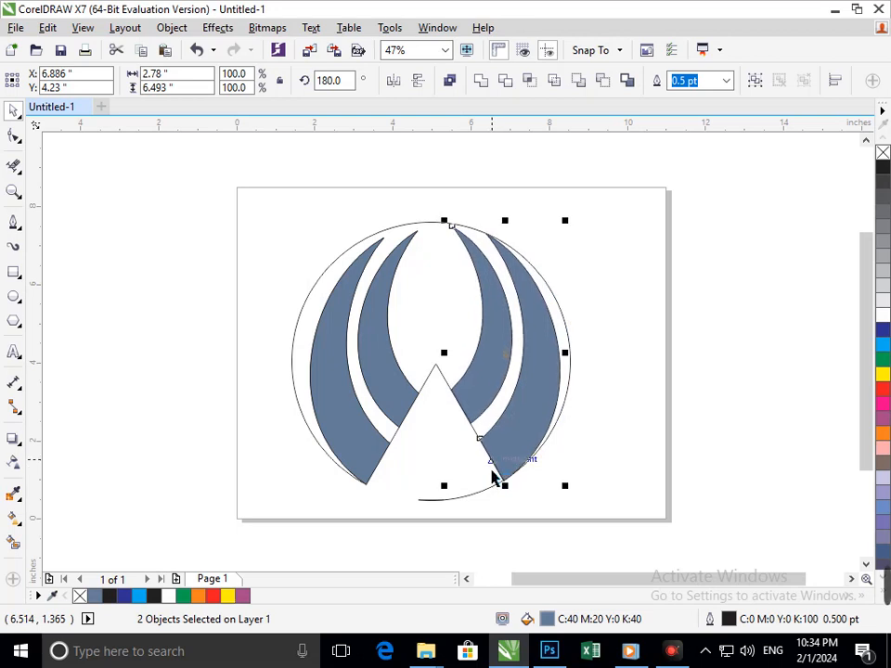
# Duplicate the open circle outline slightly up and to the left, centred at about X 4.84, Y 4.37 inches.
pyautogui.click(501, 550)
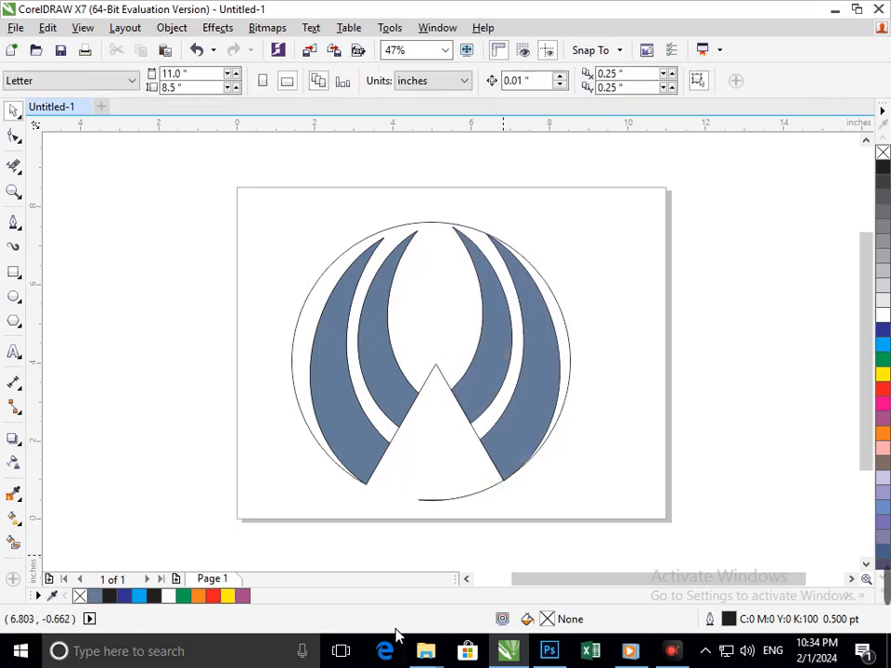
pyautogui.moveTo(455, 511)
pyautogui.mouseDown()
pyautogui.moveTo(461, 498)
pyautogui.moveTo(451, 498)
pyautogui.mouseUp()
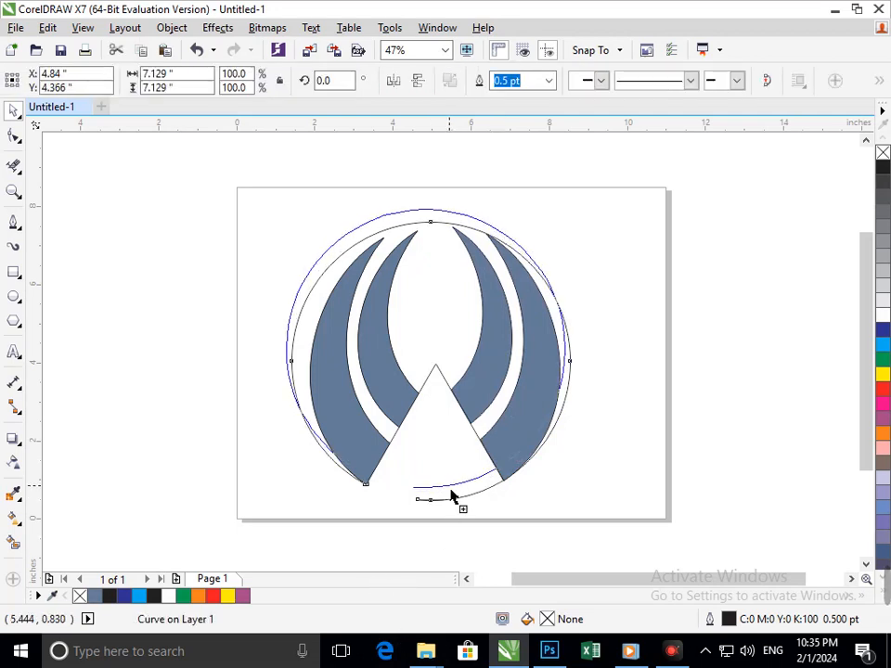
pyautogui.click(454, 557)
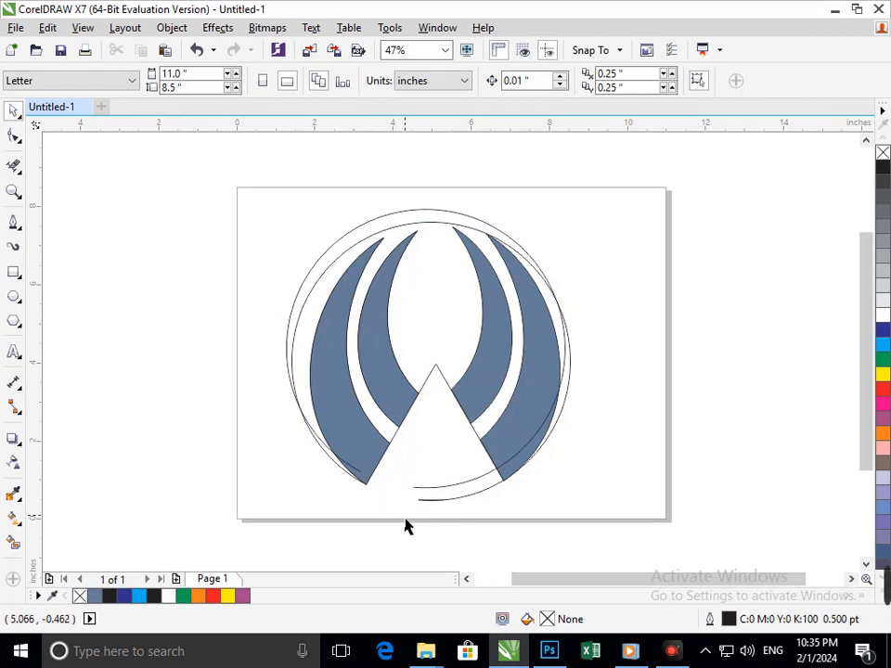
# With the 2-Point Line tool, connect each open lower arc end to the outer left crescent's tip with two joined segments.
pyautogui.press('F2')
pyautogui.moveTo(337, 462); pyautogui.dragTo(521, 535)
pyautogui.press('F2')
pyautogui.moveTo(123, 256); pyautogui.dragTo(500, 435)
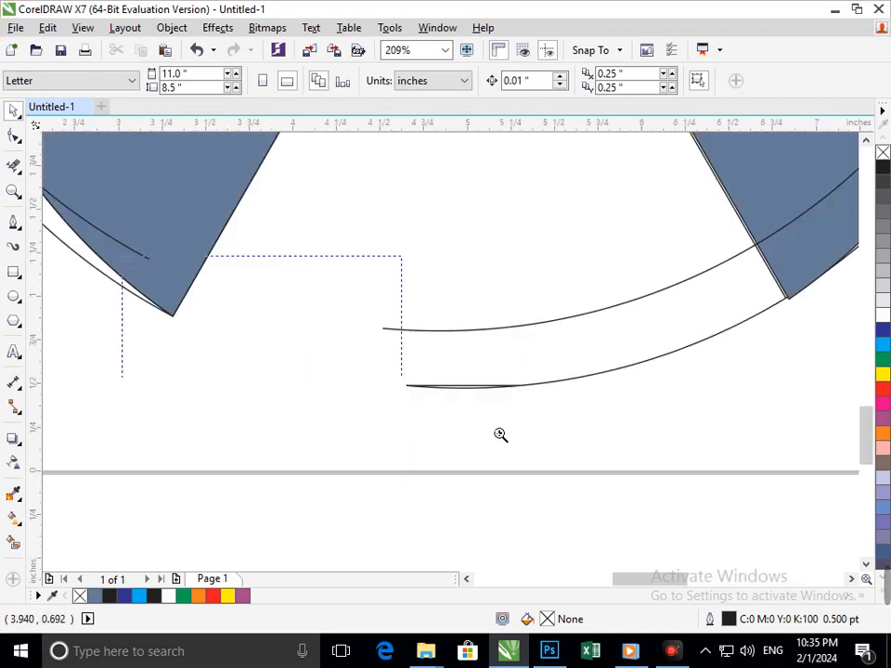
pyautogui.click(14, 222)
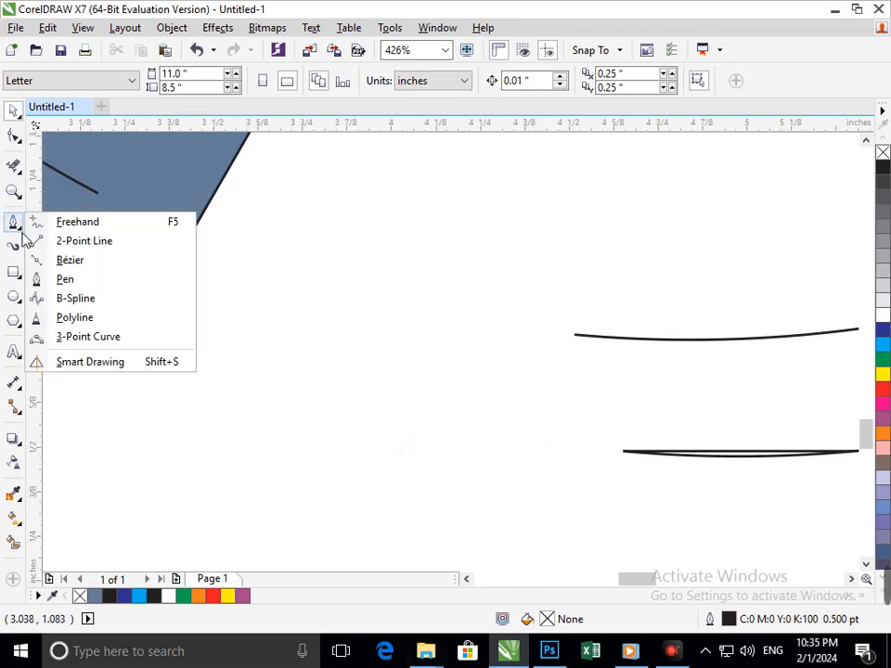
pyautogui.click(81, 242)
pyautogui.moveTo(585, 343)
pyautogui.mouseDown()
pyautogui.moveTo(417, 393)
pyautogui.moveTo(205, 245)
pyautogui.moveTo(185, 221)
pyautogui.mouseUp()
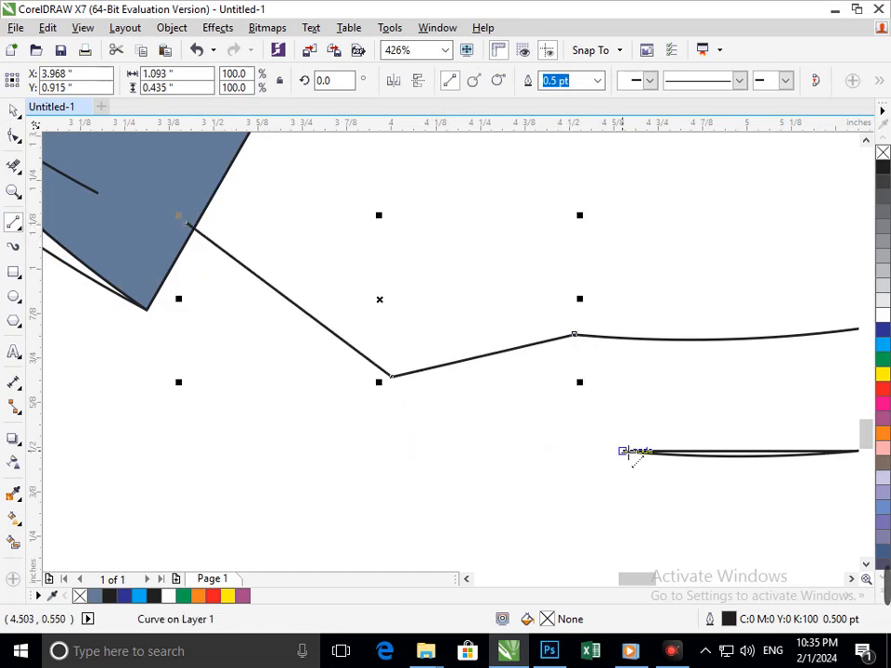
pyautogui.moveTo(633, 460); pyautogui.dragTo(124, 272)
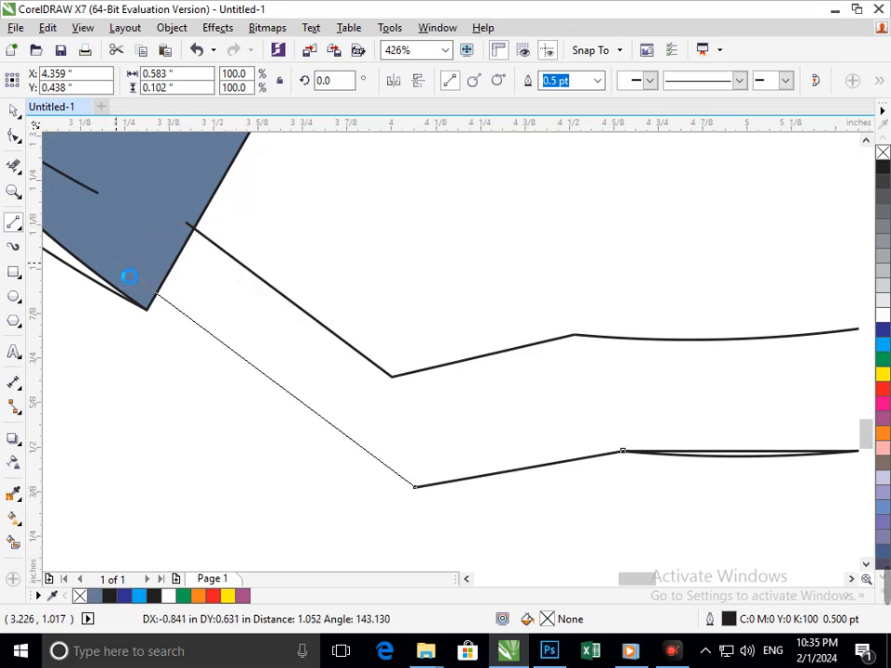
# Trim the ends of both connecting lines where they overrun the outer left crescent's edge.
pyautogui.click(13, 166)
pyautogui.click(141, 281)
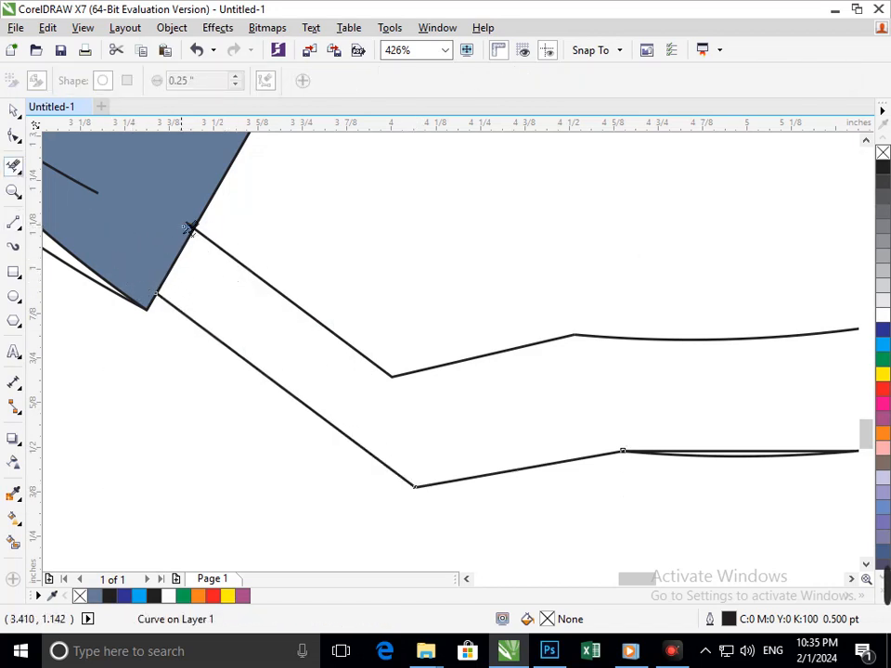
pyautogui.click(197, 233)
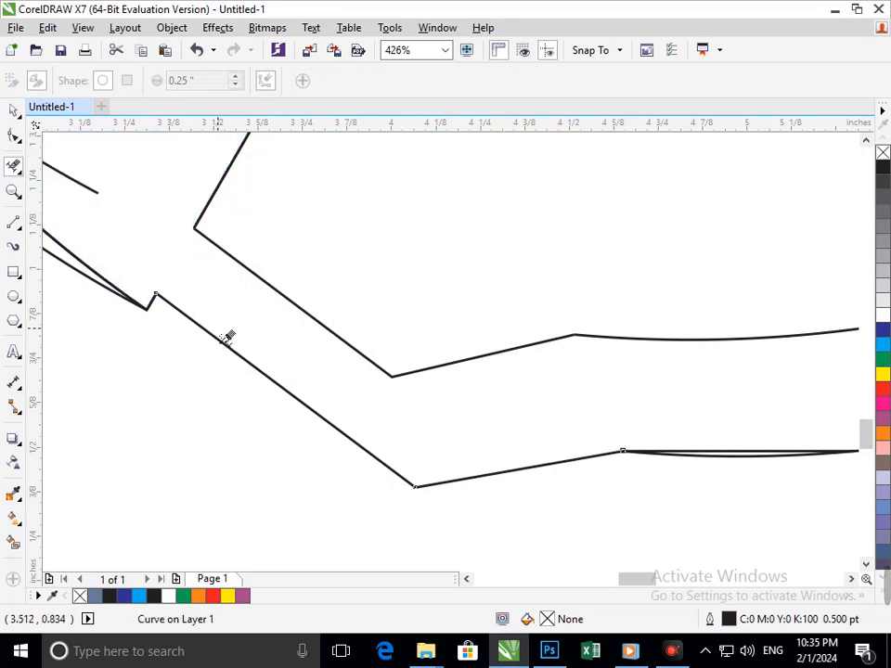
pyautogui.hotkey('ctrl', 'z')
pyautogui.scroll(5, 205, 294)
pyautogui.click(391, 396)
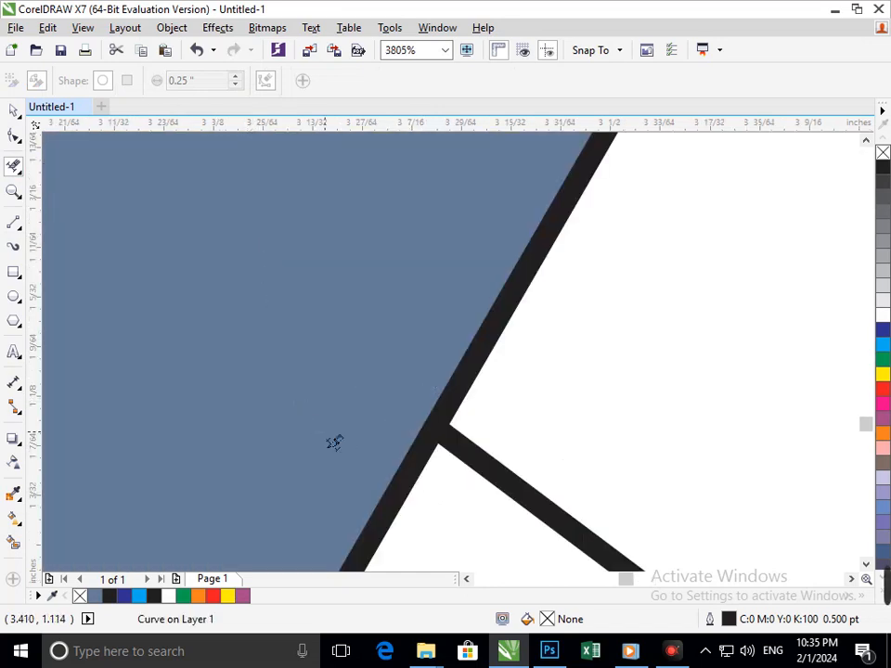
pyautogui.scroll(-7, 334, 442)
pyautogui.scroll(-4, 426, 445)
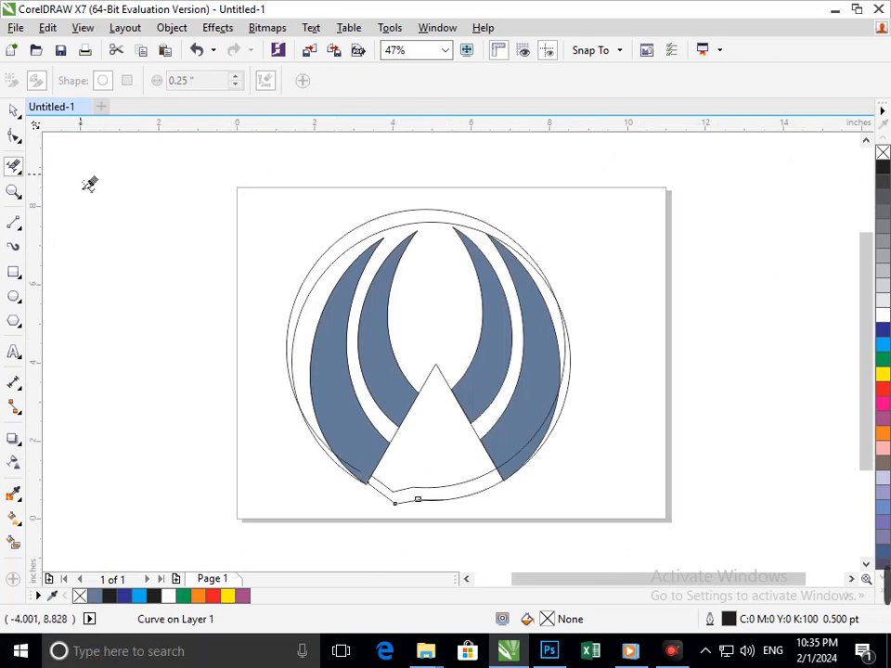
# Try to Smart Fill the area beneath the triangle bounded by its sides and the two lower arcs.
pyautogui.click(13, 111)
pyautogui.click(169, 347)
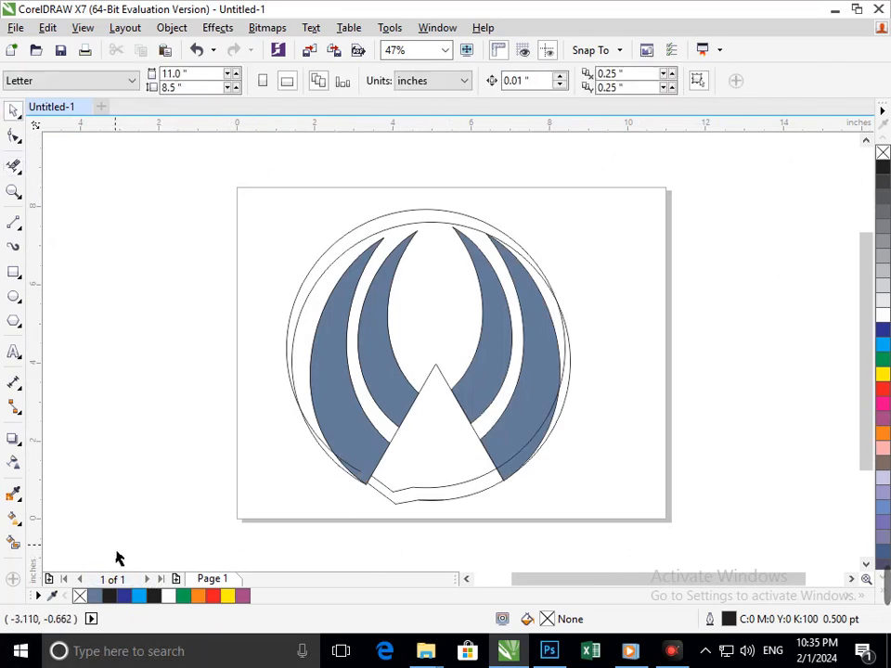
pyautogui.click(13, 542)
pyautogui.click(440, 501)
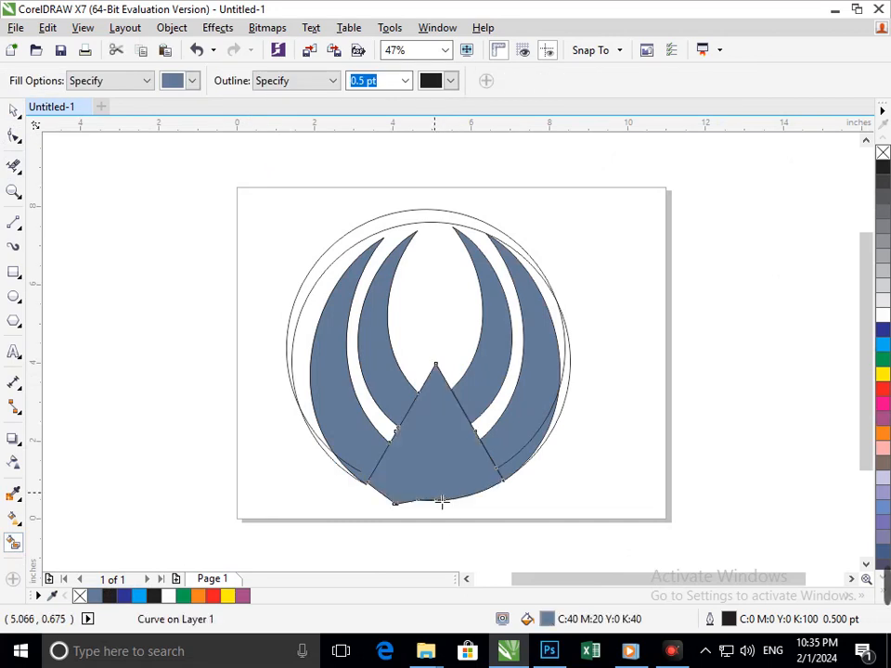
pyautogui.hotkey('ctrl', 'z')
pyautogui.moveTo(416, 507); pyautogui.dragTo(447, 454)
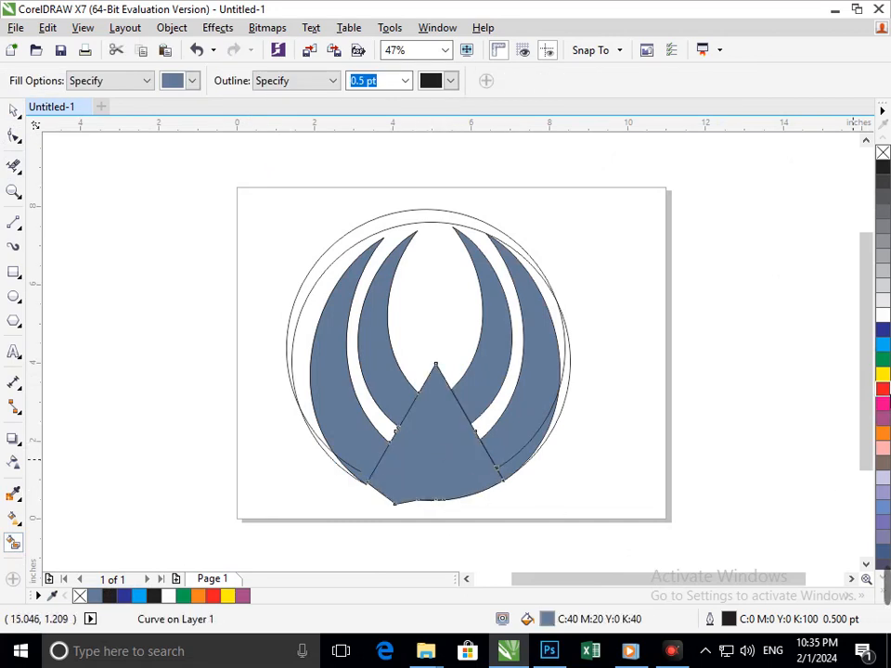
pyautogui.click(883, 387)
pyautogui.hotkey('ctrl', 'z')
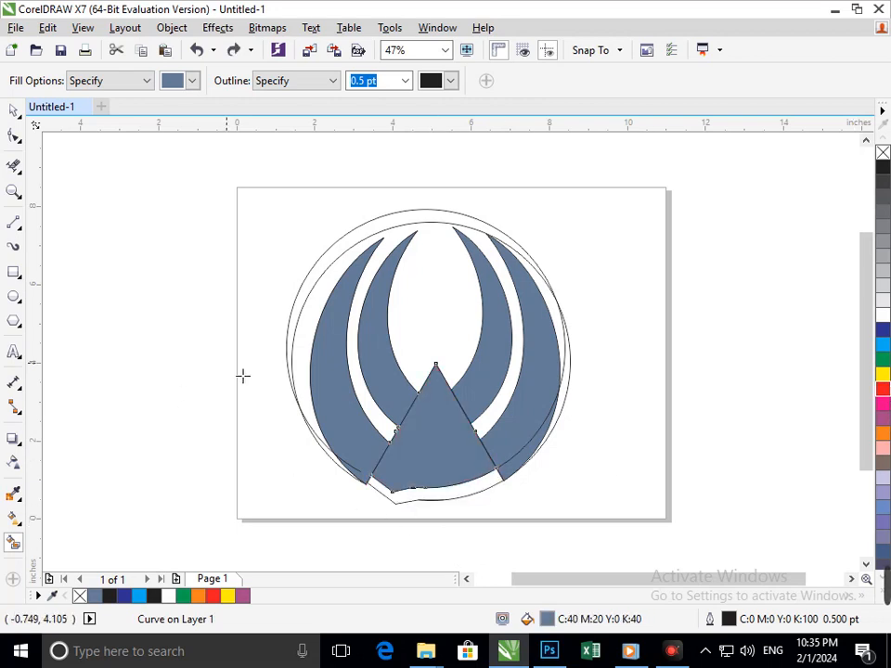
pyautogui.press('space')
pyautogui.click(610, 529)
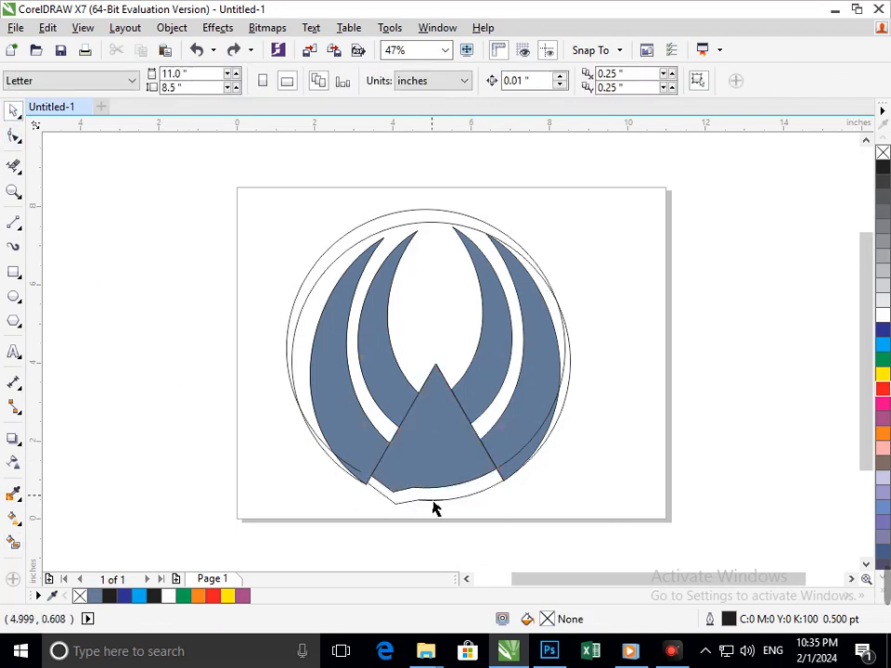
# Pull the filled triangle shape up off the lower arcs and delete it.
pyautogui.press('F2')
pyautogui.moveTo(350, 470); pyautogui.dragTo(544, 555)
pyautogui.moveTo(365, 219); pyautogui.dragTo(393, 177)
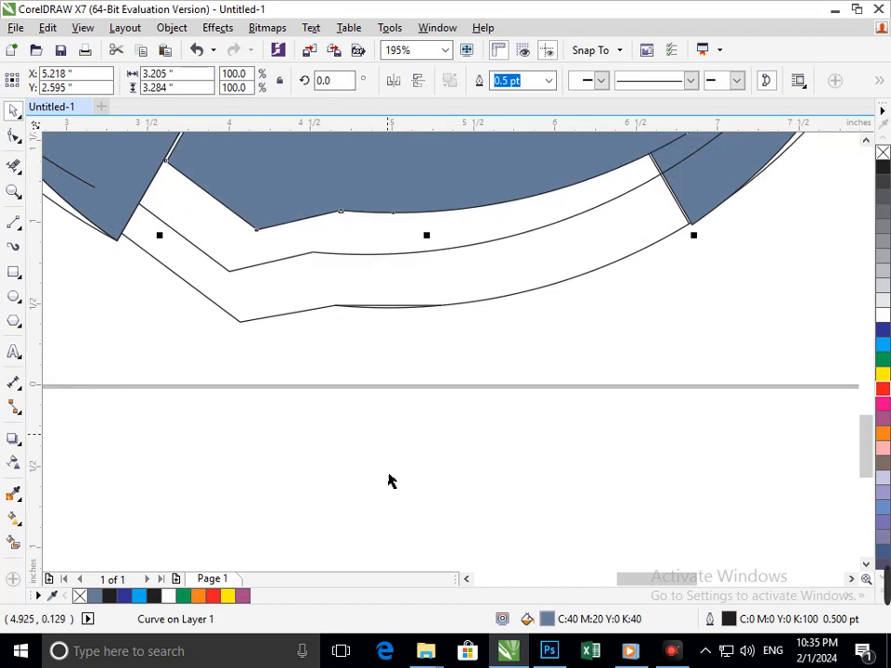
pyautogui.press('Delete')
pyautogui.moveTo(251, 265); pyautogui.dragTo(364, 301)
pyautogui.hotkey('ctrl', 'z')
# Extend the end nodes of the upper arc and its connecting line past each other so they cross at the joint.
pyautogui.click(454, 437)
pyautogui.press('F2')
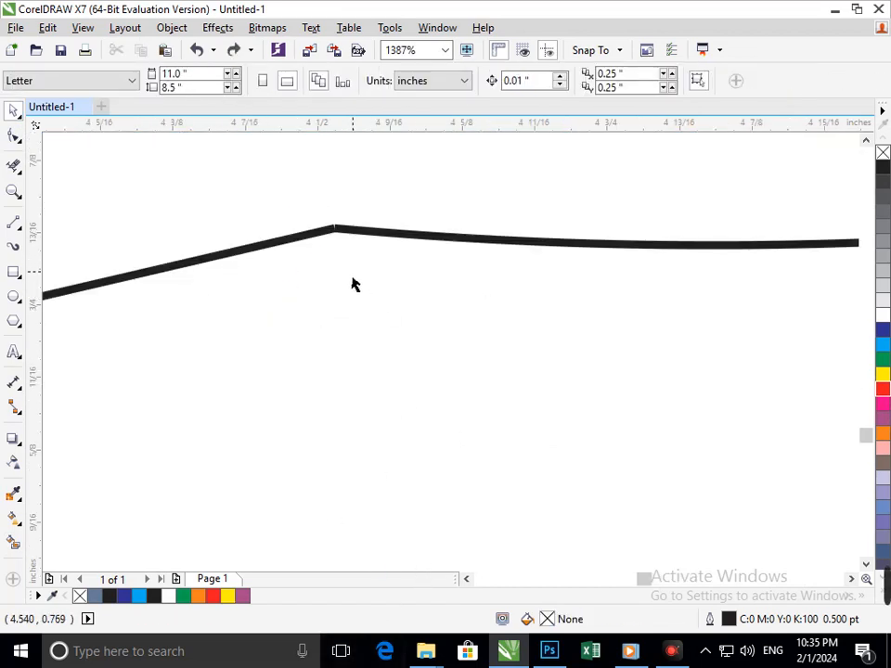
pyautogui.press('F2')
pyautogui.moveTo(331, 195); pyautogui.dragTo(344, 271)
pyautogui.click(14, 136)
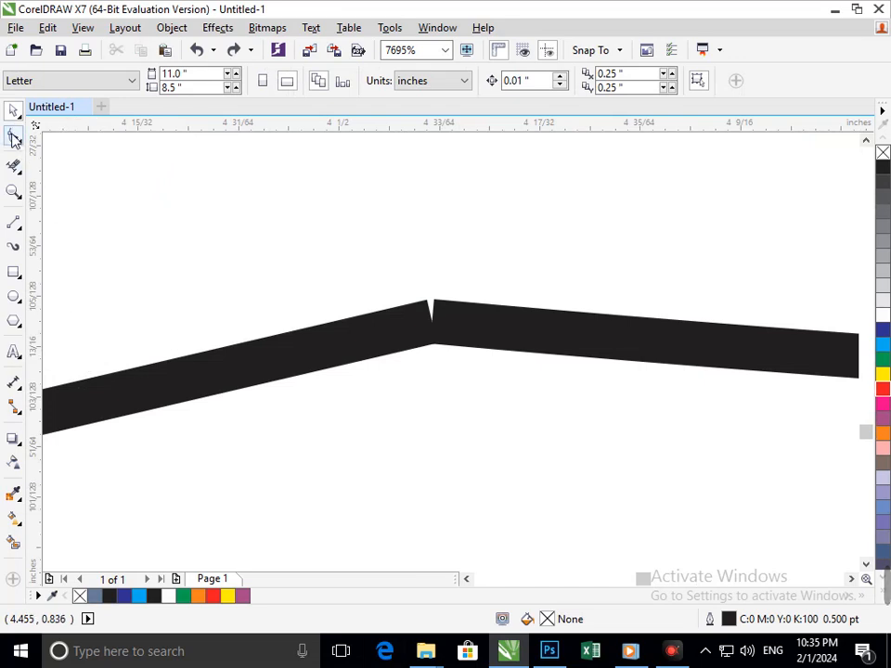
pyautogui.click(442, 339)
pyautogui.moveTo(434, 325); pyautogui.dragTo(541, 365)
pyautogui.click(447, 332)
pyautogui.moveTo(431, 325); pyautogui.dragTo(361, 312)
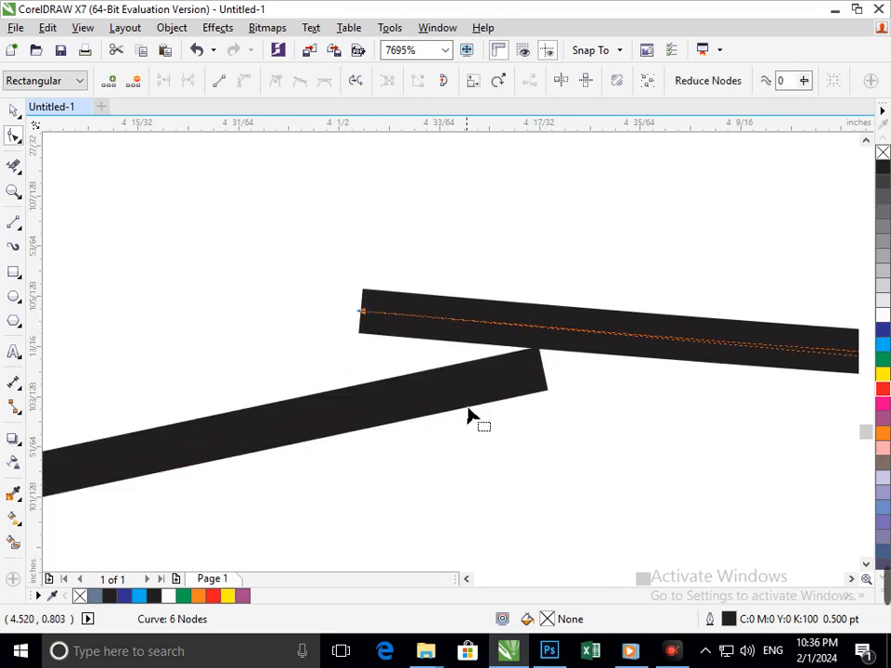
pyautogui.click(525, 390)
pyautogui.moveTo(548, 373); pyautogui.dragTo(572, 297)
pyautogui.scroll(-6, 448, 418)
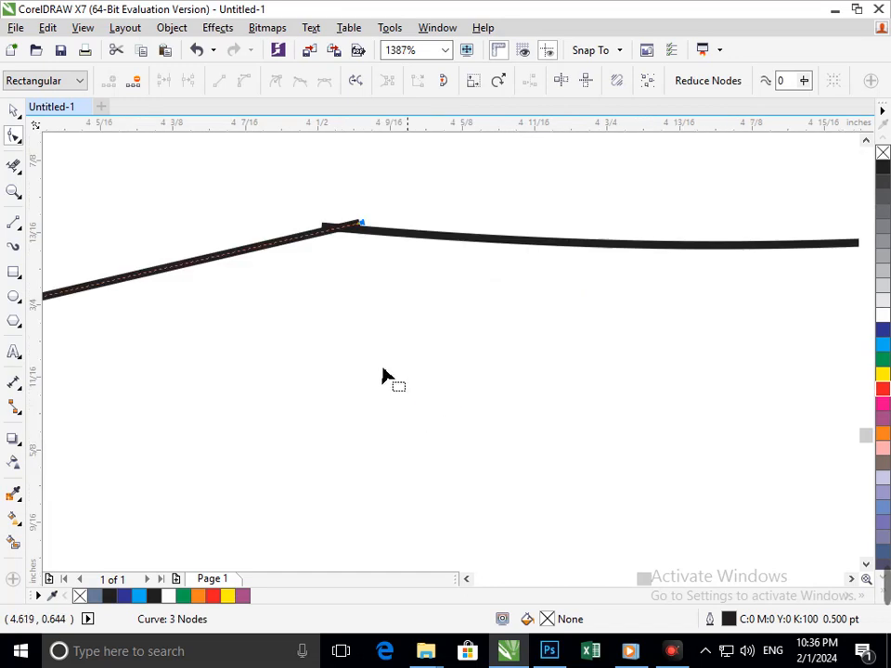
# Try to Smart Fill the strip between the two connecting lines below the triangle.
pyautogui.click(14, 545)
pyautogui.click(275, 293)
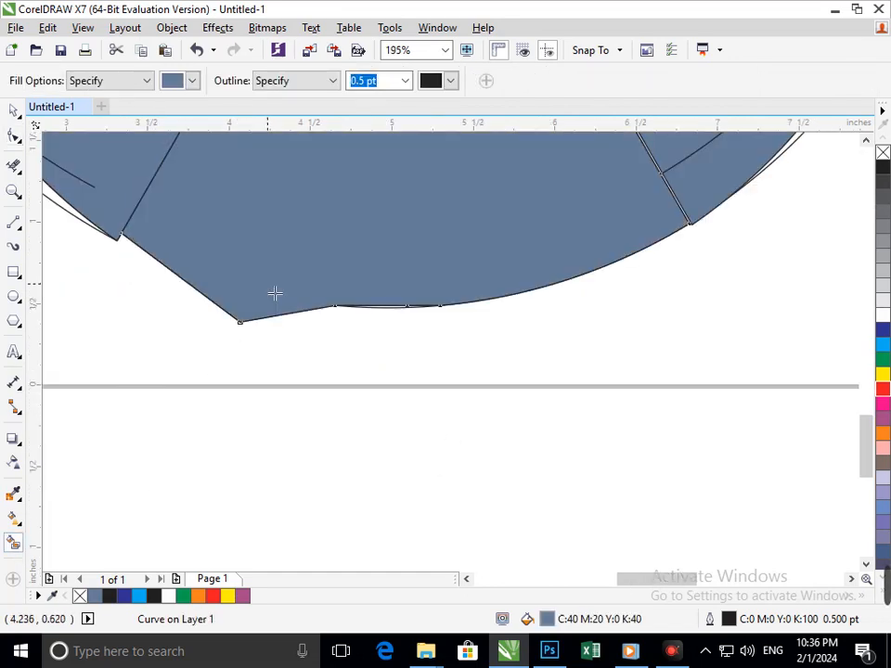
pyautogui.scroll(-2, 285, 310)
pyautogui.hotkey('ctrl', 'z')
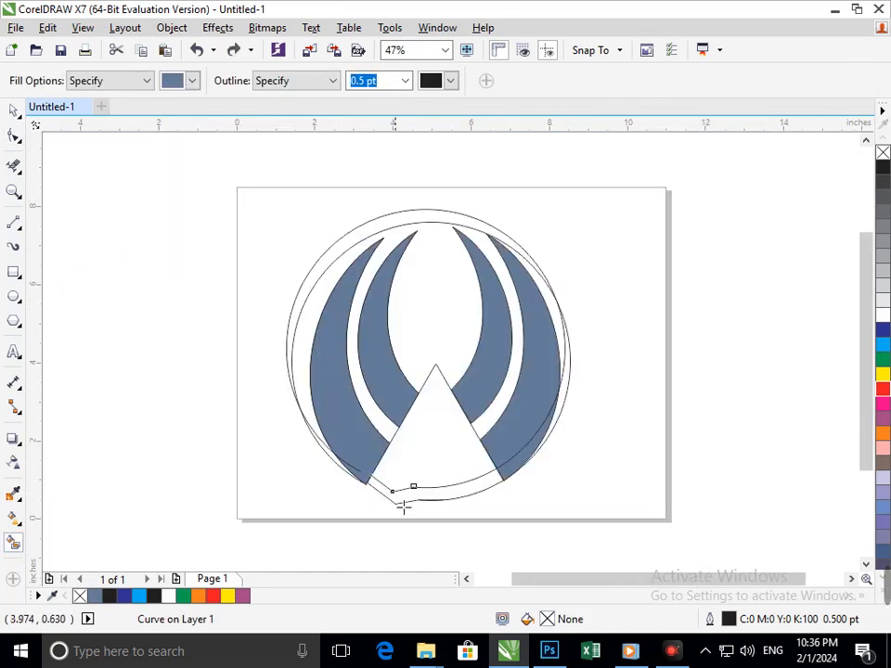
pyautogui.moveTo(451, 508); pyautogui.dragTo(453, 508)
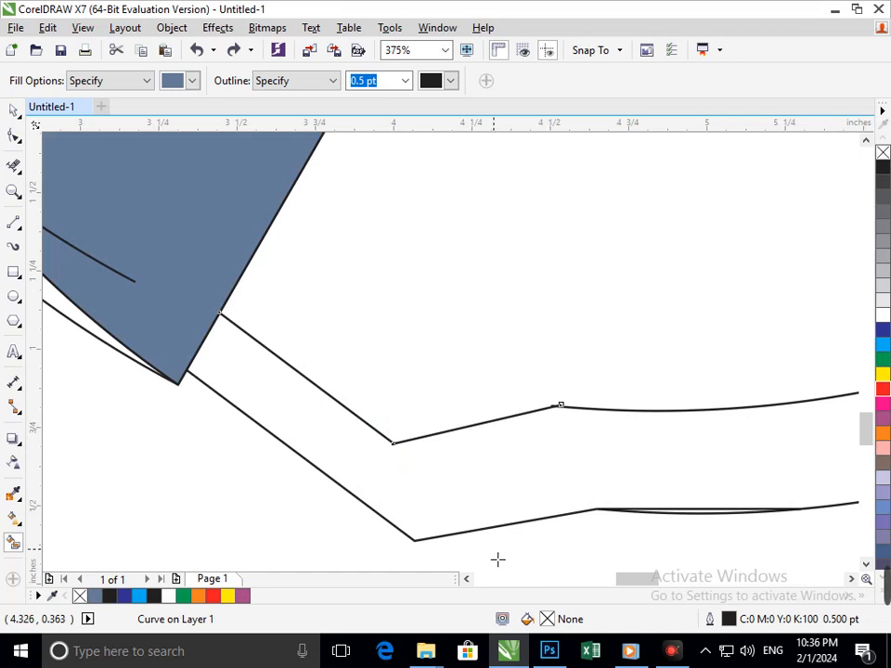
pyautogui.click(13, 110)
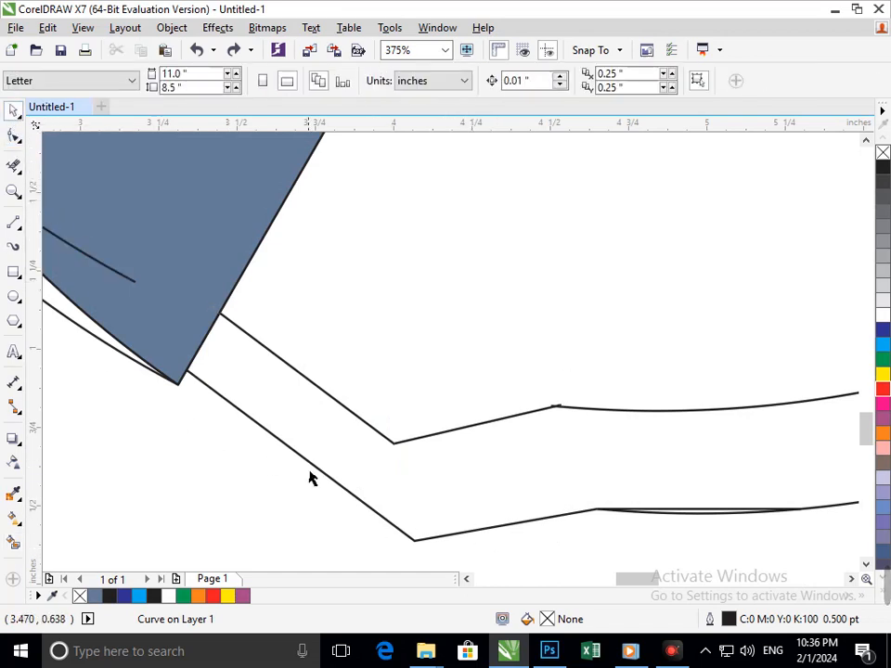
pyautogui.moveTo(314, 481); pyautogui.dragTo(264, 478)
pyautogui.hotkey('ctrl', 'z')
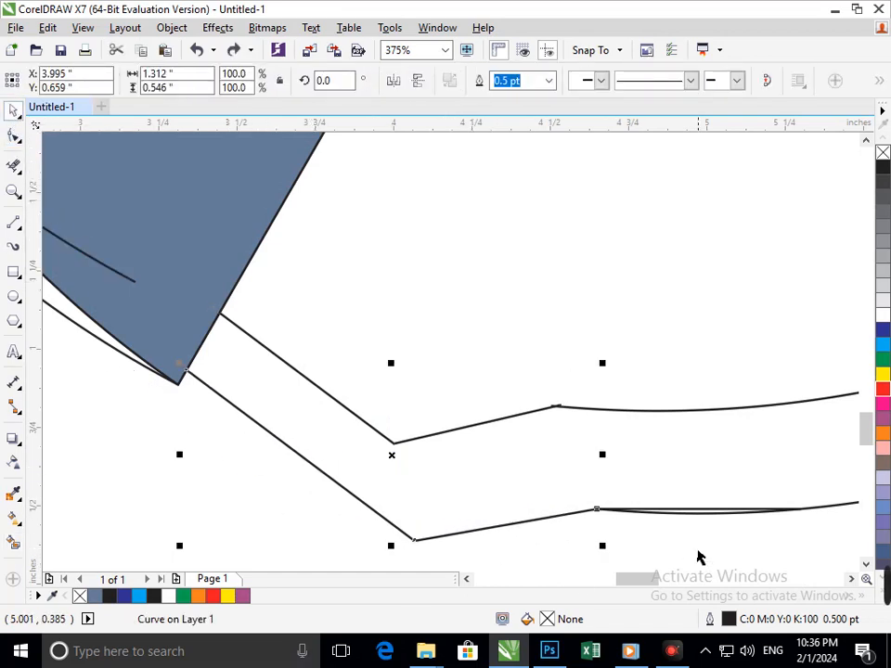
# Extend the lower connecting line's end node rightward past the joint and the triangle outline's bottom end node up and to the left.
pyautogui.click(683, 543)
pyautogui.press('F2')
pyautogui.moveTo(575, 483); pyautogui.dragTo(633, 529)
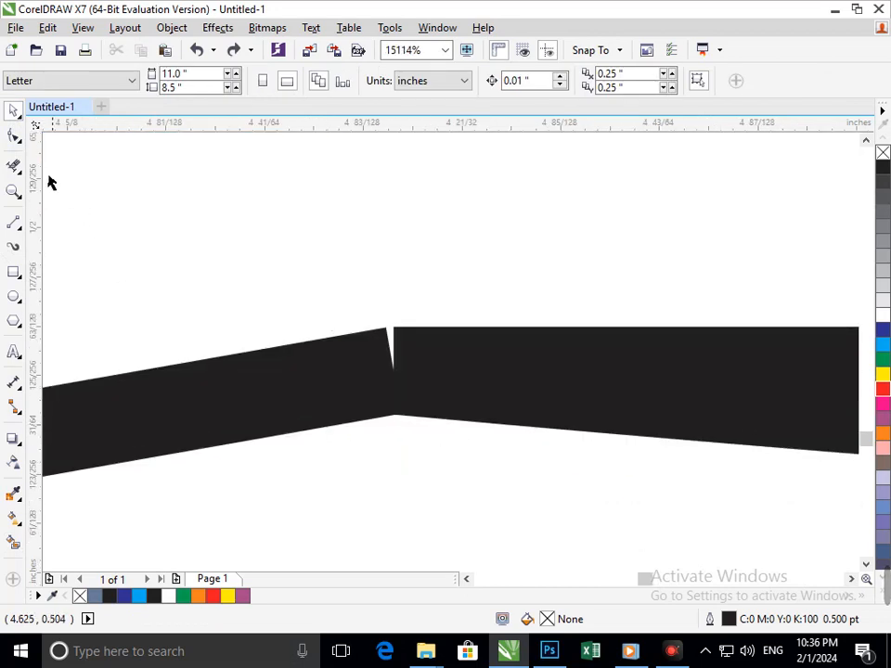
pyautogui.click(13, 135)
pyautogui.click(334, 381)
pyautogui.moveTo(389, 373); pyautogui.dragTo(590, 347)
pyautogui.click(404, 339)
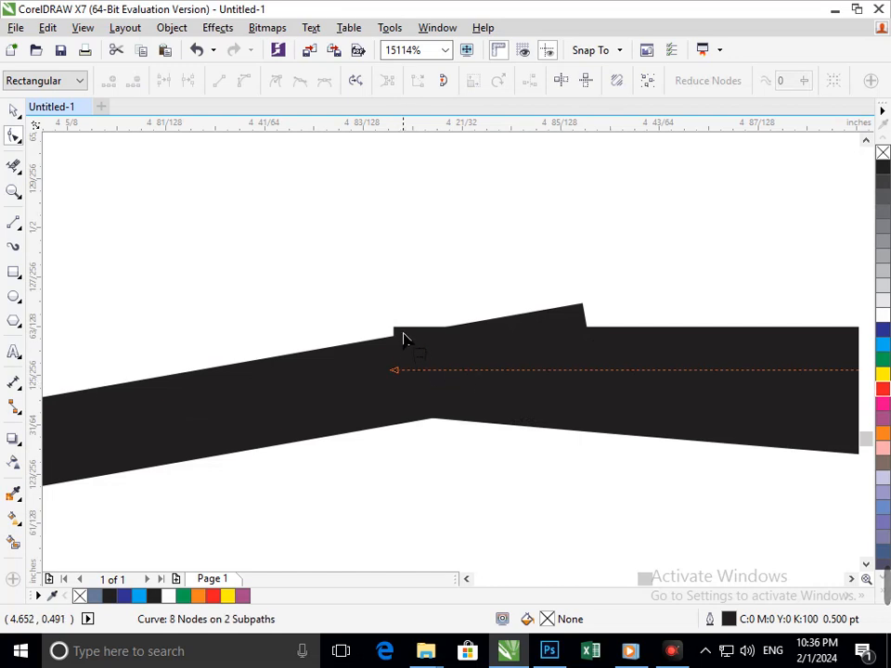
pyautogui.moveTo(394, 375); pyautogui.dragTo(257, 310)
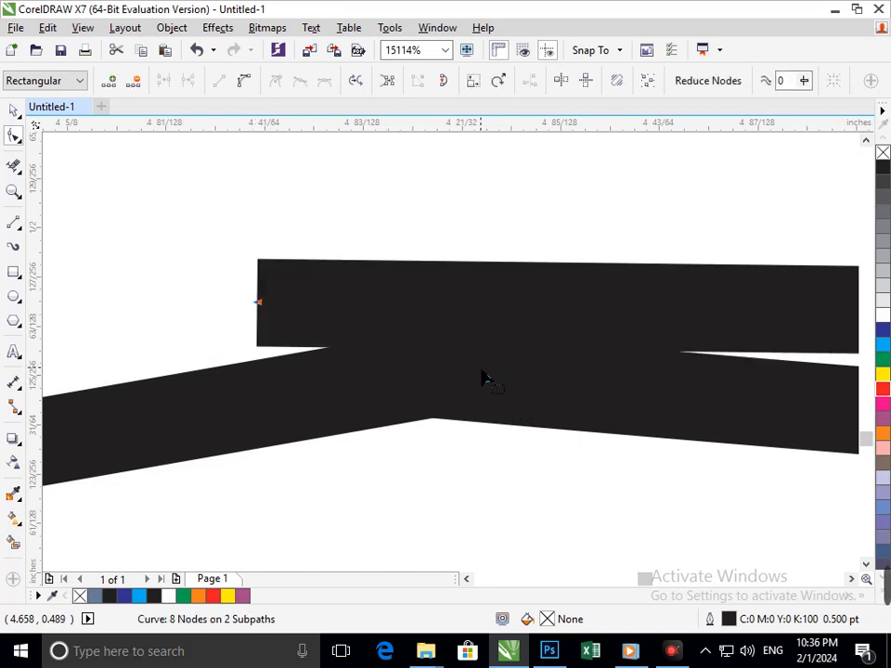
# Swing the lower connecting line's end aside, extend the lower arc's end node leftward past the joint, and bring the line back across it.
pyautogui.click(329, 364)
pyautogui.click(590, 346)
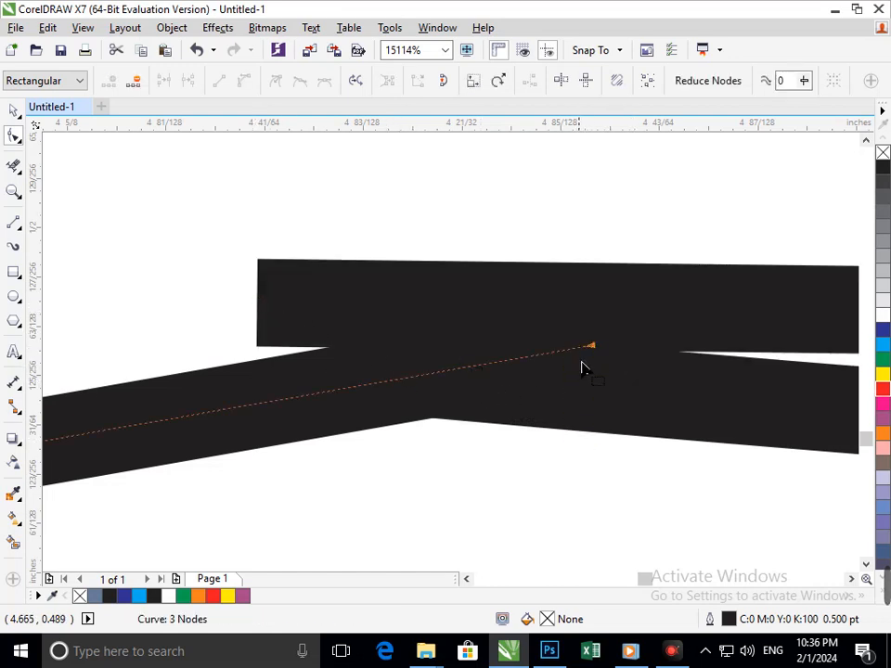
pyautogui.moveTo(592, 348); pyautogui.dragTo(556, 479)
pyautogui.click(522, 424)
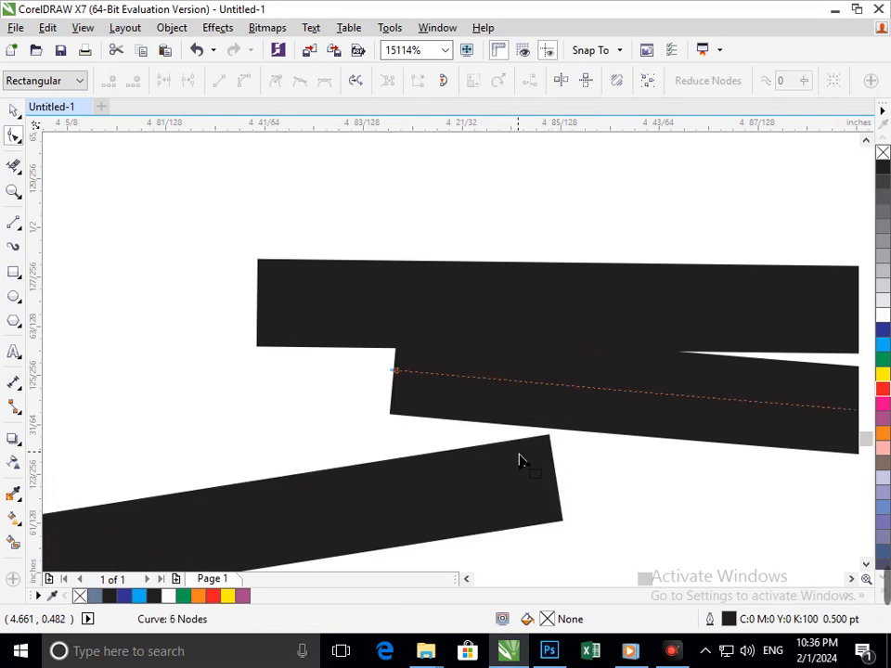
pyautogui.moveTo(394, 374); pyautogui.dragTo(206, 320)
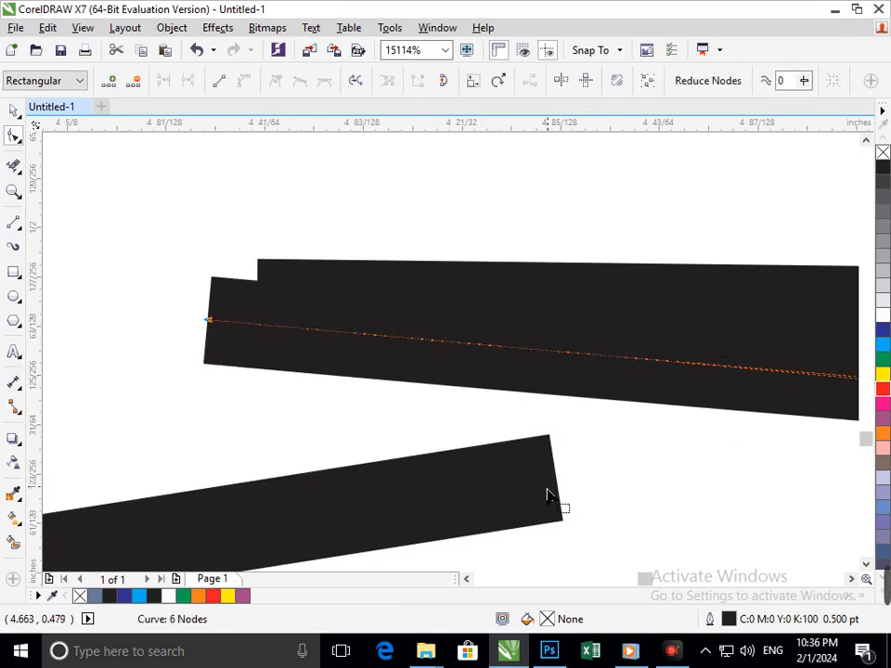
pyautogui.click(537, 499)
pyautogui.moveTo(560, 477); pyautogui.dragTo(620, 279)
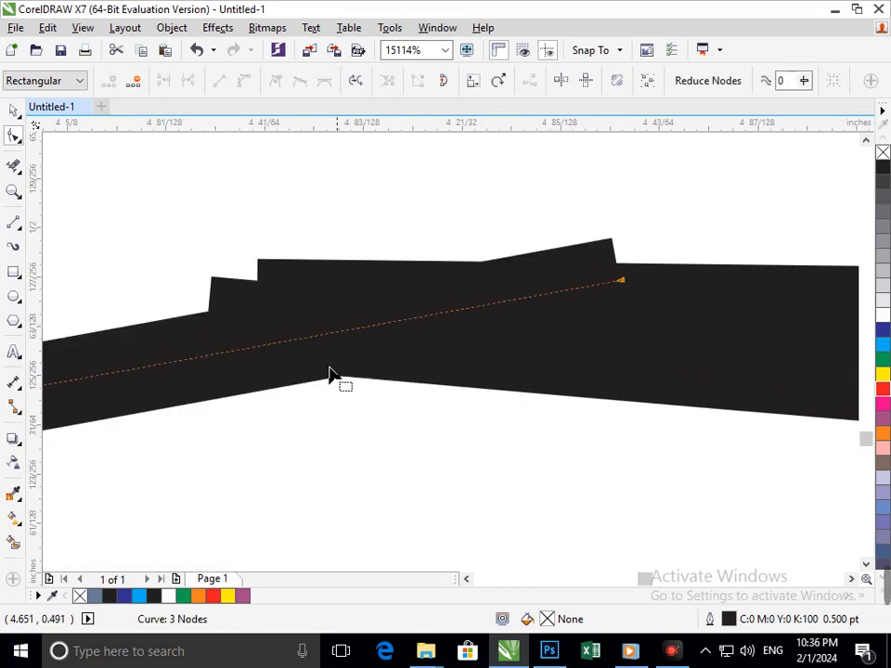
# Pull the triangle outline's bottom end node farther left and lengthen the lower connecting line farther right beyond the joint.
pyautogui.click(234, 322)
pyautogui.moveTo(261, 305); pyautogui.dragTo(179, 264)
pyautogui.click(295, 365)
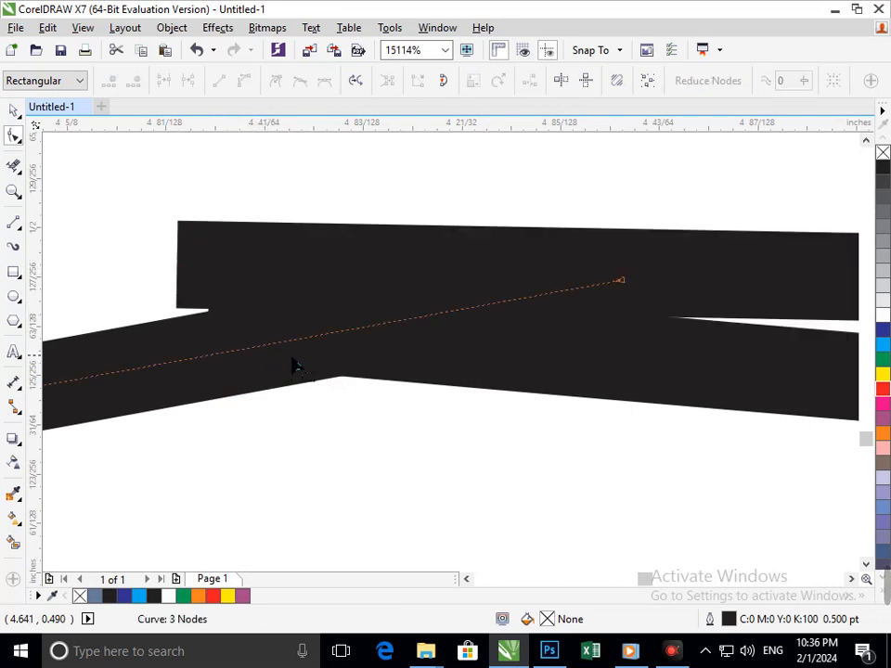
pyautogui.moveTo(620, 288); pyautogui.dragTo(790, 232)
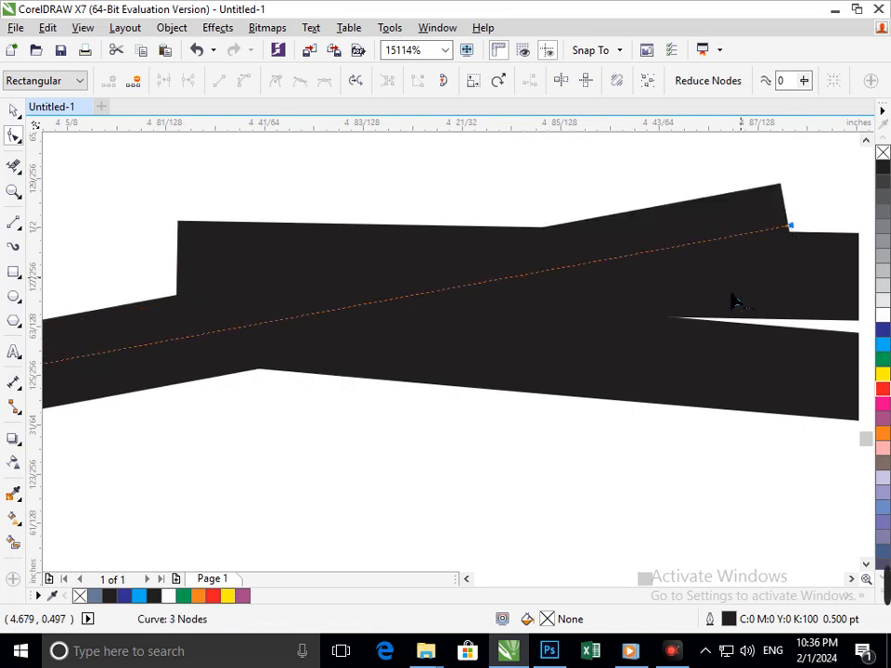
# Try to Smart Fill the strip between the connecting lines below the triangle, and undo the fill.
pyautogui.scroll(-8, 406, 451)
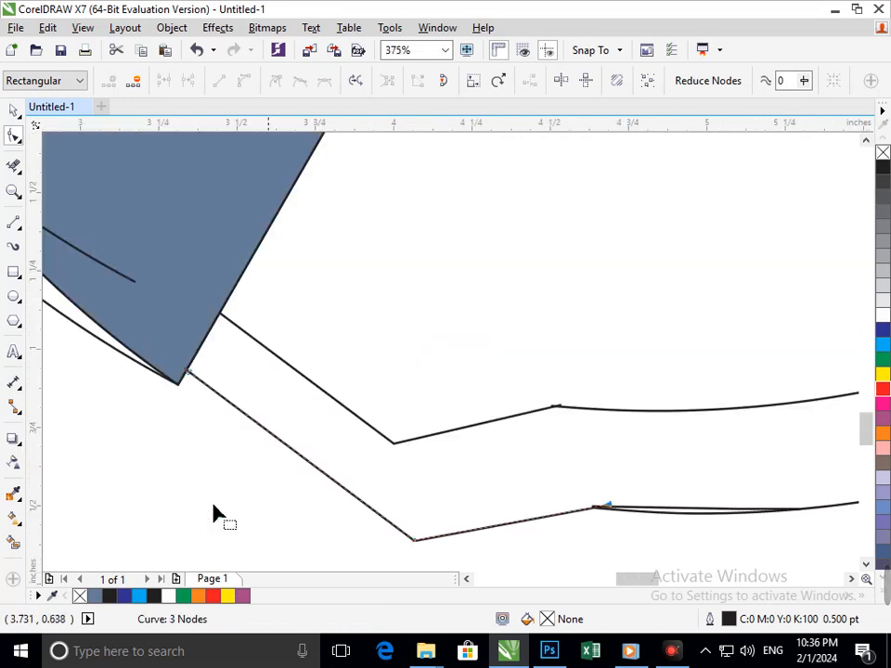
pyautogui.click(13, 544)
pyautogui.click(330, 433)
pyautogui.scroll(-4, 390, 480)
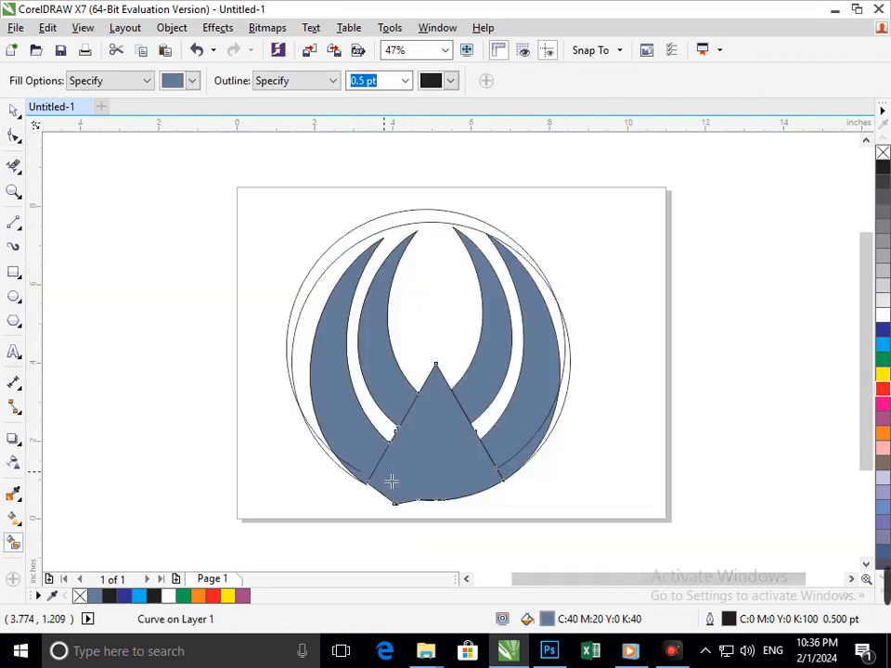
pyautogui.hotkey('ctrl', 'z')
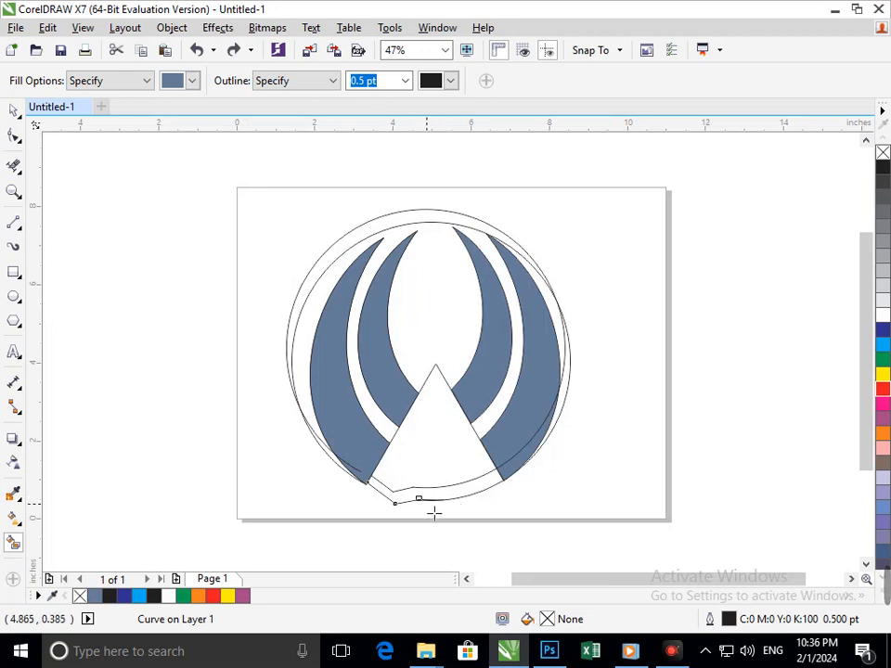
# At the upper joint, extend the arc's end node farther left and the connecting line's end node farther right so they clearly cross.
pyautogui.scroll(4, 433, 513)
pyautogui.click(13, 136)
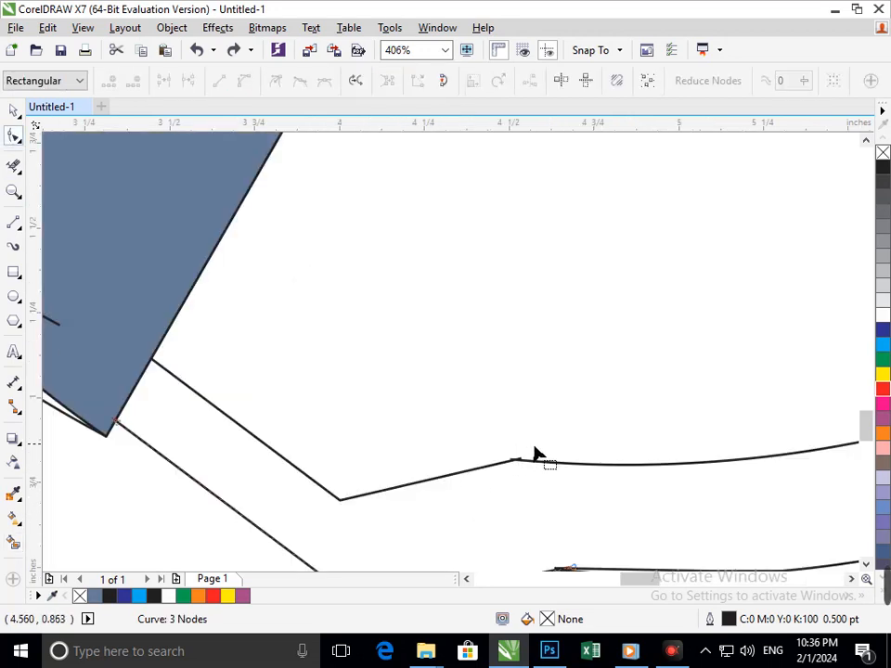
pyautogui.scroll(4, 526, 459)
pyautogui.click(484, 492)
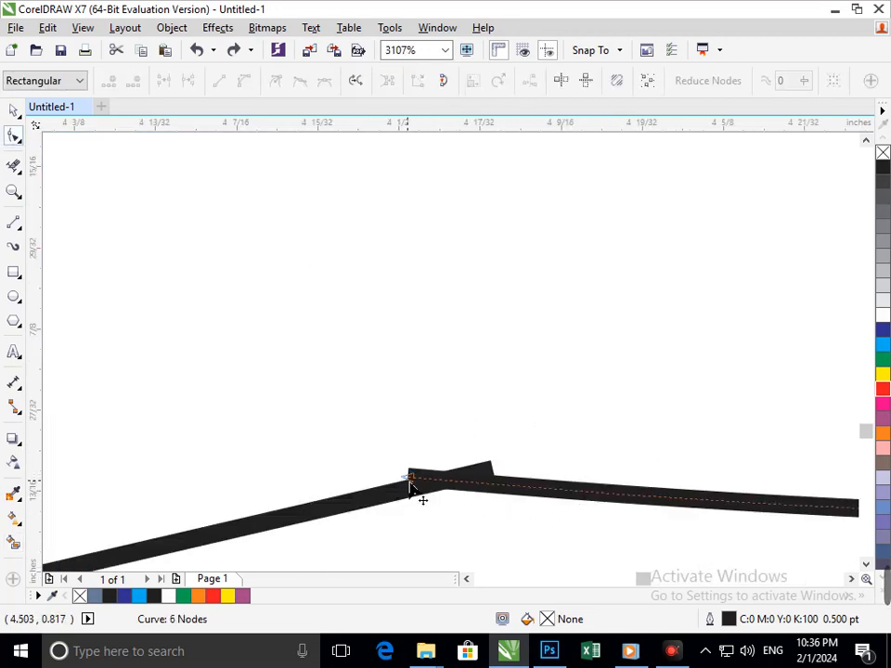
pyautogui.moveTo(409, 477); pyautogui.dragTo(342, 466)
pyautogui.click(487, 477)
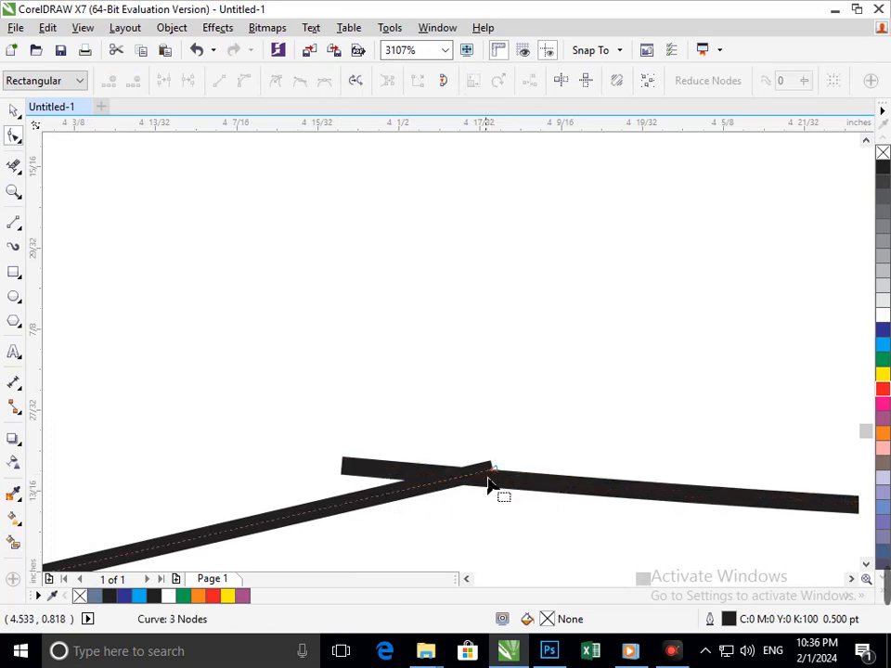
pyautogui.moveTo(489, 471); pyautogui.dragTo(558, 449)
pyautogui.scroll(-4, 499, 531)
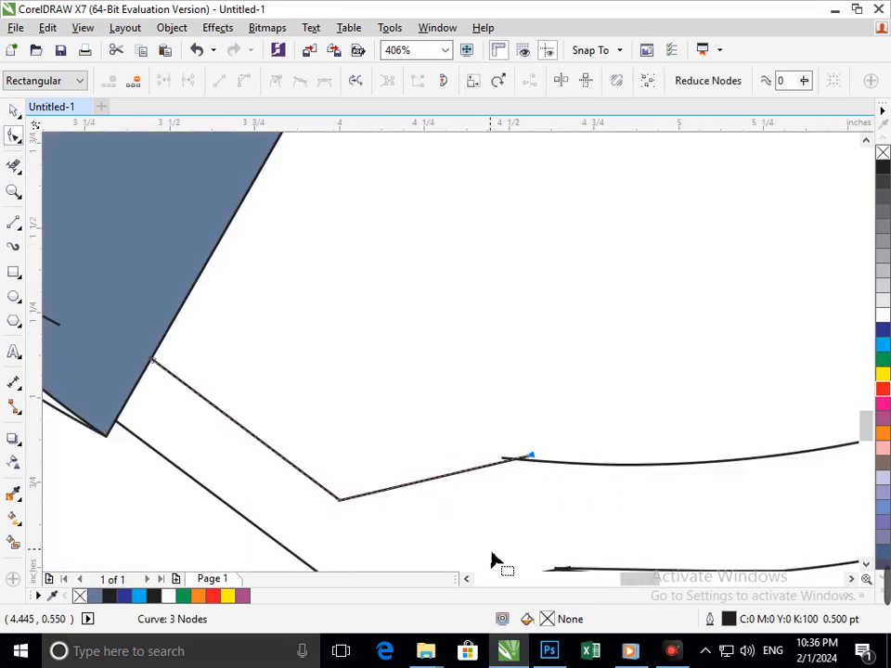
# At the lower joint, lengthen the connecting line farther right and the lower arc's end farther left so they overlap generously.
pyautogui.scroll(-4, 492, 525)
pyautogui.scroll(9, 399, 506)
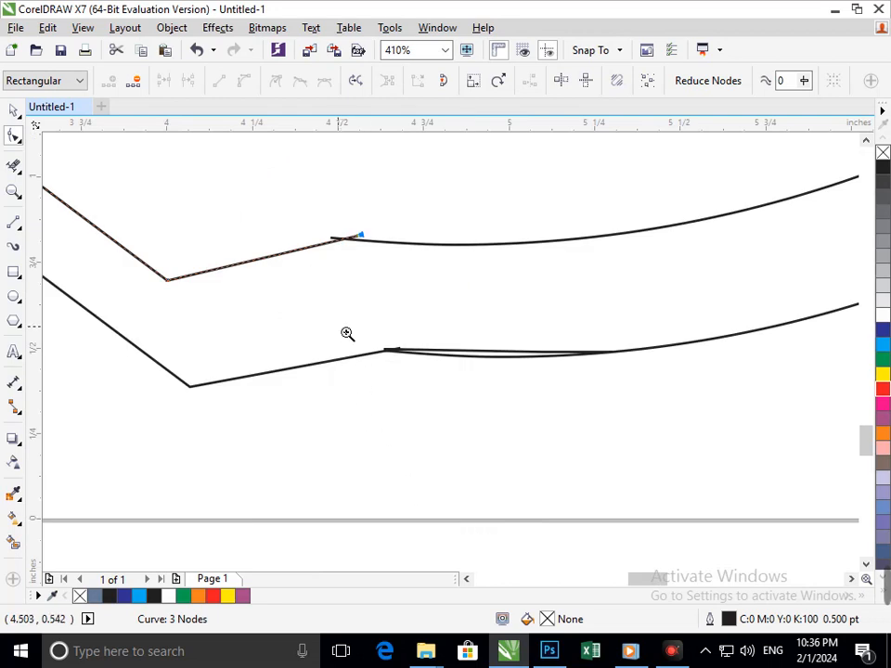
pyautogui.moveTo(504, 312); pyautogui.dragTo(581, 294)
pyautogui.click(573, 344)
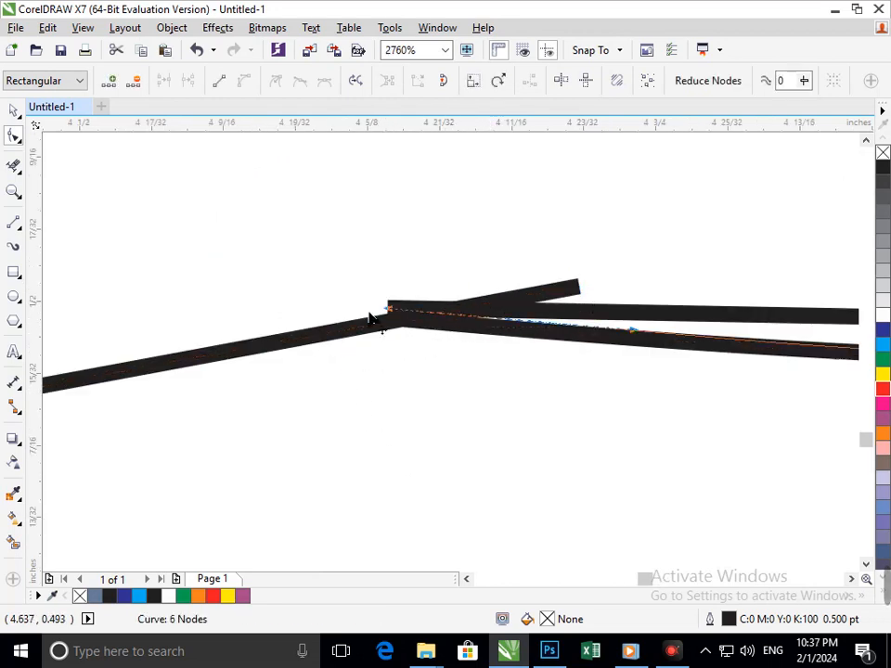
pyautogui.moveTo(386, 321); pyautogui.dragTo(295, 295)
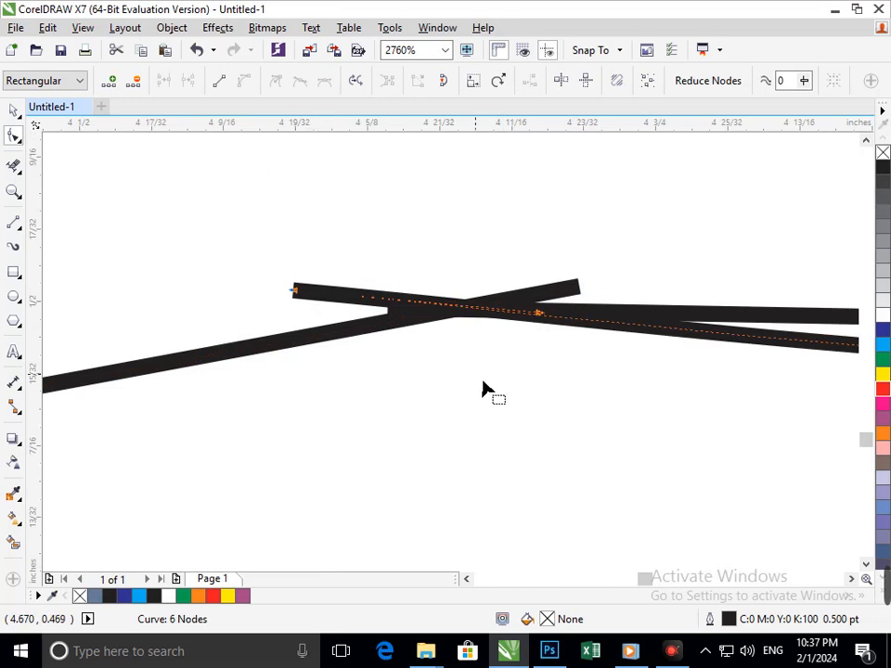
# Try Smart Fill on the strip again with the lengthened joints, and undo the resulting fill.
pyautogui.click(14, 542)
pyautogui.click(135, 355)
pyautogui.scroll(-4, 336, 428)
pyautogui.scroll(-5, 337, 428)
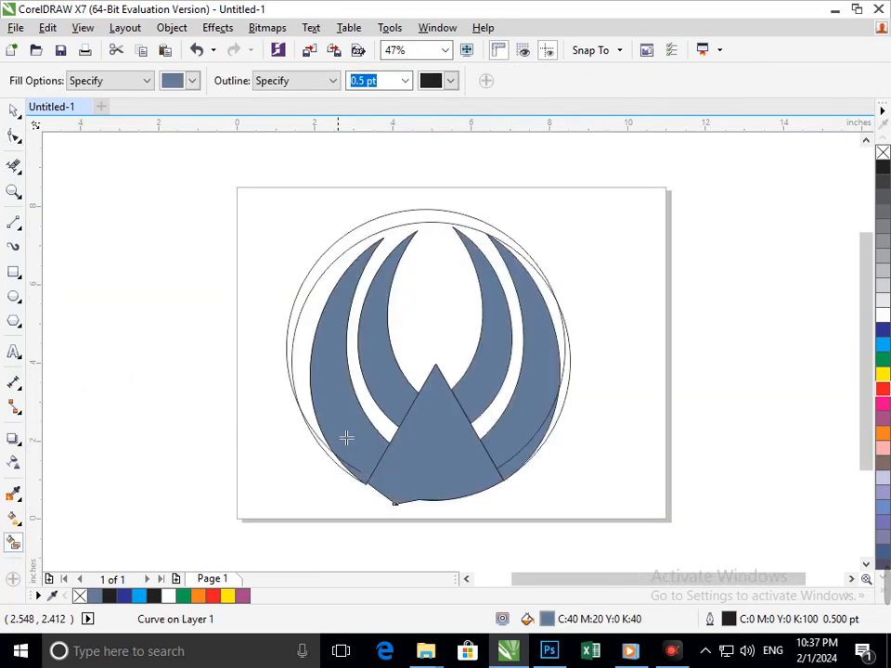
pyautogui.hotkey('ctrl', 'z')
# Pull the lower arc up and away from the triangle outline's short bottom line, and undo the move.
pyautogui.click(14, 110)
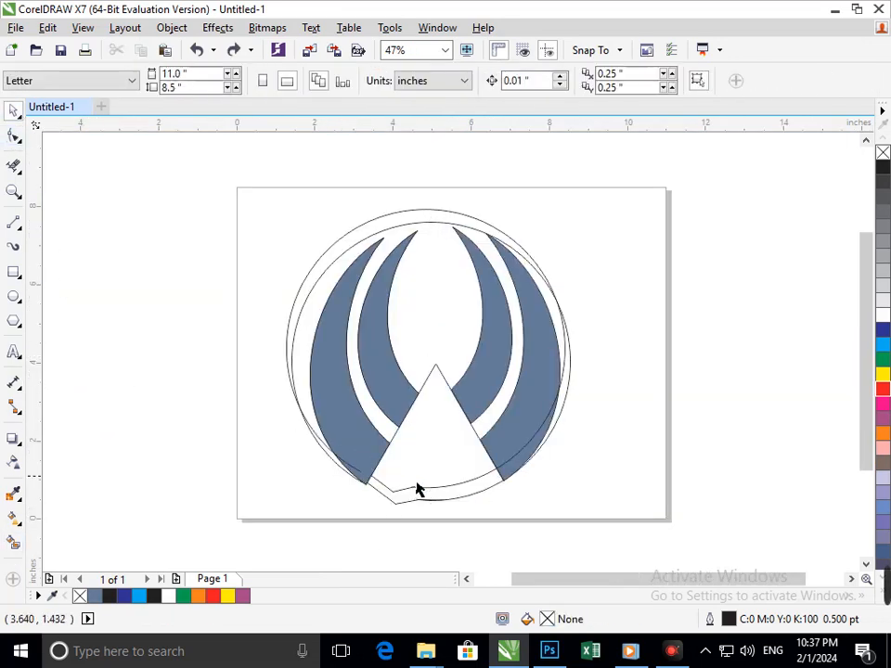
pyautogui.scroll(3, 441, 492)
pyautogui.moveTo(472, 453); pyautogui.dragTo(447, 418)
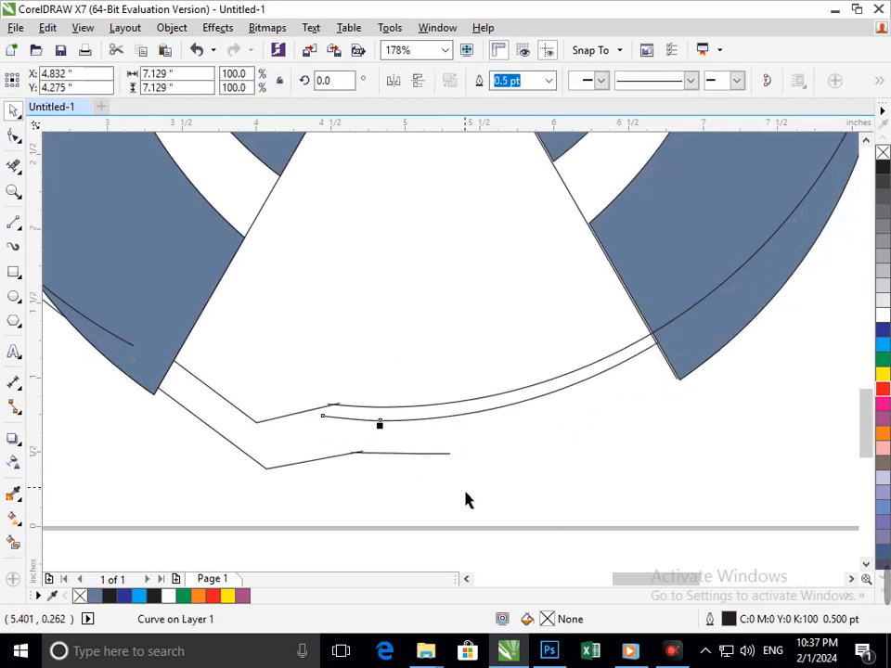
pyautogui.hotkey('ctrl', 'z')
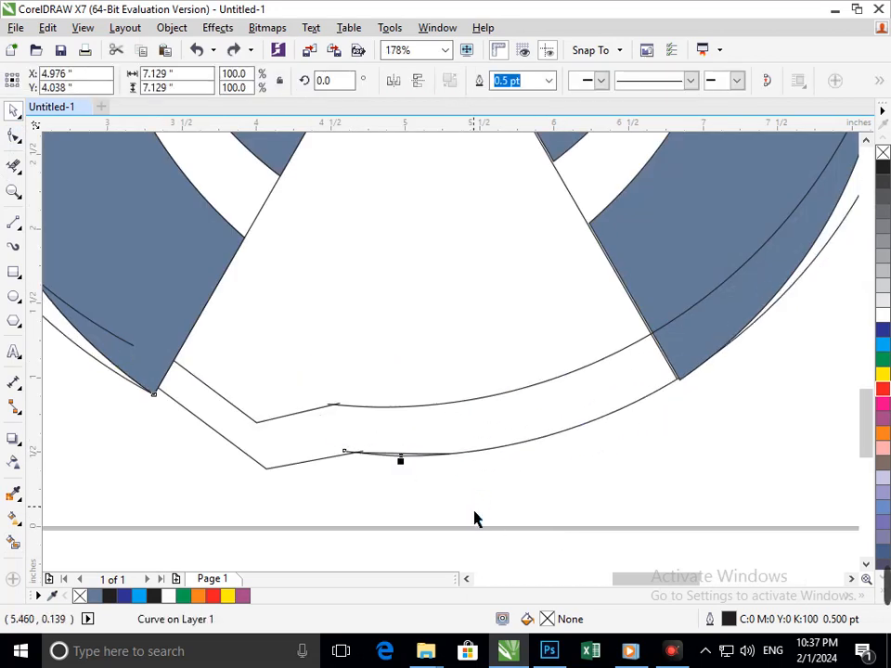
pyautogui.click(459, 470)
# Extend the right end node of the triangle outline's short bottom line so it crosses below the lower arc.
pyautogui.scroll(5, 446, 455)
pyautogui.click(14, 136)
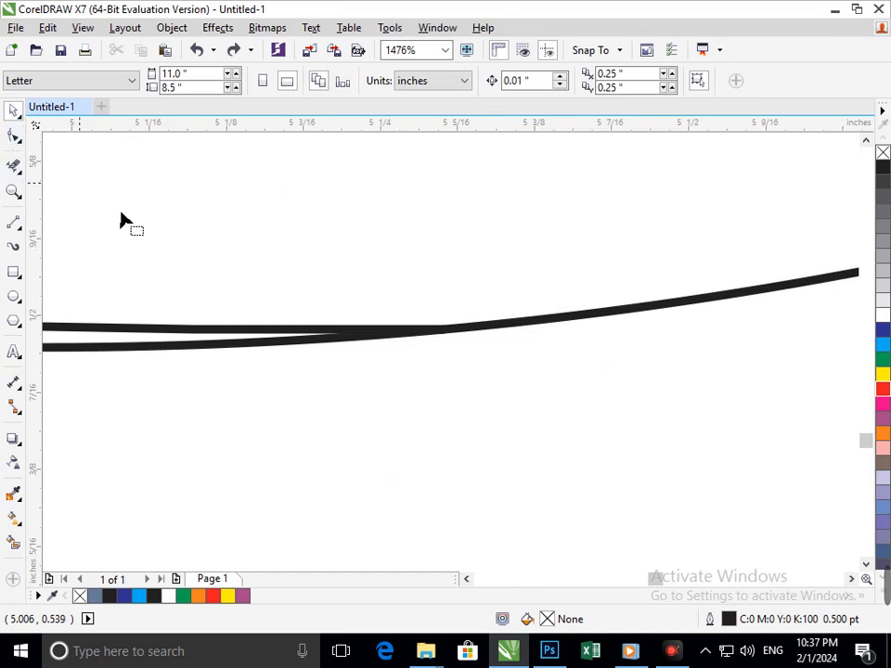
pyautogui.click(281, 333)
pyautogui.moveTo(447, 329); pyautogui.dragTo(555, 340)
# Try to Smart Fill the area above the newly crossed bottom line and arc, and undo the fill.
pyautogui.click(13, 545)
pyautogui.click(302, 292)
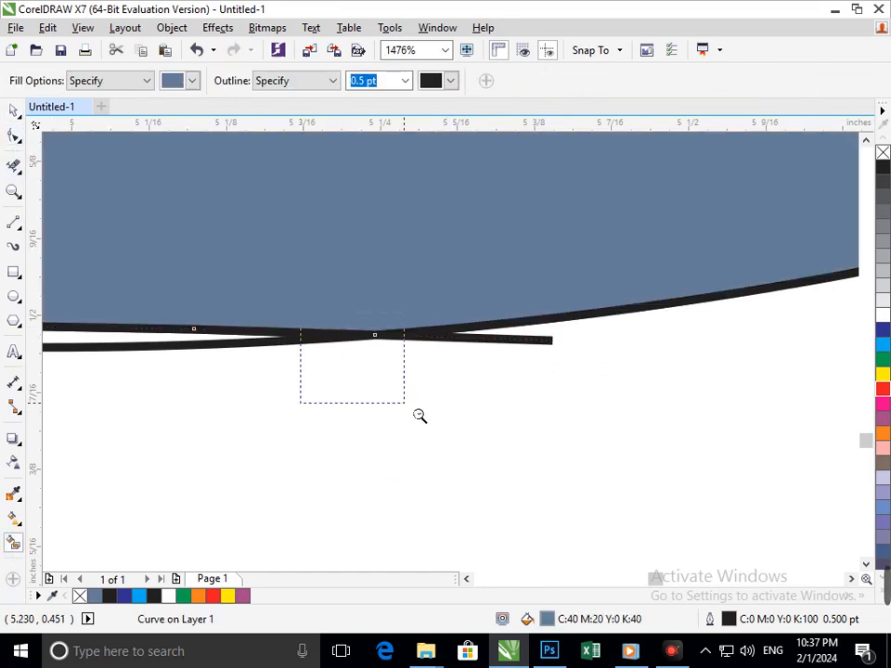
pyautogui.scroll(-8, 419, 416)
pyautogui.hotkey('ctrl', 'z')
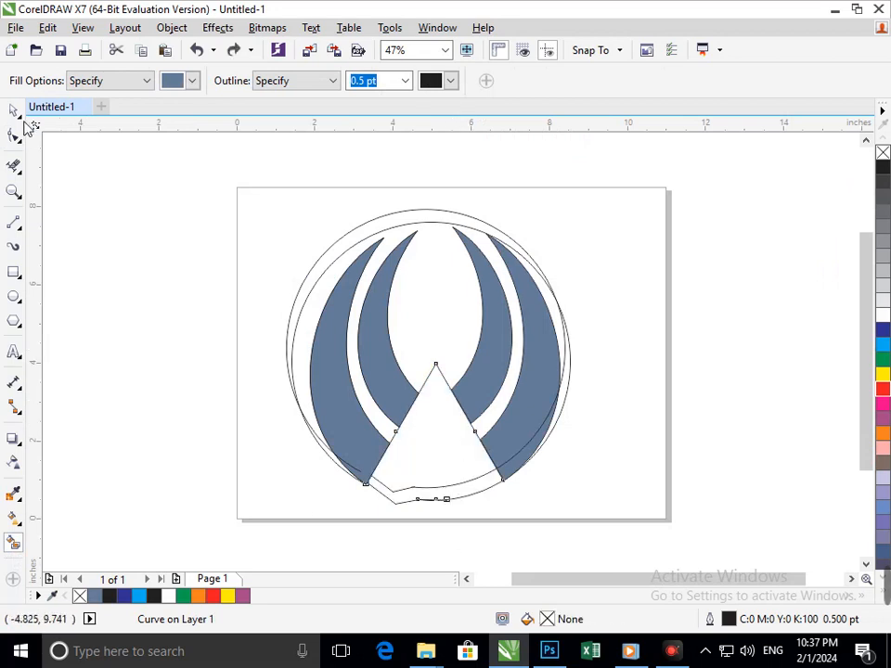
# Move the triangle outline with its short bottom line slightly down and left off the lower arc, and delete it.
pyautogui.click(14, 111)
pyautogui.click(159, 344)
pyautogui.press('F2')
pyautogui.moveTo(249, 400); pyautogui.dragTo(544, 527)
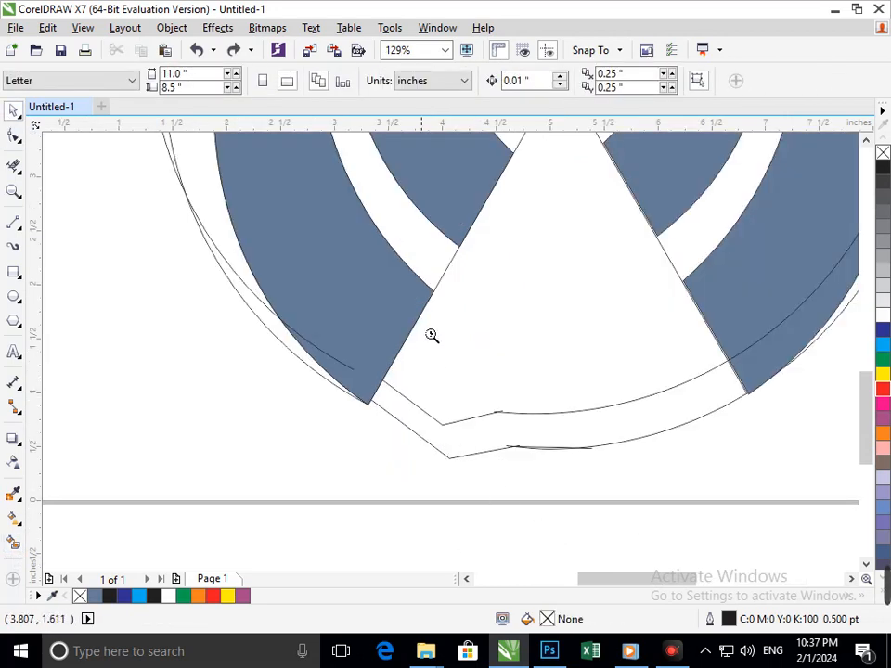
pyautogui.moveTo(431, 335); pyautogui.dragTo(654, 450)
pyautogui.moveTo(612, 538); pyautogui.dragTo(587, 561)
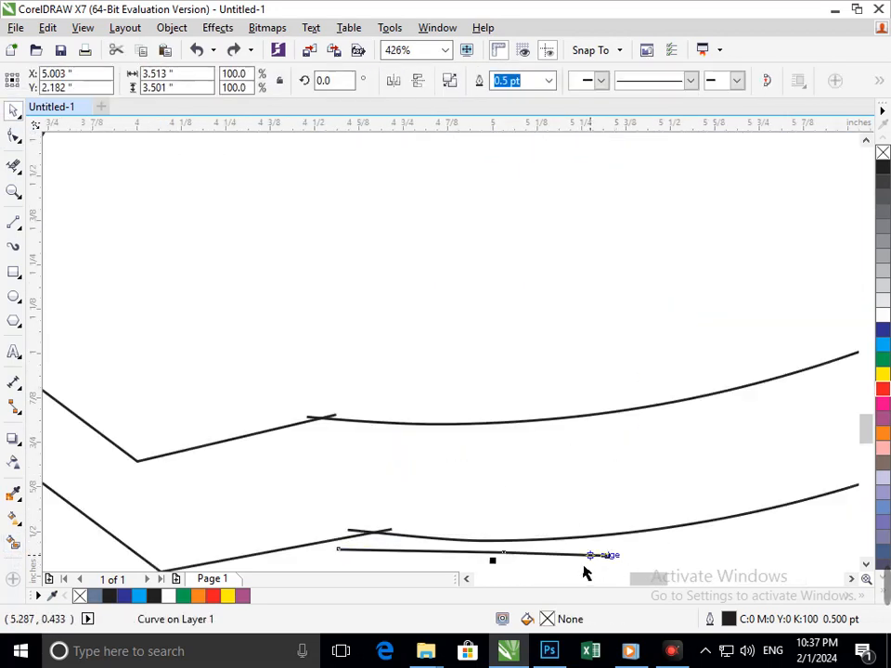
pyautogui.press('Delete')
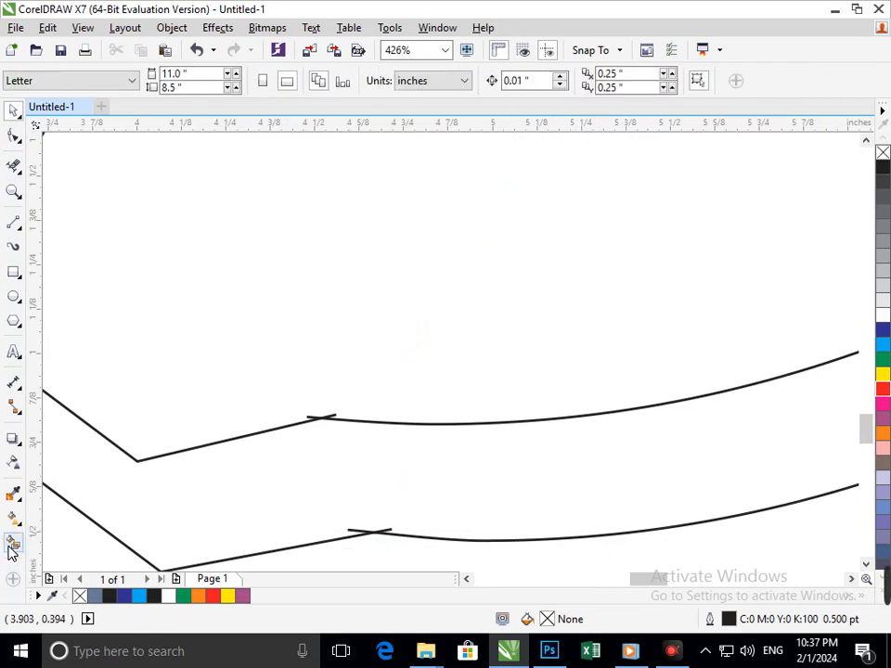
# Smart Fill the curved strip between the upper and lower arcs in blue-grey.
pyautogui.click(14, 542)
pyautogui.click(175, 498)
pyautogui.scroll(-4, 307, 429)
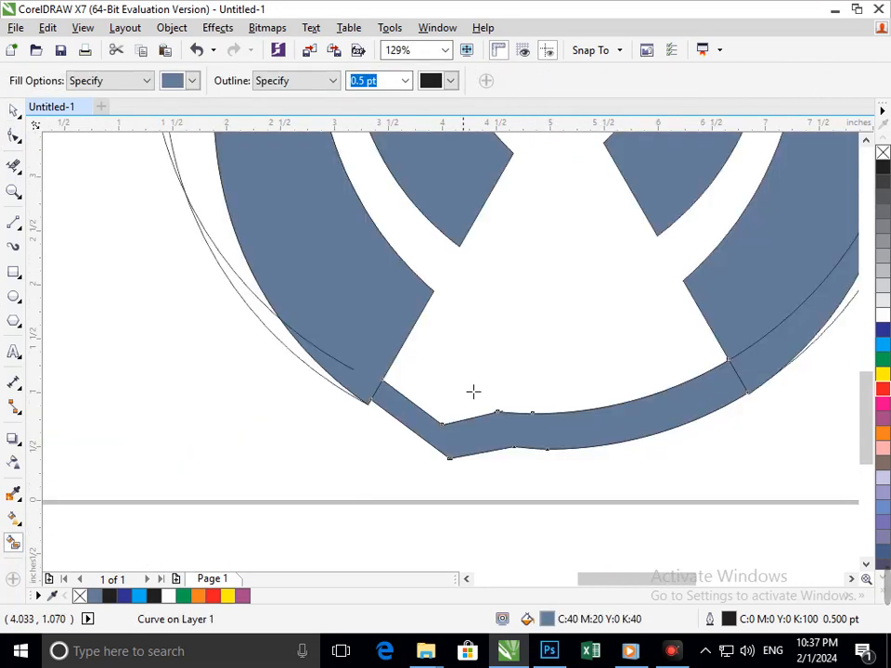
pyautogui.scroll(-3, 531, 408)
# Undo the strip's fill and the deletion of the triangle outline.
pyautogui.hotkey('ctrl', 'z')
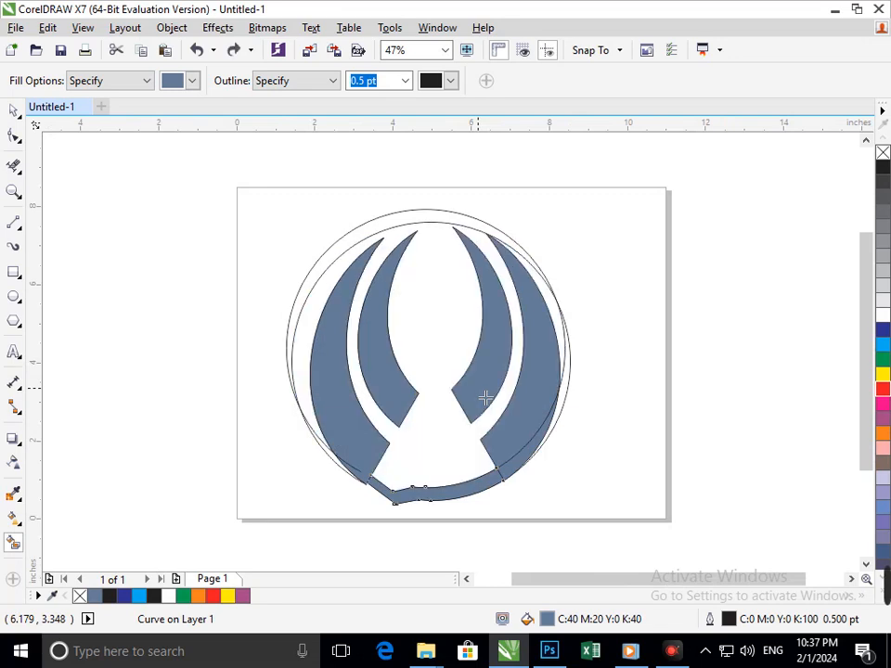
pyautogui.hotkey('ctrl', 'z')
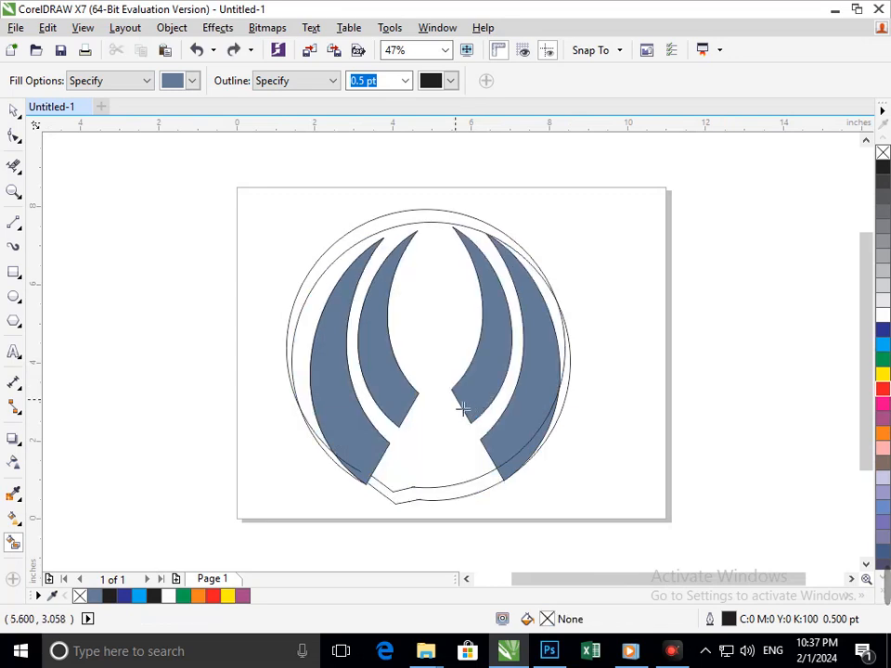
pyautogui.hotkey('ctrl', 'z')
pyautogui.hotkey('ctrl', 'z')
pyautogui.hotkey('ctrl', 'z')
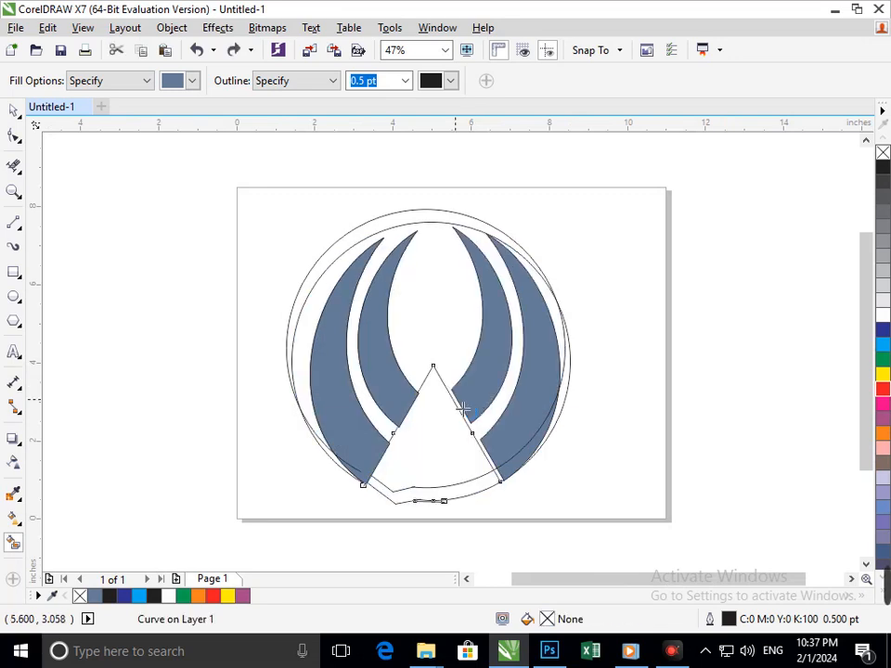
# Fill the curved lower strip and the triangle area as separate shapes, and colour the triangle yellow.
pyautogui.hotkey('ctrl', 'shift', 'z')
pyautogui.hotkey('ctrl', 'shift', 'z')
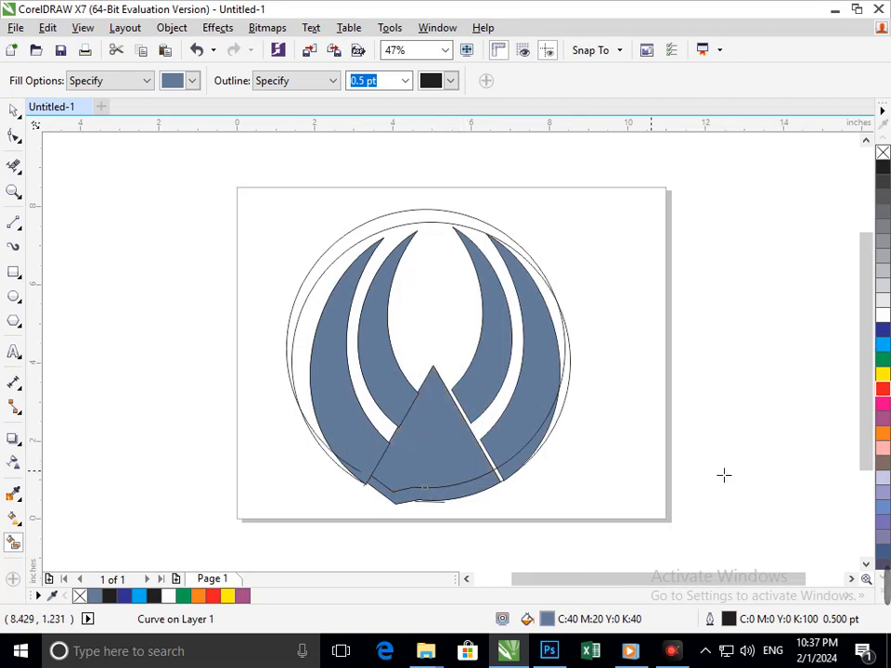
pyautogui.click(881, 374)
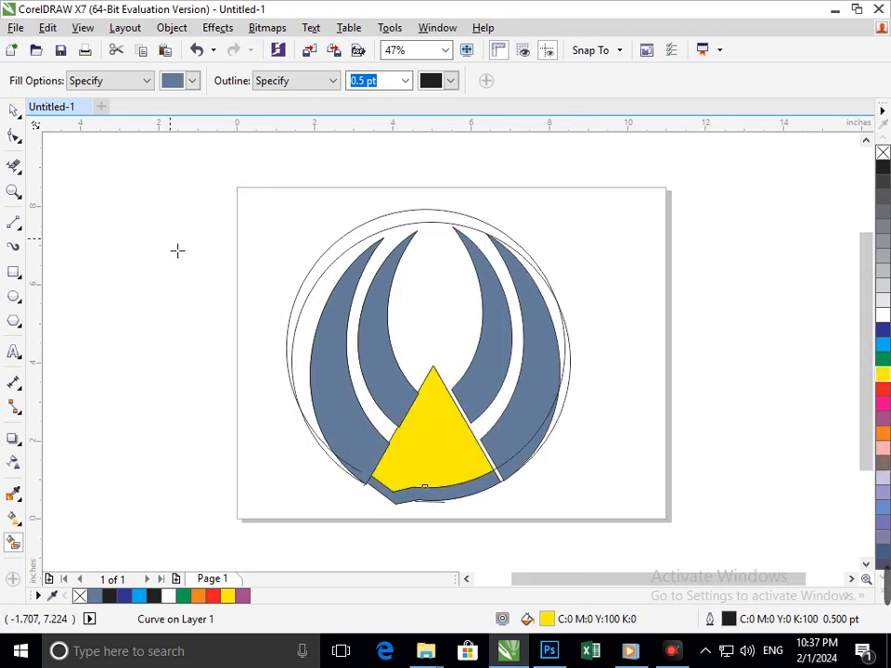
# Delete the duplicate circle outline behind the crescents, keeping the other large circle.
pyautogui.click(14, 110)
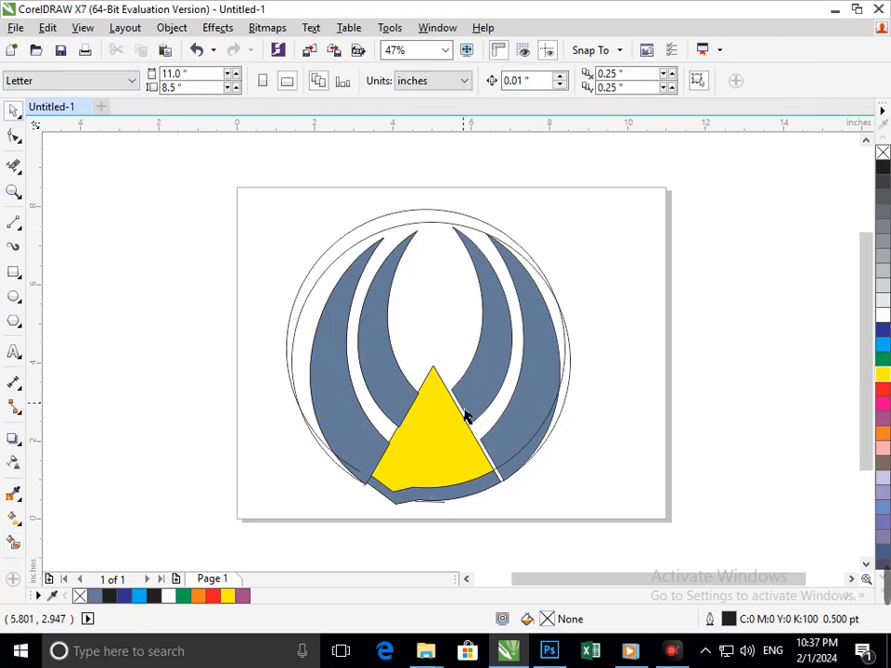
pyautogui.moveTo(466, 414); pyautogui.dragTo(445, 419)
pyautogui.press('Delete')
# Nudge the right inner crescent slightly left and down to X 6.203", Y 4.655", against the triangle's right edge.
pyautogui.moveTo(486, 392)
pyautogui.mouseDown()
pyautogui.moveTo(485, 404)
pyautogui.moveTo(467, 395)
pyautogui.mouseUp()
pyautogui.hotkey('ctrl', 'z')
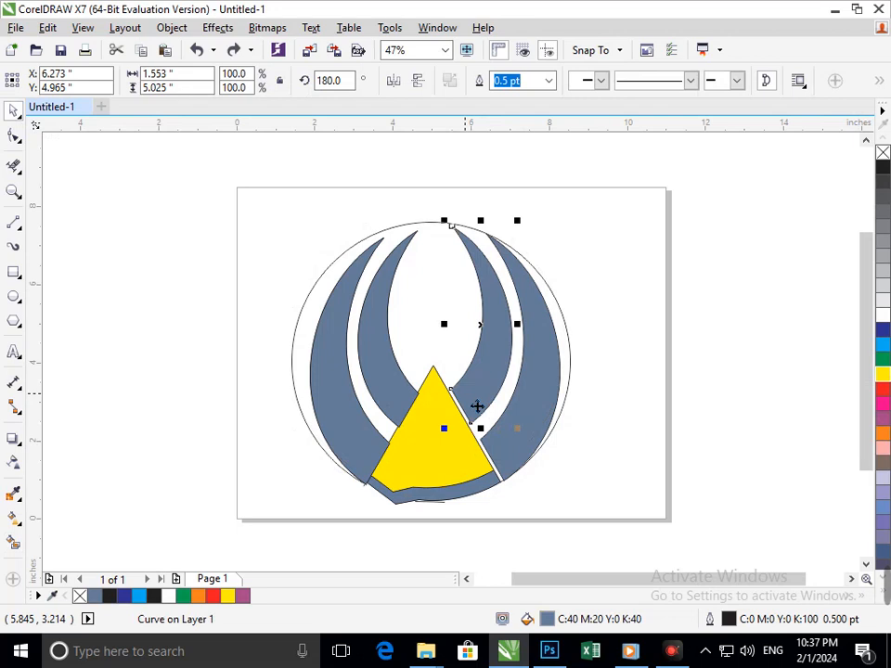
pyautogui.press('Left')
pyautogui.press('Left')
pyautogui.press('Left')
pyautogui.press('Left')
pyautogui.press('Left')
pyautogui.press('Left')
pyautogui.press('Left')
pyautogui.press('Left')
pyautogui.press('Left')
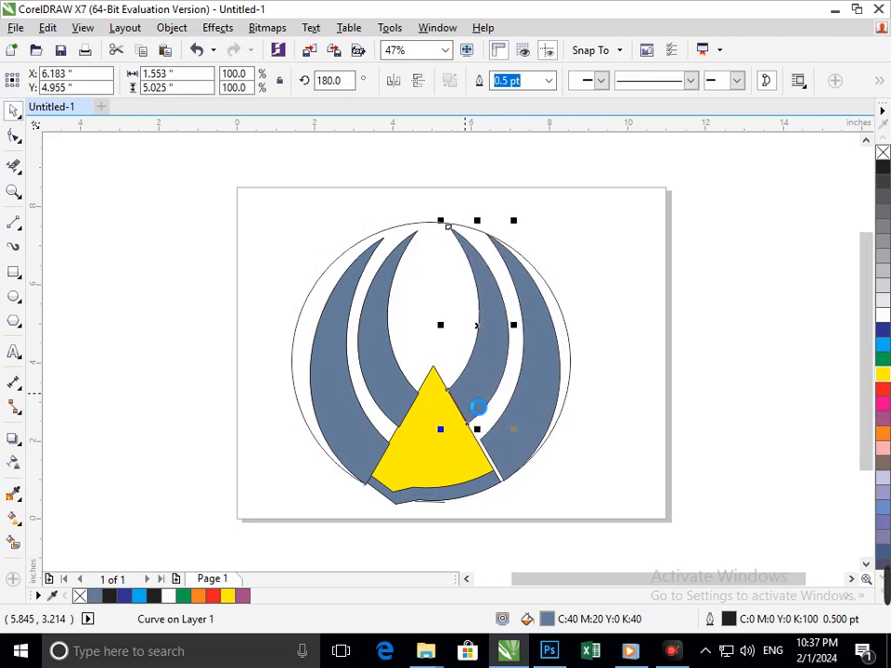
pyautogui.press('Down')
pyautogui.press('Down')
pyautogui.press('Down')
pyautogui.press('Down')
pyautogui.press('Down')
pyautogui.press('Down')
pyautogui.press('Down')
pyautogui.press('Down')
pyautogui.press('Down')
pyautogui.press('Down')
pyautogui.press('Down')
pyautogui.press('Down')
pyautogui.press('Down')
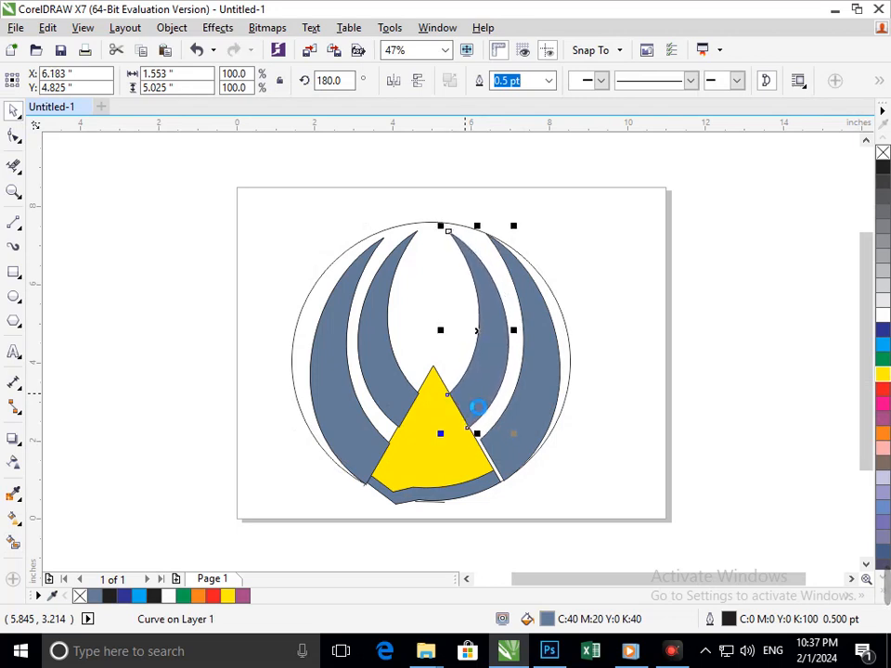
pyautogui.press('Down')
pyautogui.press('Down')
pyautogui.press('Down')
pyautogui.press('Down')
pyautogui.press('Down')
pyautogui.press('Down')
pyautogui.press('Down')
pyautogui.press('Down')
pyautogui.press('Down')
pyautogui.press('Down')
pyautogui.press('Down')
pyautogui.press('Down')
pyautogui.press('Down')
pyautogui.press('Down')
pyautogui.press('Down')
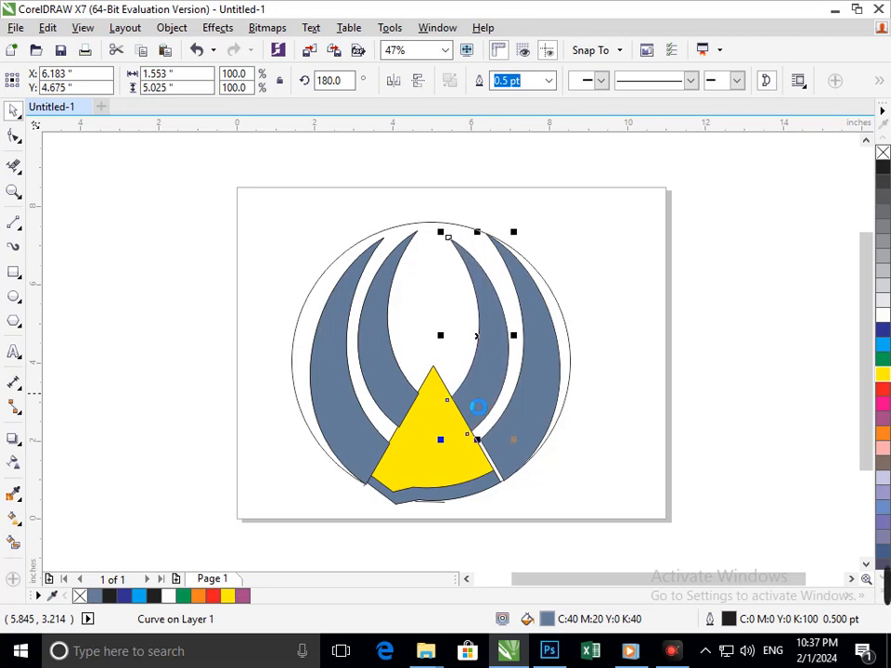
pyautogui.press('Up')
pyautogui.press('Right')
pyautogui.press('Right')
pyautogui.press('Up')
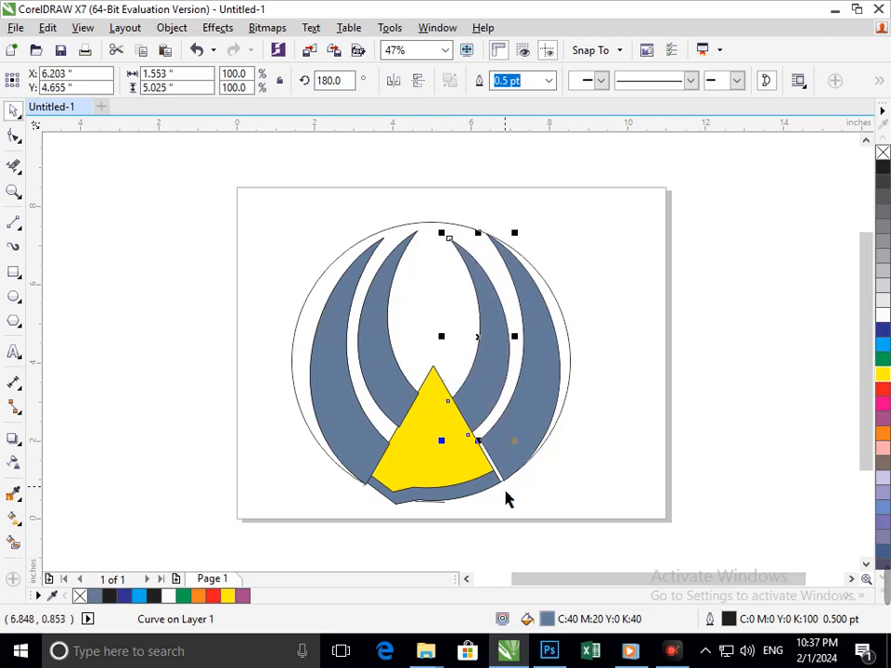
# Try shifting the left inner crescent to the triangle's edge and the yellow triangle down and left, and undo the moves.
pyautogui.click(539, 526)
pyautogui.scroll(5, 432, 416)
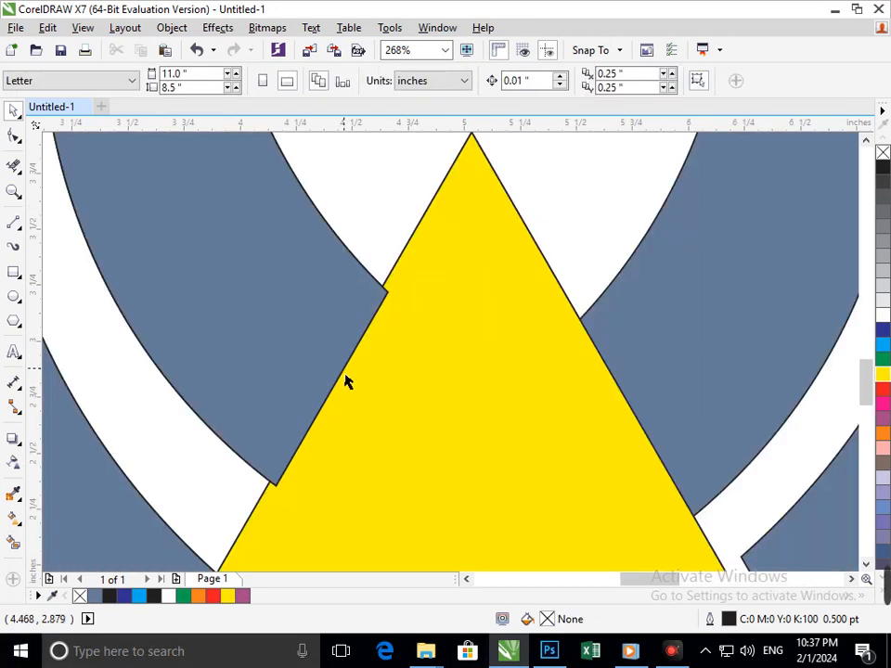
pyautogui.moveTo(345, 381); pyautogui.dragTo(346, 372)
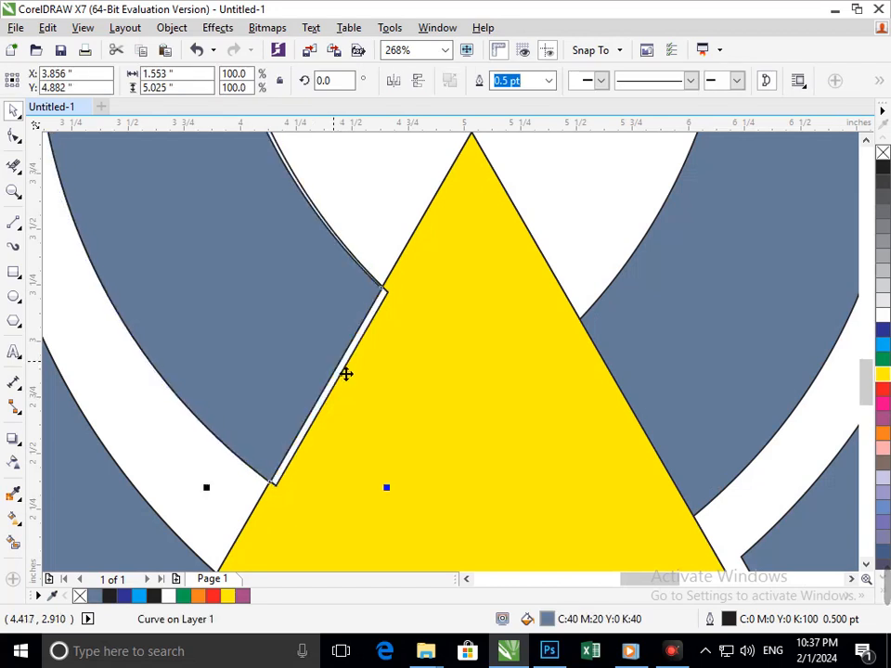
pyautogui.click(331, 423)
pyautogui.moveTo(331, 423); pyautogui.dragTo(293, 433)
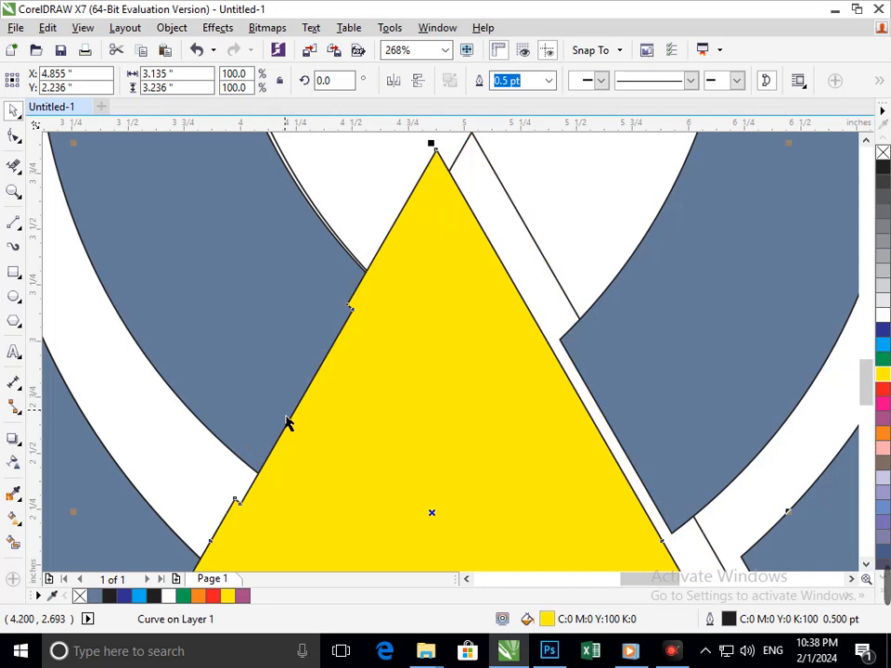
pyautogui.hotkey('ctrl', 'z')
pyautogui.hotkey('ctrl', 'z')
pyautogui.hotkey('ctrl', 'z')
# Move the left inner crescent's filled shape up and left off its outline, and remove it.
pyautogui.moveTo(291, 456); pyautogui.dragTo(212, 381)
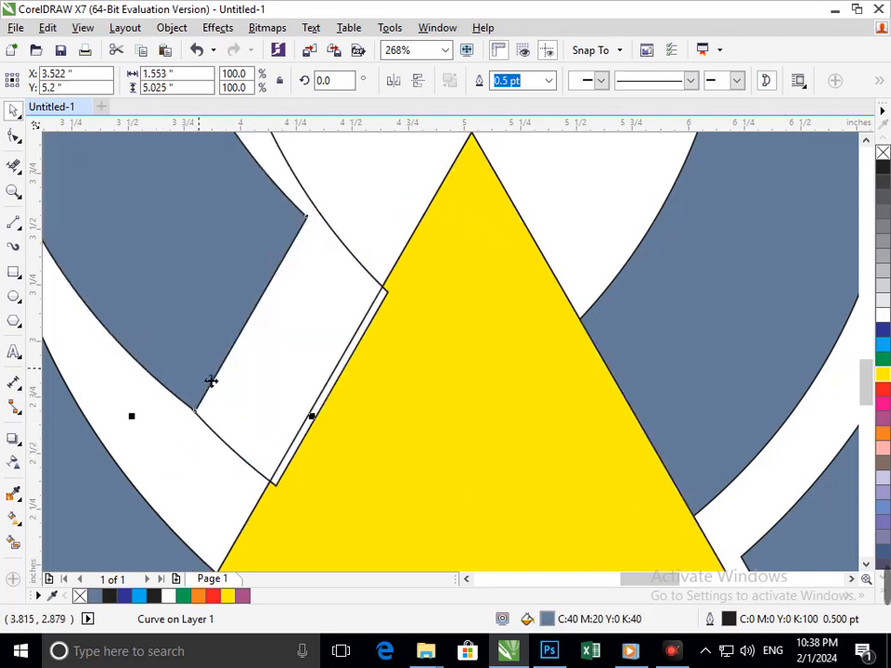
pyautogui.hotkey('ctrl', 'z')
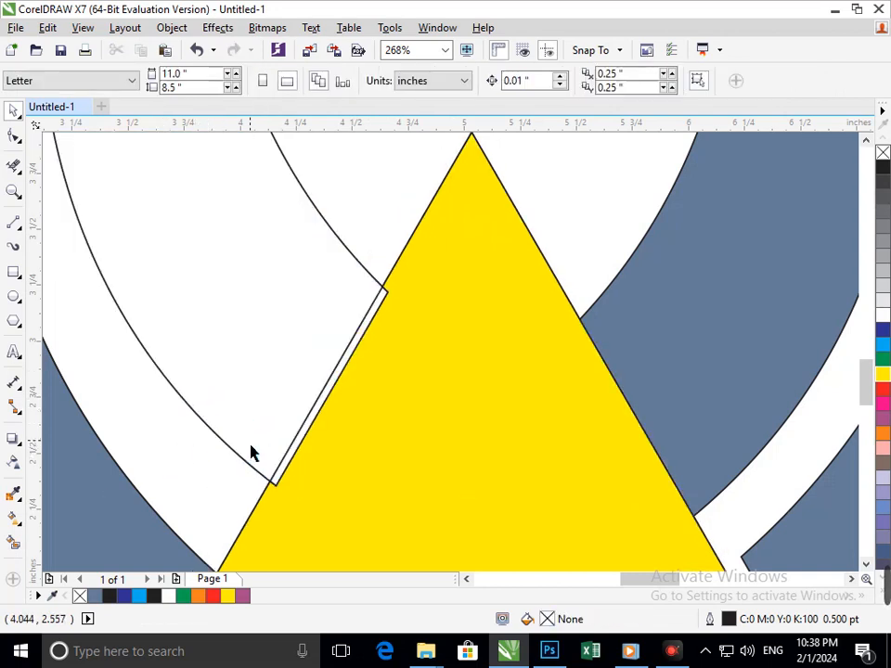
# Try nudging the left inner crescent's outline curve to meet the triangle's edge, and undo the nudges.
pyautogui.click(261, 452)
pyautogui.press('Up')
pyautogui.press('Up')
pyautogui.press('Up')
pyautogui.press('Left')
pyautogui.press('Left')
pyautogui.press('Left')
pyautogui.press('Left')
pyautogui.press('Left')
pyautogui.press('Left')
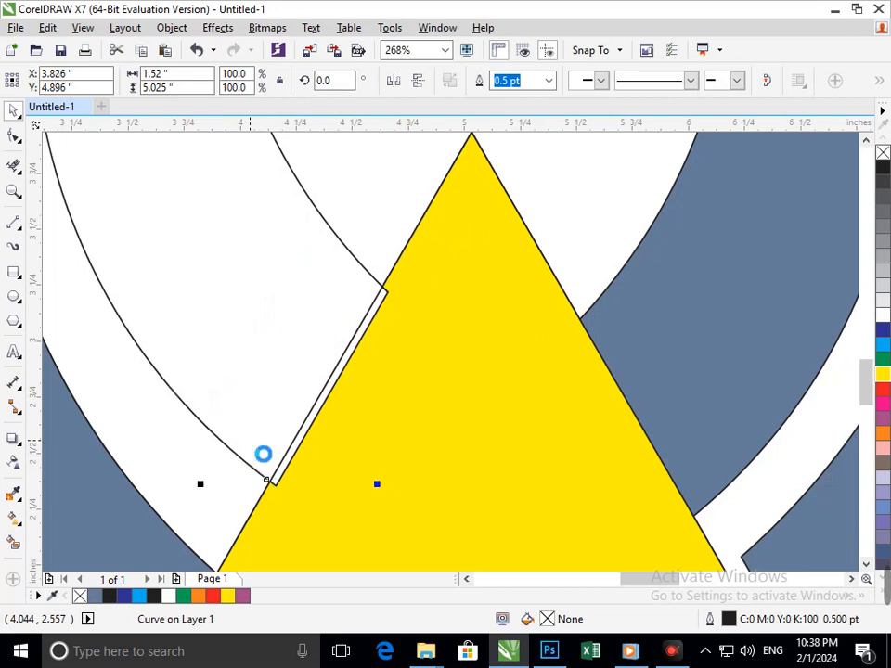
pyautogui.press('Right')
pyautogui.press('Right')
pyautogui.press('Right')
pyautogui.press('Right')
pyautogui.press('Right')
pyautogui.press('Right')
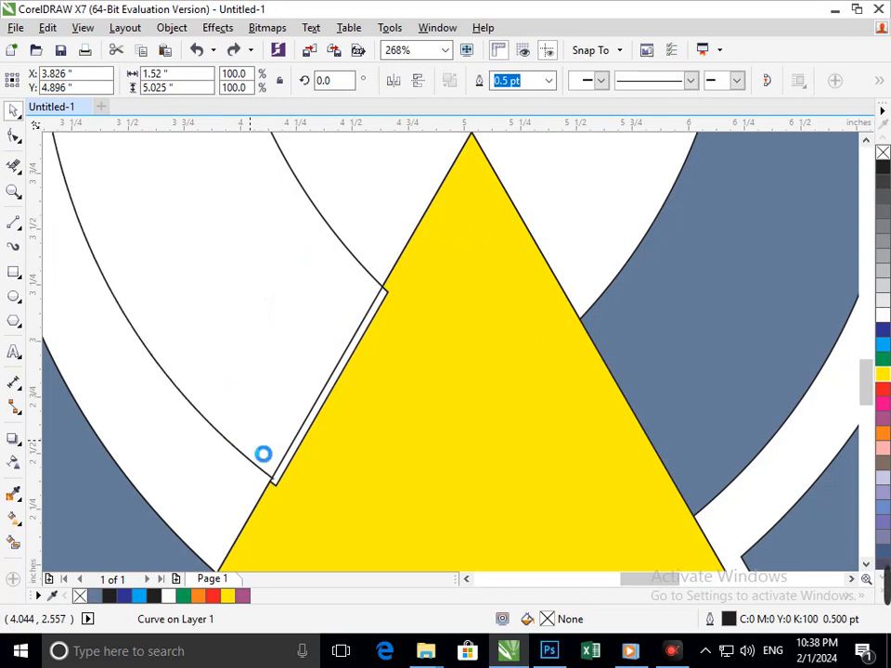
pyautogui.press('Down')
pyautogui.press('Down')
pyautogui.hotkey('ctrl', 'z')
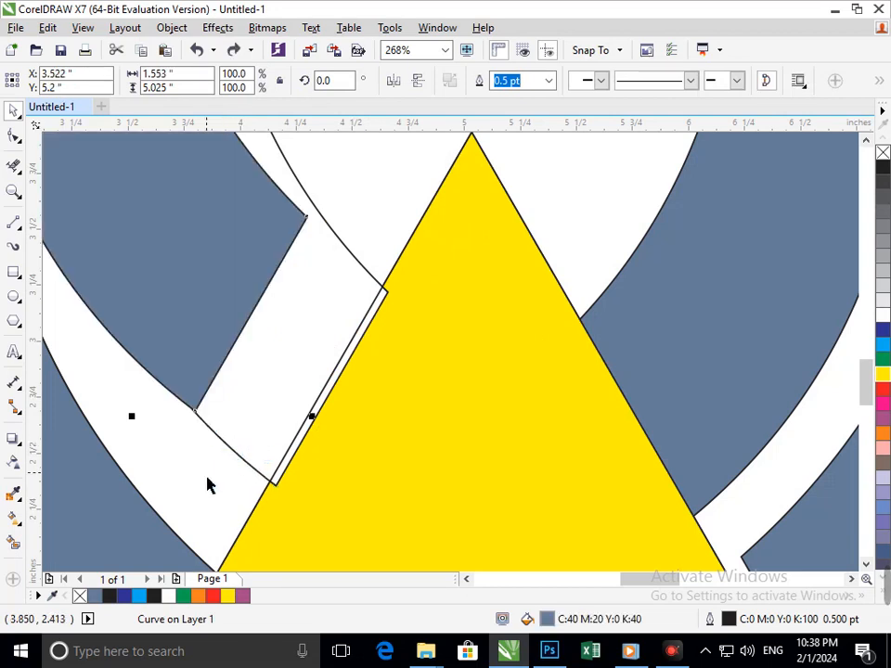
# Remove the displaced left inner crescent and Smart Fill the area inside its outline in blue-grey.
pyautogui.hotkey('ctrl', 'z')
pyautogui.click(73, 332)
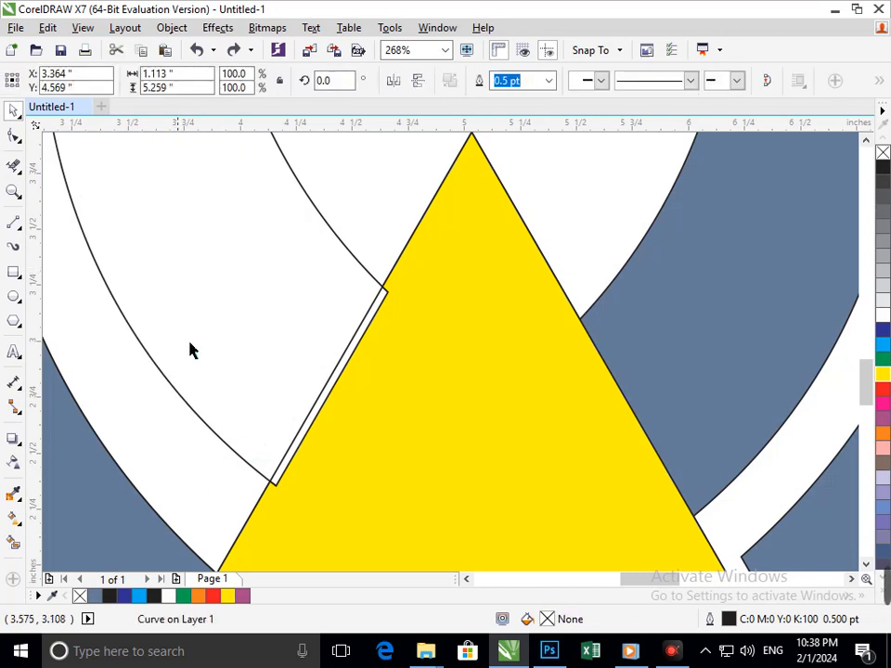
pyautogui.click(13, 543)
pyautogui.click(279, 374)
pyautogui.press('F3')
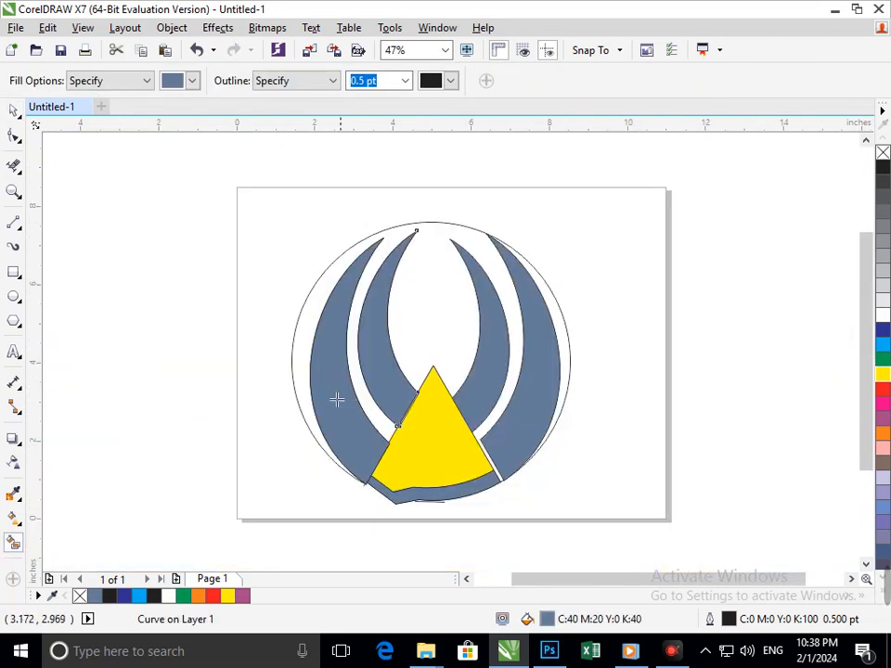
# Delete the yellow triangle shape and Smart Fill the triangle area in blue-grey, flush with the left inner crescent.
pyautogui.moveTo(389, 385); pyautogui.dragTo(438, 435)
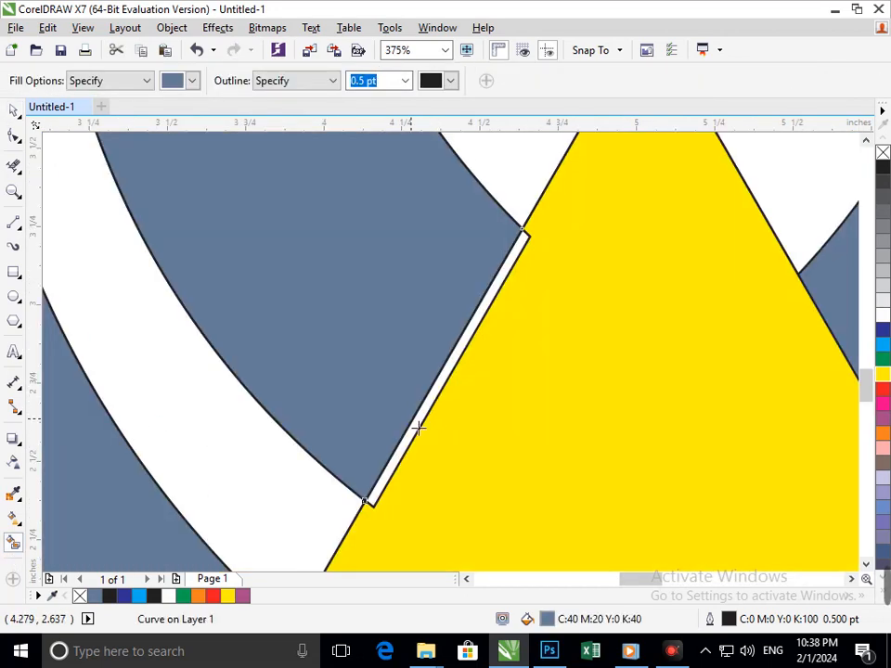
pyautogui.click(13, 165)
pyautogui.press('Delete')
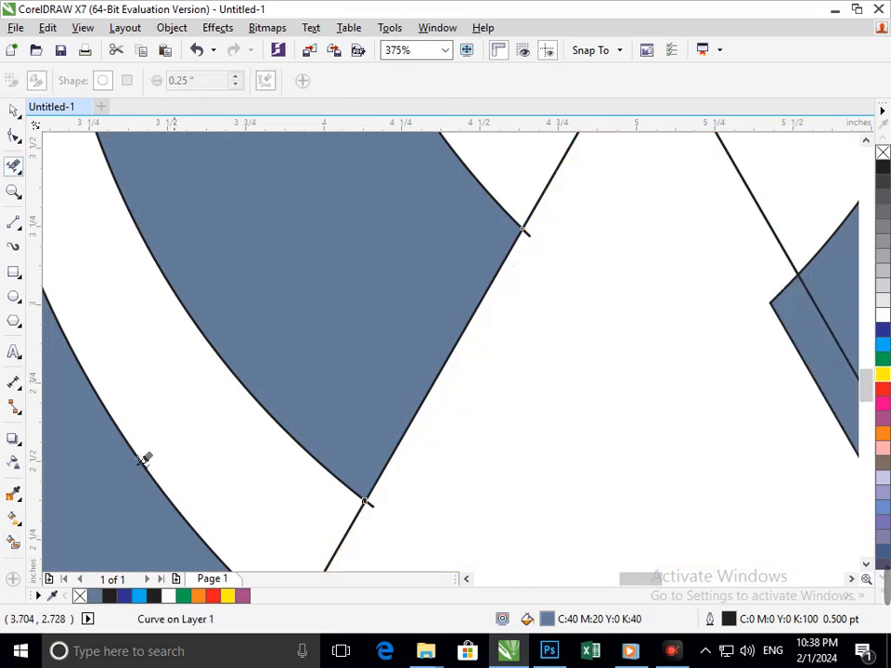
pyautogui.click(13, 542)
pyautogui.click(541, 403)
pyautogui.press('F3')
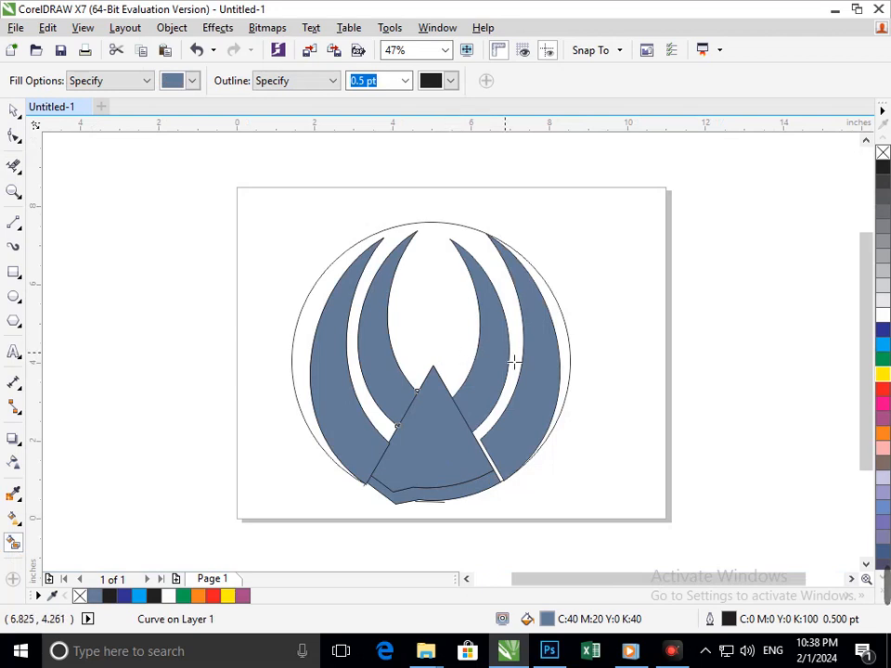
# Fill the right and left outer crescents with green.
pyautogui.click(545, 367)
pyautogui.click(885, 364)
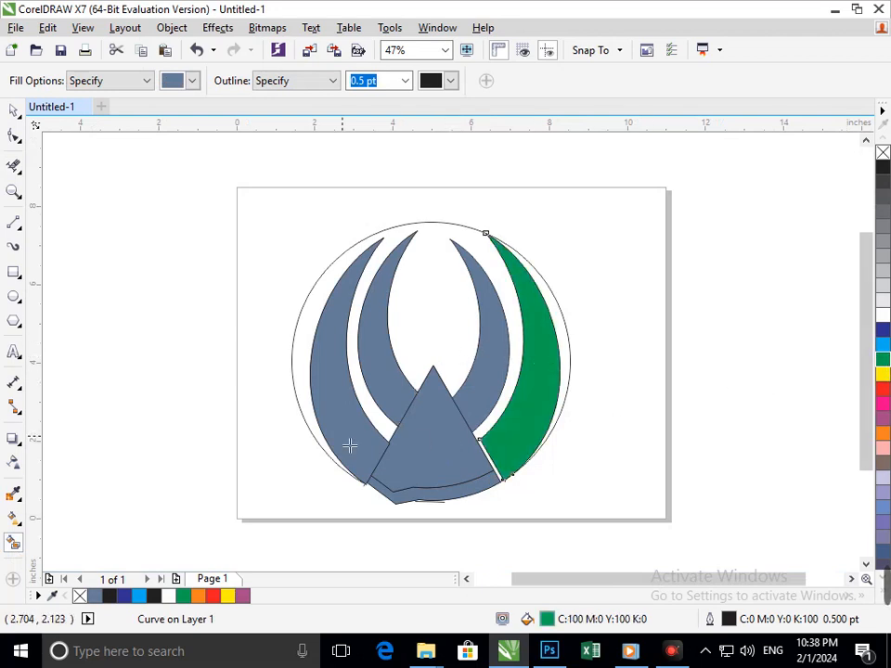
pyautogui.click(349, 446)
pyautogui.click(884, 365)
# Fill both inner crescents with dark blue and the triangle with yellow.
pyautogui.click(486, 405)
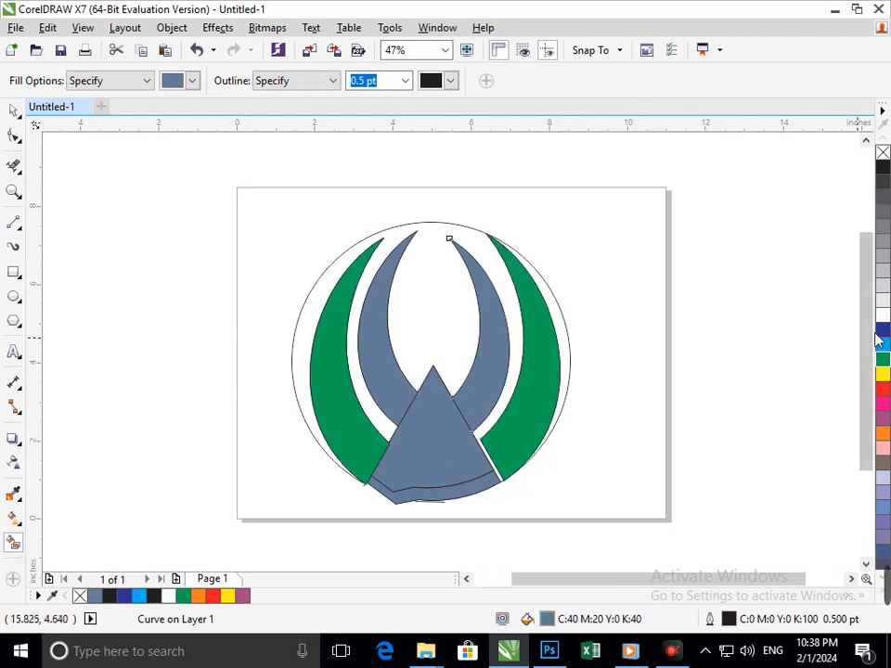
pyautogui.click(885, 334)
pyautogui.click(395, 402)
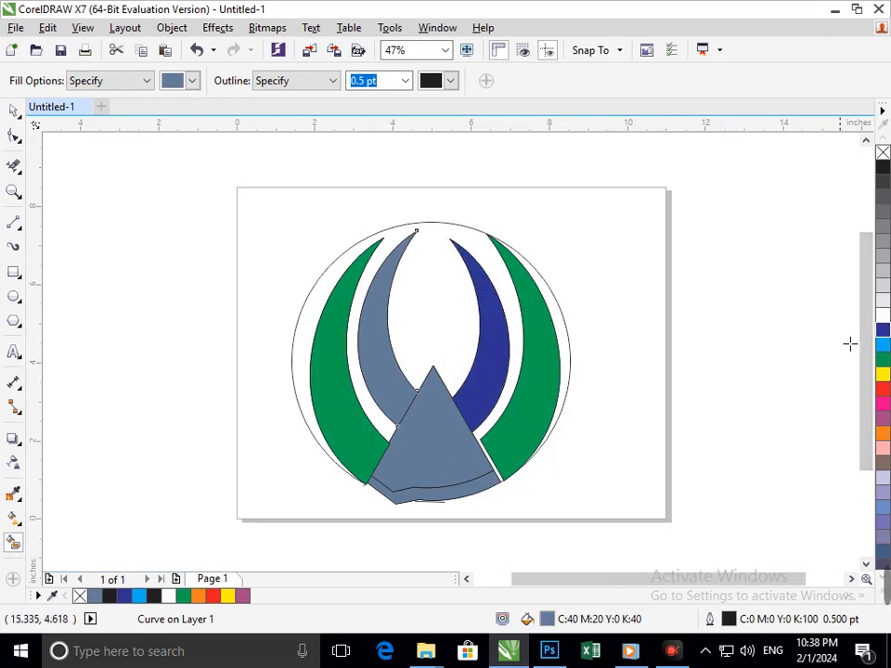
pyautogui.click(884, 332)
pyautogui.click(451, 453)
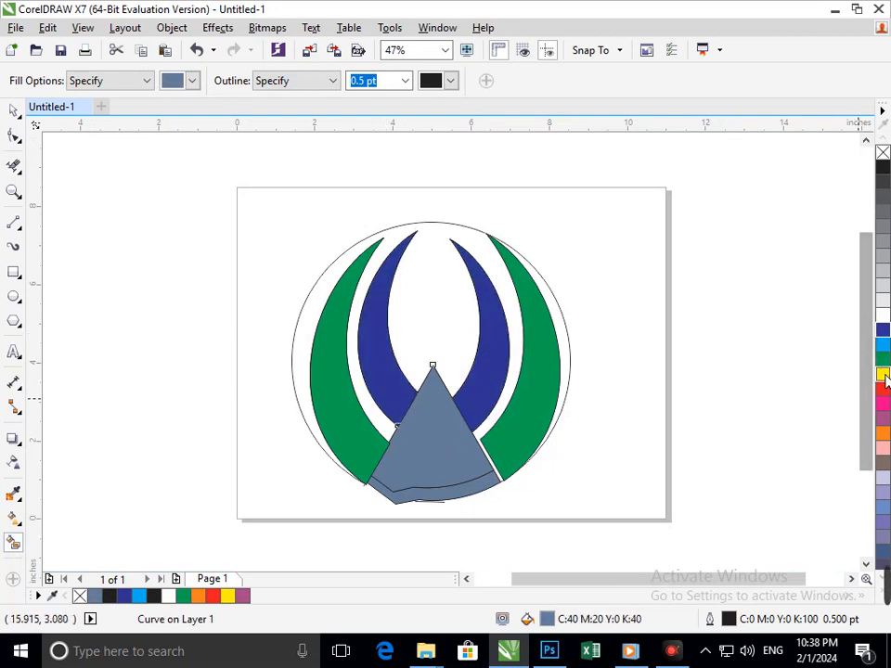
pyautogui.click(883, 374)
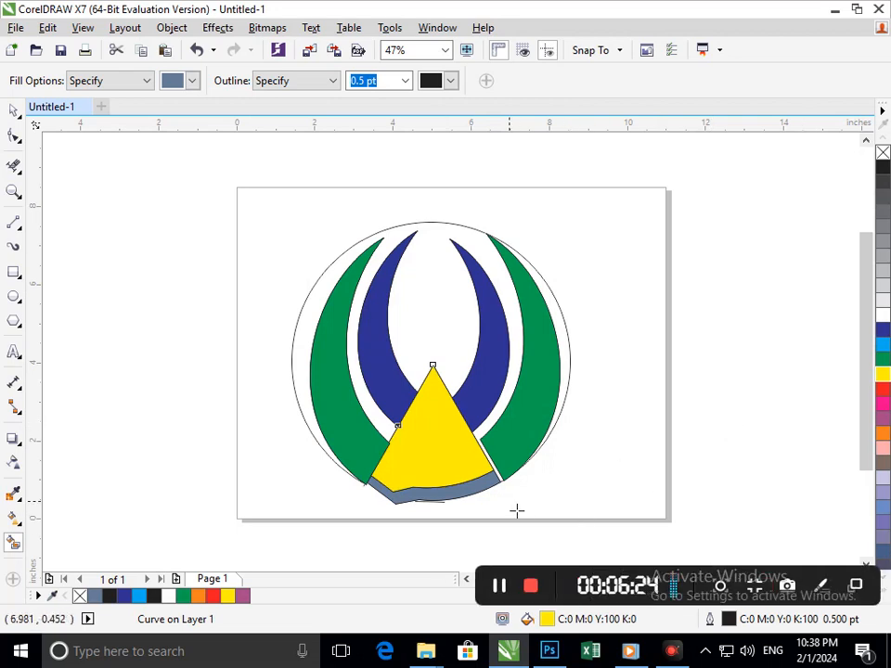
# Try Smart Filling the circle's background around the crescents in blue-grey, and undo it.
pyautogui.click(570, 370)
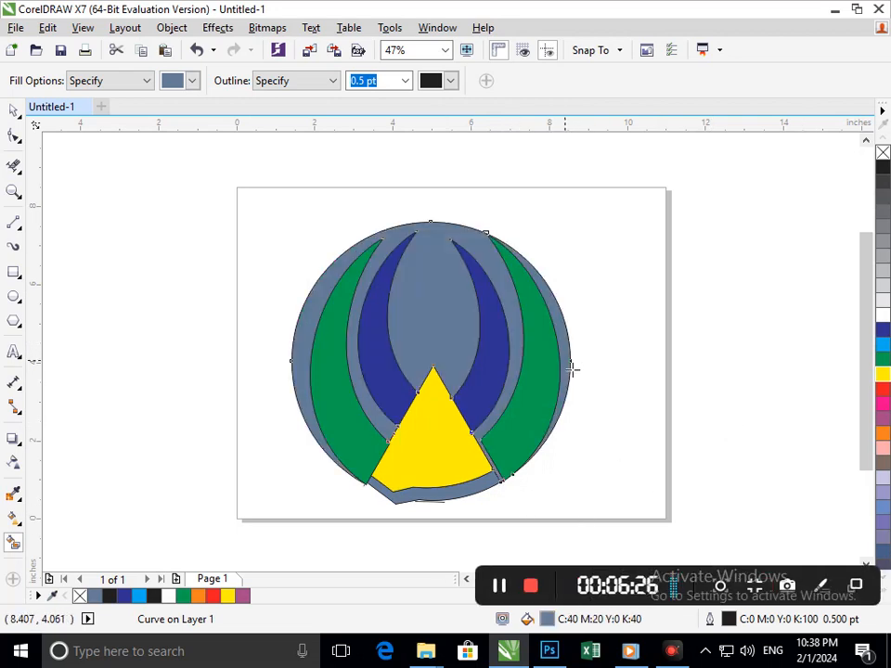
pyautogui.hotkey('ctrl', 'z')
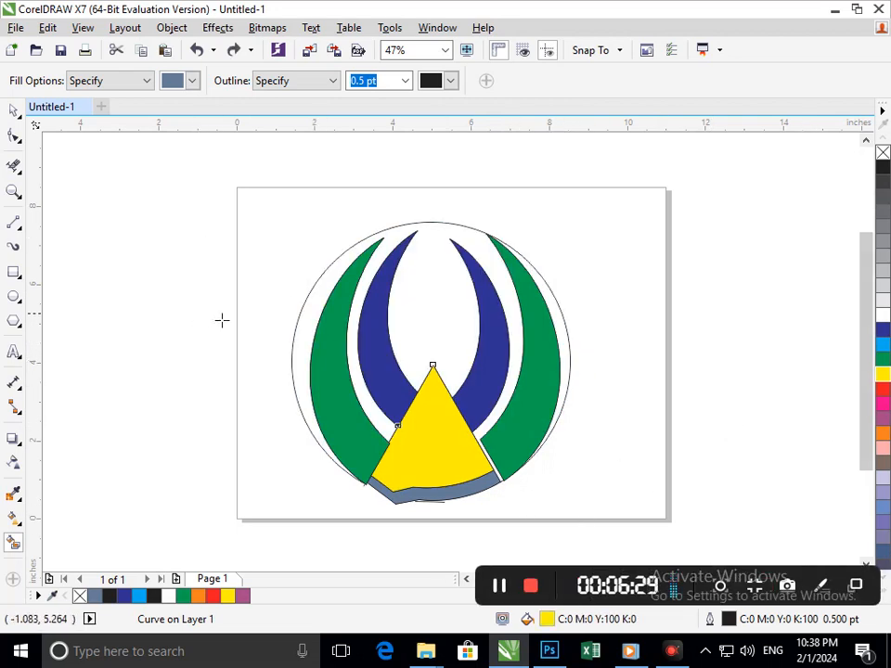
# Delete the short stray line beneath the curved lower strip.
pyautogui.click(14, 111)
pyautogui.click(207, 367)
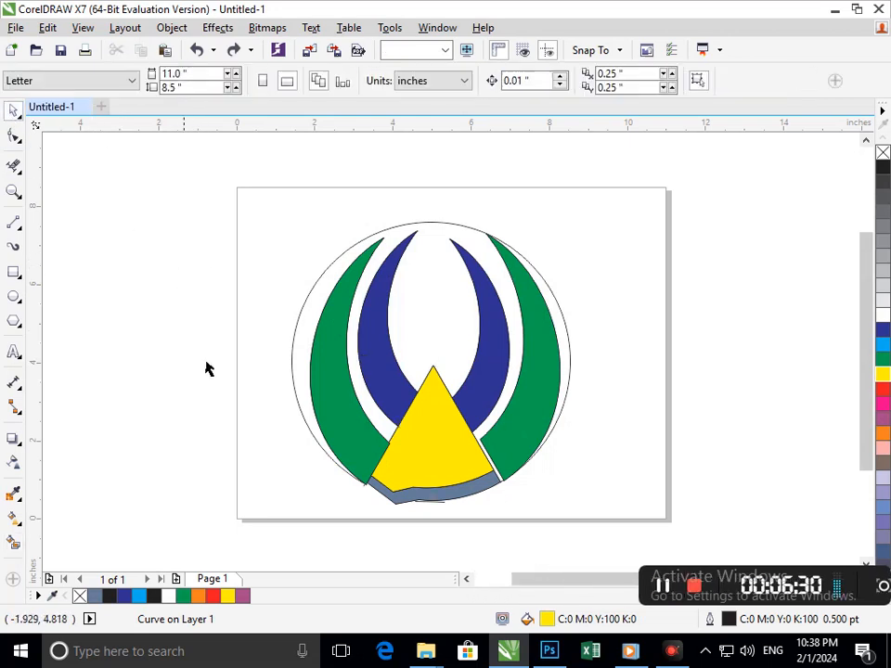
pyautogui.click(440, 502)
pyautogui.press('Delete')
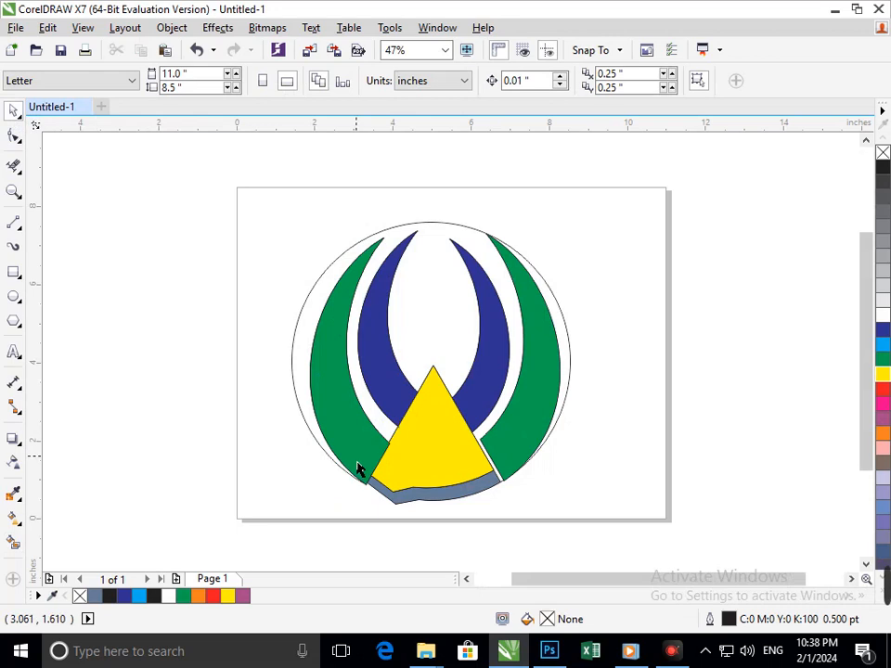
# Move the left green crescent slightly up and left off the blue-grey shape beneath it.
pyautogui.press('z')
pyautogui.moveTo(295, 398); pyautogui.dragTo(453, 583)
pyautogui.click(419, 404)
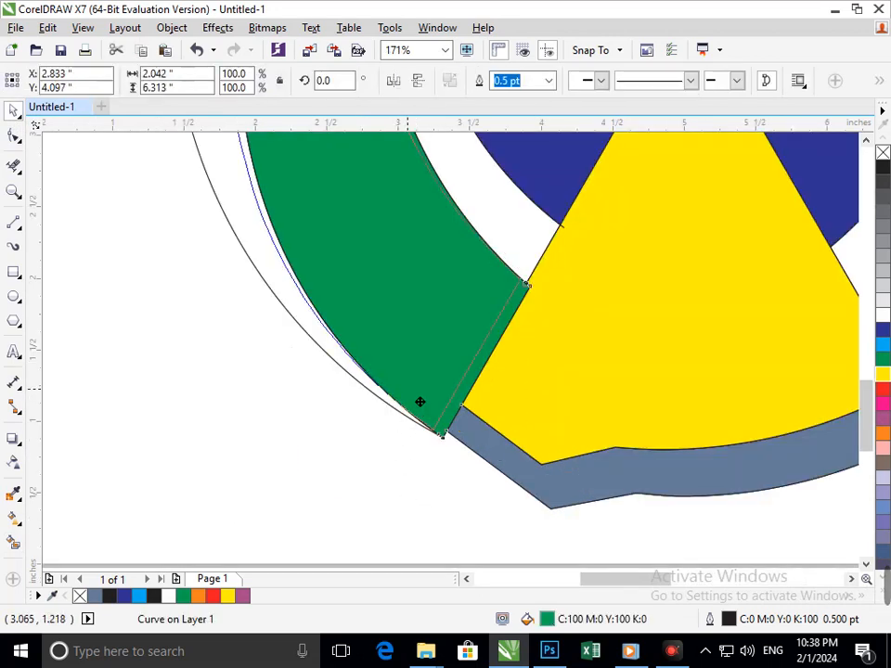
pyautogui.click(428, 482)
# Try moving the blue-grey lower strip down and left and deleting it, and undo both changes.
pyautogui.moveTo(447, 436); pyautogui.dragTo(376, 456)
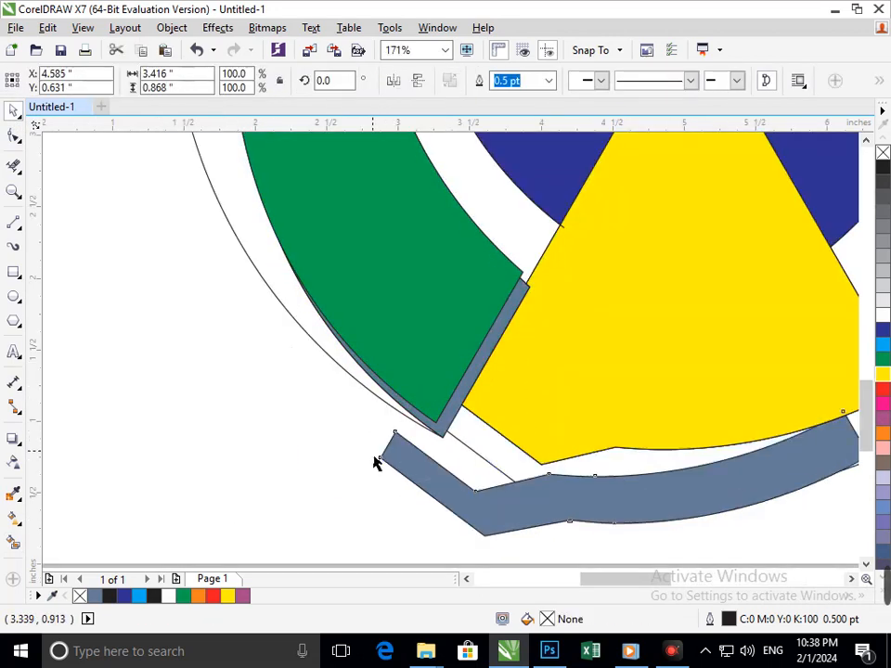
pyautogui.press('Delete')
pyautogui.hotkey('ctrl', 'z')
pyautogui.hotkey('ctrl', 'z')
# Pull the blue-grey duplicate crescent out from behind the left green crescent and delete it.
pyautogui.click(435, 456)
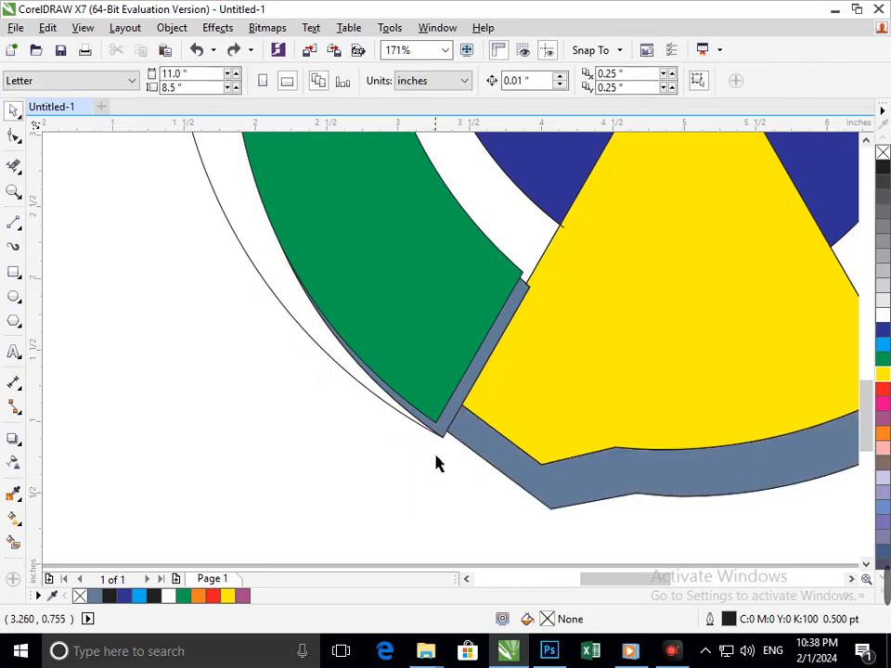
pyautogui.moveTo(441, 427); pyautogui.dragTo(329, 464)
pyautogui.press('Delete')
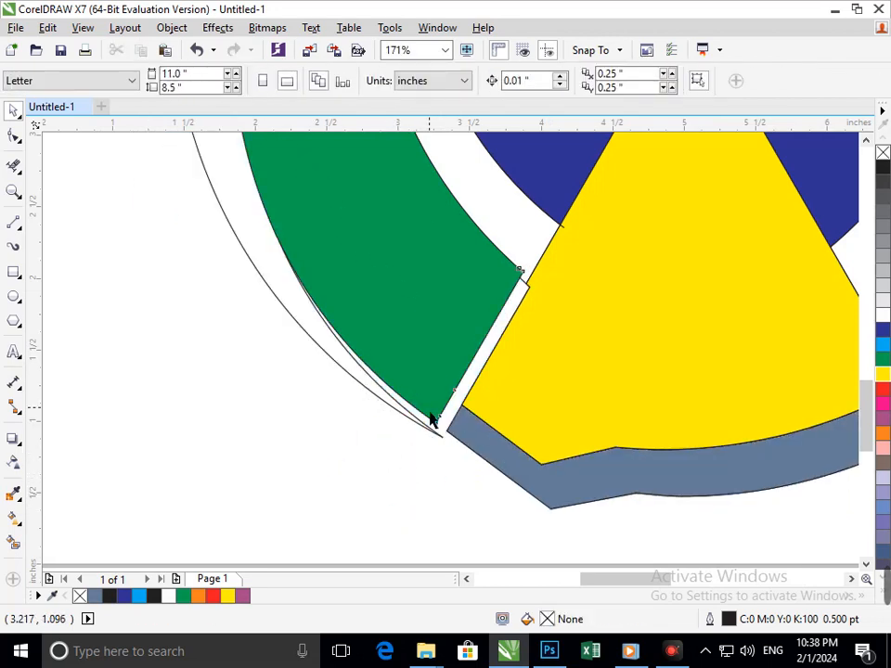
# Move the left green crescent to X 2.924", Y 4.086", flush against the triangle and the strip's upper corner.
pyautogui.click(447, 421)
pyautogui.moveTo(447, 421); pyautogui.dragTo(446, 431)
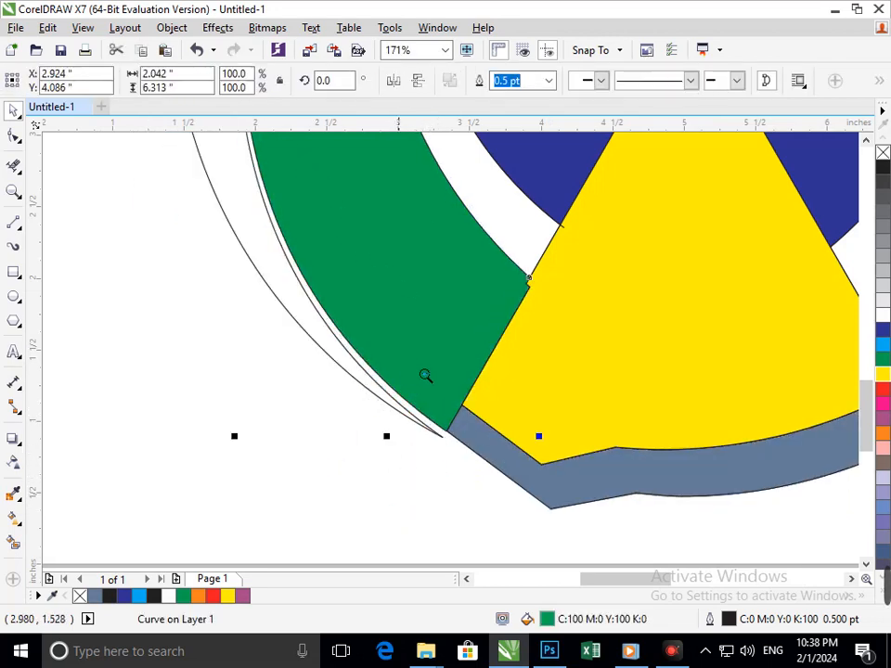
pyautogui.press('F3')
pyautogui.press('F3')
pyautogui.click(404, 429)
pyautogui.press('F2')
pyautogui.moveTo(370, 383); pyautogui.dragTo(459, 431)
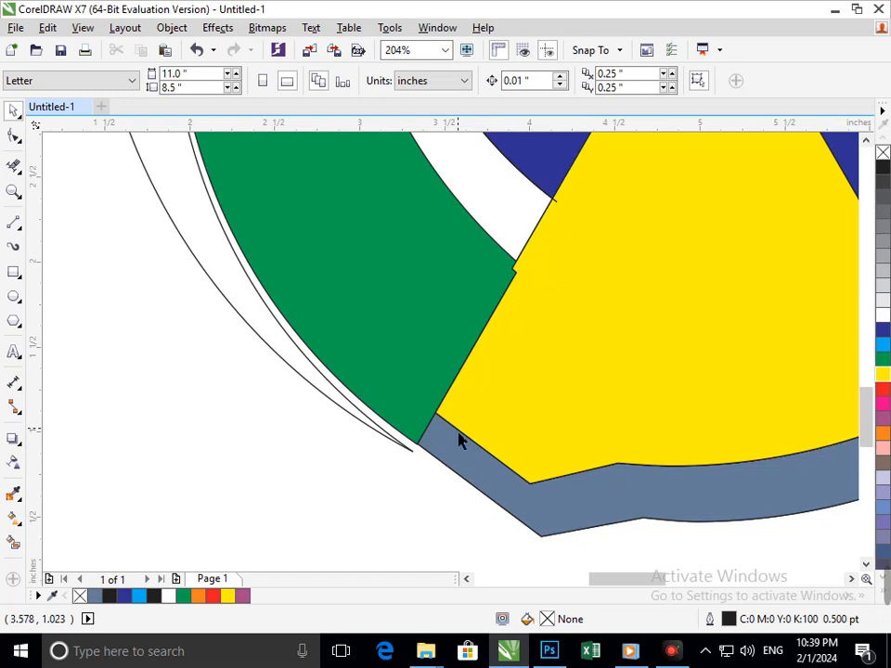
pyautogui.press('F3')
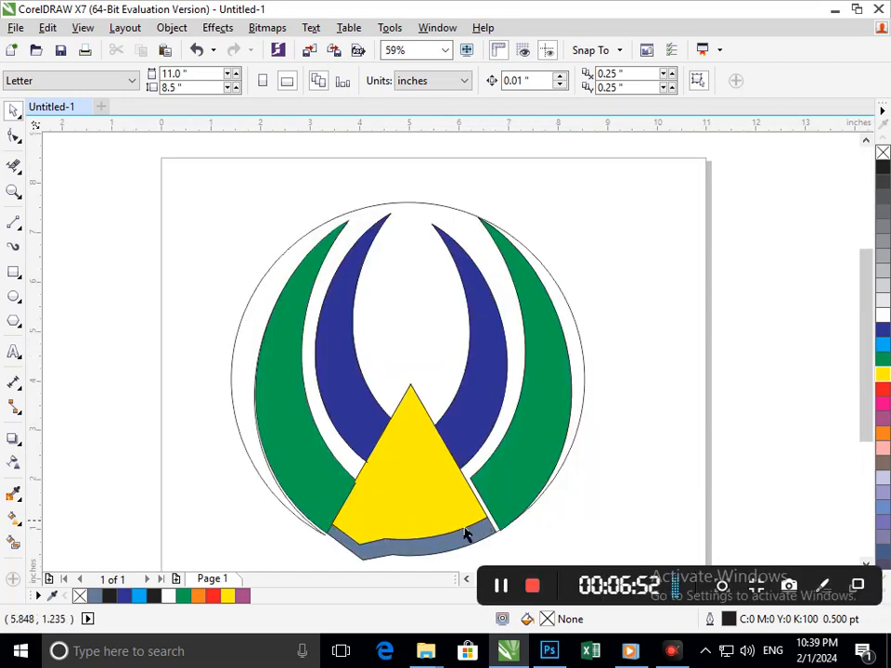
# Move the right green crescent slightly left so it sits flush against the triangle and the blue-grey strip's right corner.
pyautogui.press('F2')
pyautogui.moveTo(377, 397); pyautogui.dragTo(508, 508)
pyautogui.press('F3')
pyautogui.press('F2')
pyautogui.moveTo(423, 445); pyautogui.dragTo(594, 584)
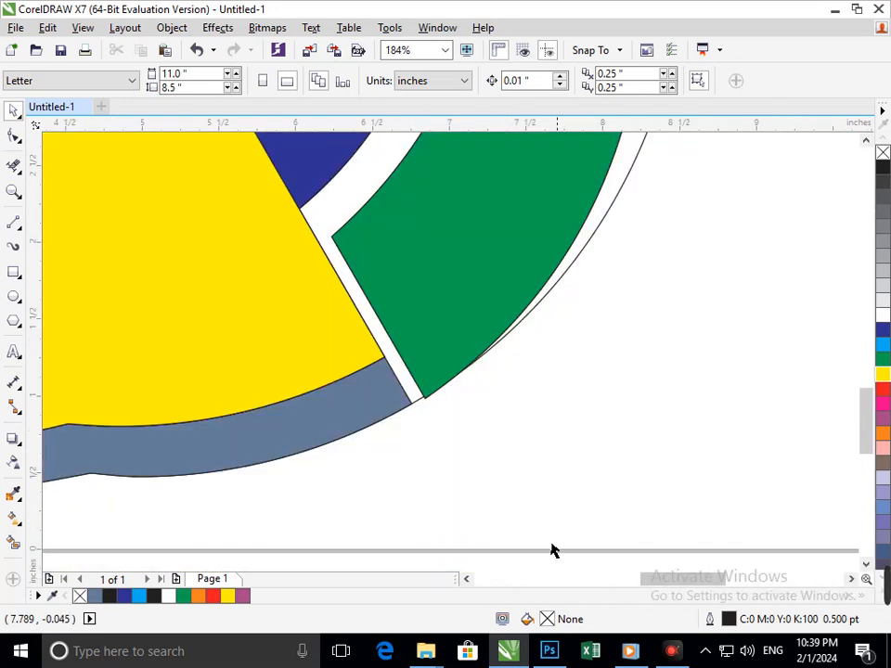
pyautogui.moveTo(423, 401)
pyautogui.mouseDown()
pyautogui.moveTo(417, 412)
pyautogui.moveTo(413, 402)
pyautogui.mouseUp()
pyautogui.click(493, 439)
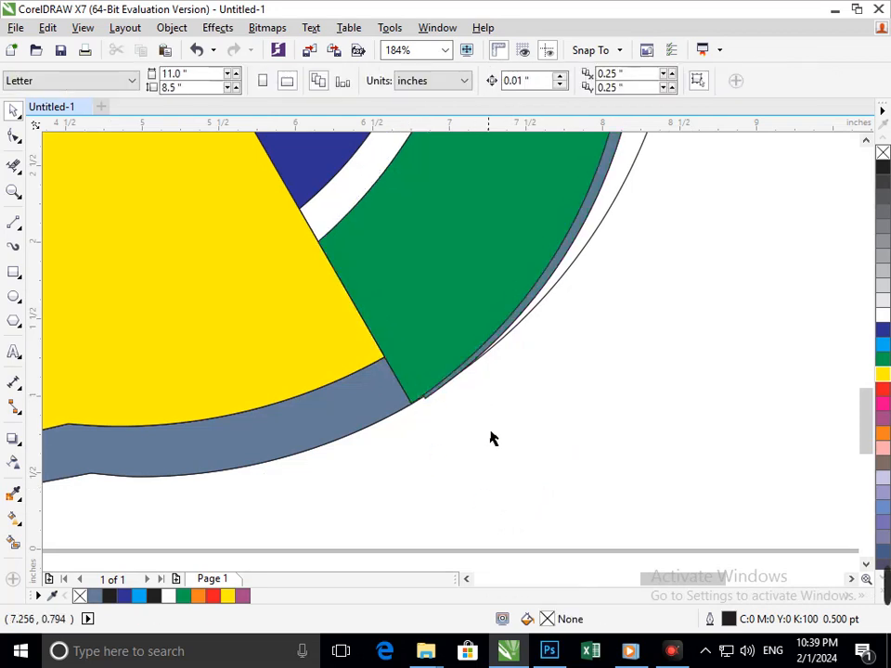
# Try moving the right green crescent down and slightly right, and undo the move.
pyautogui.moveTo(478, 373); pyautogui.dragTo(482, 421)
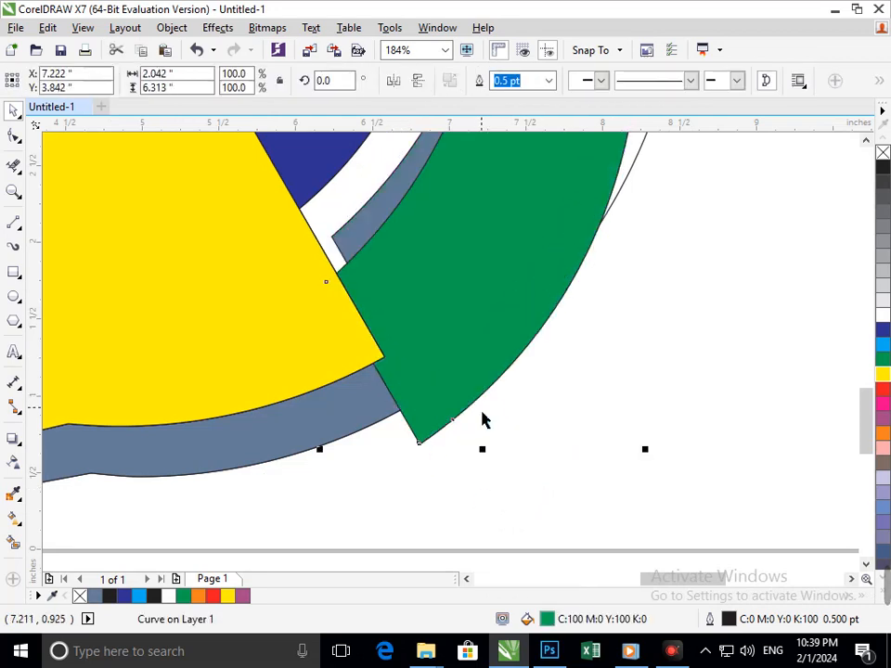
pyautogui.hotkey('ctrl', 'z')
pyautogui.click(618, 380)
# Pull the blue-grey duplicate crescent out from behind the right green crescent and delete it.
pyautogui.press('F3')
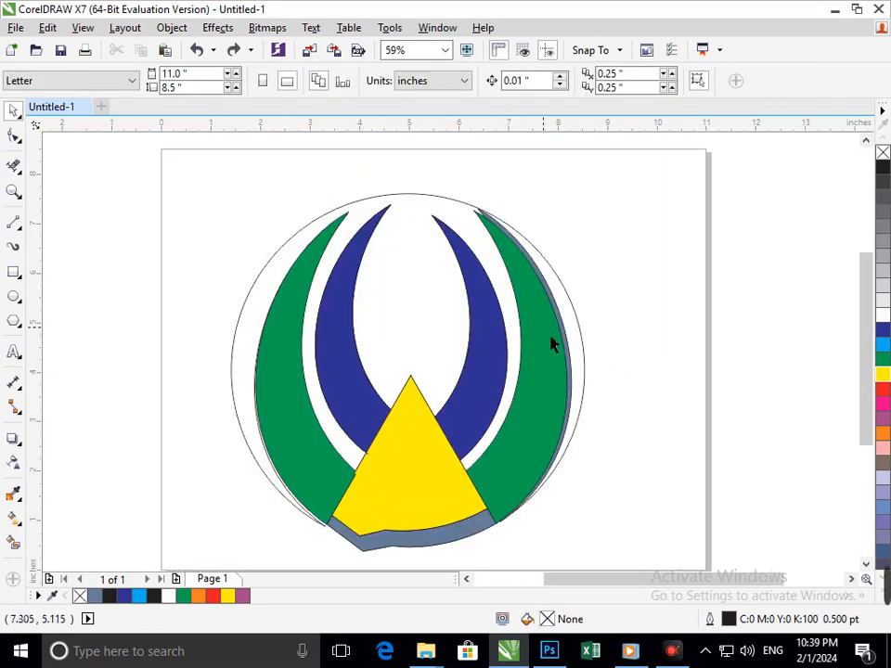
pyautogui.moveTo(572, 354); pyautogui.dragTo(705, 348)
pyautogui.press('Delete')
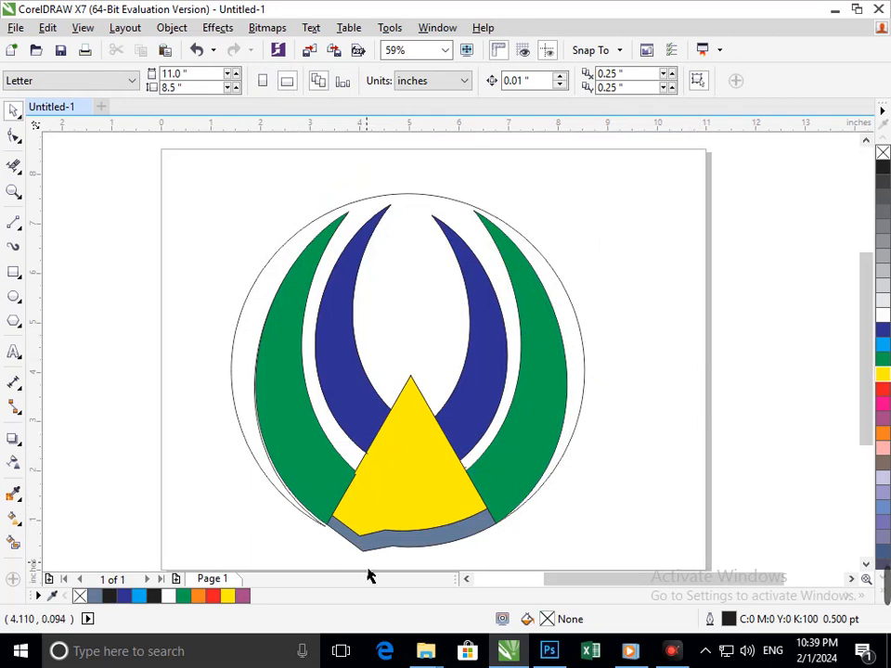
# Delete the stray outline curves beside the left green crescent's lower tip, including the large construction circle.
pyautogui.scroll(5, 396, 562)
pyautogui.click(364, 386)
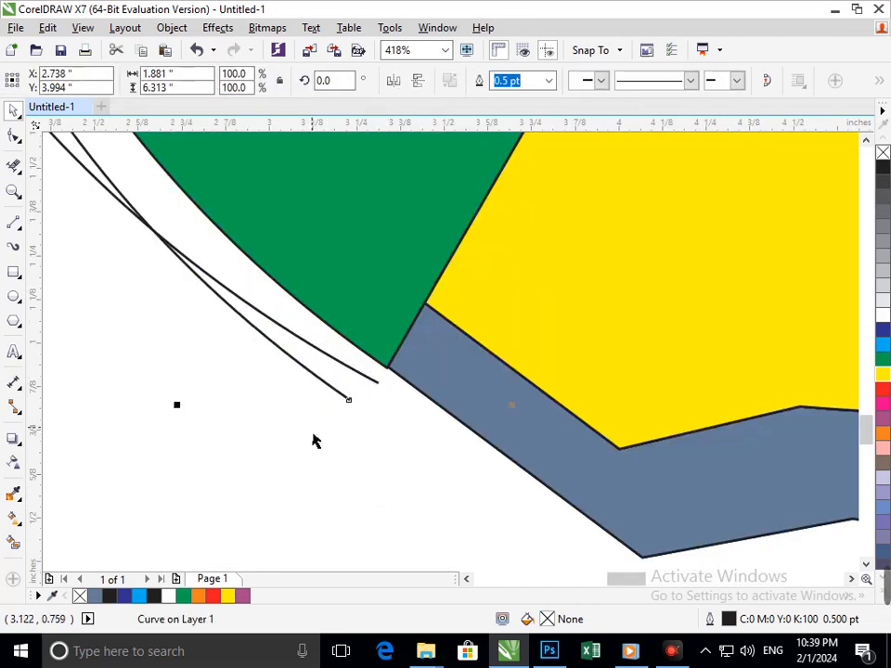
pyautogui.press('Delete')
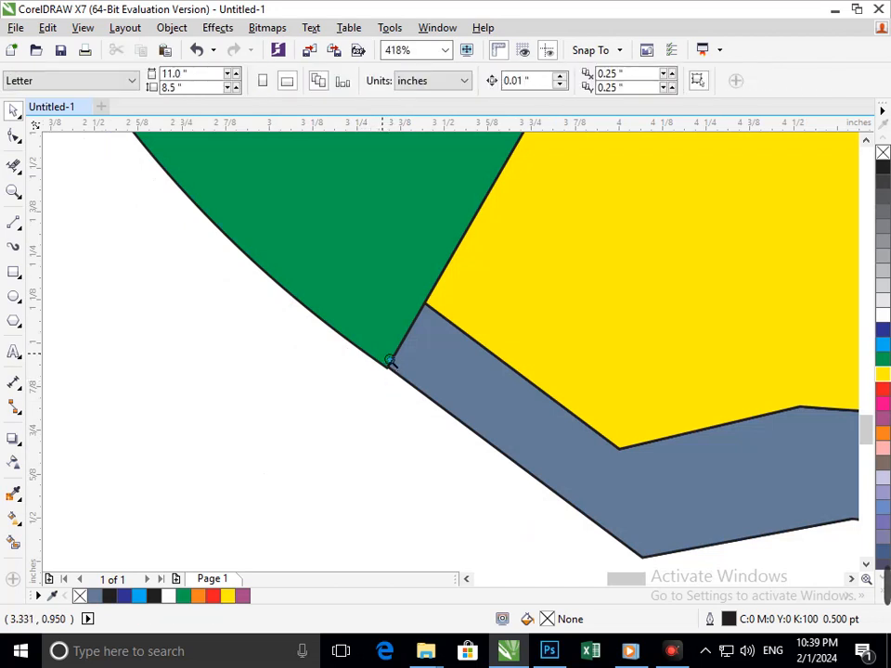
# Reposition the left green crescent at about X 2.93", Y 4.085", flush with the triangle and the strip's upper corner.
pyautogui.scroll(-5, 492, 429)
pyautogui.scroll(5, 352, 463)
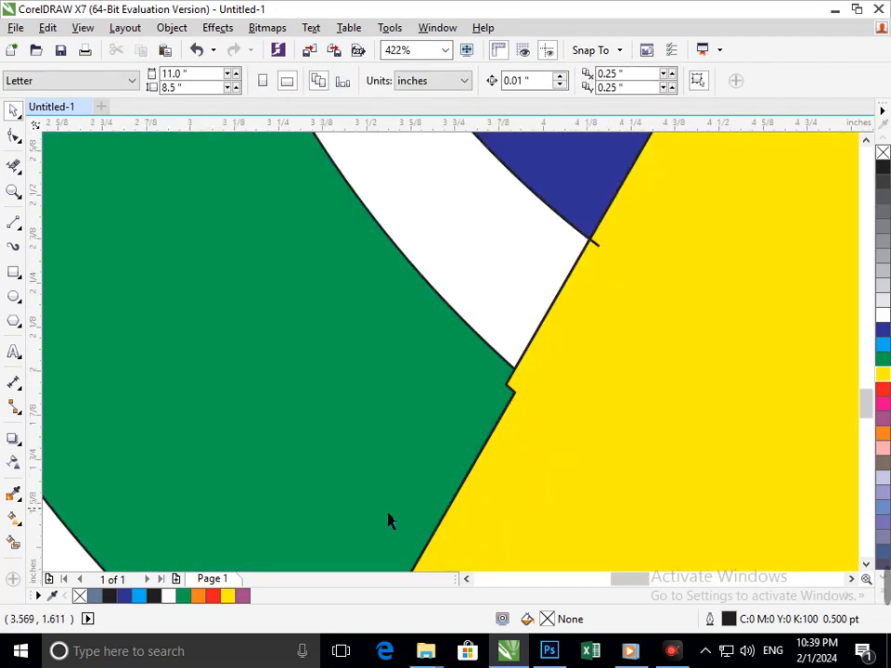
pyautogui.click(386, 515)
pyautogui.moveTo(388, 506); pyautogui.dragTo(386, 504)
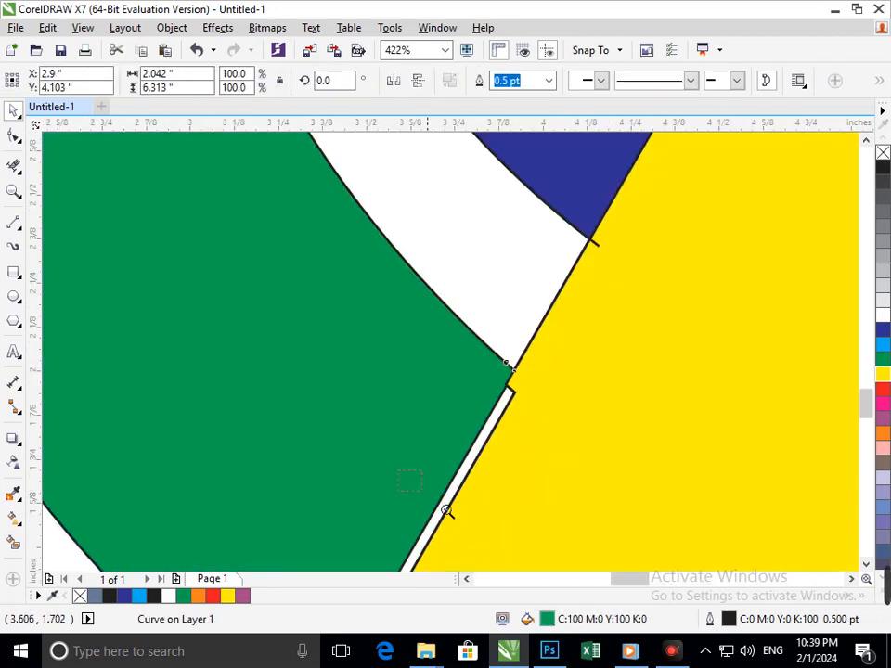
pyautogui.scroll(-5, 331, 486)
pyautogui.click(334, 541)
pyautogui.scroll(5, 386, 553)
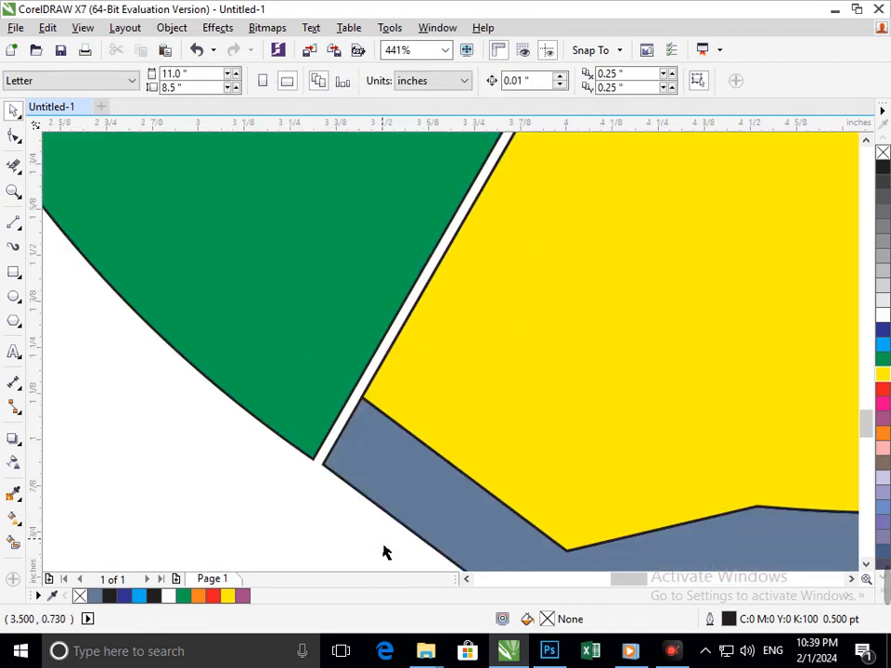
pyautogui.moveTo(315, 449); pyautogui.dragTo(338, 465)
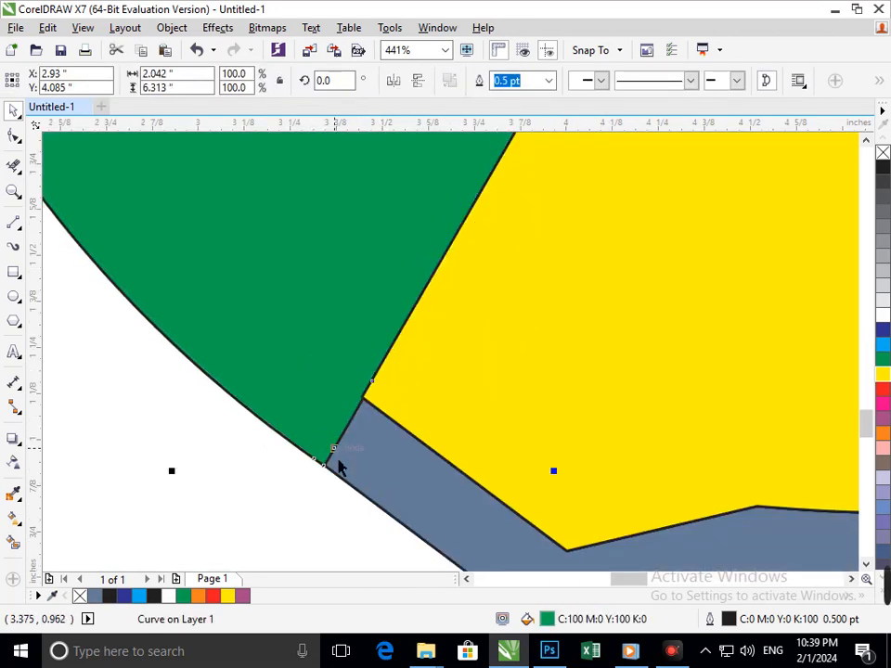
pyautogui.scroll(-5, 330, 507)
pyautogui.press('Escape')
# Remove the small notch in the yellow triangle's left edge by editing its nodes with the Shape tool.
pyautogui.scroll(5, 366, 501)
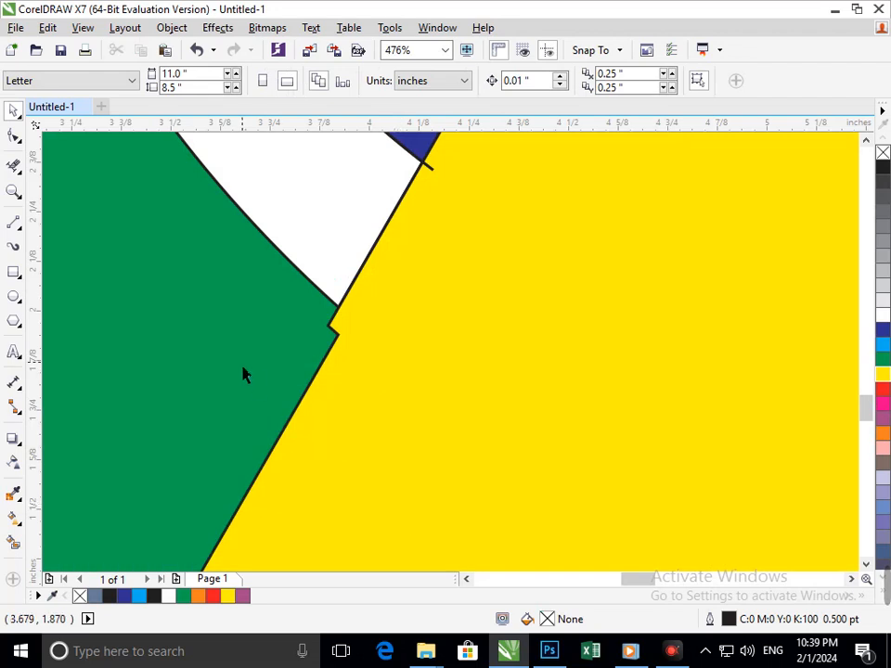
pyautogui.click(13, 139)
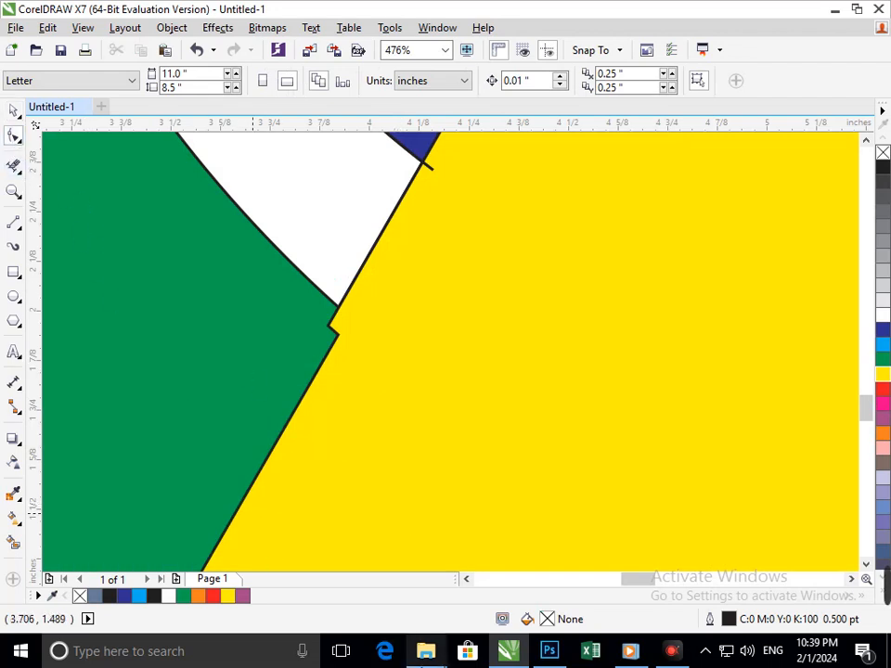
pyautogui.moveTo(424, 654)
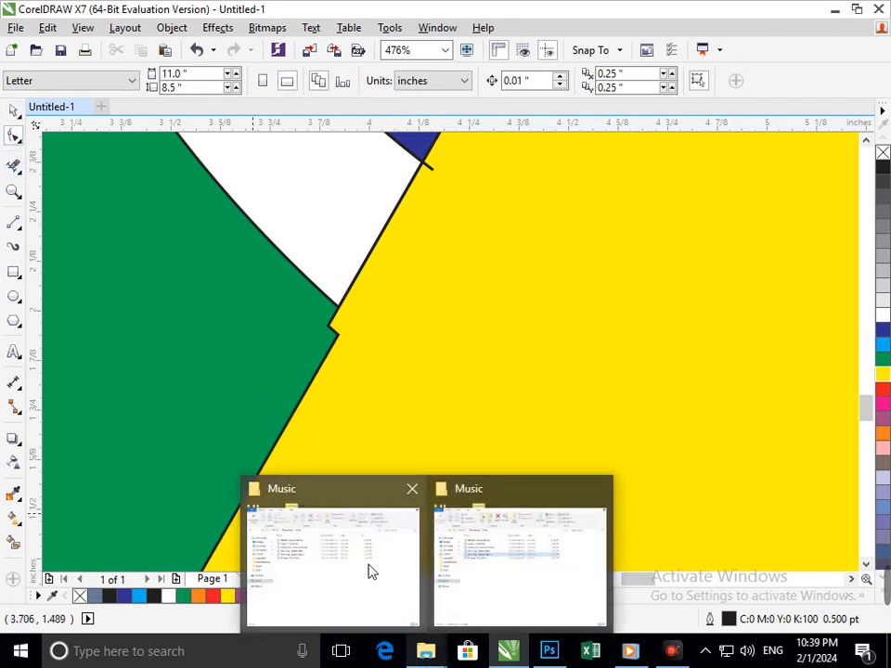
pyautogui.click(336, 346)
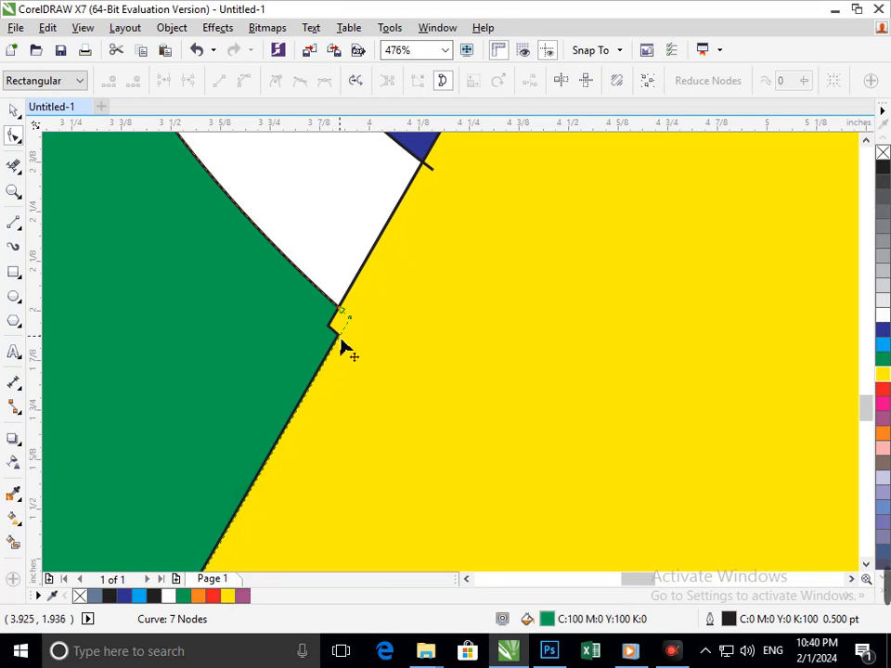
pyautogui.moveTo(342, 346); pyautogui.dragTo(329, 326)
pyautogui.click(335, 344)
# Move the left green crescent's lower inner node right to close the gap beside the triangle's lower left corner.
pyautogui.scroll(-3, 370, 414)
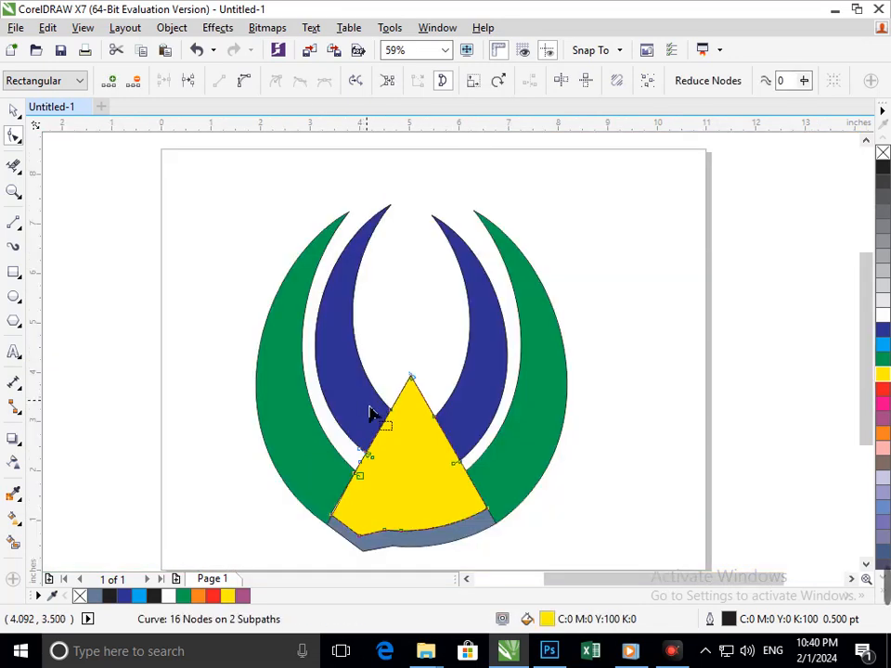
pyautogui.scroll(3, 331, 513)
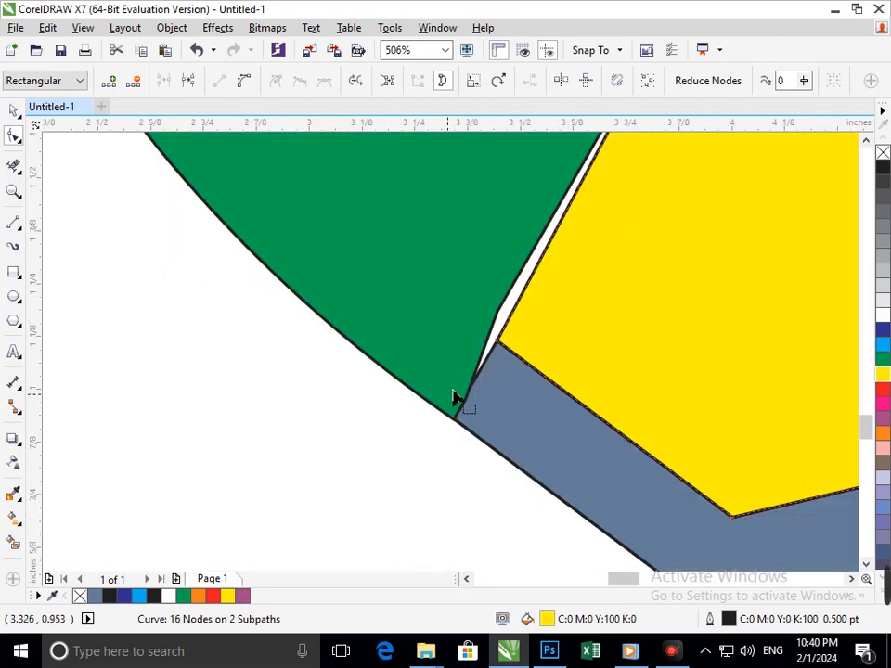
pyautogui.click(494, 329)
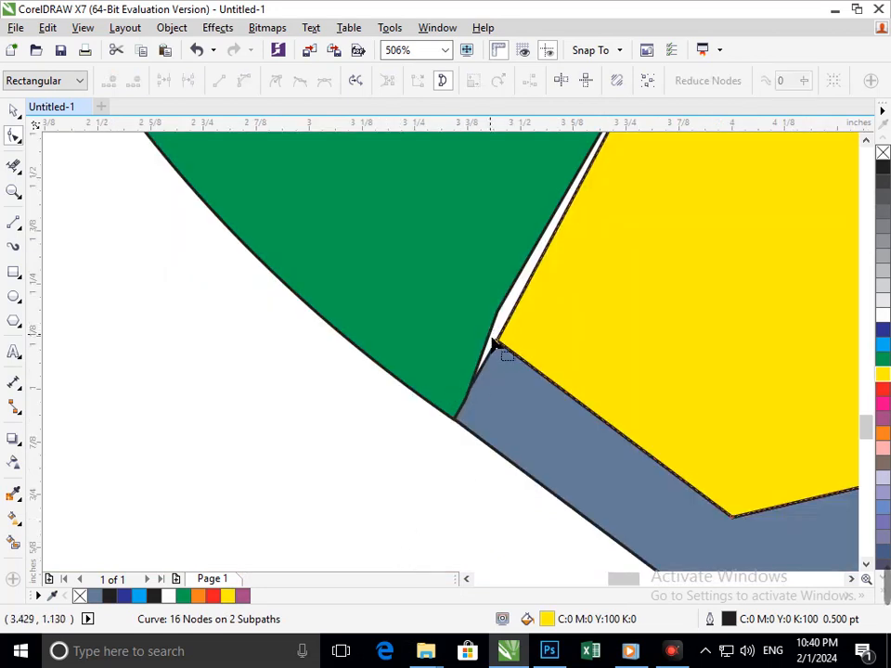
pyautogui.click(470, 374)
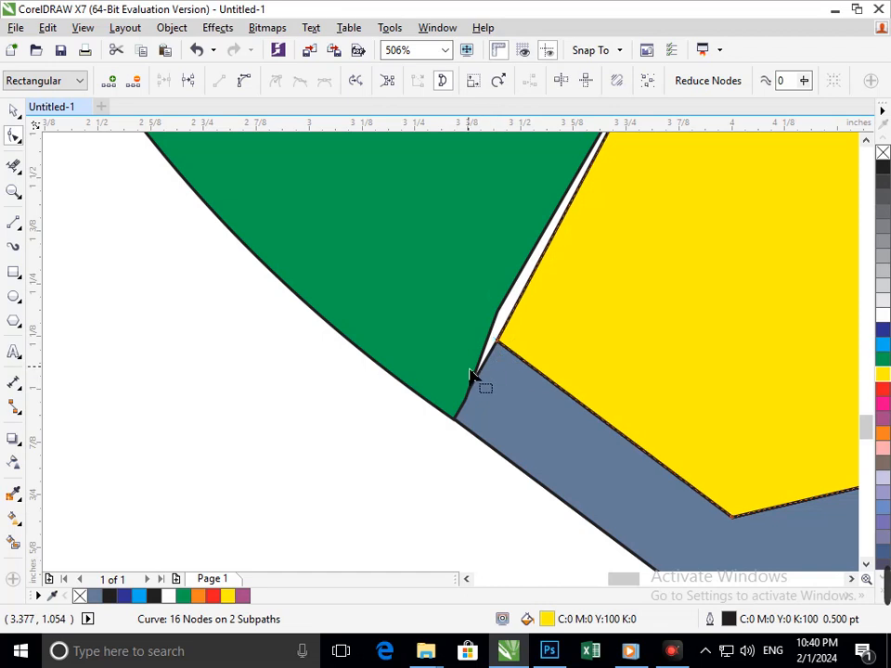
pyautogui.click(479, 368)
pyautogui.moveTo(498, 312); pyautogui.dragTo(510, 320)
pyautogui.press('F3')
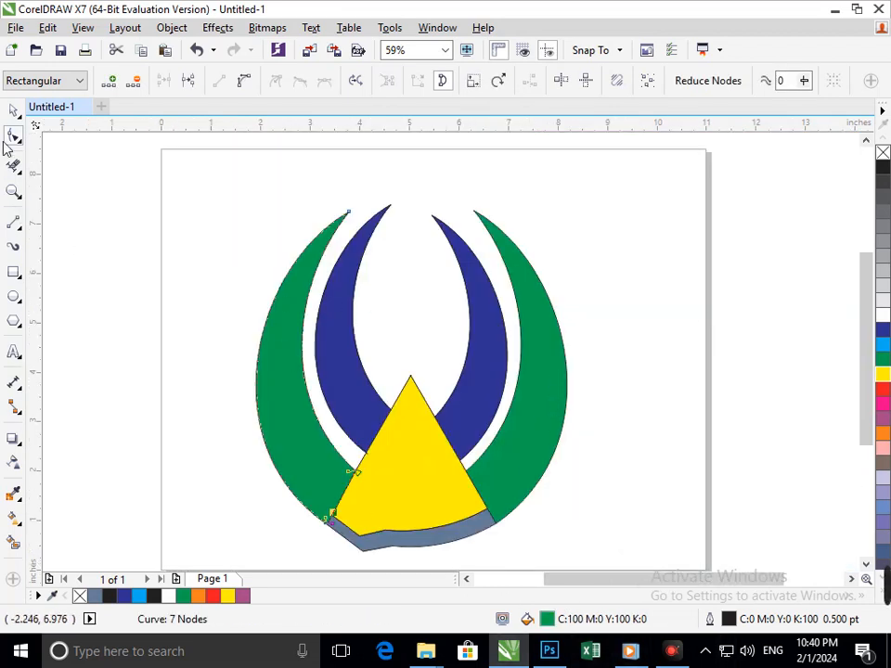
pyautogui.click(14, 109)
pyautogui.click(90, 281)
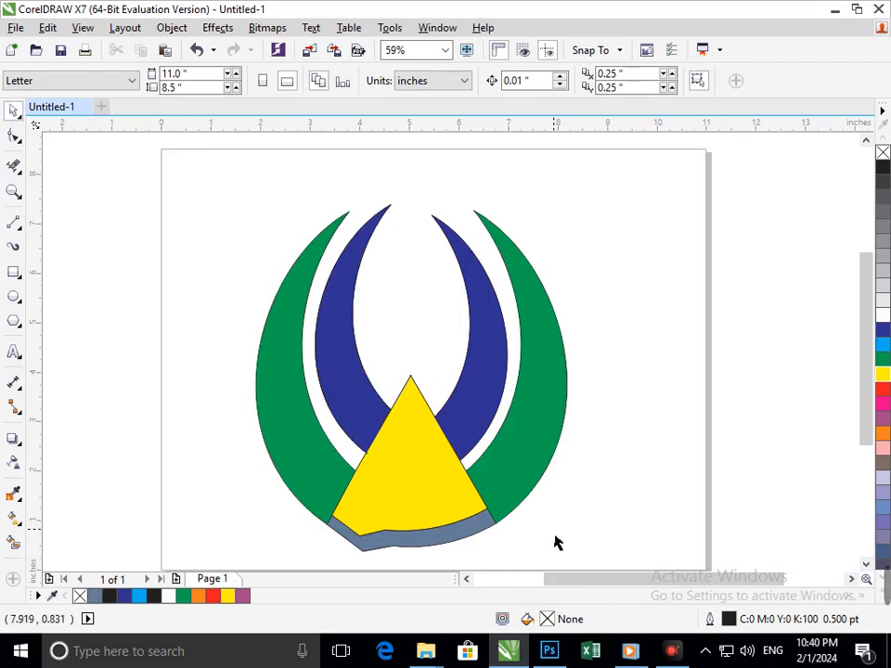
# Try outline widths of 36 pt and 4 pt on the yellow triangle, and settle on 10 pt.
pyautogui.click(370, 525)
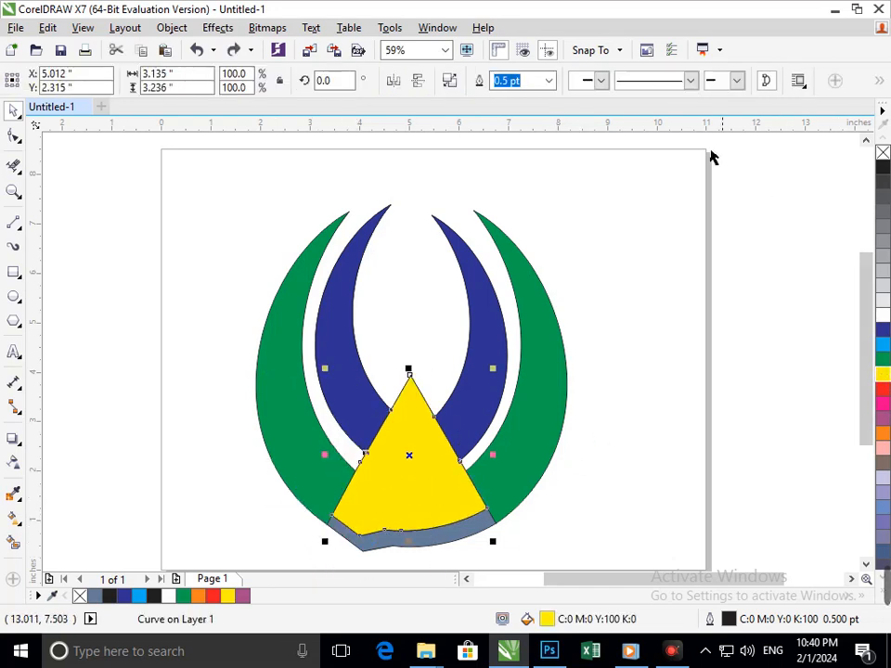
pyautogui.click(548, 81)
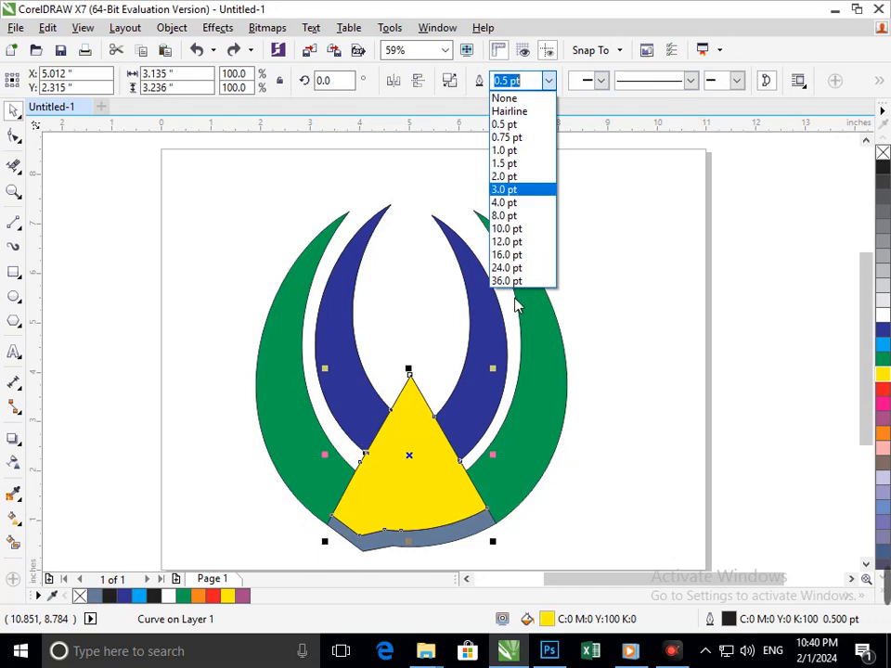
pyautogui.click(509, 281)
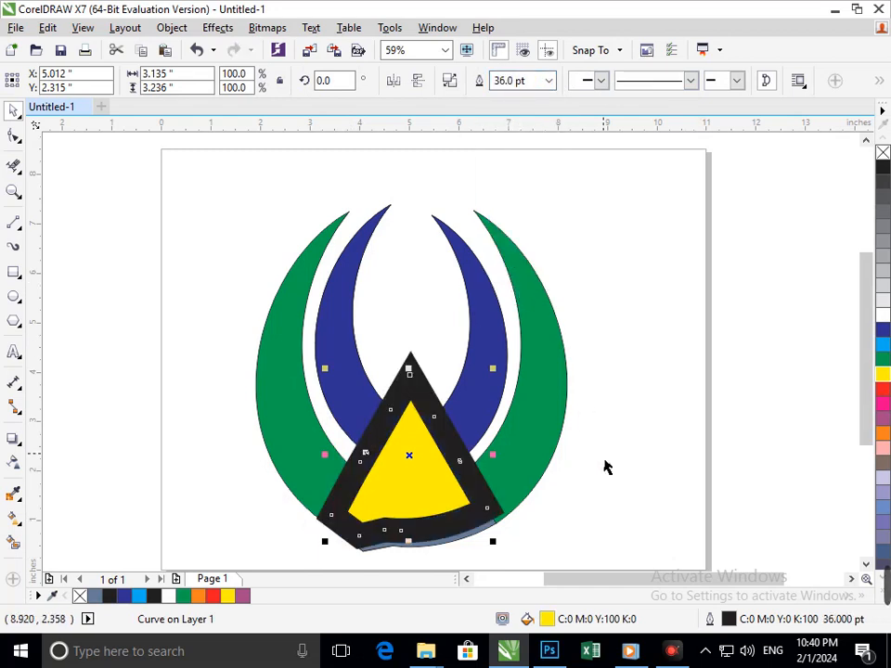
pyautogui.click(549, 81)
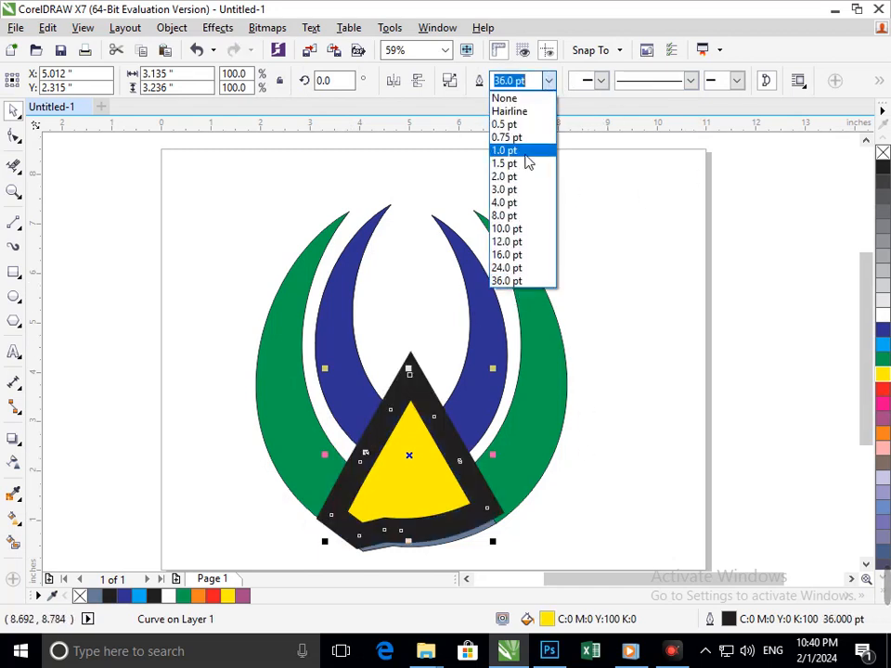
pyautogui.click(528, 202)
pyautogui.click(548, 80)
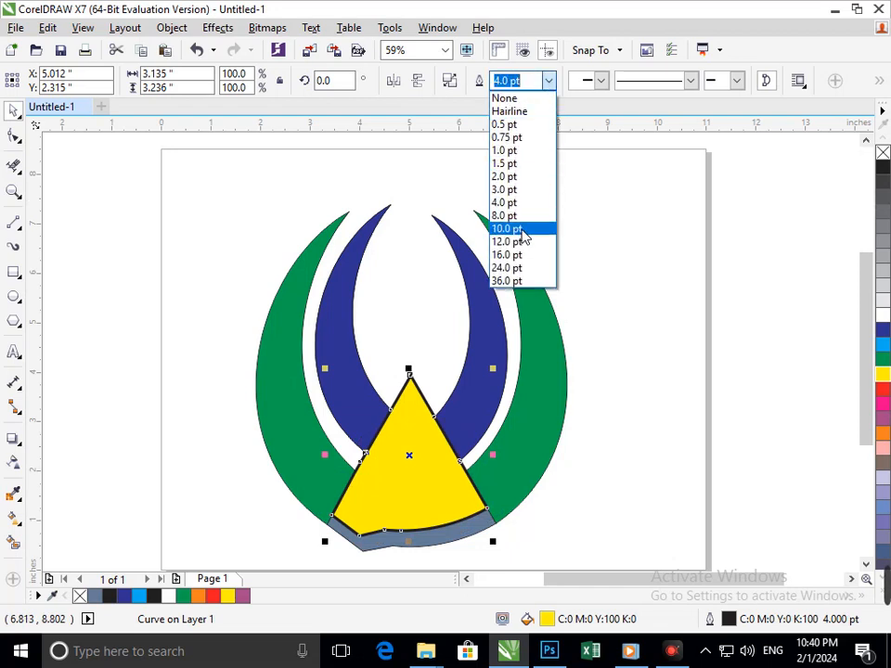
pyautogui.click(527, 226)
pyautogui.click(635, 368)
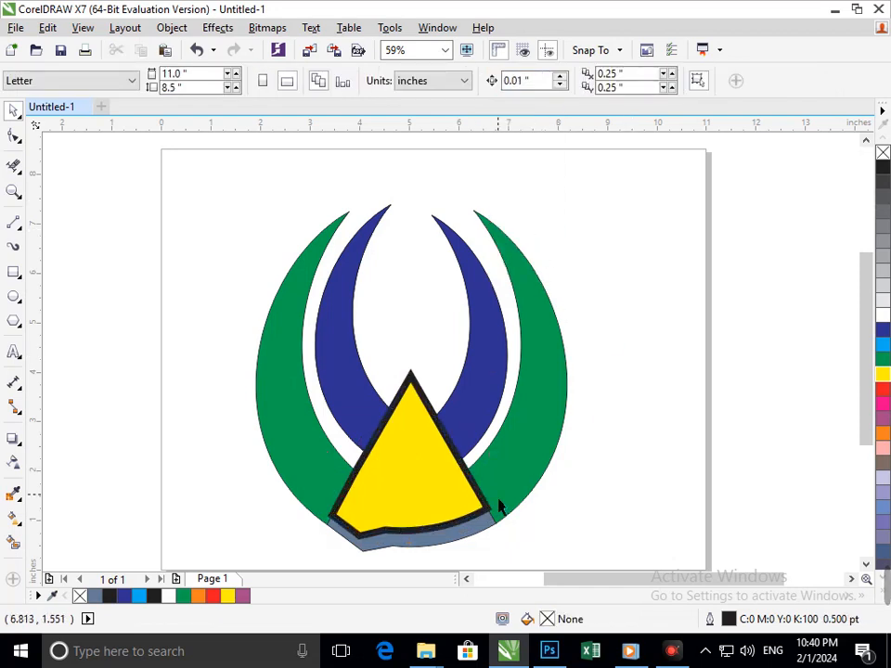
# Narrow the outlined yellow triangle about its centre to about 2.95" wide, keeping its height.
pyautogui.click(450, 536)
pyautogui.moveTo(338, 469); pyautogui.dragTo(331, 475)
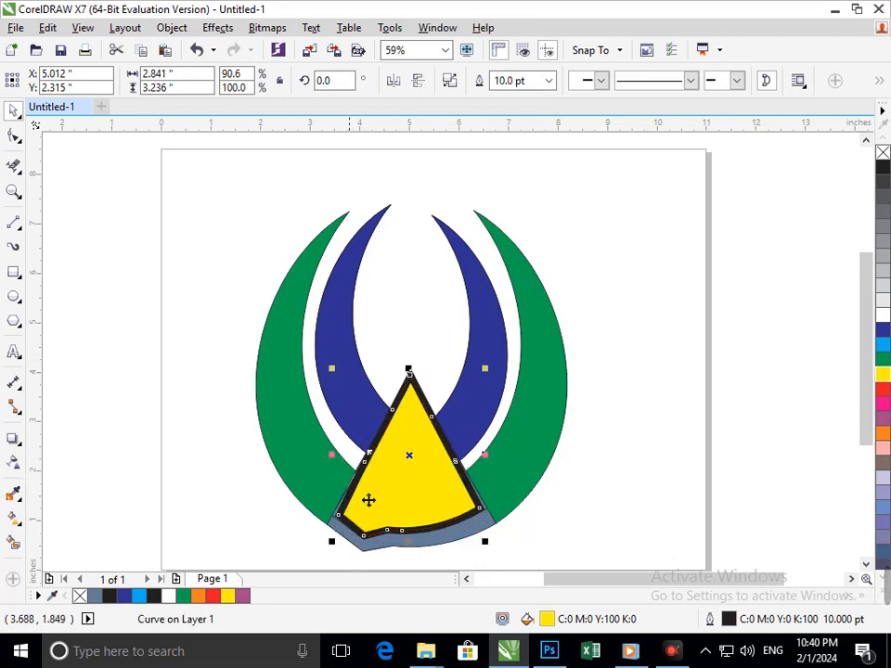
pyautogui.scroll(2, 399, 456)
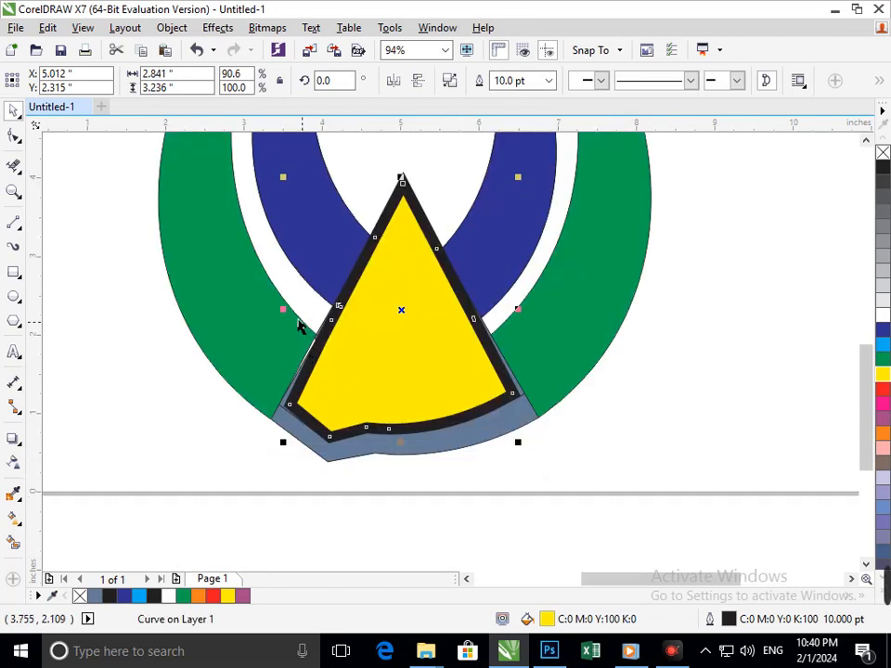
pyautogui.moveTo(299, 322)
pyautogui.mouseDown()
pyautogui.moveTo(294, 314)
pyautogui.moveTo(284, 320)
pyautogui.moveTo(290, 327)
pyautogui.mouseUp()
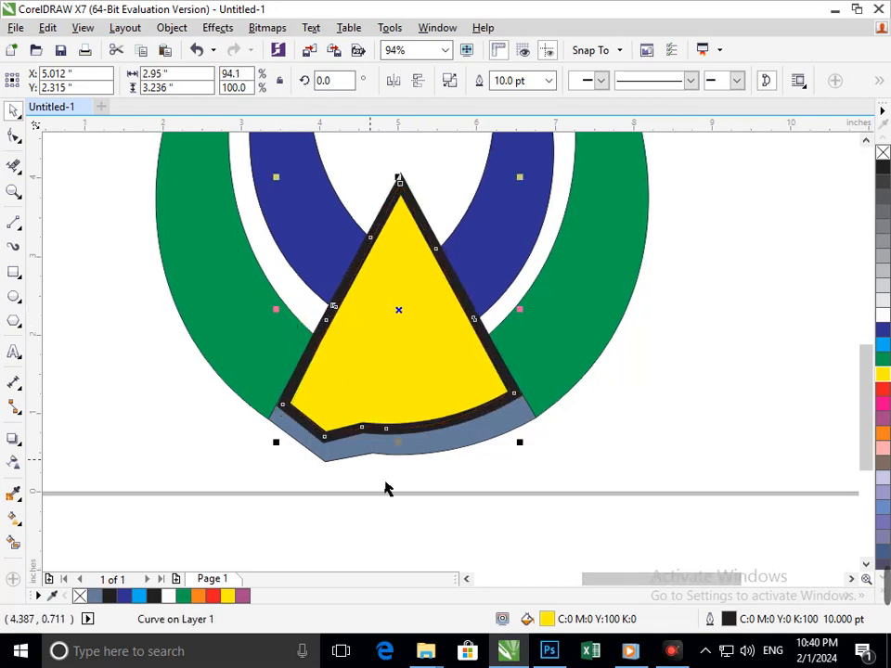
pyautogui.click(521, 555)
# Try adding a smaller scaled copy of the outlined triangle inside it, and undo the change.
pyautogui.scroll(-5, 400, 437)
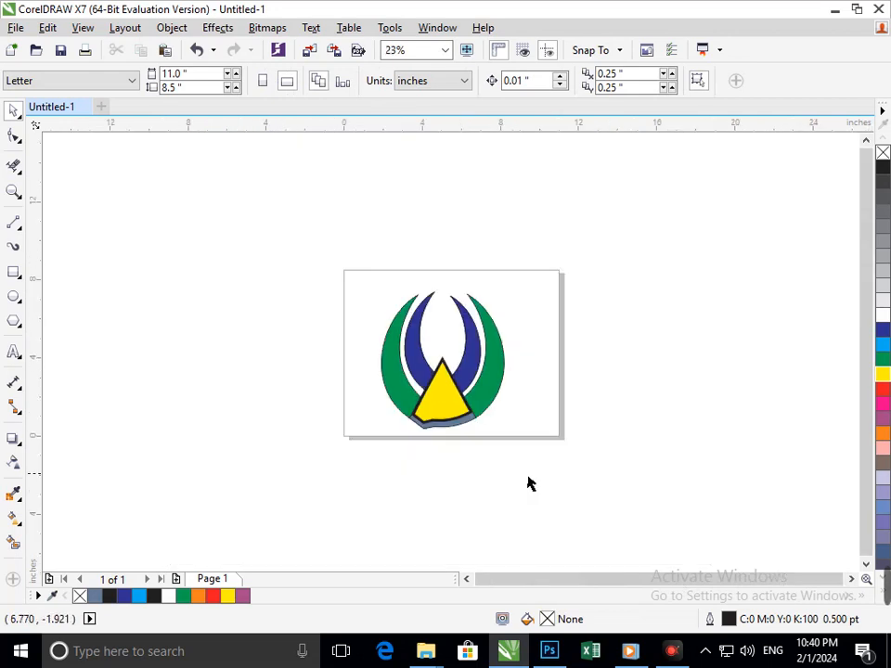
pyautogui.press('F2')
pyautogui.moveTo(328, 249); pyautogui.dragTo(627, 500)
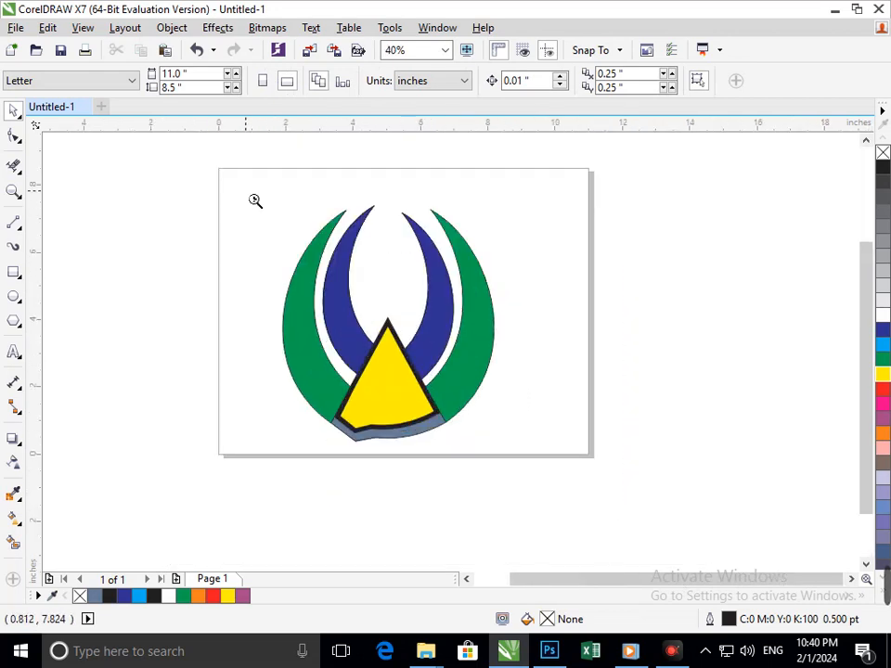
pyautogui.moveTo(250, 196); pyautogui.dragTo(557, 474)
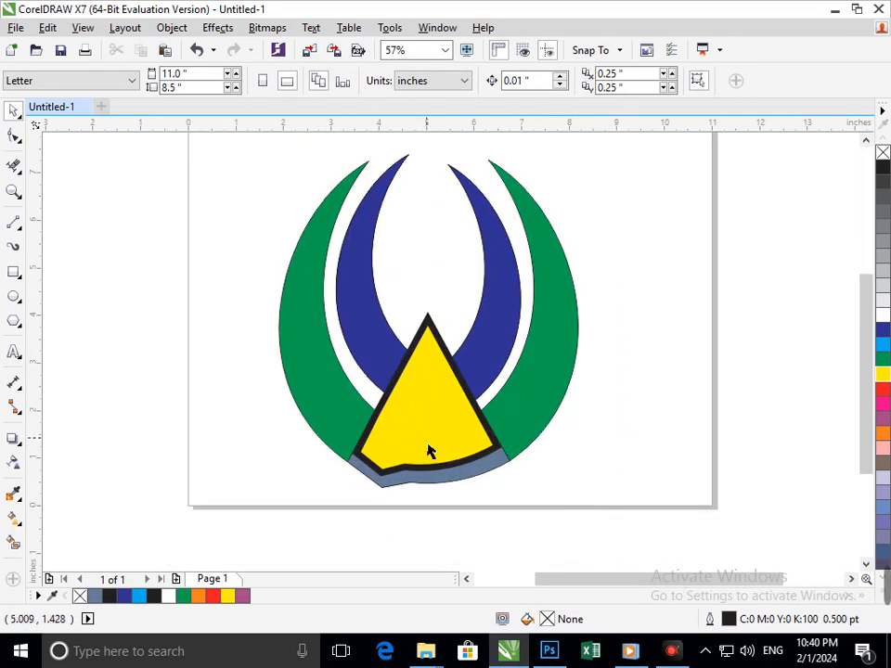
pyautogui.moveTo(429, 451); pyautogui.dragTo(368, 475)
pyautogui.hotkey('ctrl', 'z')
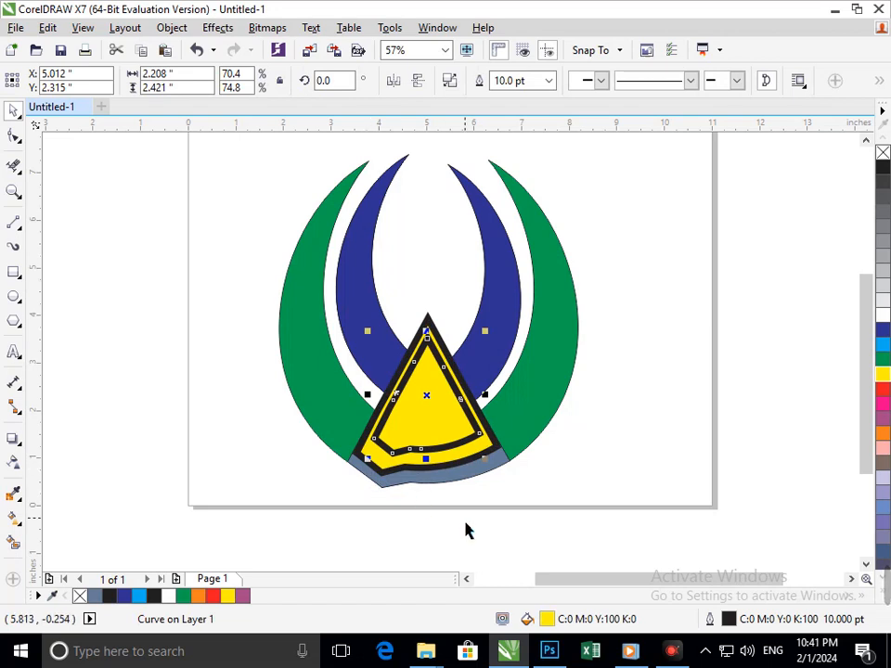
pyautogui.hotkey('ctrl', 'z')
# Try moving the outlined yellow triangle to the left, and undo the move.
pyautogui.click(493, 553)
pyautogui.moveTo(427, 433); pyautogui.dragTo(333, 447)
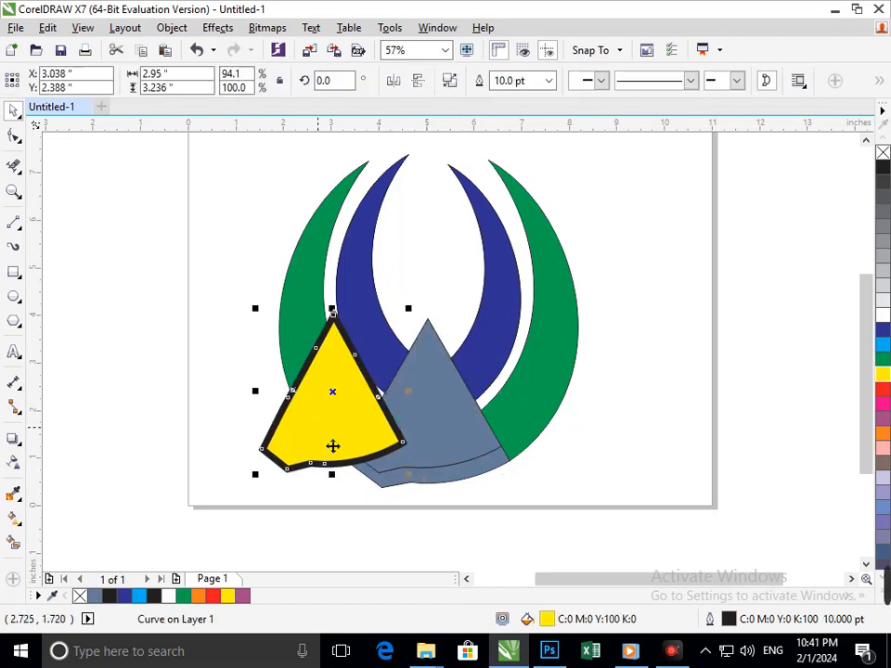
pyautogui.hotkey('ctrl', 'z')
# Add a proportionally scaled copy about 2.2" wide inside the outlined yellow triangle, and fill it green.
pyautogui.moveTo(358, 493)
pyautogui.mouseDown()
pyautogui.moveTo(380, 483)
pyautogui.moveTo(369, 478)
pyautogui.mouseUp()
pyautogui.click(883, 359)
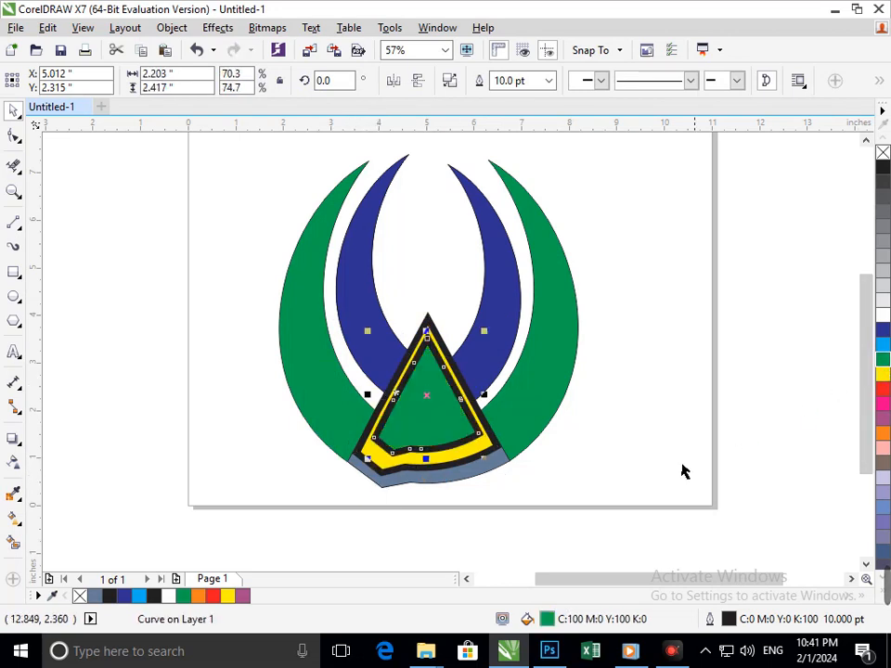
pyautogui.press('Escape')
pyautogui.moveTo(407, 436); pyautogui.dragTo(349, 431)
pyautogui.hotkey('ctrl', 'z')
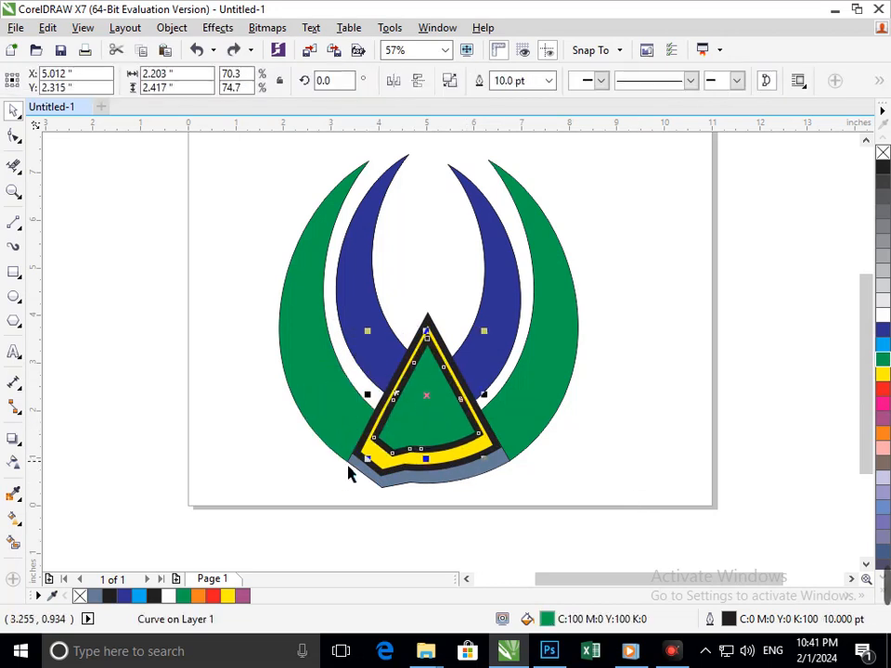
# Add a smaller copy about 1.23" wide inside the green triangle, and fill it cyan.
pyautogui.moveTo(374, 472); pyautogui.dragTo(394, 430)
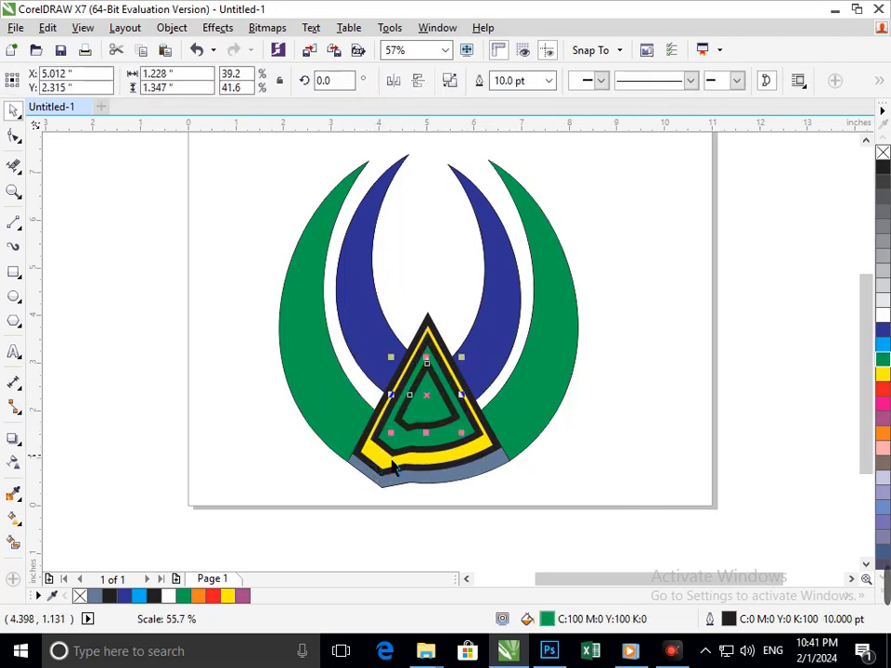
pyautogui.click(882, 344)
pyautogui.press('Escape')
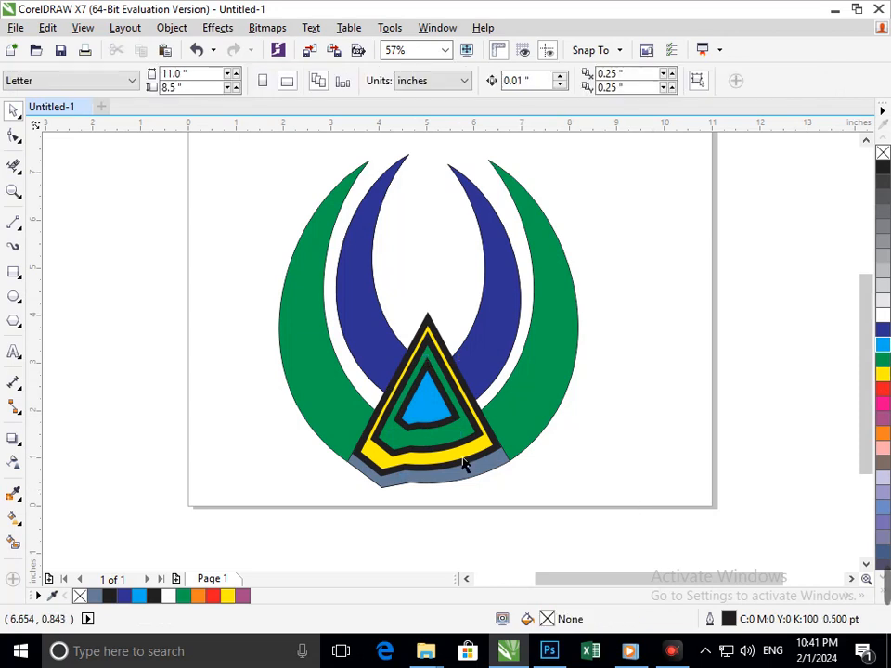
# Add a tiny copy about 0.135" wide at the cyan triangle's centre, with dark blue fill and outline.
pyautogui.click(429, 420)
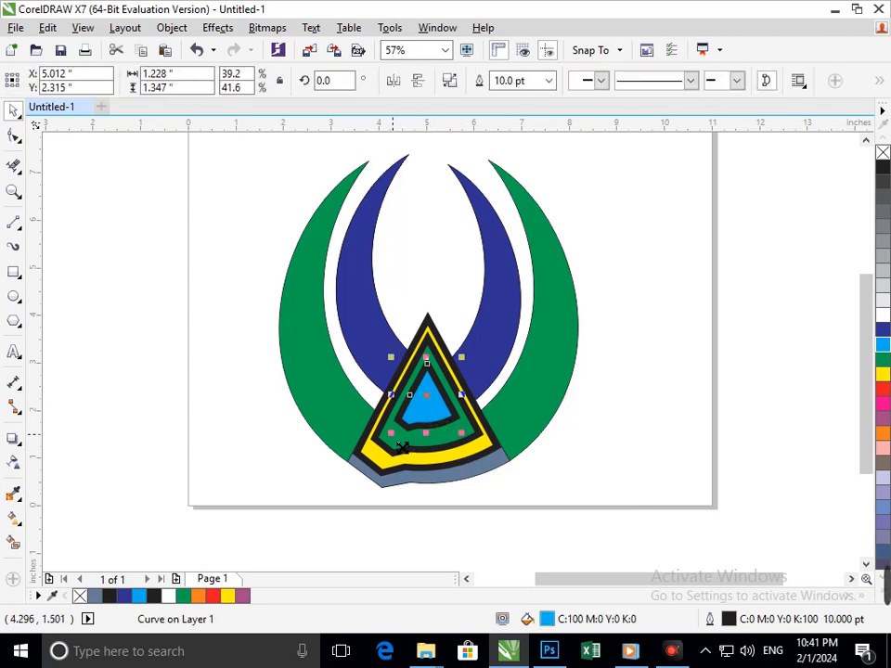
pyautogui.moveTo(392, 435); pyautogui.dragTo(421, 434)
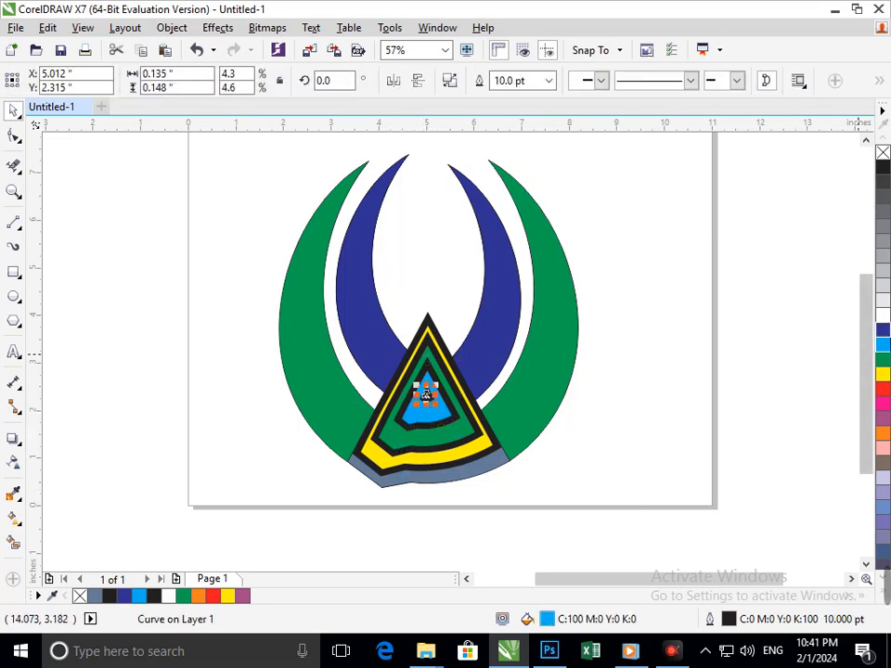
pyautogui.click(882, 330)
pyautogui.rightClick(883, 330)
pyautogui.click(634, 434)
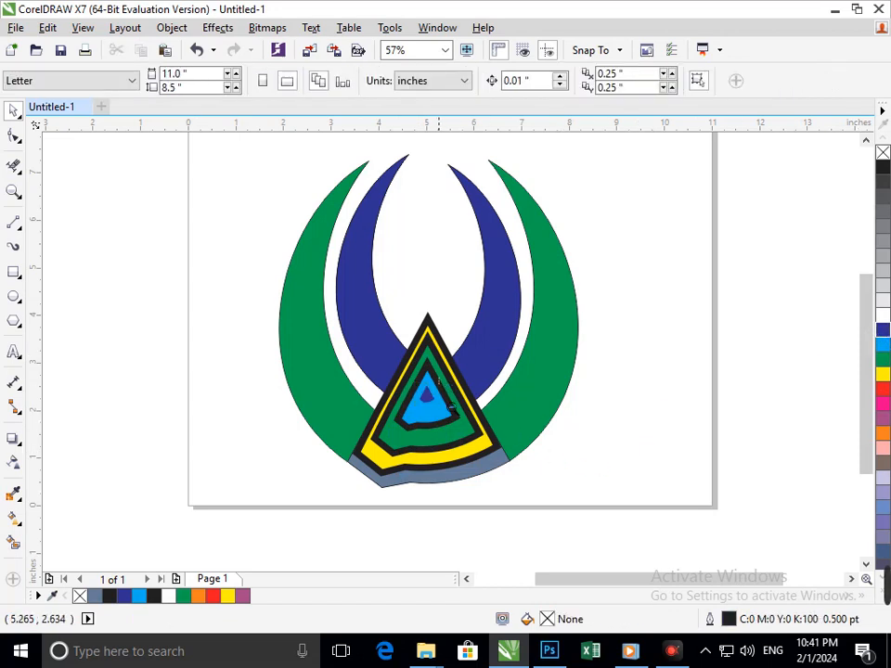
# Try red for both the fill and outline of the cyan triangle, and undo both colour changes.
pyautogui.scroll(-1, 543, 482)
pyautogui.moveTo(417, 440); pyautogui.dragTo(417, 436)
pyautogui.moveTo(487, 451); pyautogui.dragTo(444, 459)
pyautogui.hotkey('ctrl', 'z')
pyautogui.click(882, 390)
pyautogui.rightClick(883, 390)
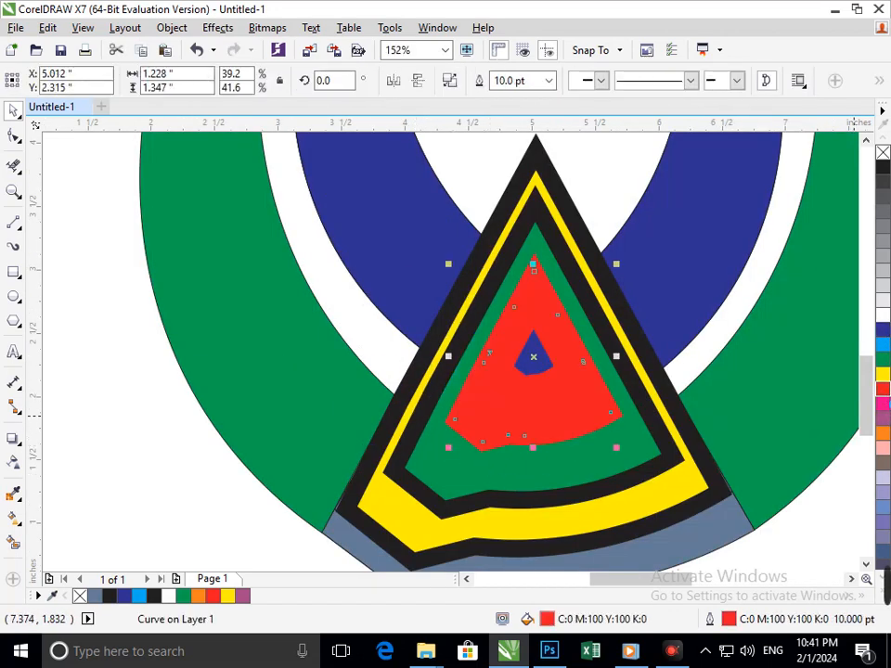
pyautogui.press('F3')
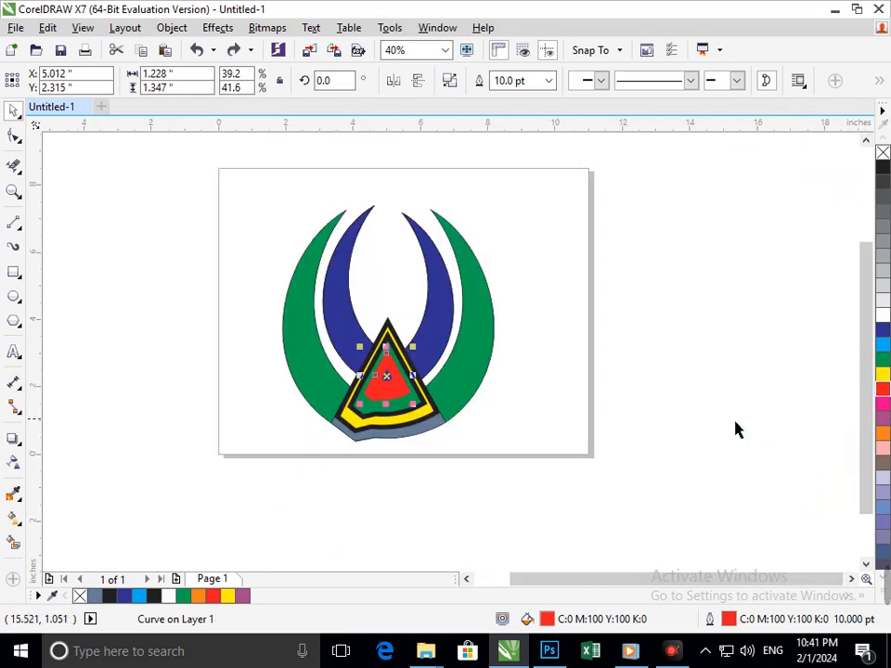
pyautogui.hotkey('ctrl', 'z')
pyautogui.hotkey('ctrl', 'z')
# Try yellow and green outlines on the cyan triangle, and settle on dark blue.
pyautogui.rightClick(883, 373)
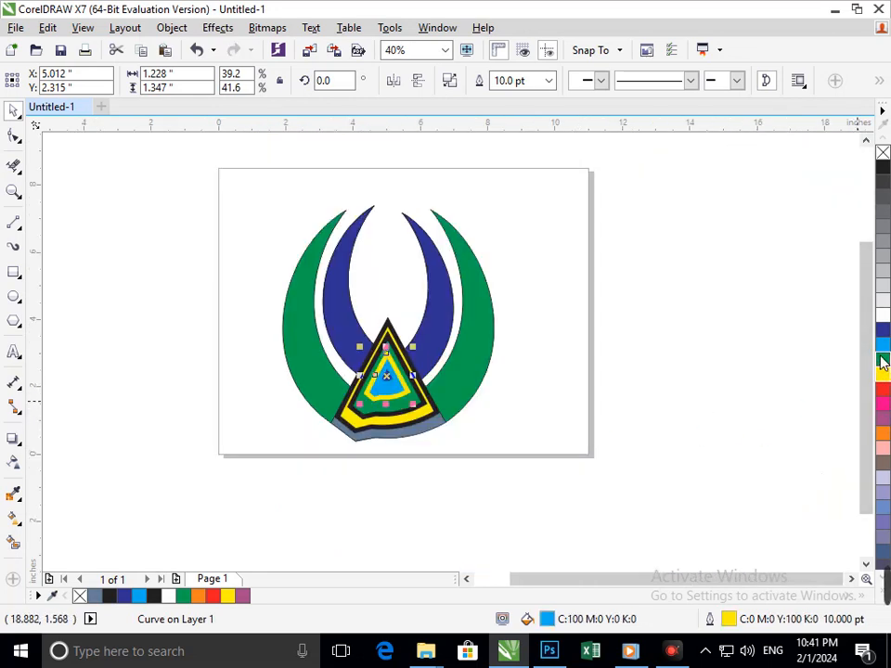
pyautogui.rightClick(882, 358)
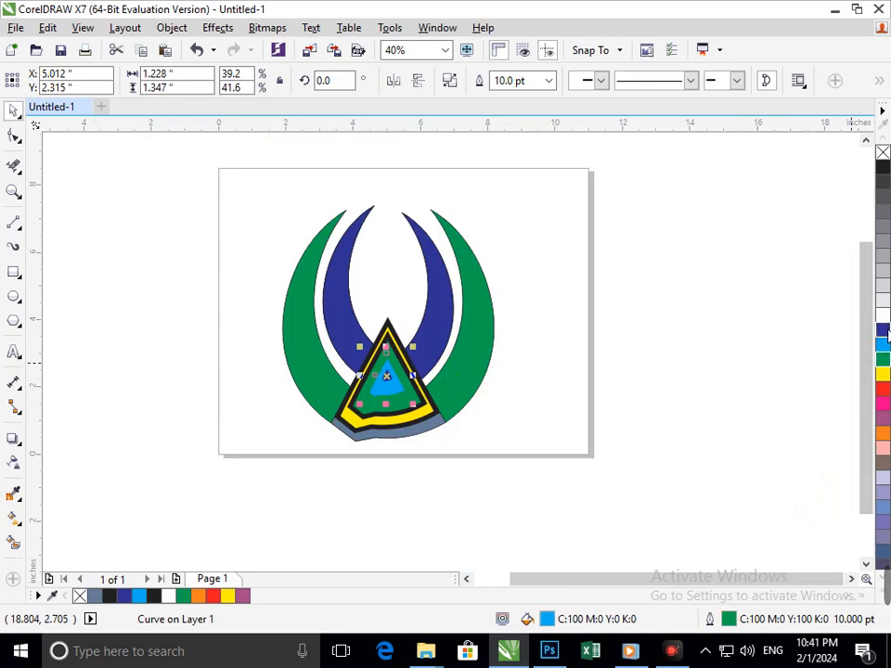
pyautogui.click(644, 458)
# Change the outline of the inner green triangle to purple.
pyautogui.scroll(3, 360, 396)
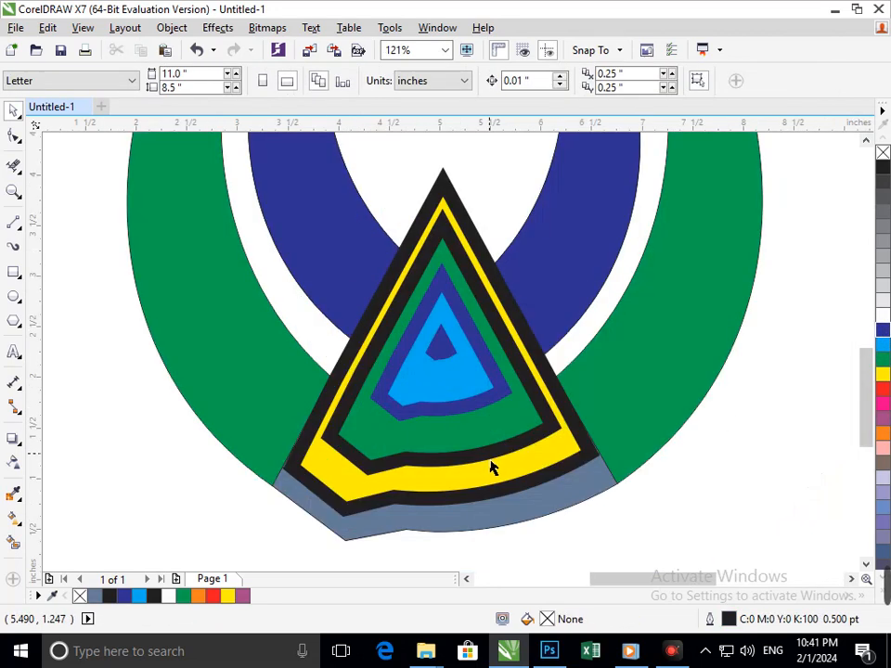
pyautogui.moveTo(512, 464)
pyautogui.mouseDown()
pyautogui.moveTo(481, 462)
pyautogui.moveTo(507, 456)
pyautogui.mouseUp()
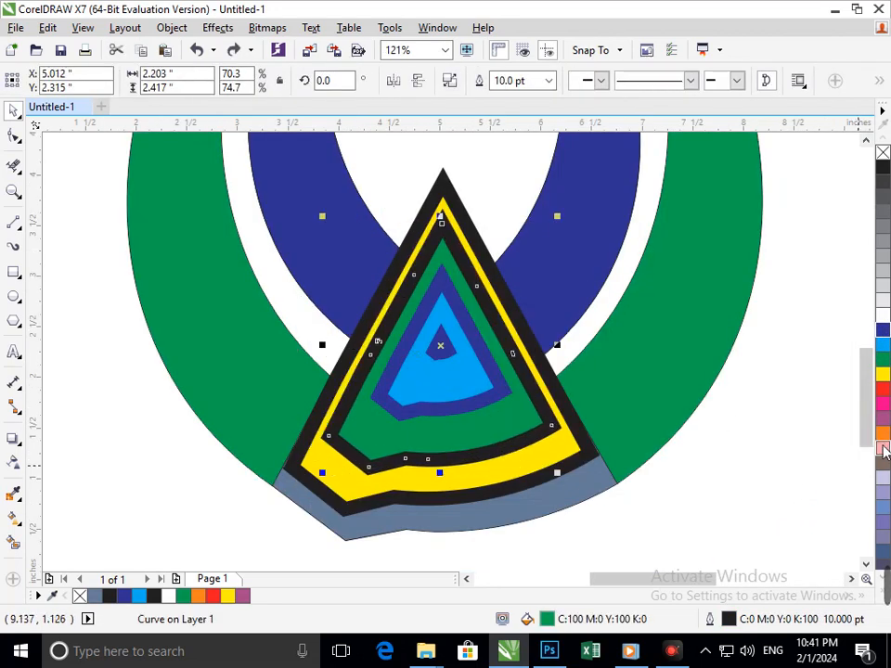
pyautogui.click(884, 420)
pyautogui.click(675, 507)
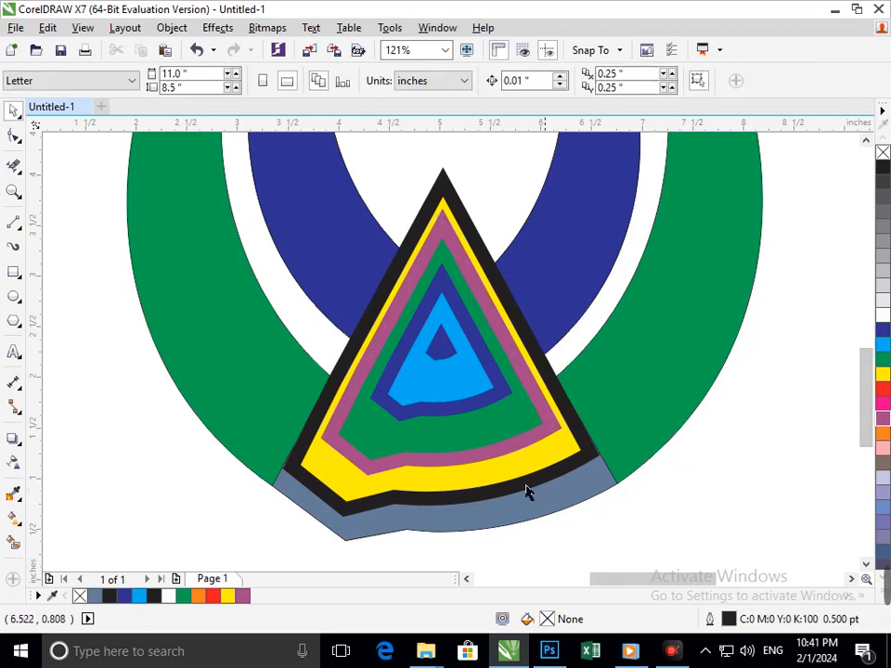
# Try a dark blue fill on the curved strip beneath the triangle, and settle on purple.
pyautogui.scroll(-5, 525, 492)
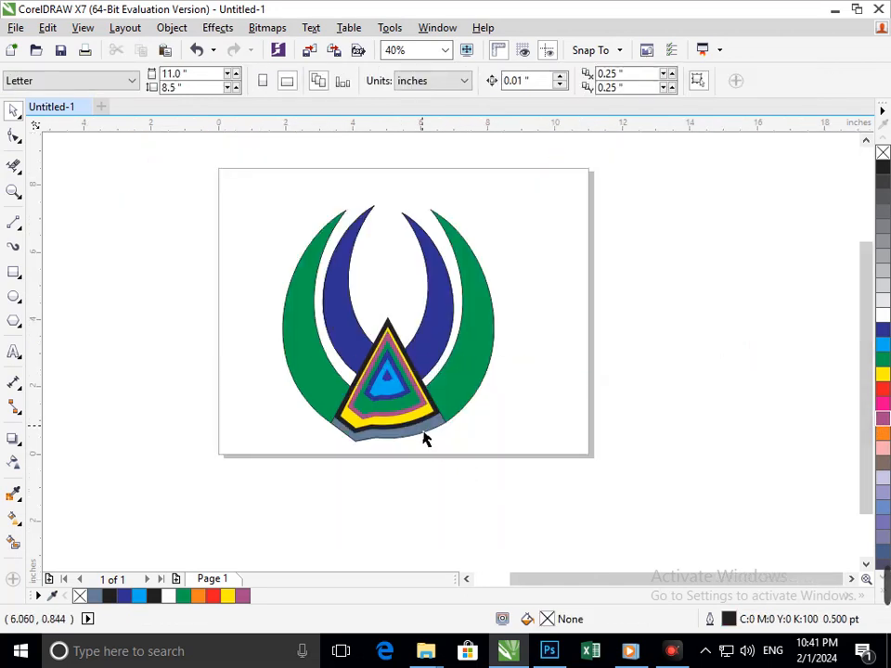
pyautogui.moveTo(423, 437)
pyautogui.mouseDown()
pyautogui.moveTo(418, 461)
pyautogui.moveTo(435, 440)
pyautogui.mouseUp()
pyautogui.click(881, 332)
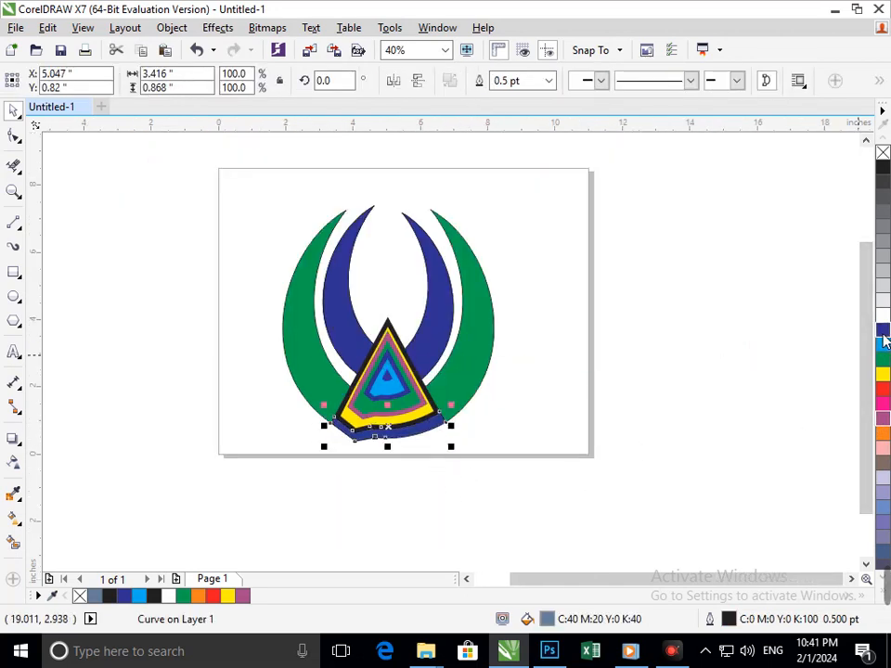
pyautogui.click(585, 473)
pyautogui.click(436, 439)
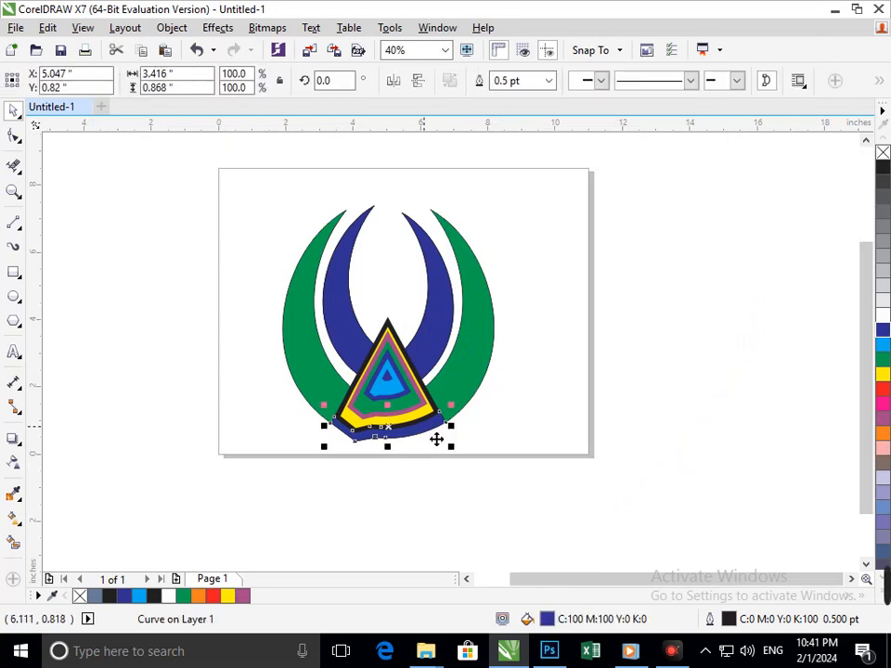
pyautogui.click(883, 423)
pyautogui.click(816, 443)
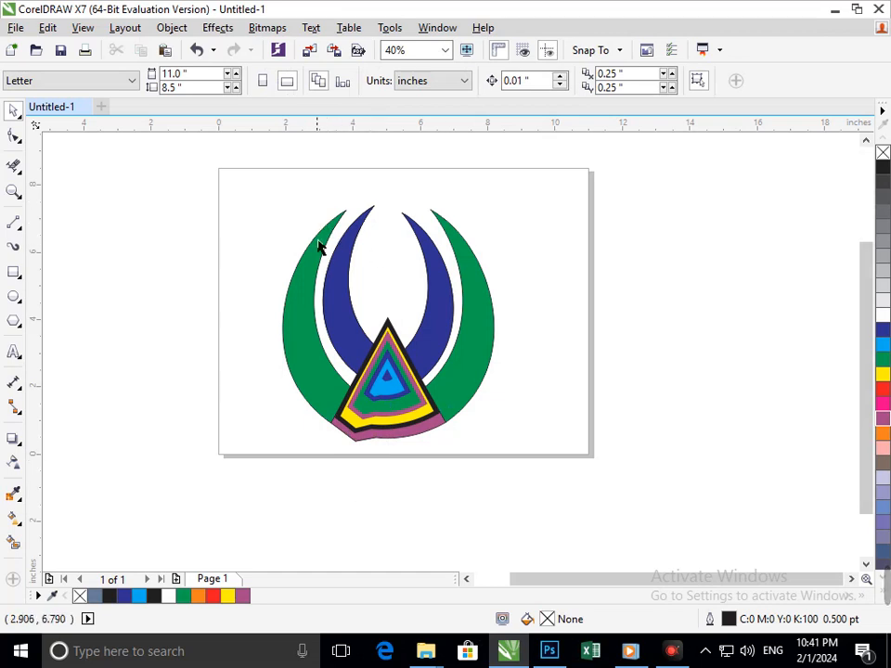
# Try widening the whole logo about its centre to about 7.87", keeping its height, and undo the change.
pyautogui.moveTo(213, 167); pyautogui.dragTo(526, 463)
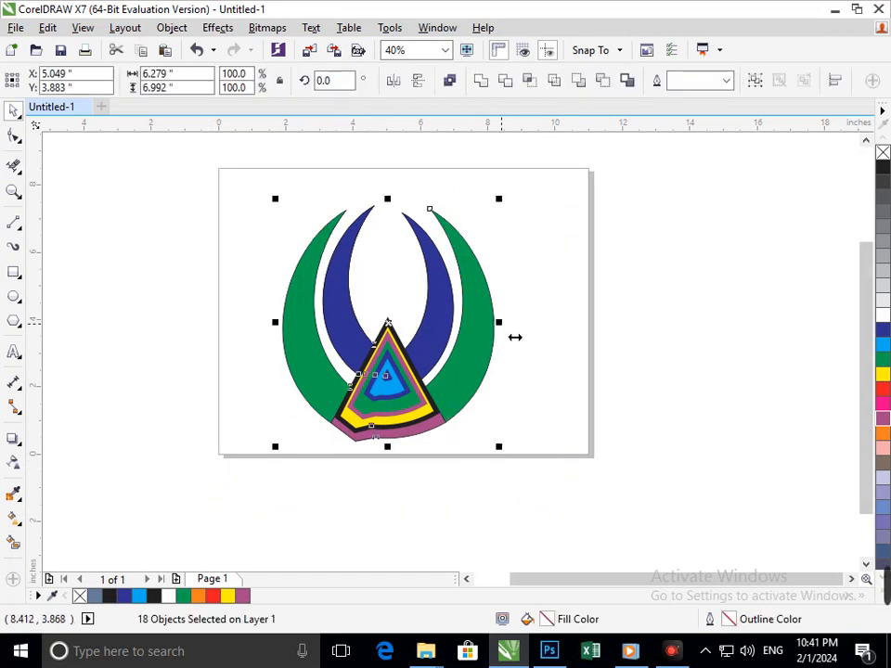
pyautogui.moveTo(515, 337); pyautogui.dragTo(532, 351)
pyautogui.click(492, 519)
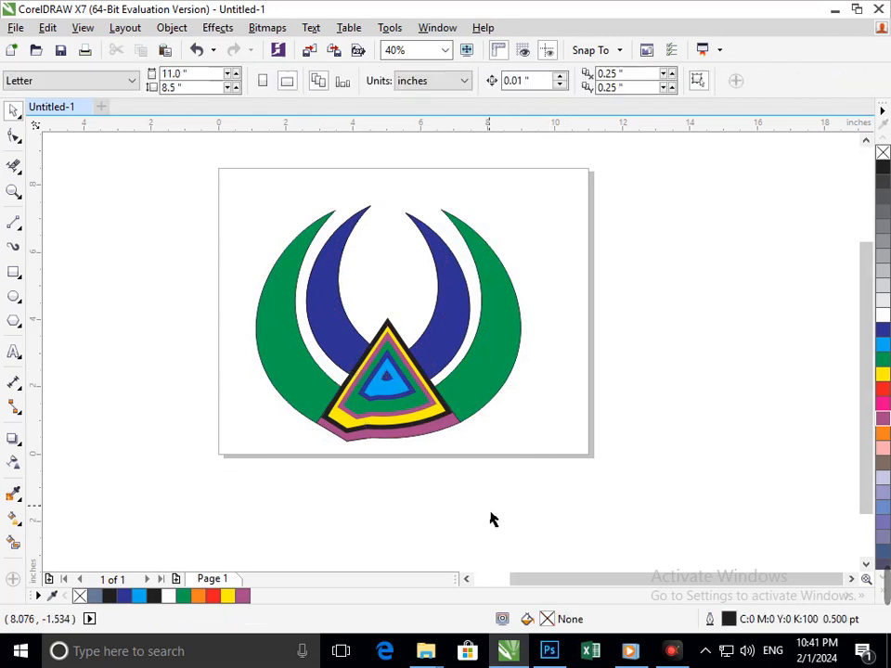
pyautogui.moveTo(210, 191); pyautogui.dragTo(610, 527)
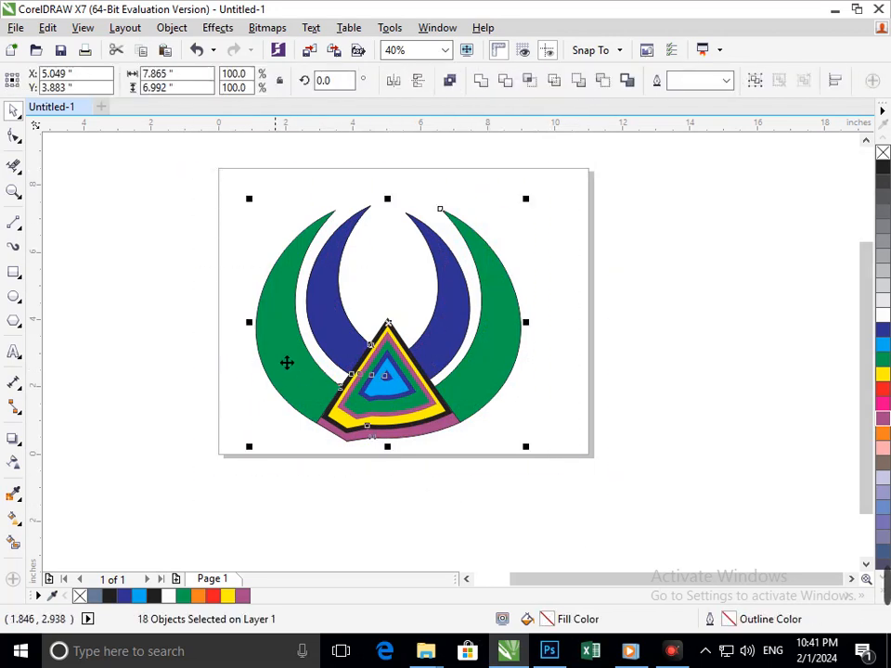
pyautogui.hotkey('ctrl', 'z')
pyautogui.click(414, 483)
# Draw an upright ellipse about 2.09" wide and 2.8" high between the blue crescents, just above the triangle's tip.
pyautogui.scroll(3, 338, 237)
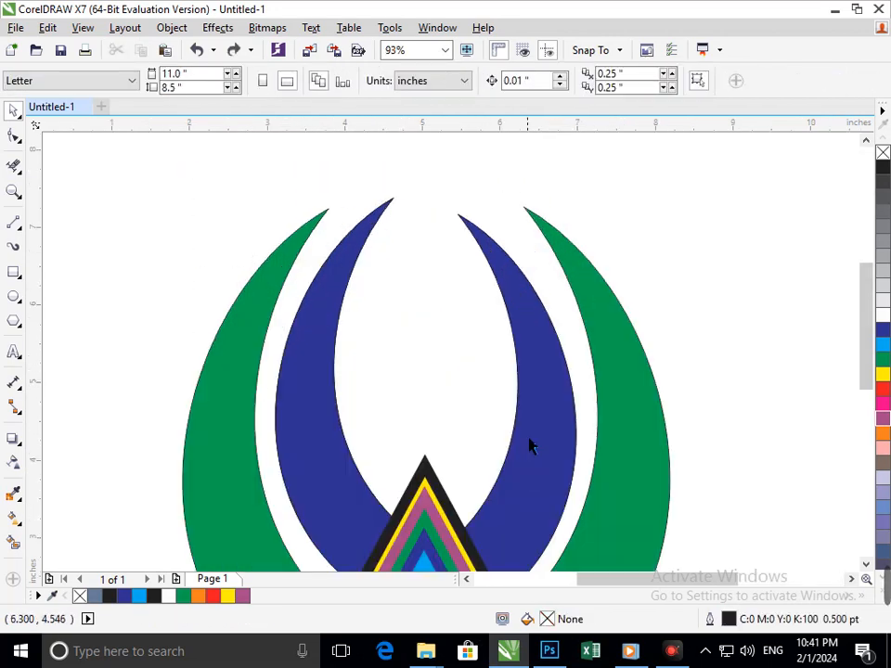
pyautogui.click(21, 304)
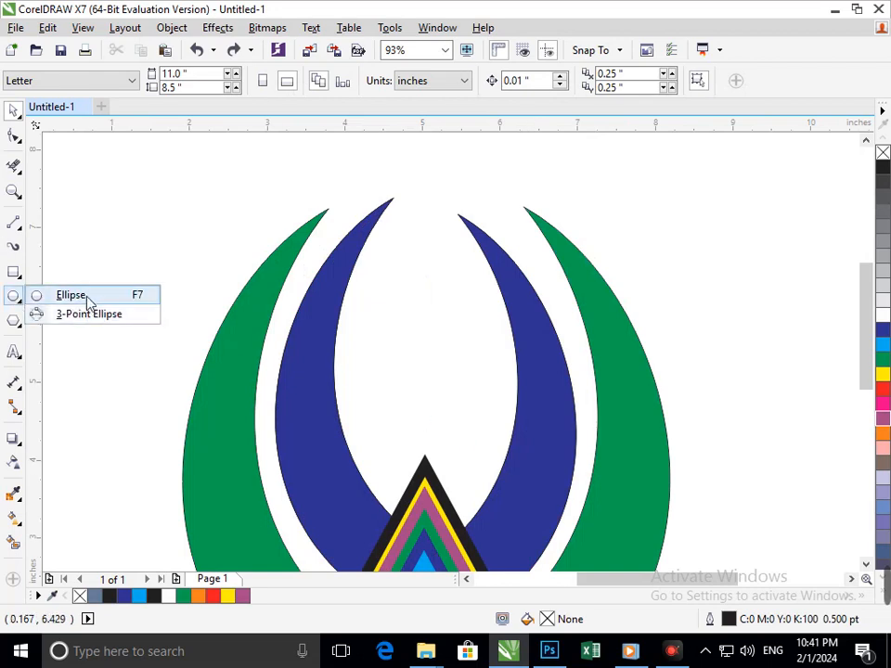
pyautogui.click(82, 294)
pyautogui.moveTo(389, 233); pyautogui.dragTo(518, 522)
pyautogui.moveTo(381, 375); pyautogui.dragTo(350, 382)
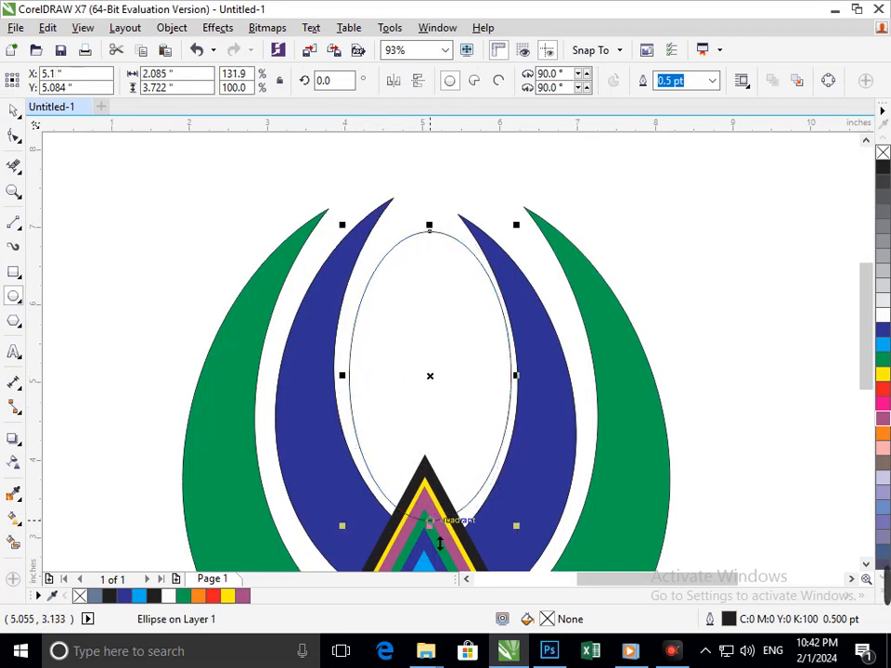
pyautogui.moveTo(429, 525); pyautogui.dragTo(430, 455)
pyautogui.scroll(-2, 456, 421)
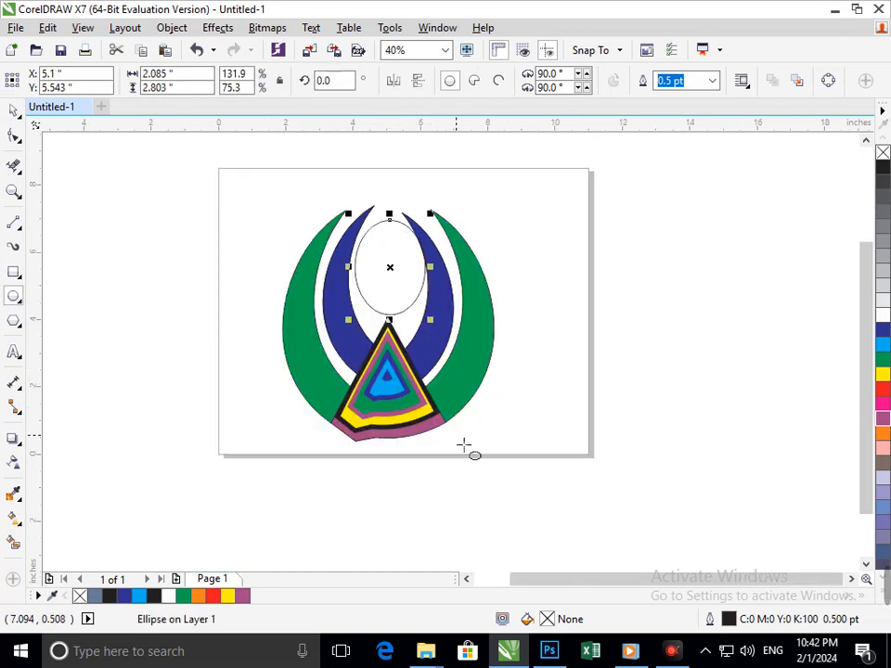
# Narrow the ellipse from its right side to about 1.99" wide.
pyautogui.click(13, 111)
pyautogui.click(350, 254)
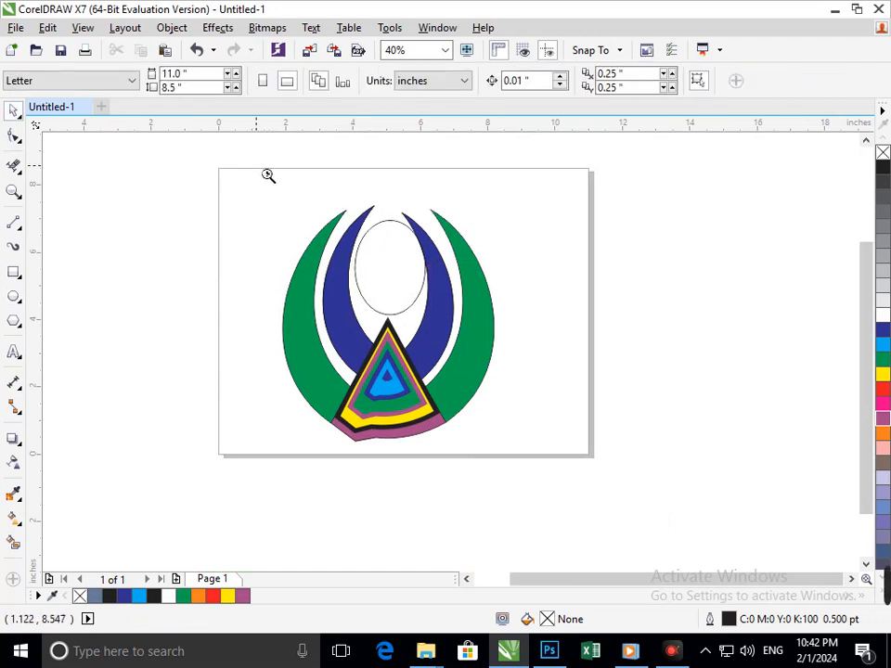
pyautogui.scroll(2, 268, 175)
pyautogui.click(523, 373)
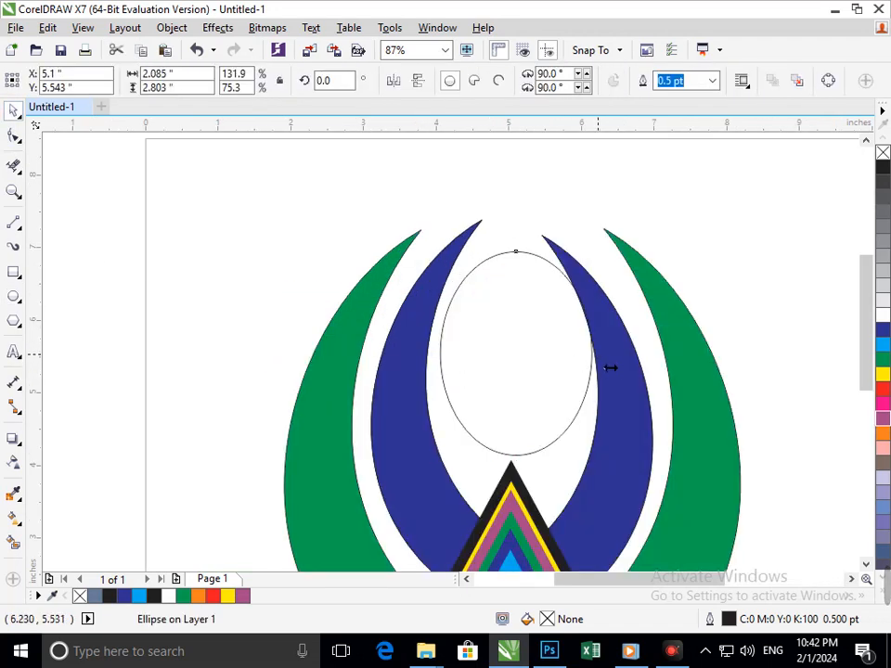
pyautogui.moveTo(596, 354); pyautogui.dragTo(590, 377)
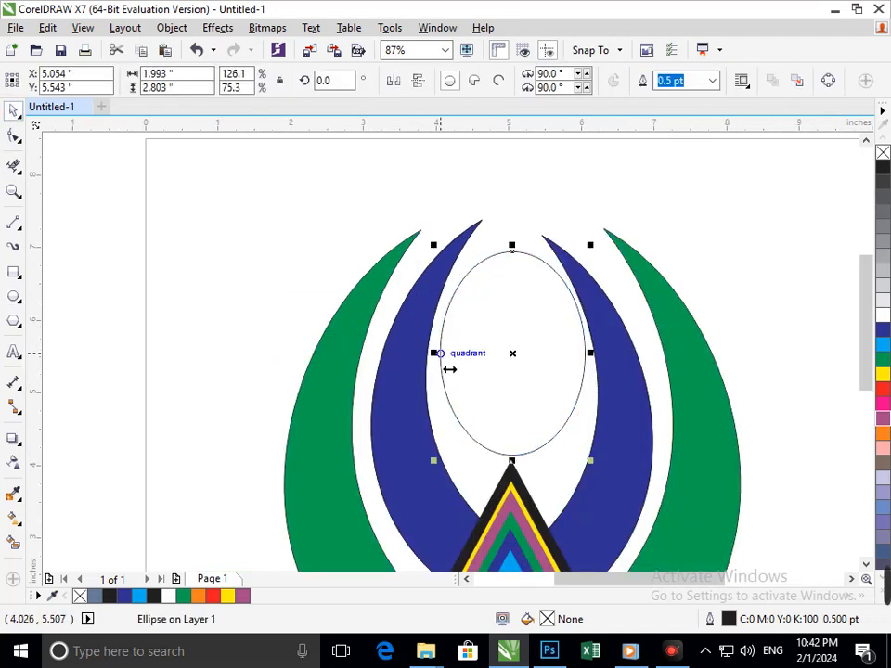
# Add ellipse copies about 2.11" and 1.94" wide, and repeat the narrowing copy twice down to about 1.61" wide.
pyautogui.moveTo(447, 369); pyautogui.dragTo(440, 378)
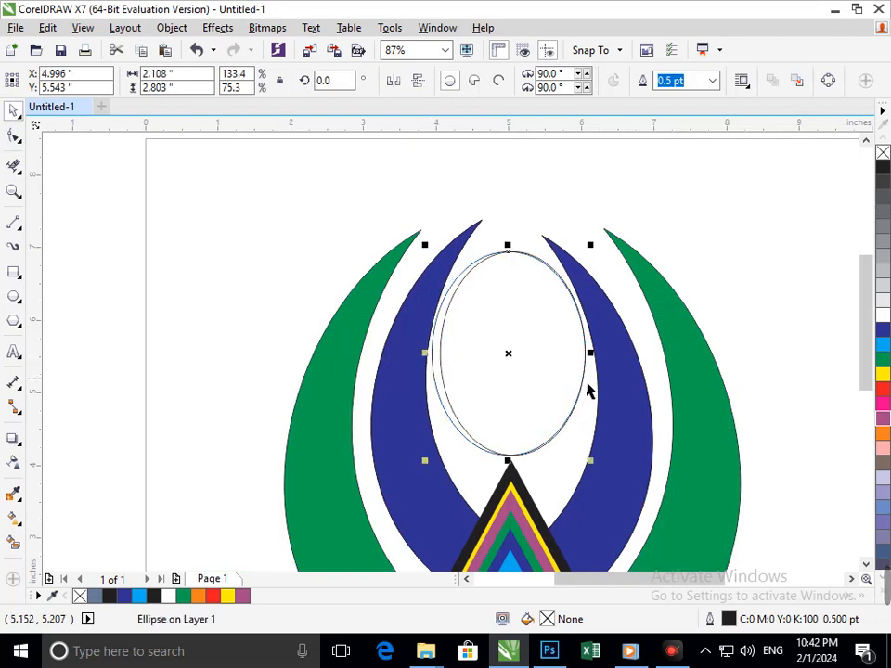
pyautogui.moveTo(590, 354); pyautogui.dragTo(581, 377)
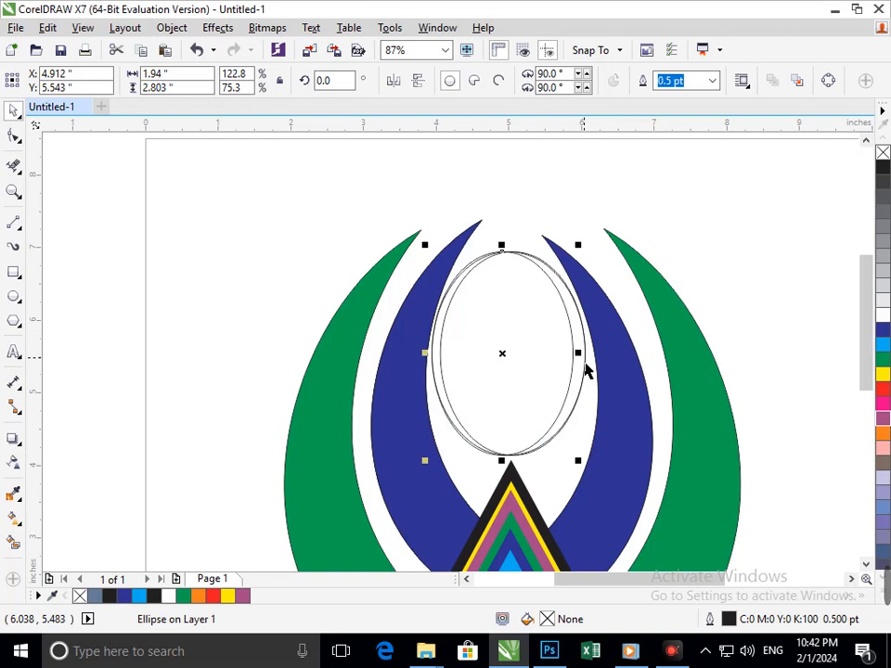
pyautogui.hotkey('ctrl', 'r')
pyautogui.hotkey('ctrl', 'r')
pyautogui.click(754, 339)
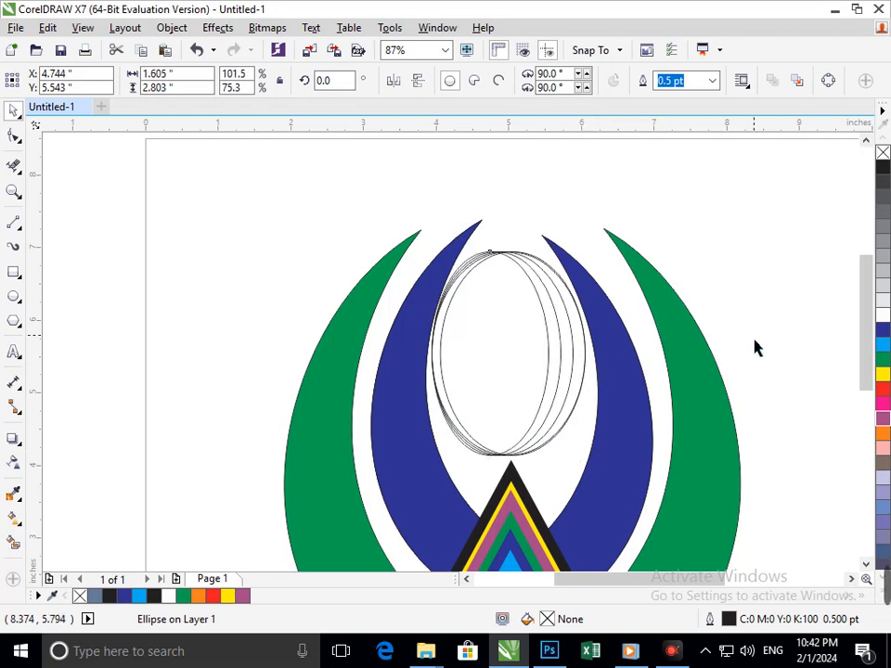
# Delete the inner overlapping arc segments at the ellipses' upper left with Virtual Segment Delete, leaving only the outermost arc.
pyautogui.press('F3')
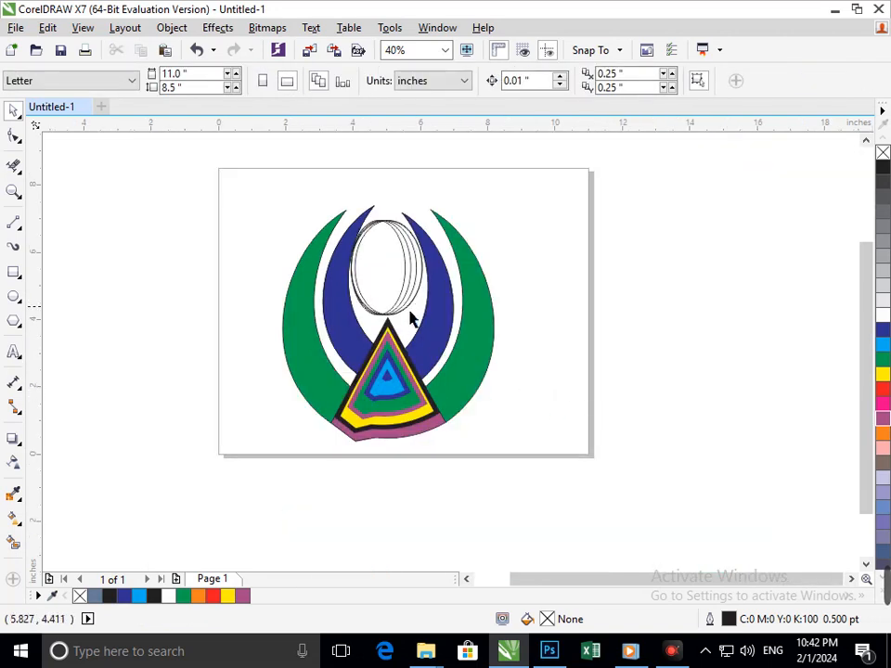
pyautogui.press('F2')
pyautogui.moveTo(318, 185); pyautogui.dragTo(487, 368)
pyautogui.moveTo(417, 284); pyautogui.dragTo(418, 284)
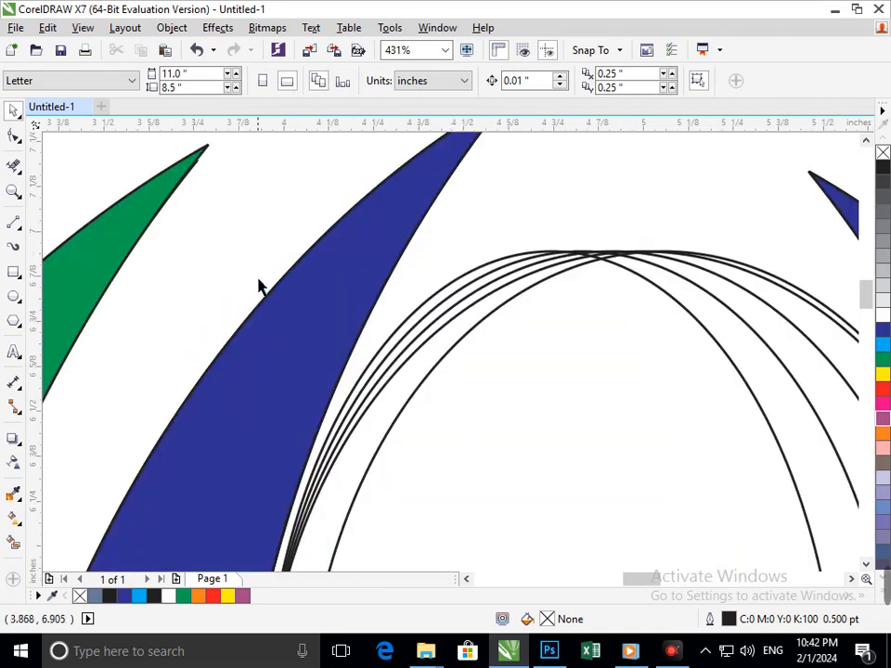
pyautogui.click(14, 165)
pyautogui.moveTo(438, 378); pyautogui.dragTo(431, 360)
pyautogui.click(418, 330)
pyautogui.click(411, 323)
pyautogui.press('F3')
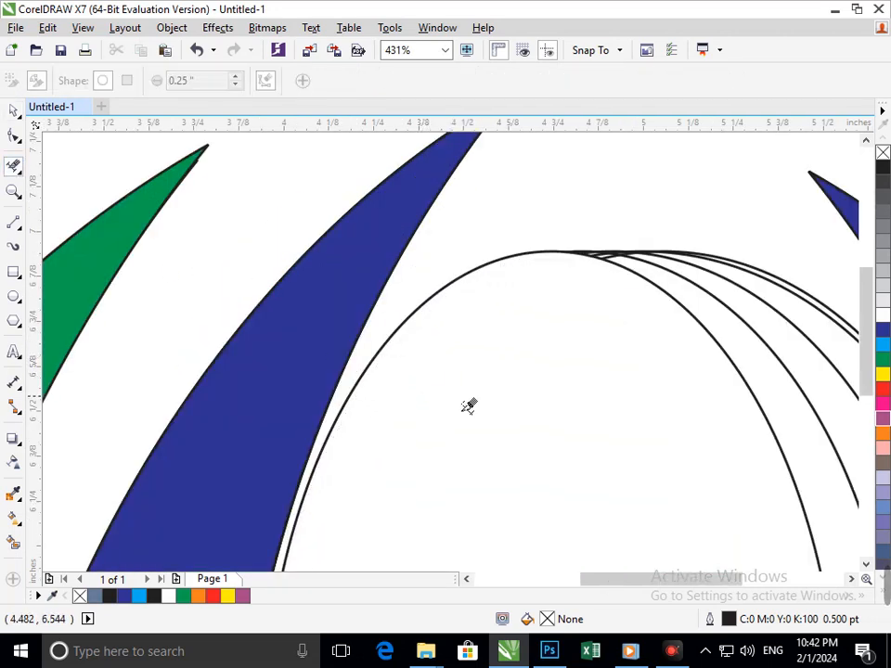
# Delete the stray overlapping arc segments at the ellipses' lower left with Virtual Segment Delete, leaving only the outer curve.
pyautogui.press('F2')
pyautogui.moveTo(321, 383); pyautogui.dragTo(421, 454)
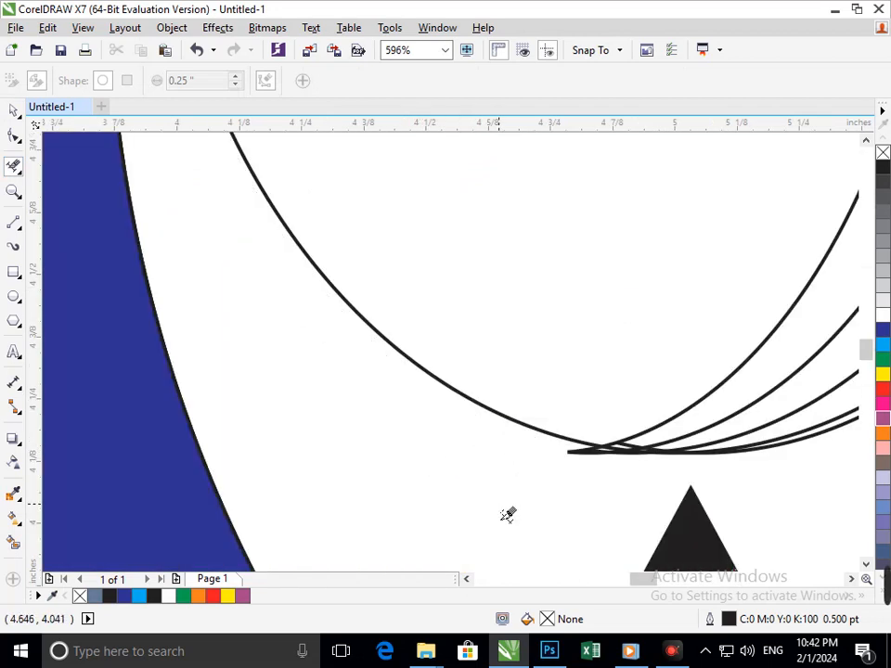
pyautogui.scroll(4, 559, 443)
pyautogui.click(446, 337)
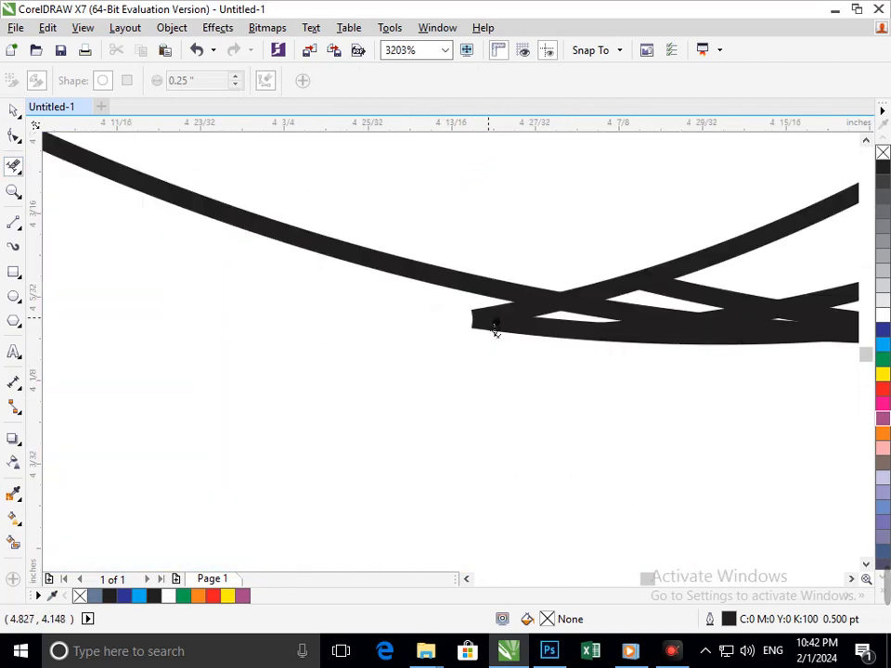
pyautogui.click(489, 330)
pyautogui.click(489, 320)
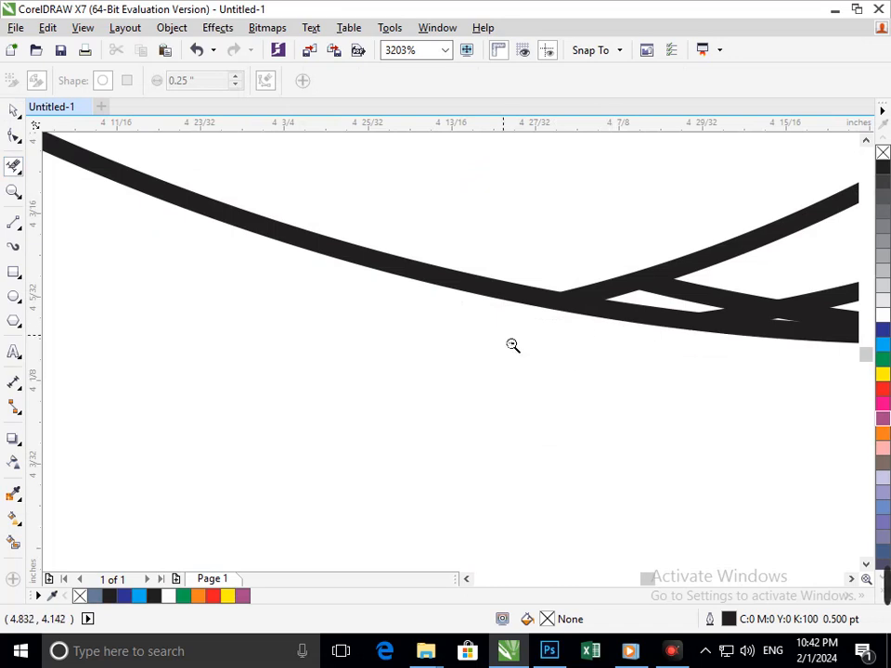
pyautogui.scroll(-9, 511, 346)
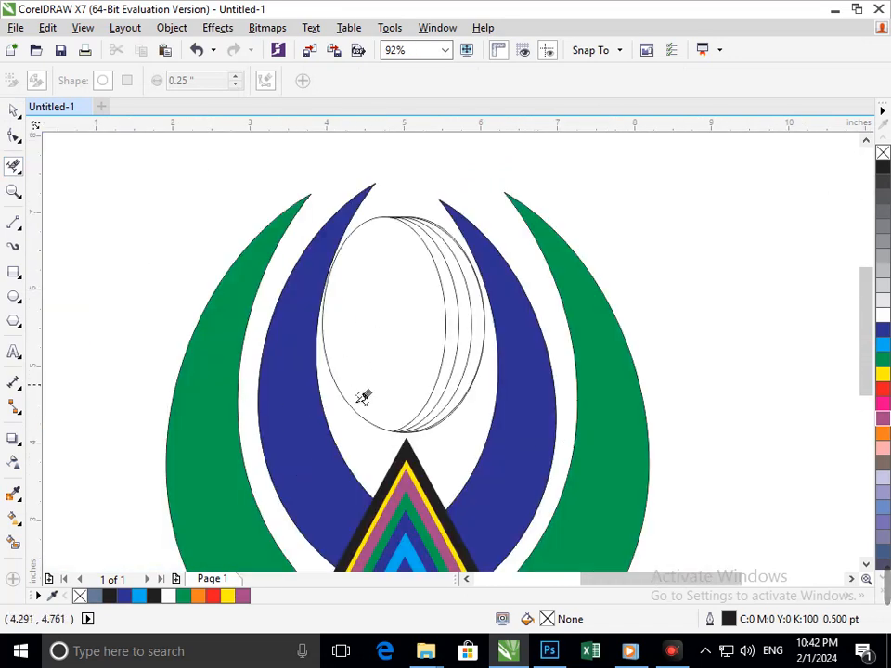
# Select all five ellipse curves between the blue crescents and narrow them together to about 1.95" wide.
pyautogui.click(14, 110)
pyautogui.moveTo(313, 171); pyautogui.dragTo(508, 467)
pyautogui.moveTo(317, 324); pyautogui.dragTo(326, 362)
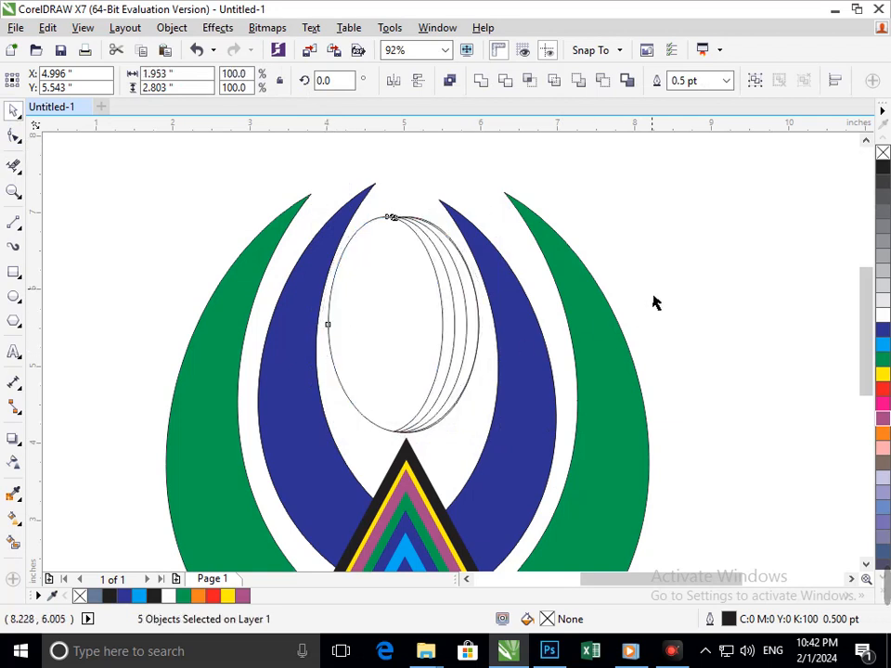
# Smart-fill the ellipse regions: slate blue for the outer right sliver, then dark blue and green inward, and red for the large inner ellipse.
pyautogui.click(14, 542)
pyautogui.click(459, 409)
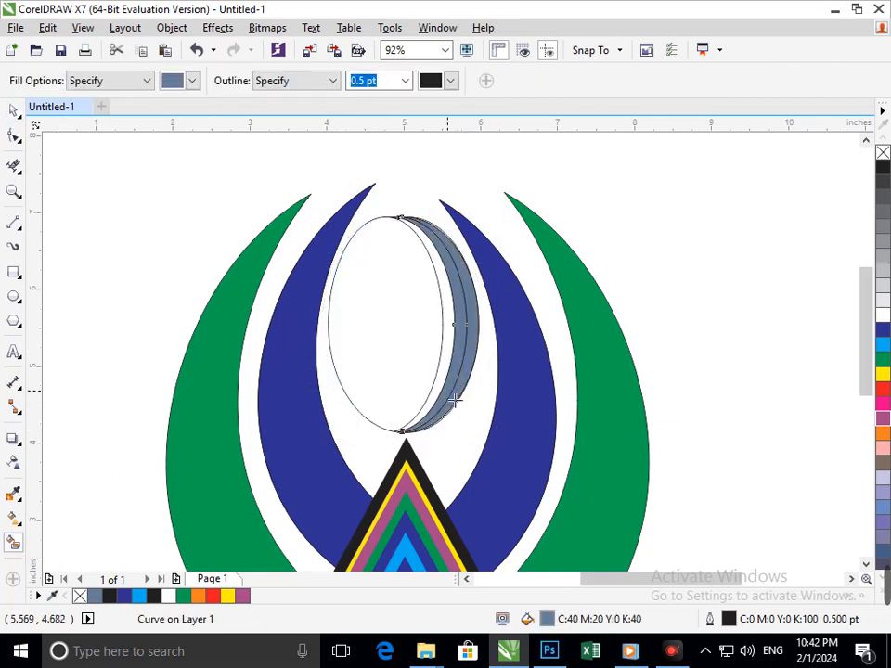
pyautogui.click(882, 330)
pyautogui.click(440, 379)
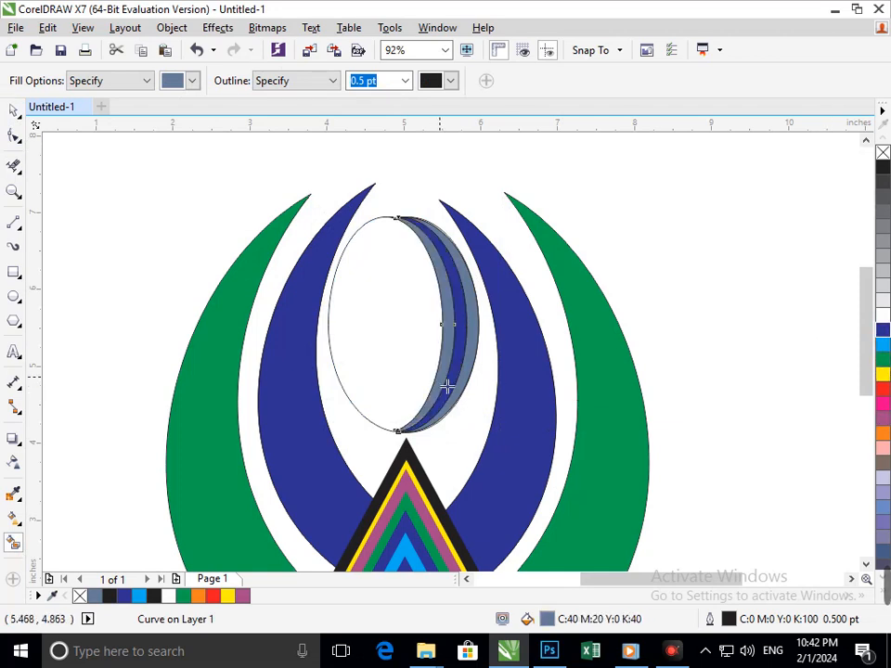
pyautogui.click(882, 360)
pyautogui.click(407, 364)
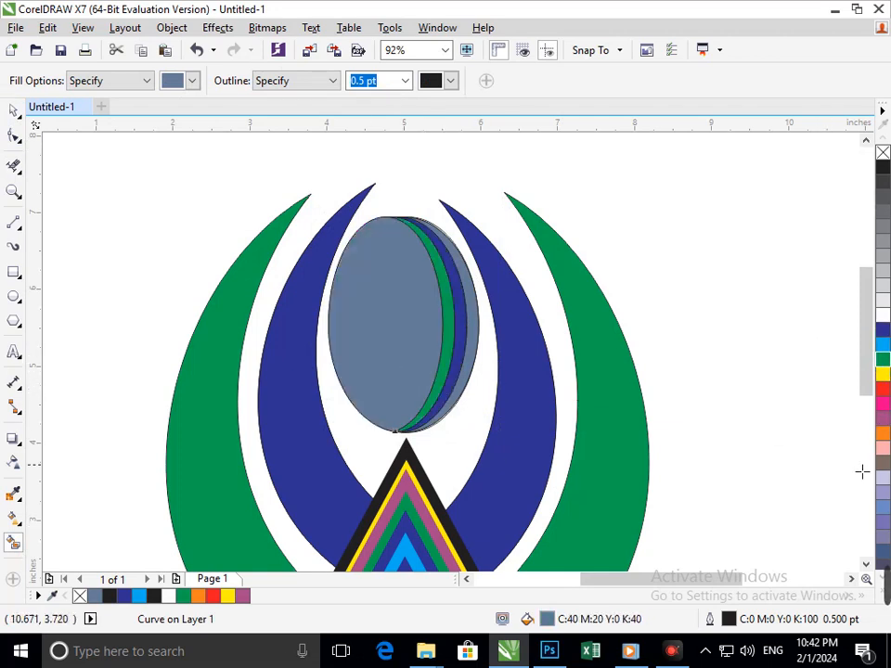
pyautogui.click(883, 390)
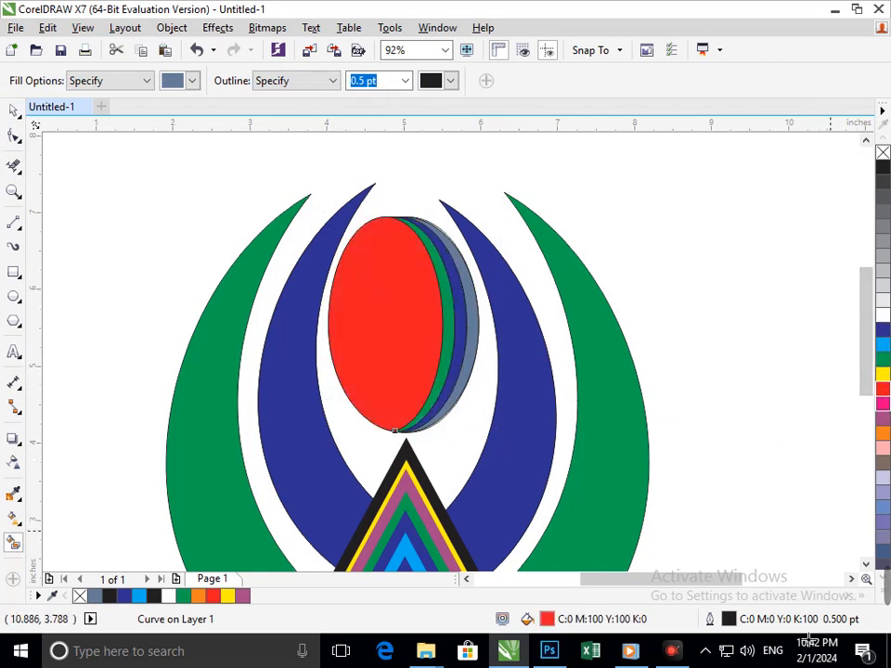
pyautogui.click(14, 110)
pyautogui.click(634, 308)
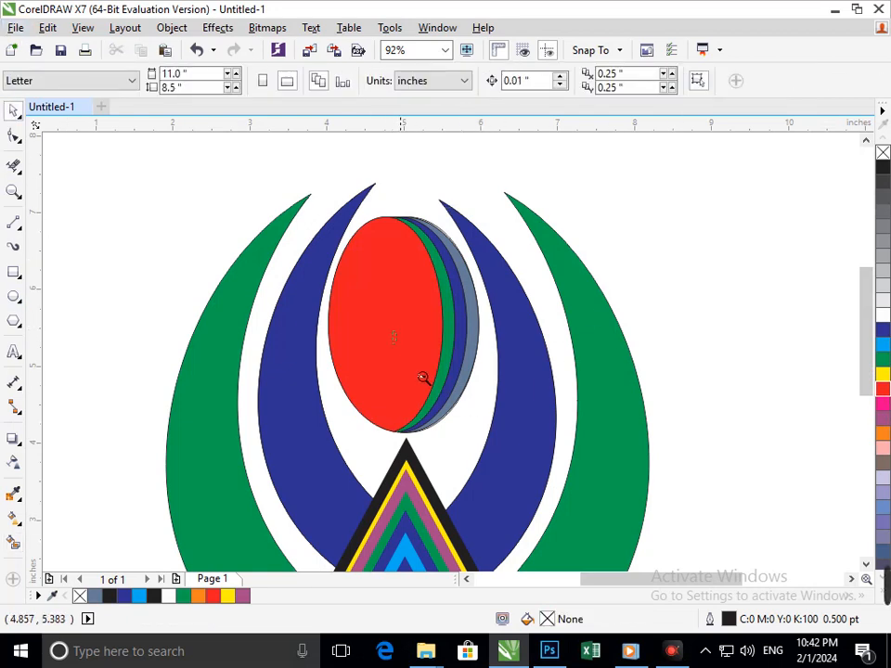
# Narrow the red ellipse symmetrically about its centre to about 1.3" wide.
pyautogui.press('F3')
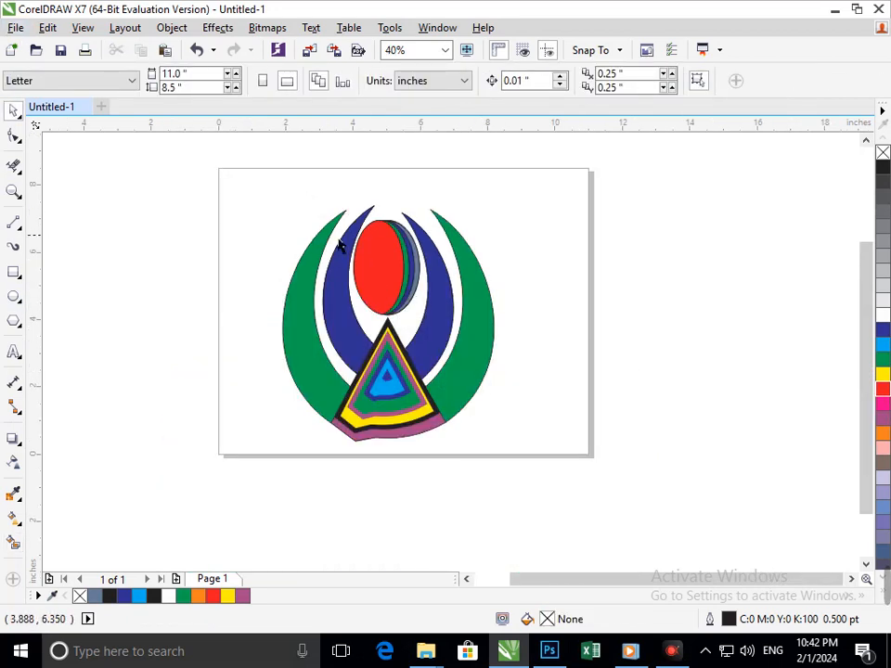
pyautogui.scroll(3, 342, 244)
pyautogui.click(436, 371)
pyautogui.moveTo(883, 585)
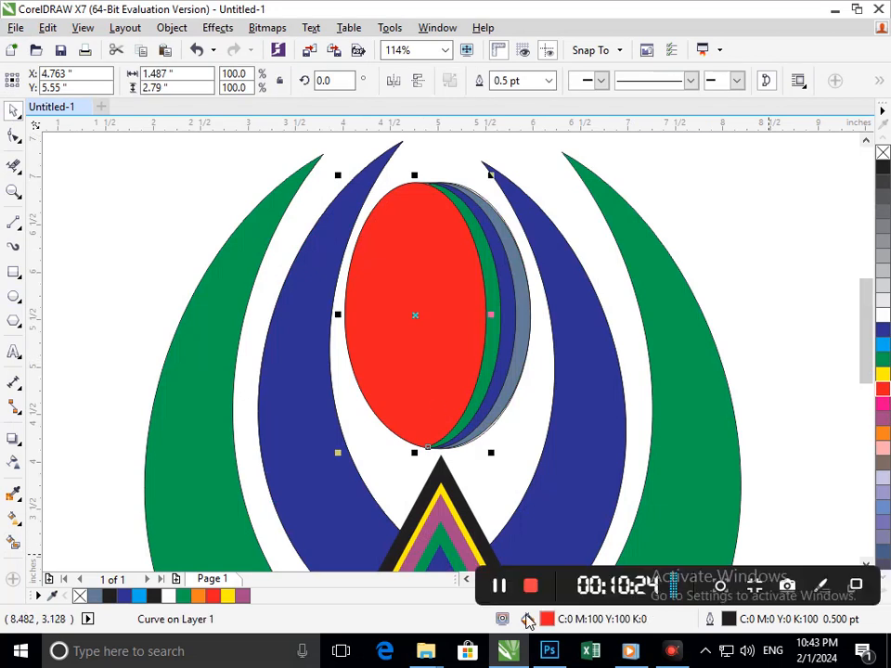
pyautogui.moveTo(331, 320); pyautogui.dragTo(360, 352)
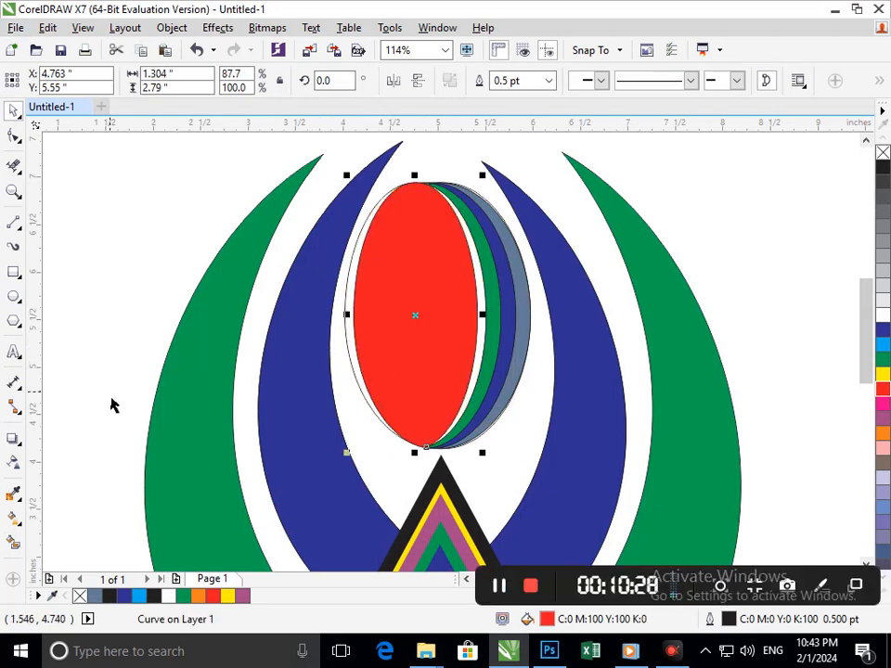
# Add a centred copy of the red ellipse shortened to about 1.89" high and fill it dark blue.
pyautogui.moveTo(431, 464); pyautogui.dragTo(432, 423)
pyautogui.click(882, 330)
pyautogui.press('Escape')
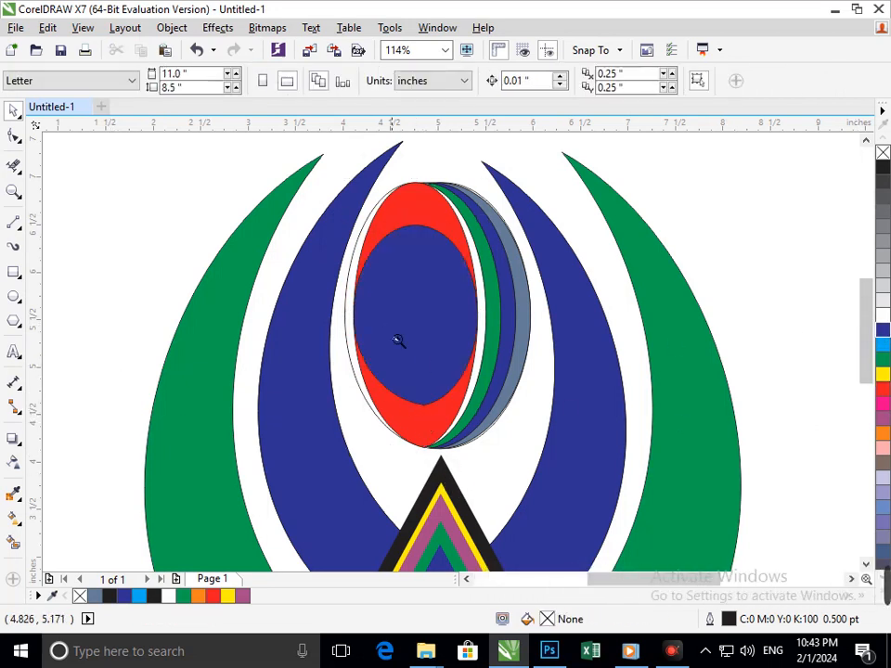
# Stretch the dark blue ellipse inside the red one symmetrically to about 2.06" high.
pyautogui.scroll(-3, 481, 391)
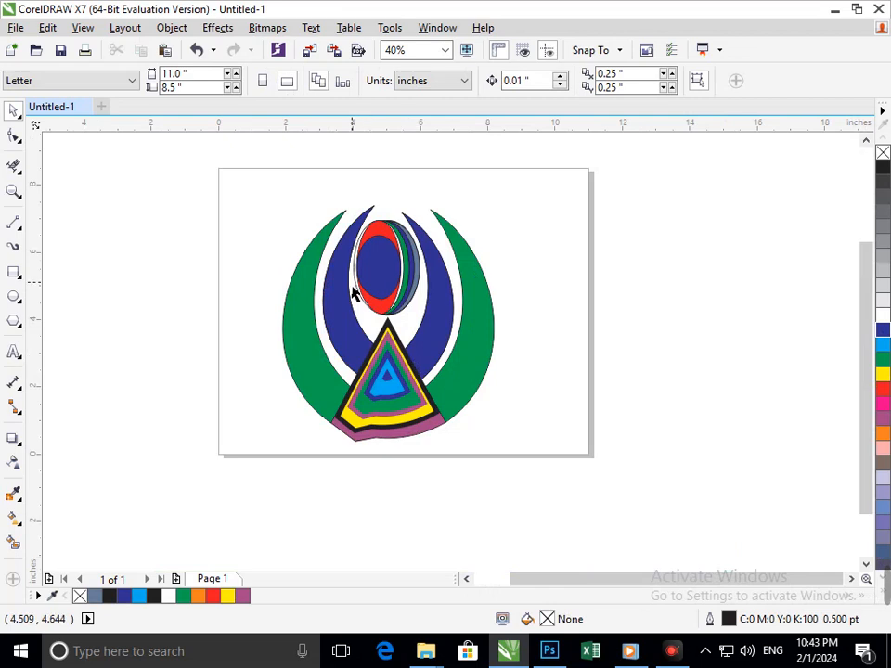
pyautogui.press('F2')
pyautogui.moveTo(301, 194); pyautogui.dragTo(489, 342)
pyautogui.click(413, 397)
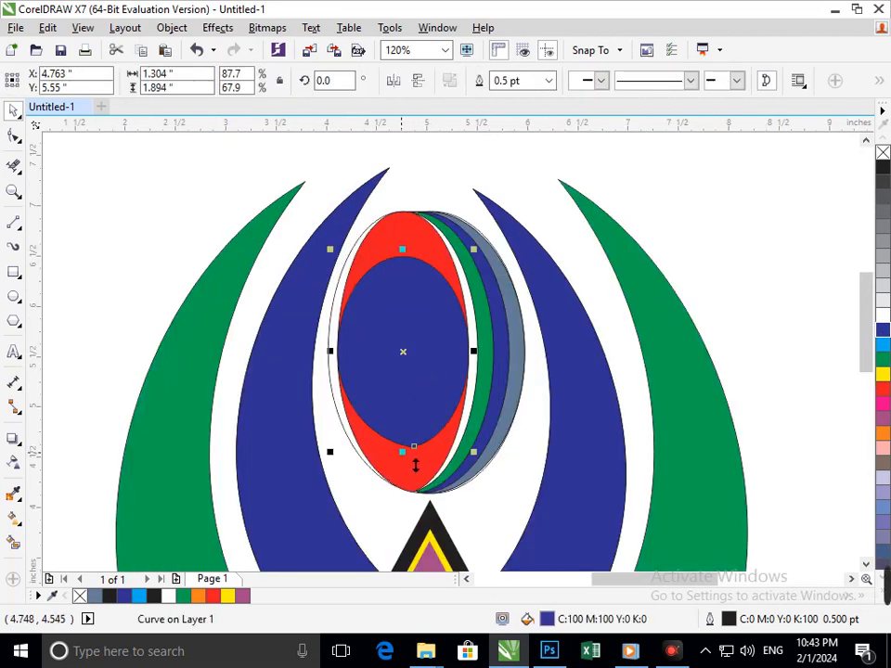
pyautogui.moveTo(415, 464); pyautogui.dragTo(416, 472)
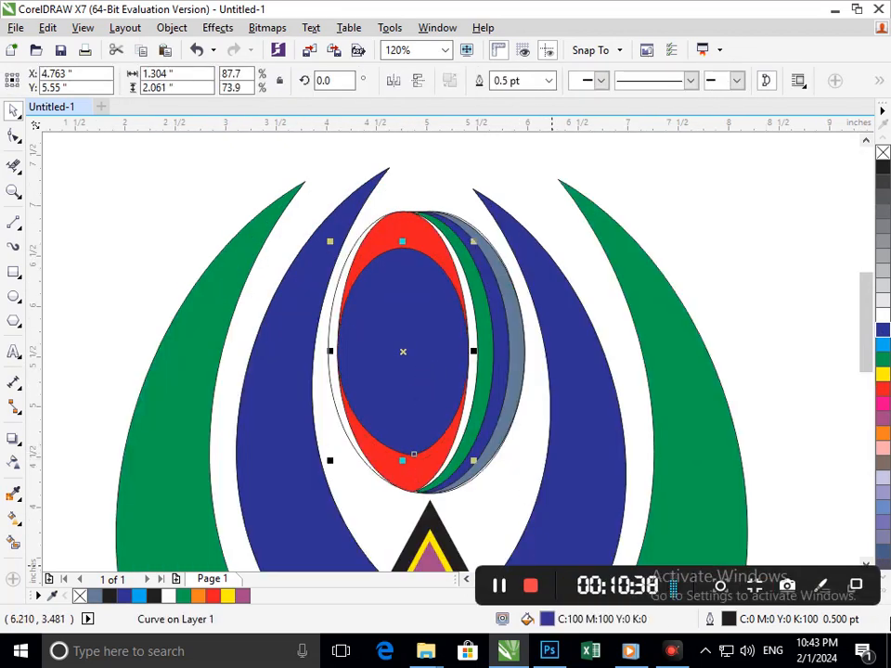
pyautogui.click(111, 231)
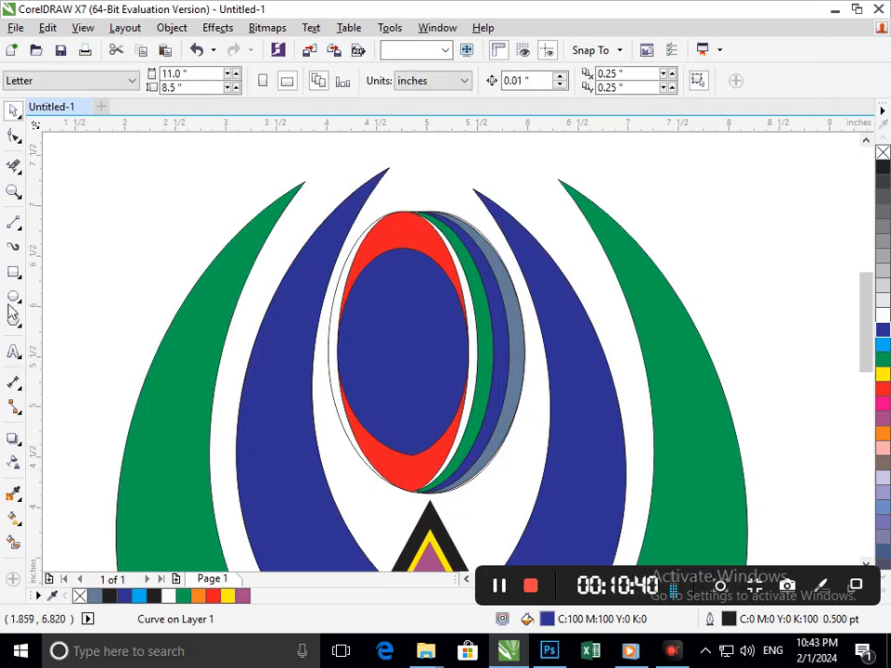
# Add the two-line artistic text "Logo Design" in 24 pt Arial beside the left green crescent.
pyautogui.click(22, 362)
pyautogui.click(55, 350)
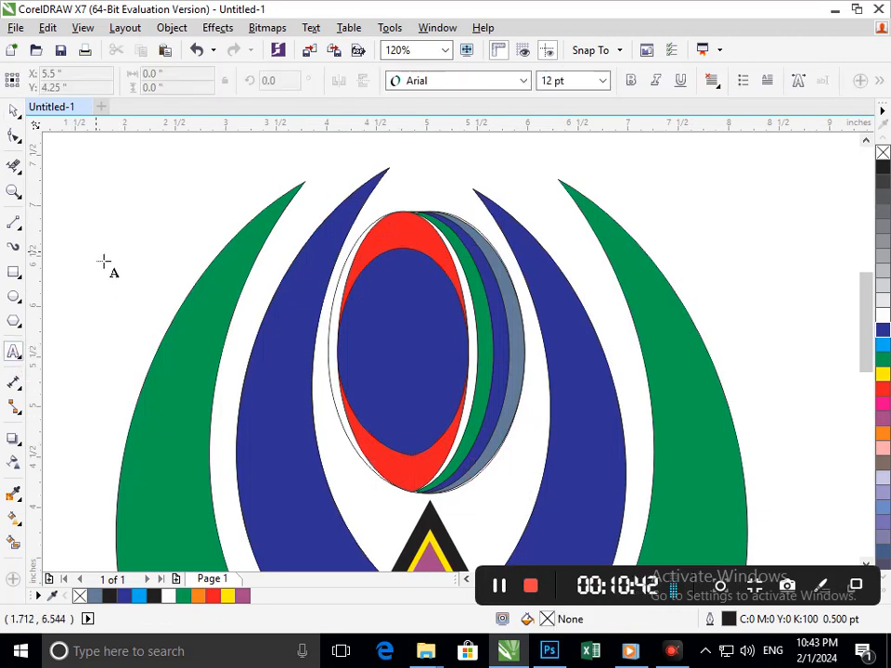
pyautogui.click(97, 251)
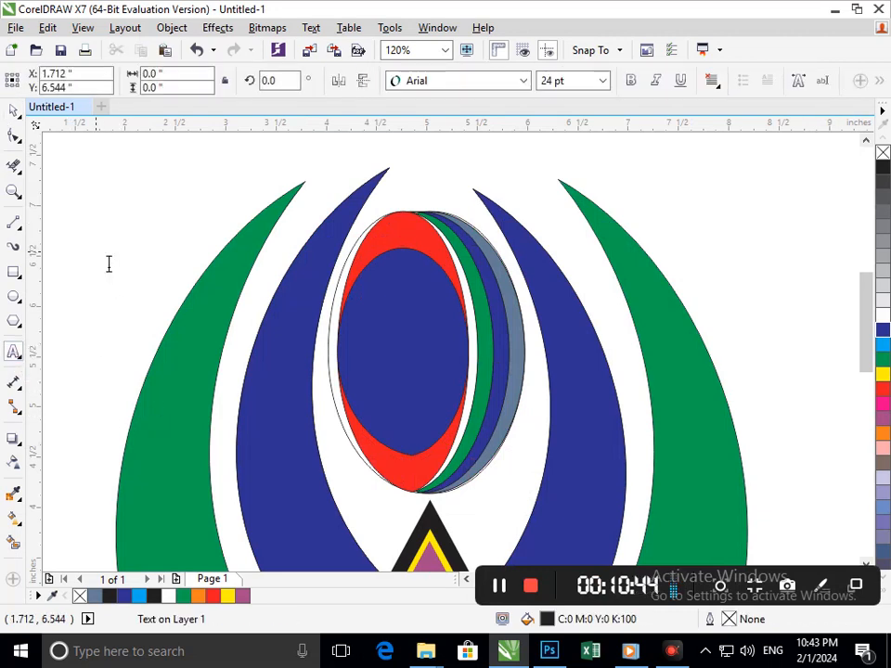
pyautogui.write('Logo')
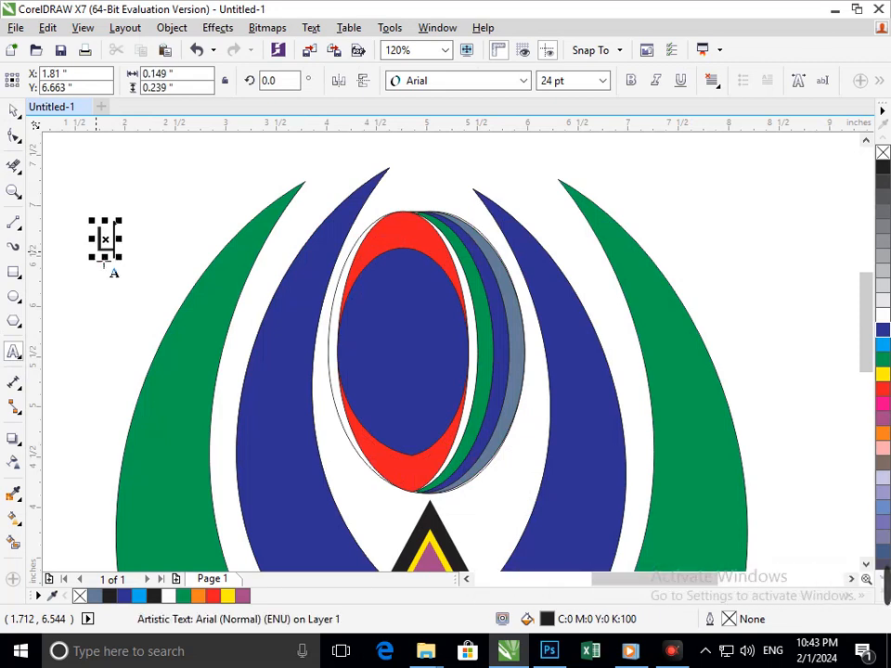
pyautogui.press('Return')
pyautogui.write('Design')
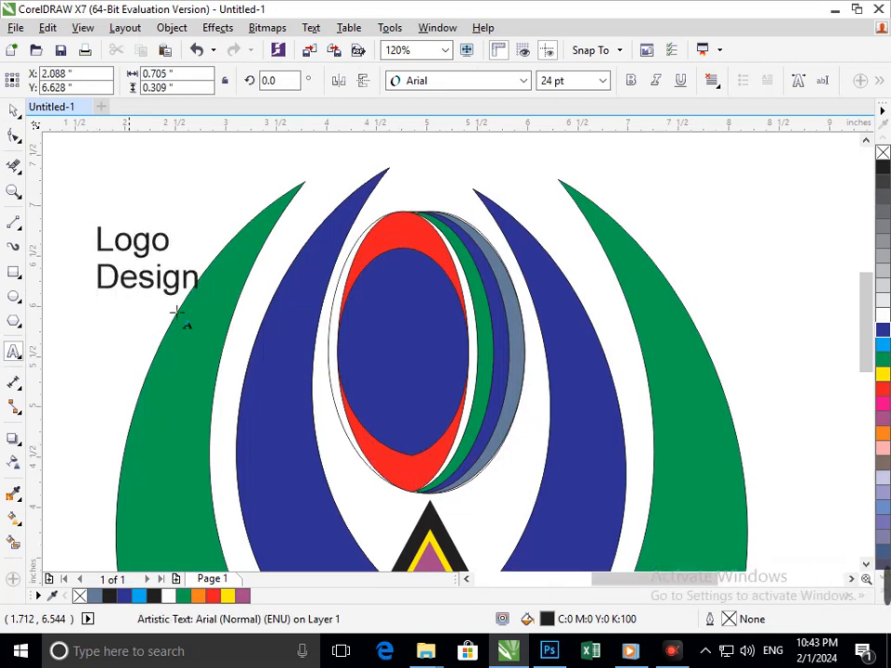
pyautogui.hotkey('ctrl', 'space')
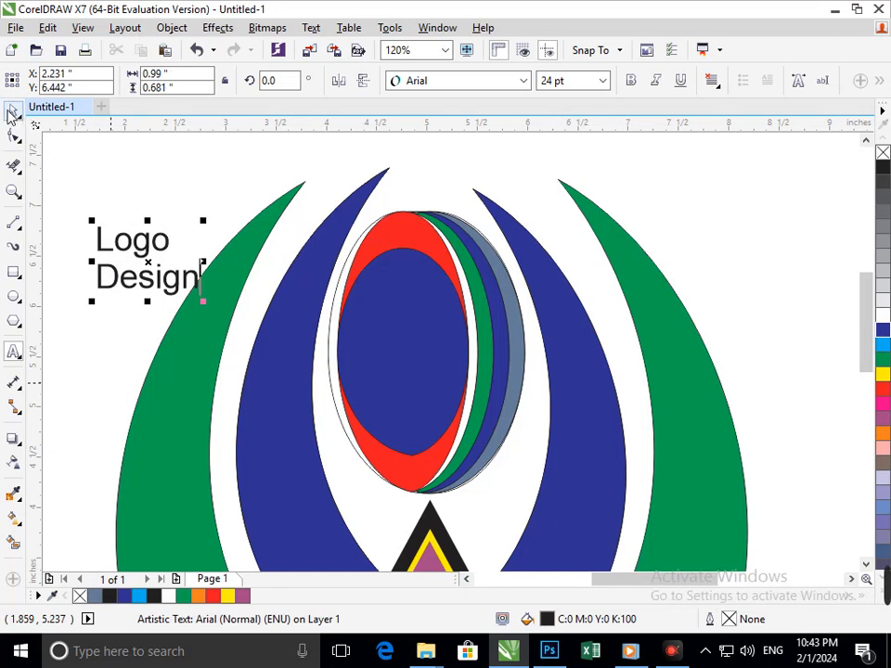
# Move the text onto the dark blue ellipse and indent "Logo" with spaces so it sits centred above "Design".
pyautogui.moveTo(153, 263); pyautogui.dragTo(404, 365)
pyautogui.scroll(3, 379, 385)
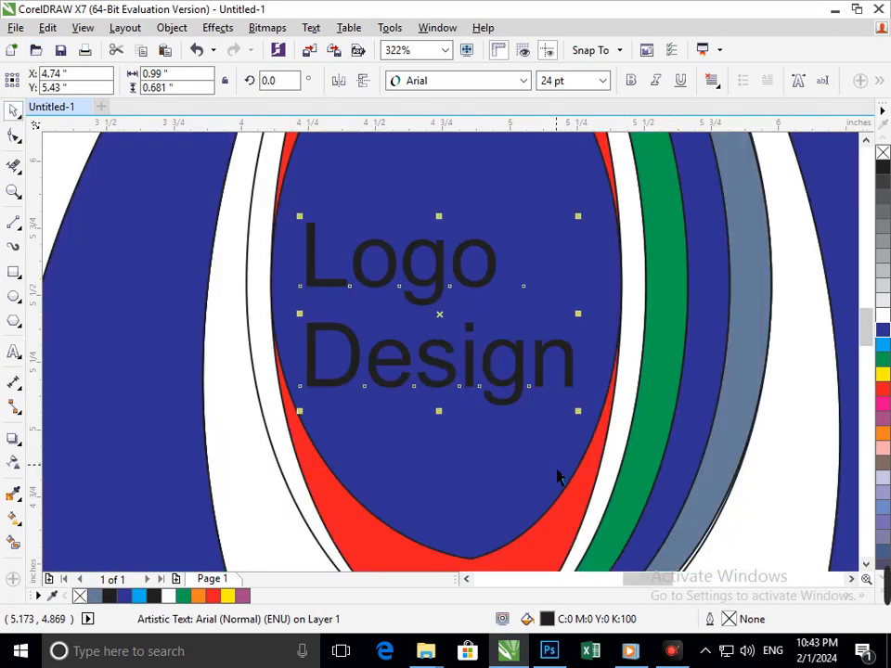
pyautogui.click(311, 290)
pyautogui.doubleClick(314, 291)
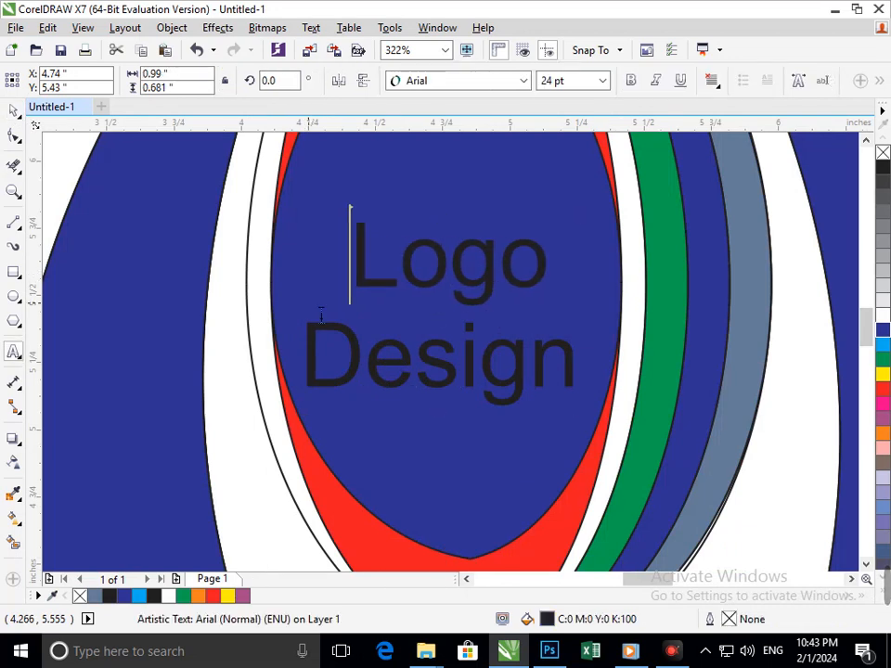
pyautogui.scroll(-3, 414, 326)
pyautogui.click(11, 112)
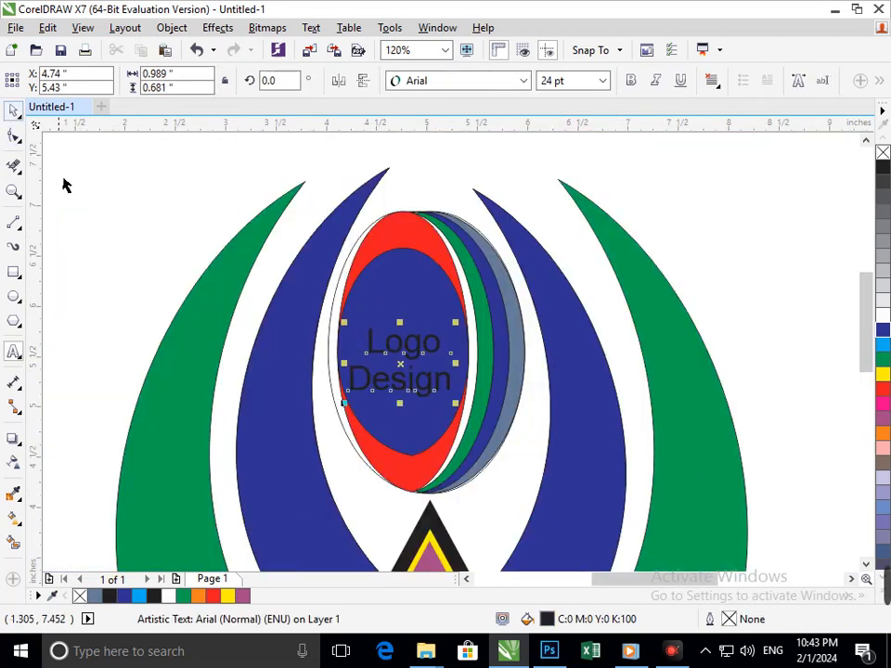
# Widen the line spacing between "Logo" and "Design" and centre the text within the dark blue ellipse.
pyautogui.click(64, 183)
pyautogui.click(422, 382)
pyautogui.moveTo(422, 382); pyautogui.dragTo(415, 351)
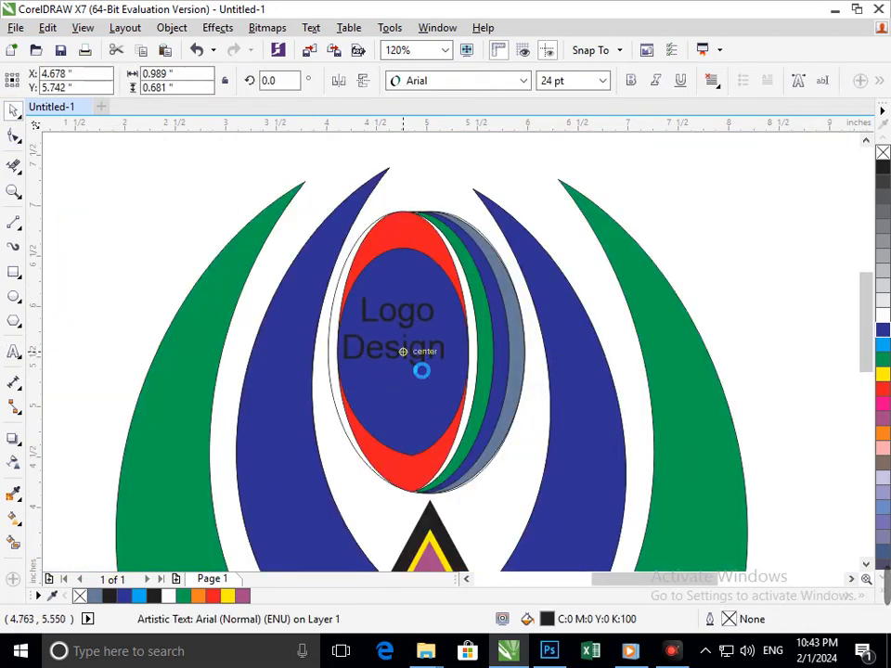
pyautogui.click(13, 136)
pyautogui.moveTo(338, 371); pyautogui.dragTo(338, 388)
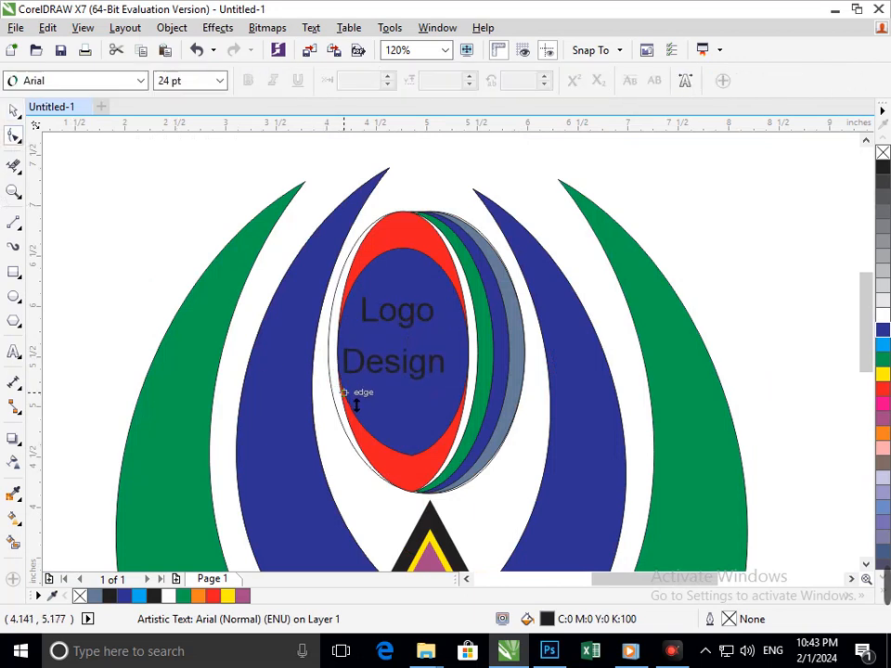
pyautogui.click(11, 113)
pyautogui.press('Escape')
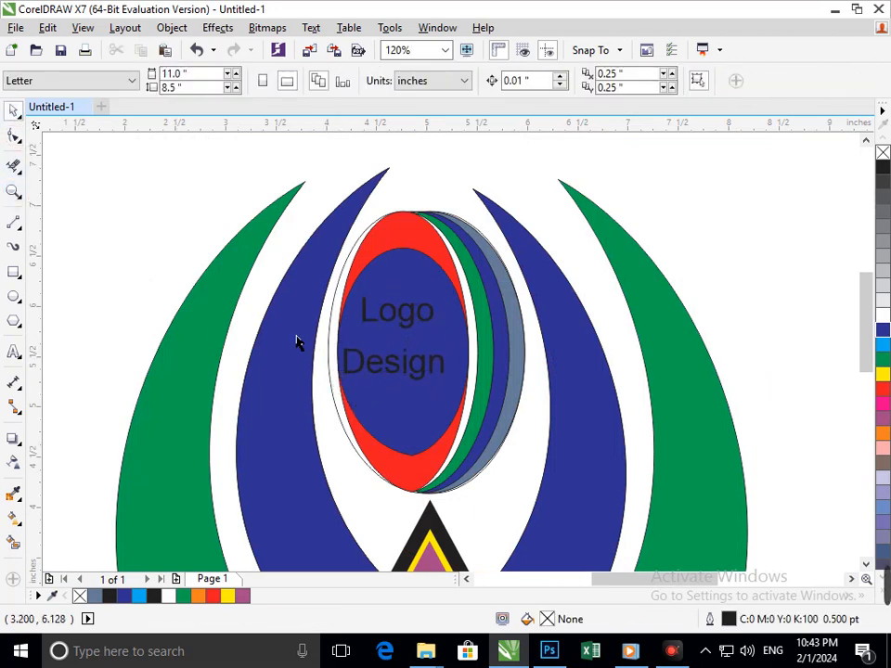
pyautogui.click(389, 390)
pyautogui.moveTo(390, 391); pyautogui.dragTo(394, 392)
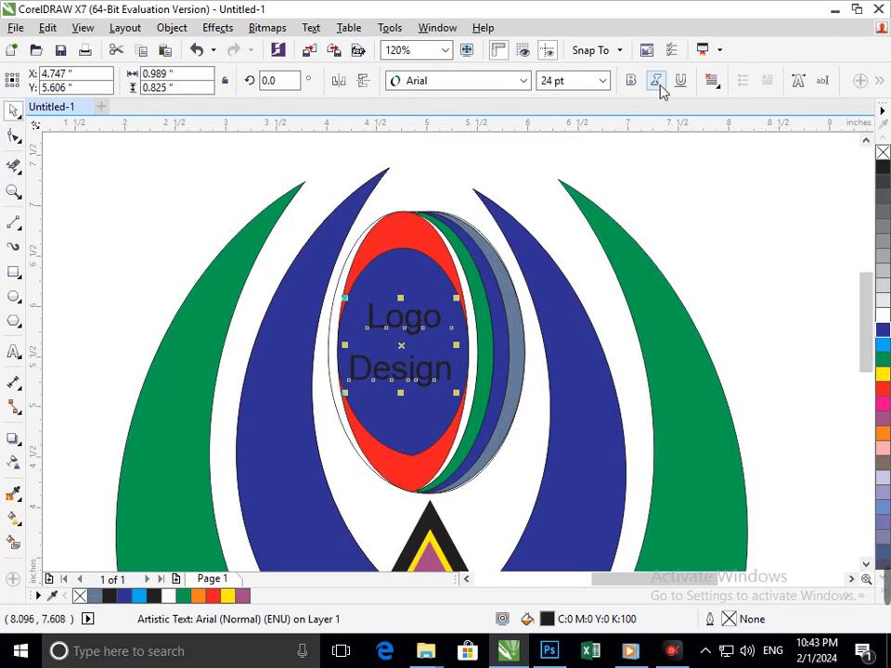
# Make the "Logo Design" text bold and give it a white fill and white outline.
pyautogui.click(631, 81)
pyautogui.click(883, 313)
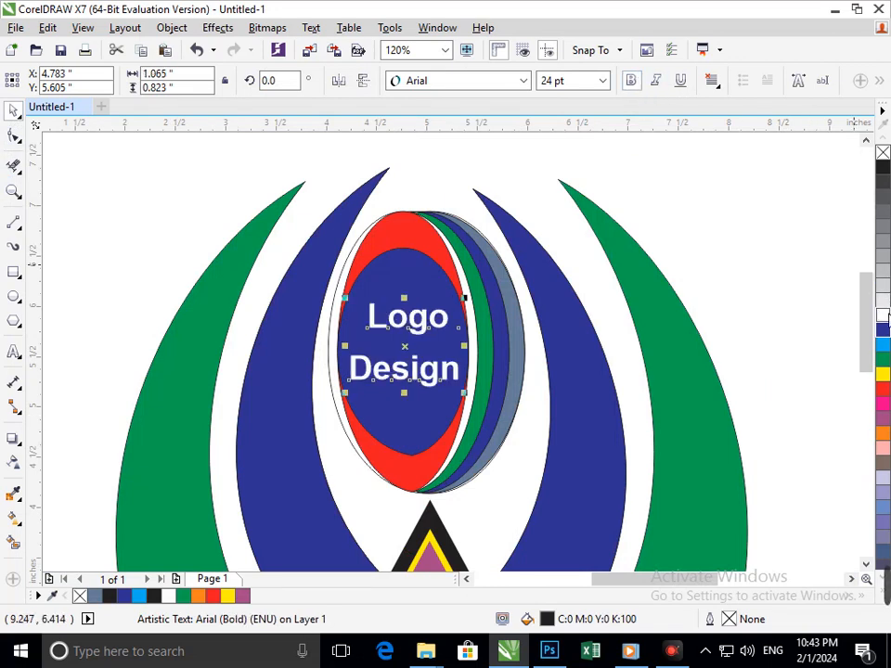
pyautogui.rightClick(882, 313)
pyautogui.click(812, 343)
# Give the "Logo Design" text a 4.0 pt yellow outline placed behind the fill and scaling with the object.
pyautogui.press('F3')
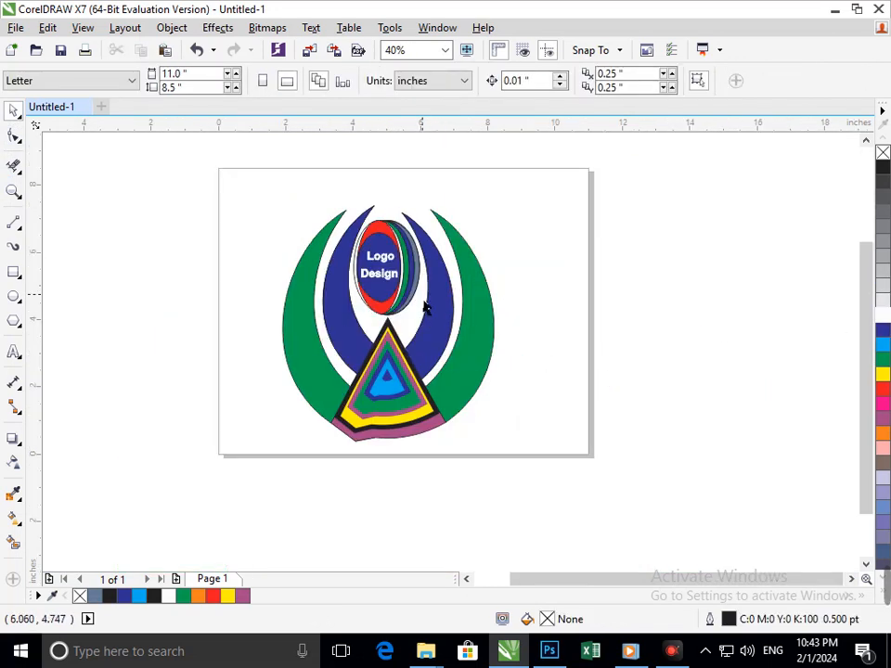
pyautogui.press('F2')
pyautogui.moveTo(329, 198); pyautogui.dragTo(474, 324)
pyautogui.click(432, 442)
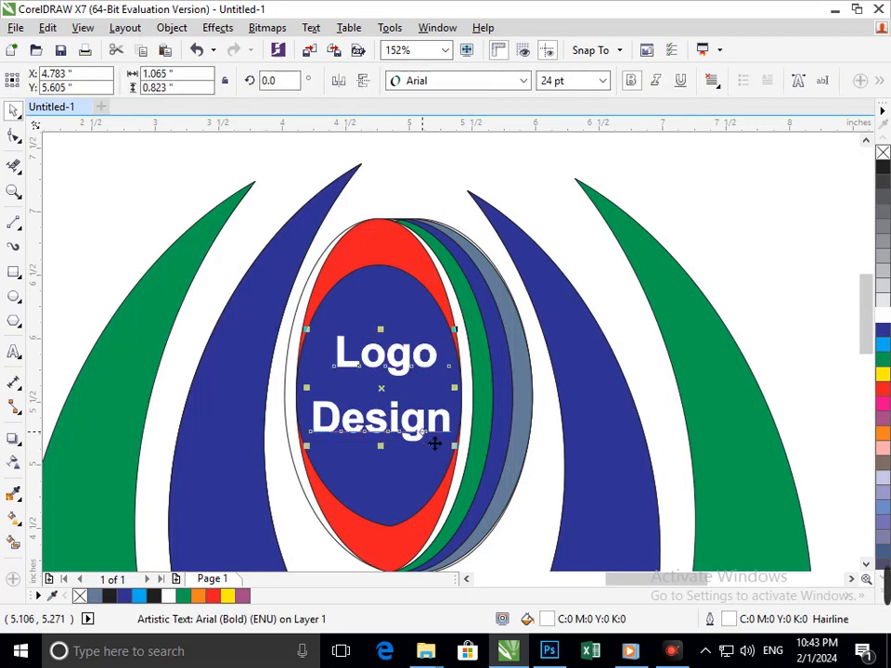
pyautogui.press('F12')
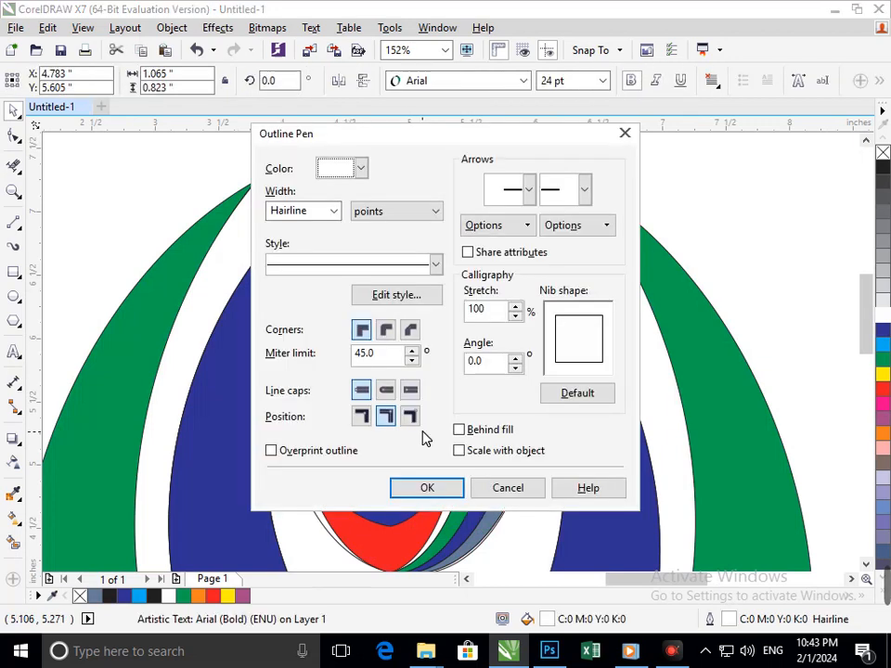
pyautogui.click(334, 211)
pyautogui.click(280, 332)
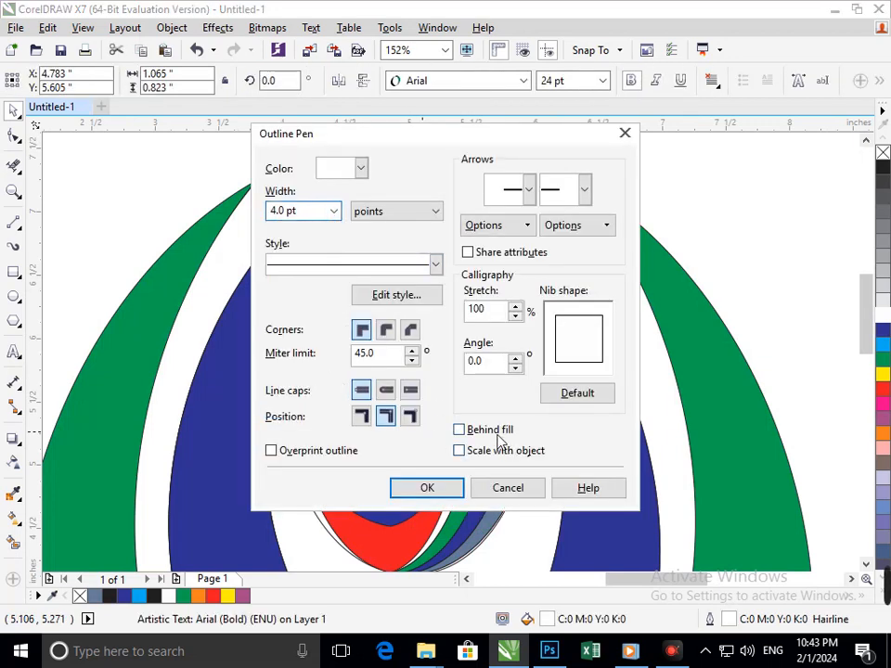
pyautogui.click(459, 430)
pyautogui.click(458, 450)
pyautogui.click(361, 169)
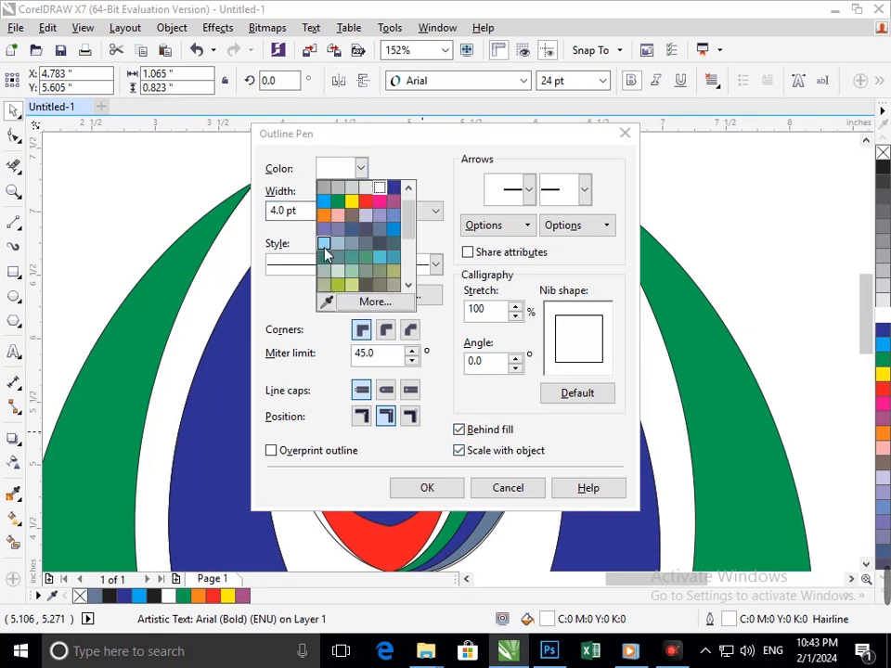
pyautogui.click(352, 202)
pyautogui.click(427, 487)
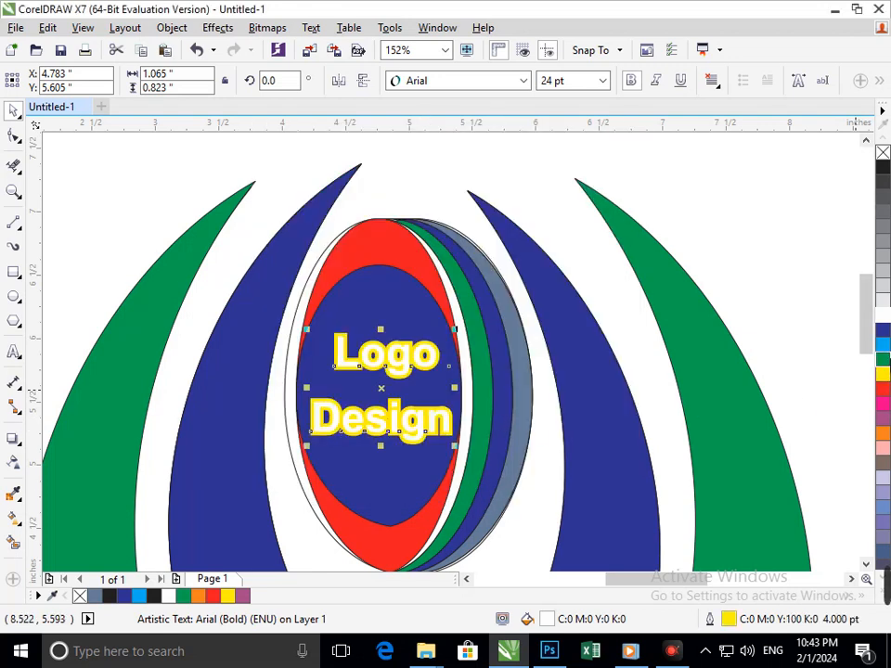
# Try a dark blue fill on the "Logo Design" text, restore the white fill, and recolour its outline green.
pyautogui.click(886, 330)
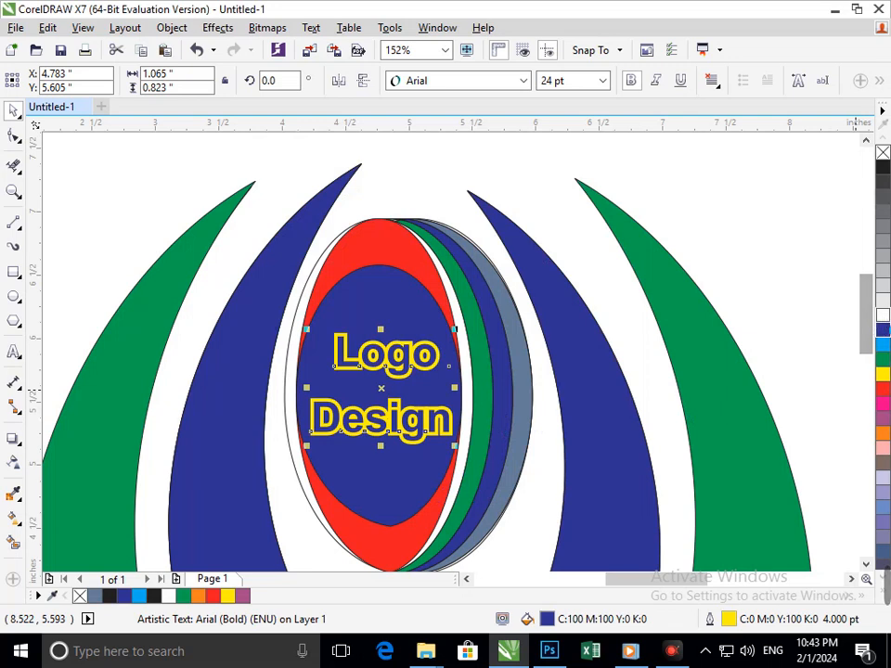
pyautogui.click(882, 315)
pyautogui.rightClick(883, 329)
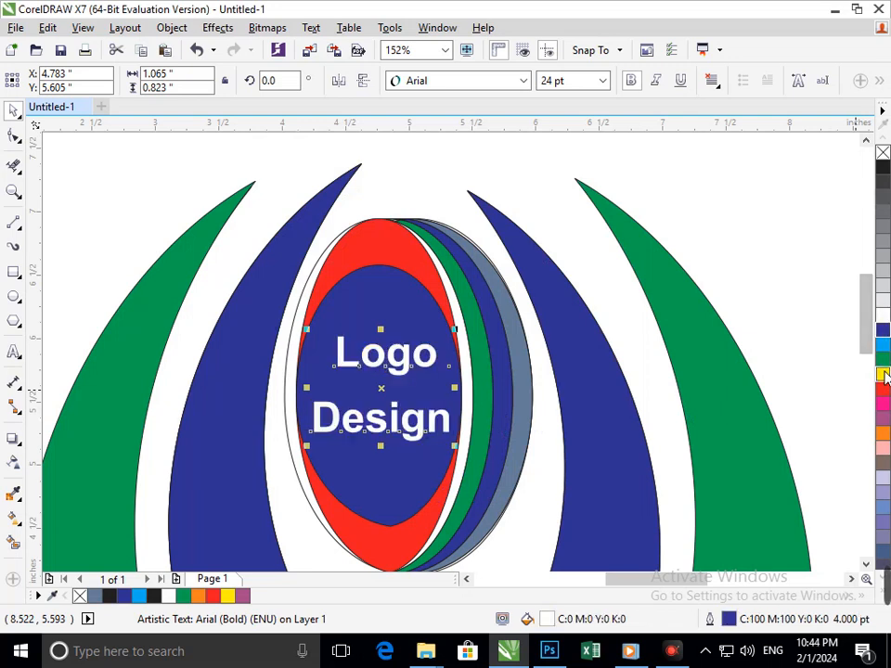
pyautogui.rightClick(883, 360)
pyautogui.scroll(-4, 489, 403)
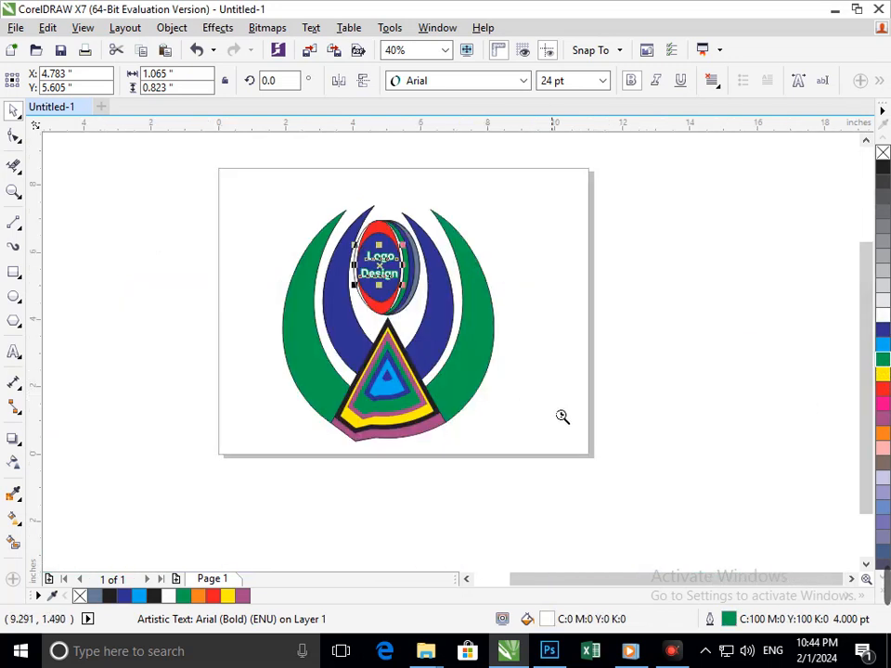
pyautogui.scroll(6, 424, 290)
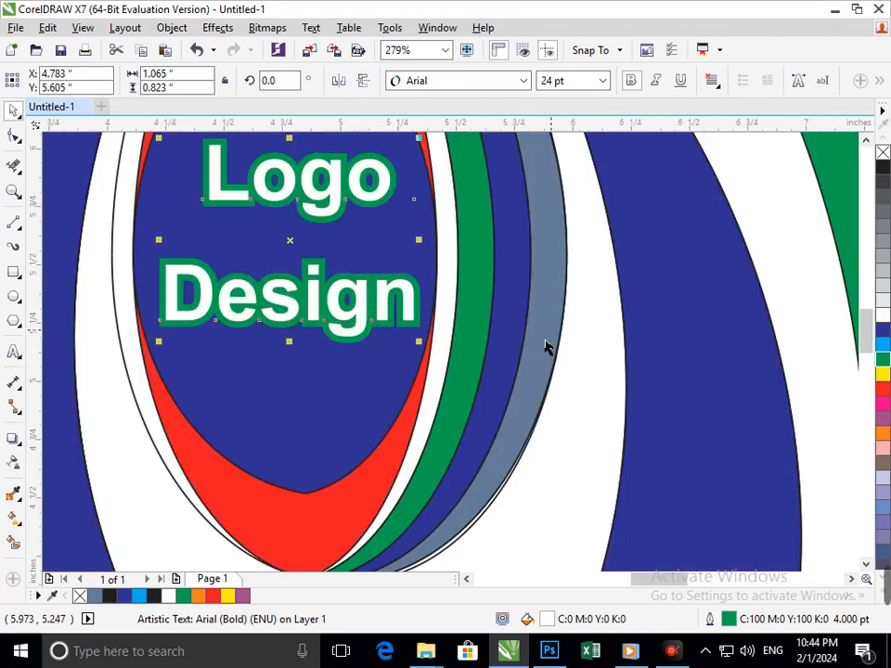
# Try to fill the white gap between the red ellipse and the green band using Smart Fill, and undo it.
pyautogui.click(13, 542)
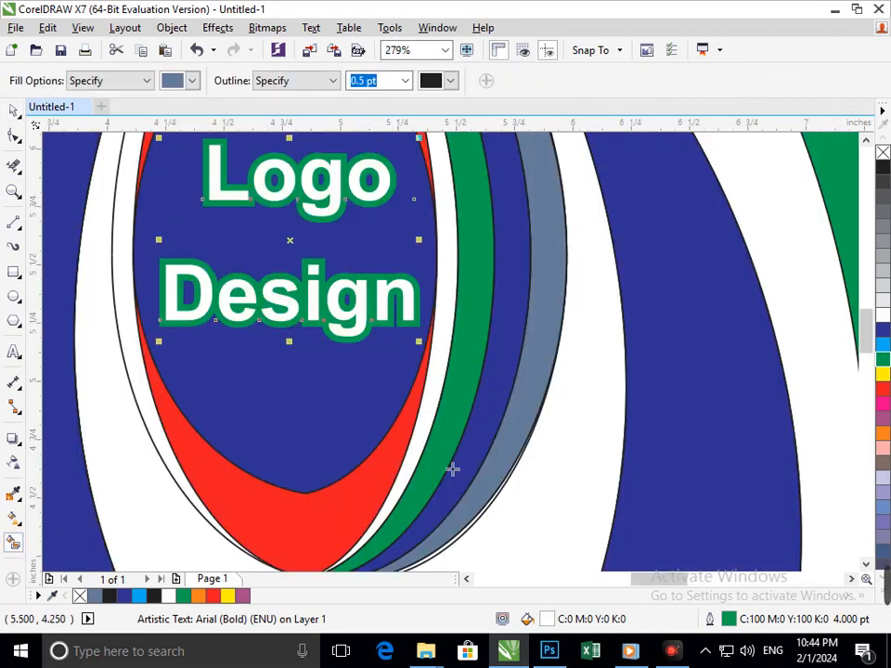
pyautogui.click(432, 423)
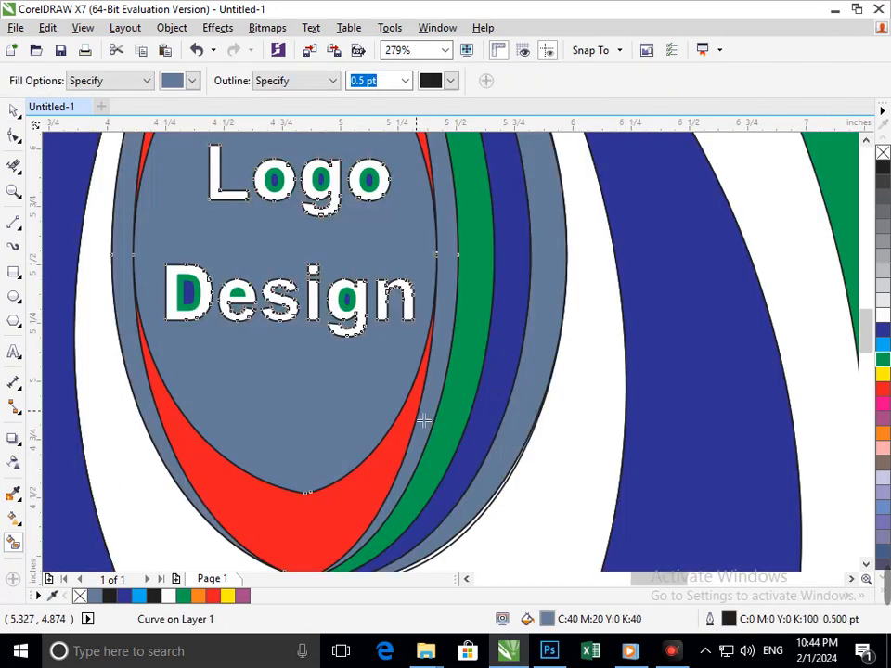
pyautogui.hotkey('ctrl', 'z')
pyautogui.press('F3')
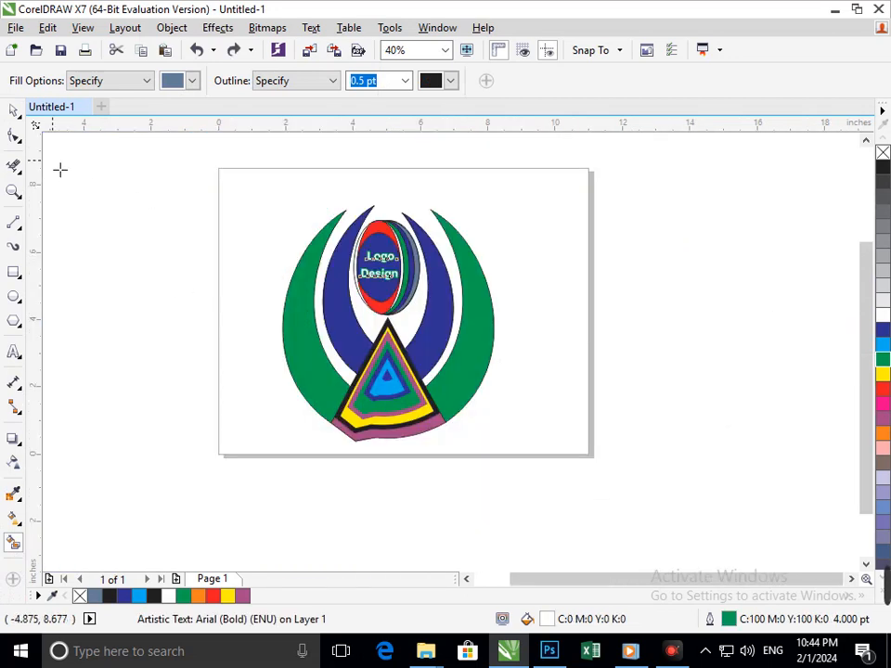
# Delete the two thin leftover outline curves along the outer left side of the red ellipse.
pyautogui.click(14, 111)
pyautogui.click(628, 292)
pyautogui.press('F2')
pyautogui.moveTo(284, 215); pyautogui.dragTo(430, 309)
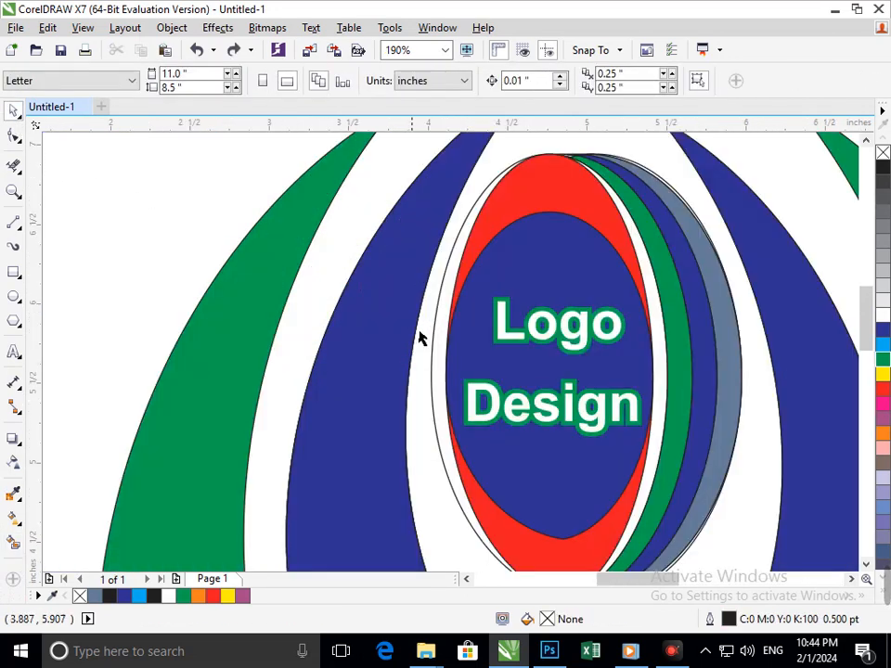
pyautogui.moveTo(441, 357); pyautogui.dragTo(376, 364)
pyautogui.press('Delete')
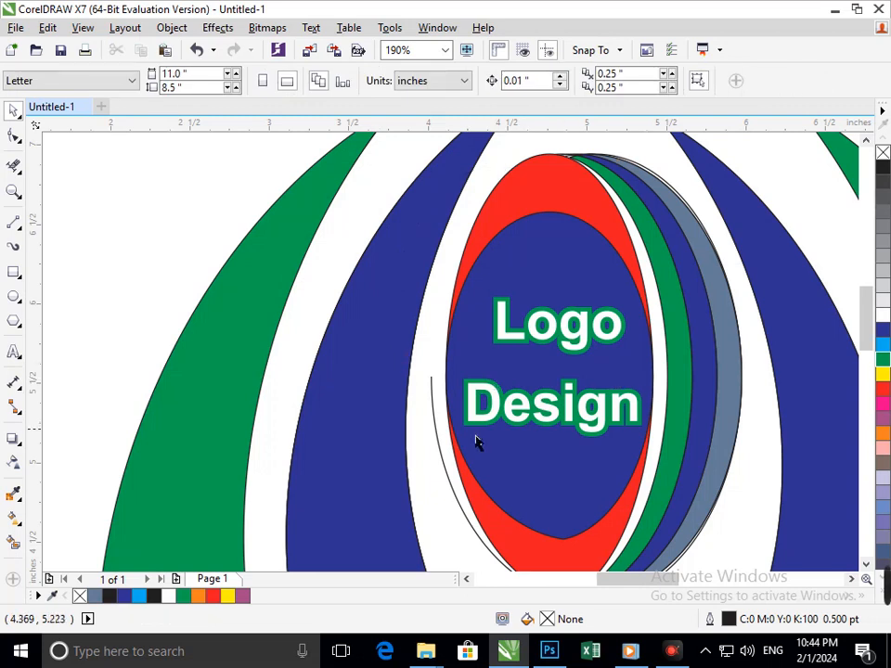
pyautogui.moveTo(438, 450); pyautogui.dragTo(398, 458)
pyautogui.press('Delete')
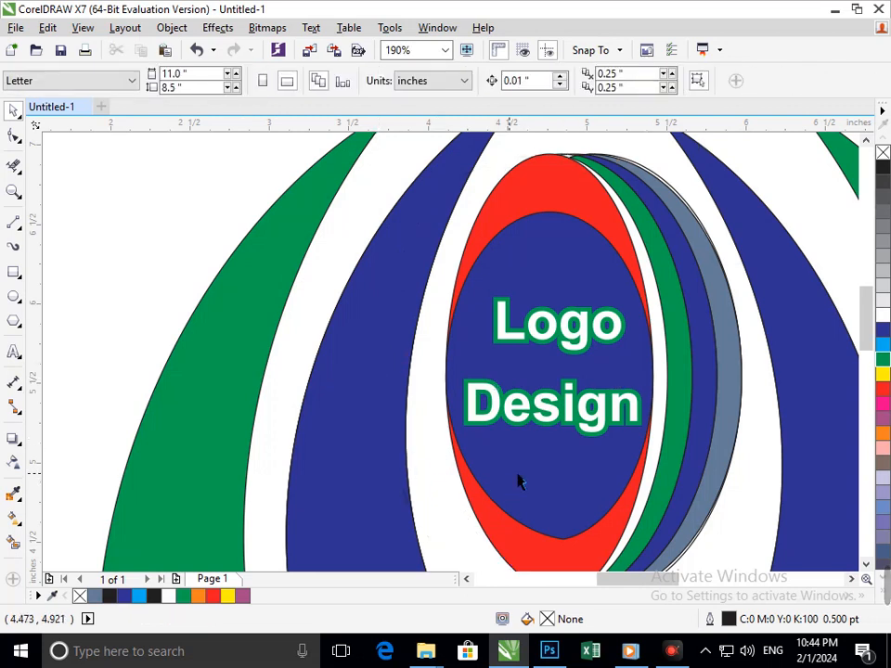
# Try Smart Fill again on the white sliver beside the red ellipse and undo the resulting slate-blue fill.
pyautogui.moveTo(610, 459); pyautogui.dragTo(625, 473)
pyautogui.scroll(3, 367, 228)
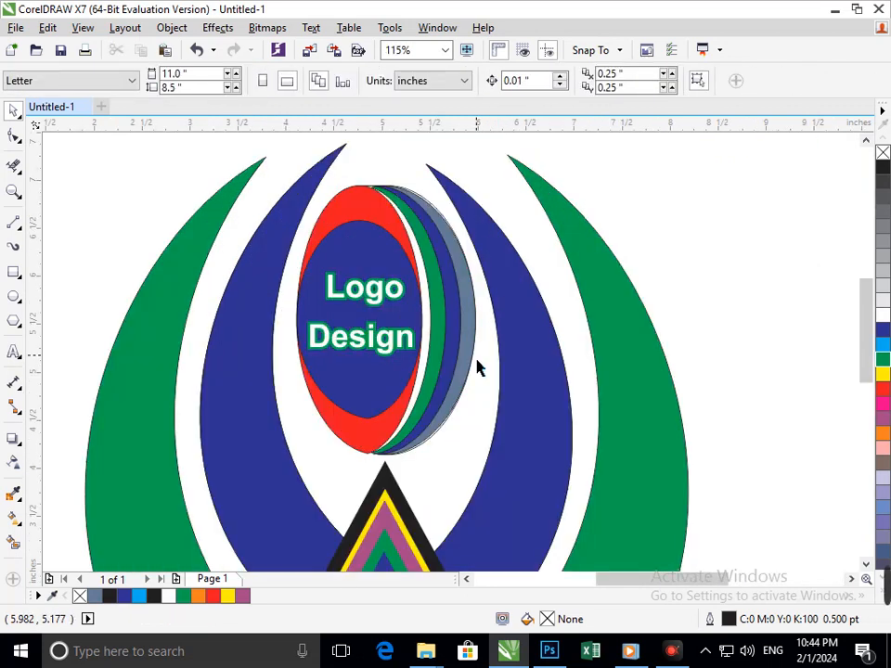
pyautogui.moveTo(308, 155); pyautogui.dragTo(479, 421)
pyautogui.click(17, 542)
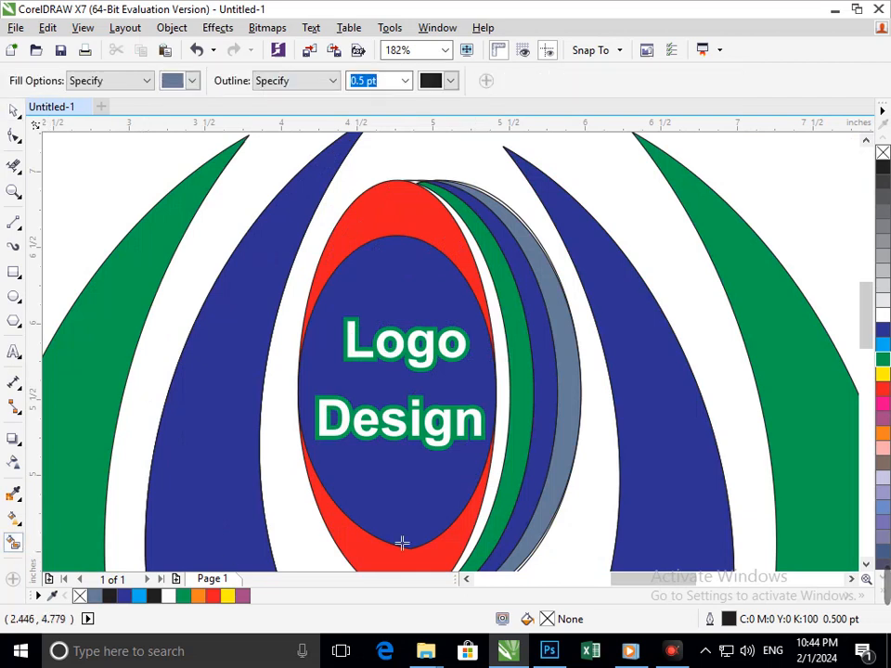
pyautogui.click(496, 480)
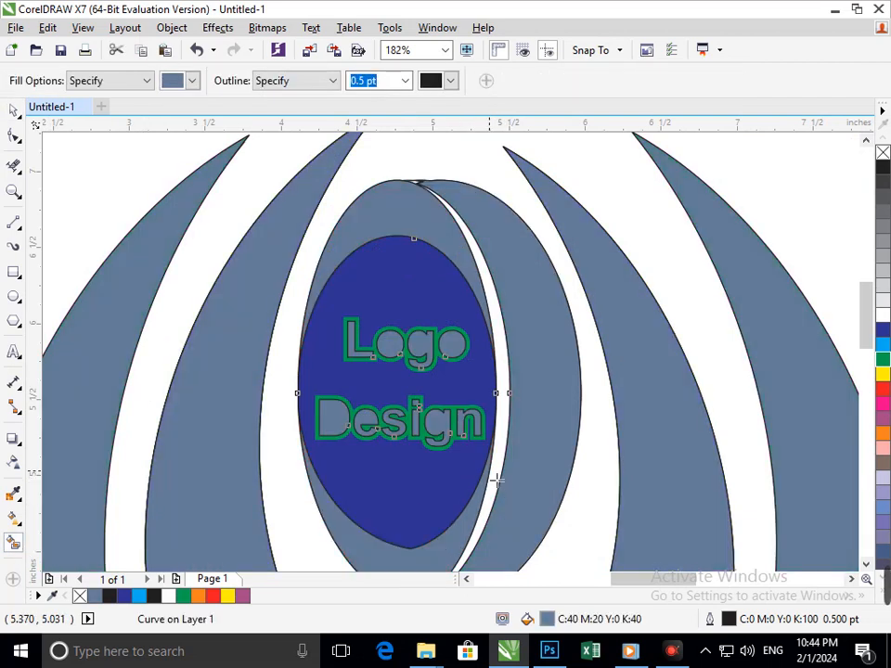
pyautogui.hotkey('ctrl', 'z')
pyautogui.scroll(-2, 529, 427)
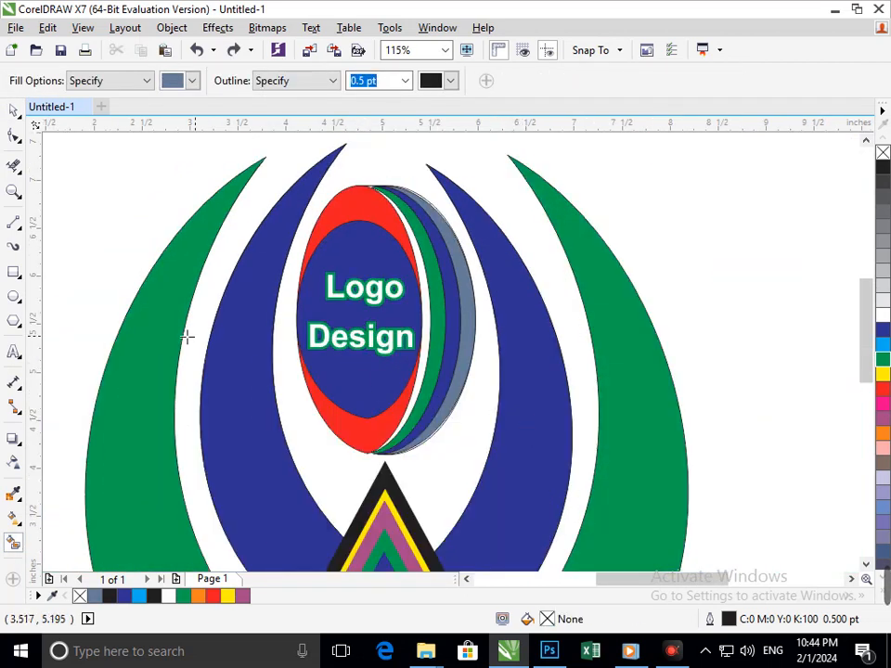
# Nudge the red ellipse, dark blue ellipse and "Logo Design" text together to the right, closing the white gap beside the green band.
pyautogui.press('space')
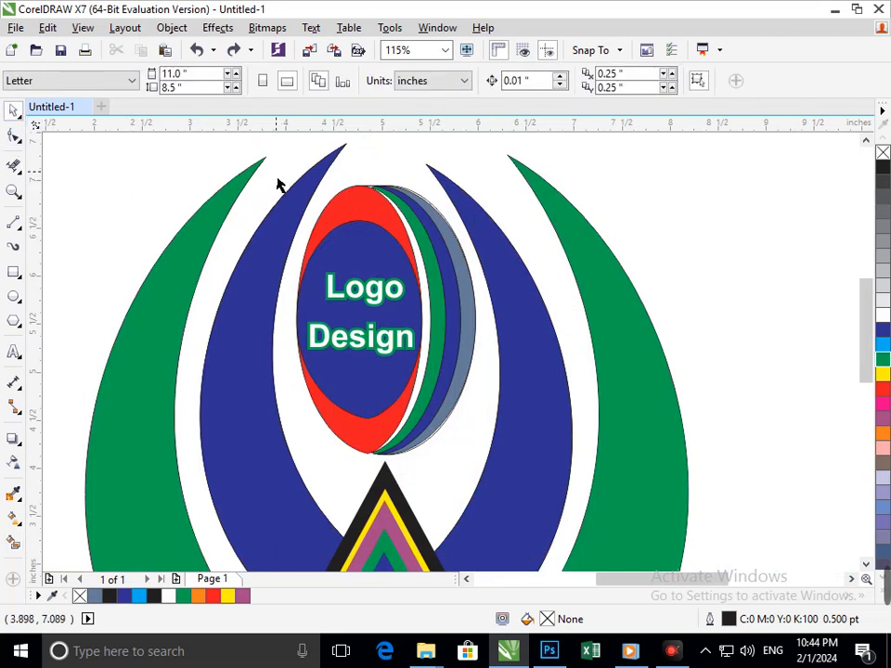
pyautogui.moveTo(277, 182); pyautogui.dragTo(433, 484)
pyautogui.press('Right')
pyautogui.press('Right')
pyautogui.press('Right')
pyautogui.press('Right')
pyautogui.press('Right')
pyautogui.press('Right')
pyautogui.press('Right')
pyautogui.press('Right')
pyautogui.press('Right')
pyautogui.press('Right')
pyautogui.press('Right')
pyautogui.press('Right')
pyautogui.press('Right')
pyautogui.press('Right')
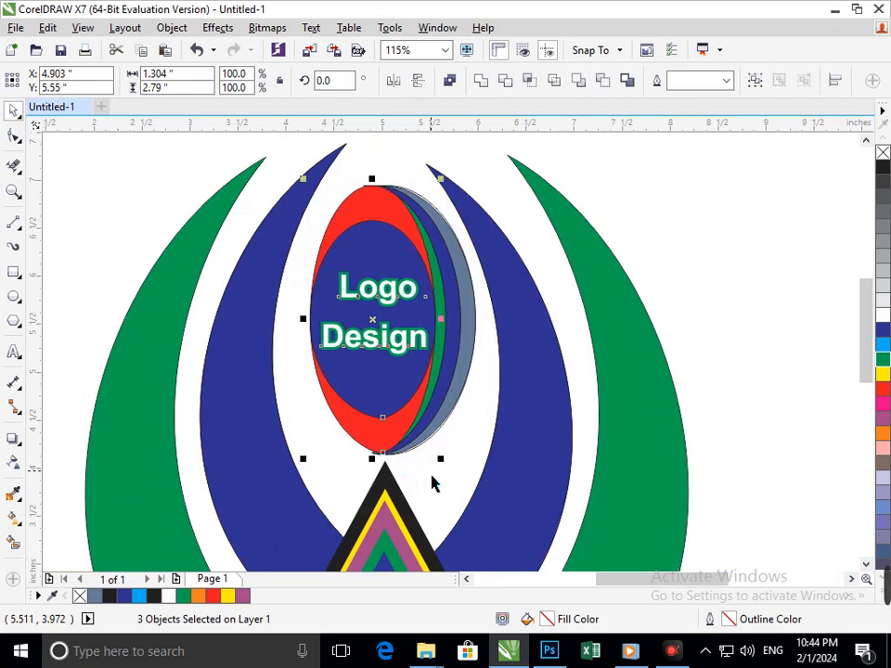
pyautogui.press('Left')
pyautogui.press('Left')
pyautogui.press('Left')
pyautogui.press('Left')
pyautogui.press('Left')
pyautogui.press('Left')
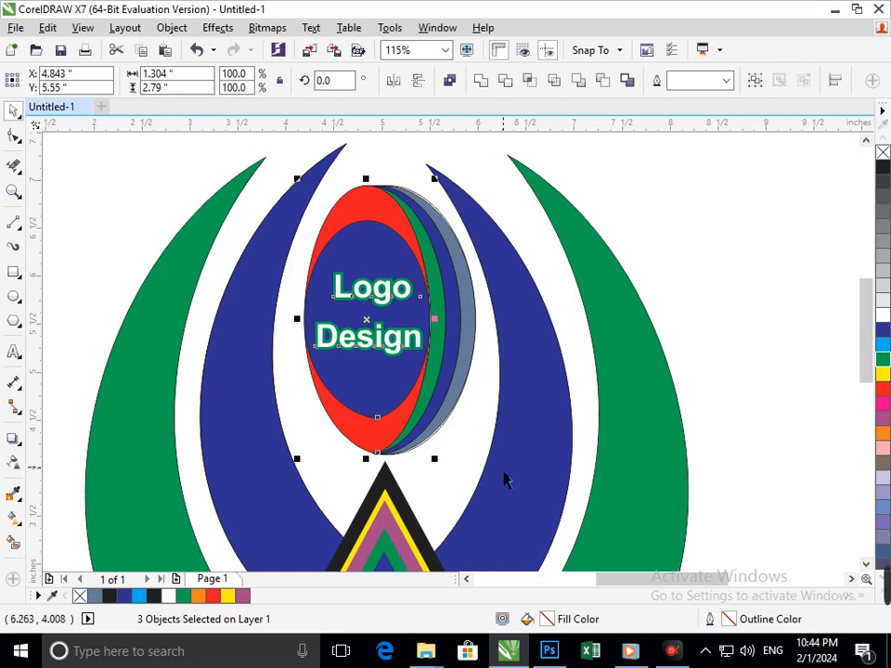
pyautogui.press('Right')
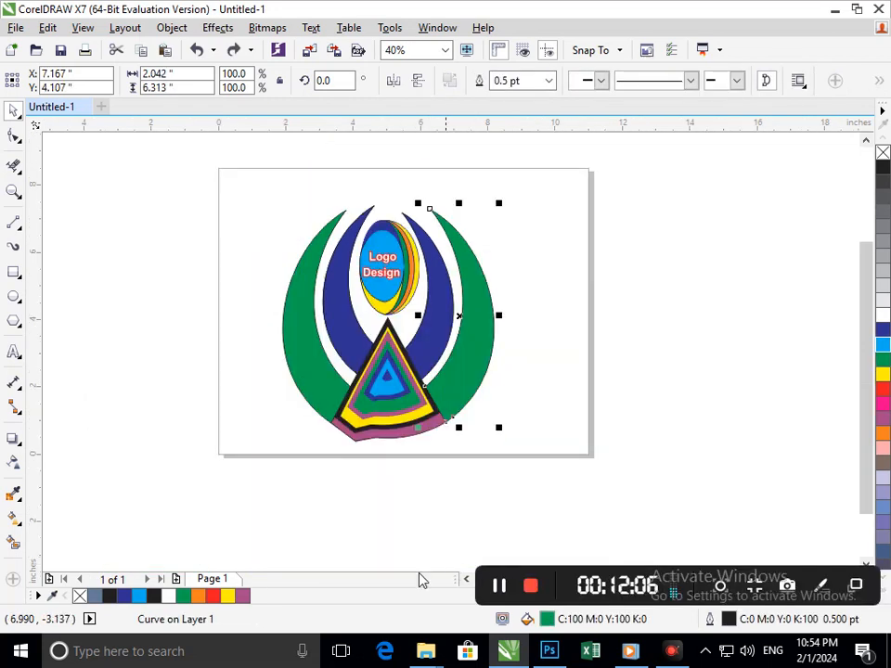
# Apply a linear fountain fill to the right inner crescent, running from dark blue at the base to green at the tip.
pyautogui.click(20, 525)
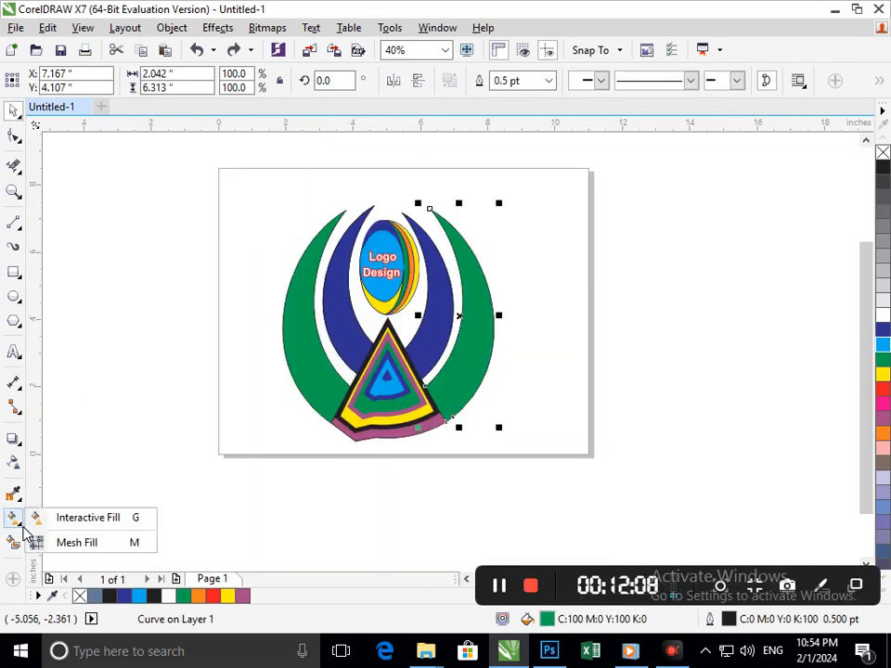
pyautogui.click(72, 520)
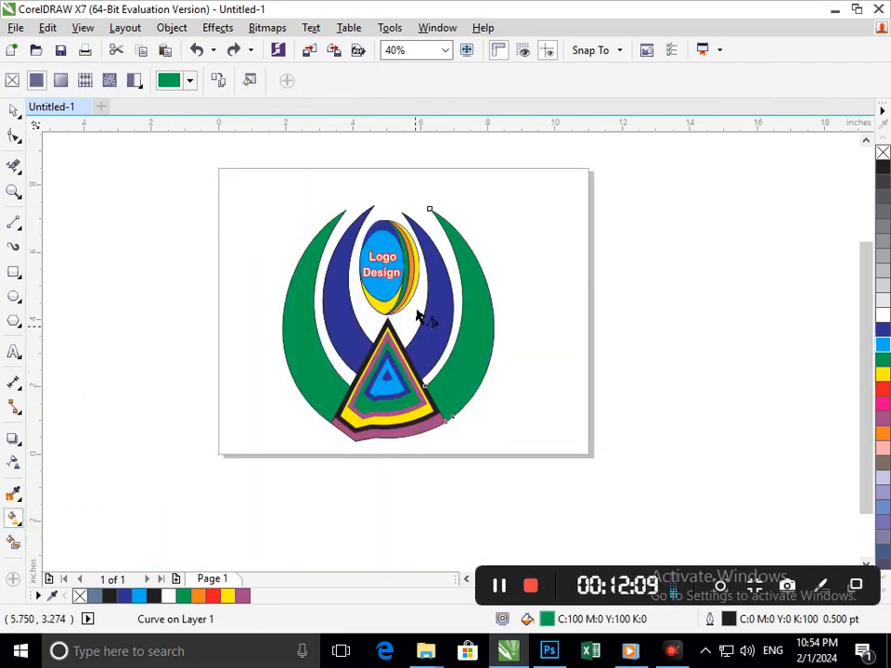
pyautogui.click(419, 371)
pyautogui.moveTo(410, 369); pyautogui.dragTo(412, 221)
pyautogui.click(884, 350)
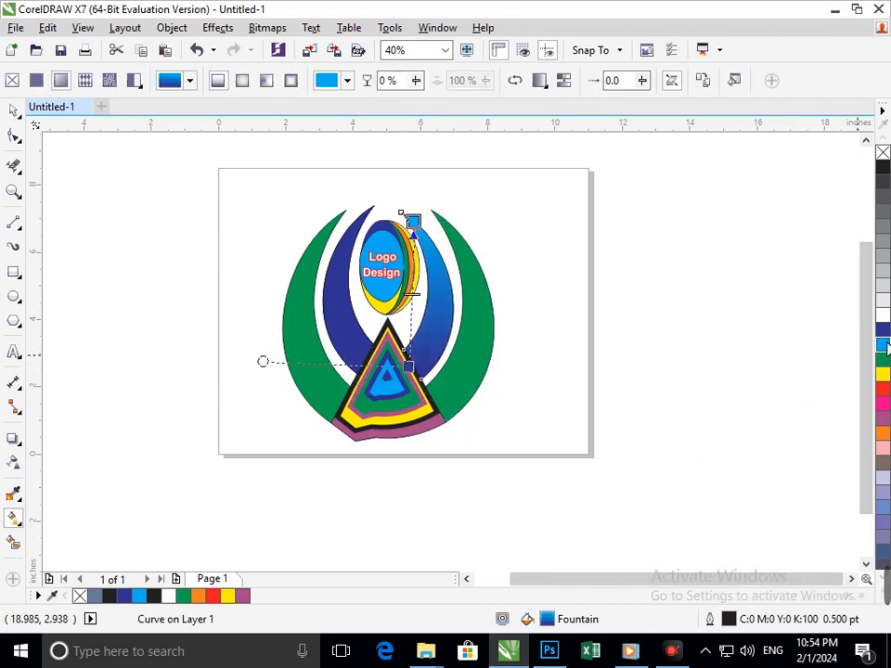
pyautogui.click(884, 360)
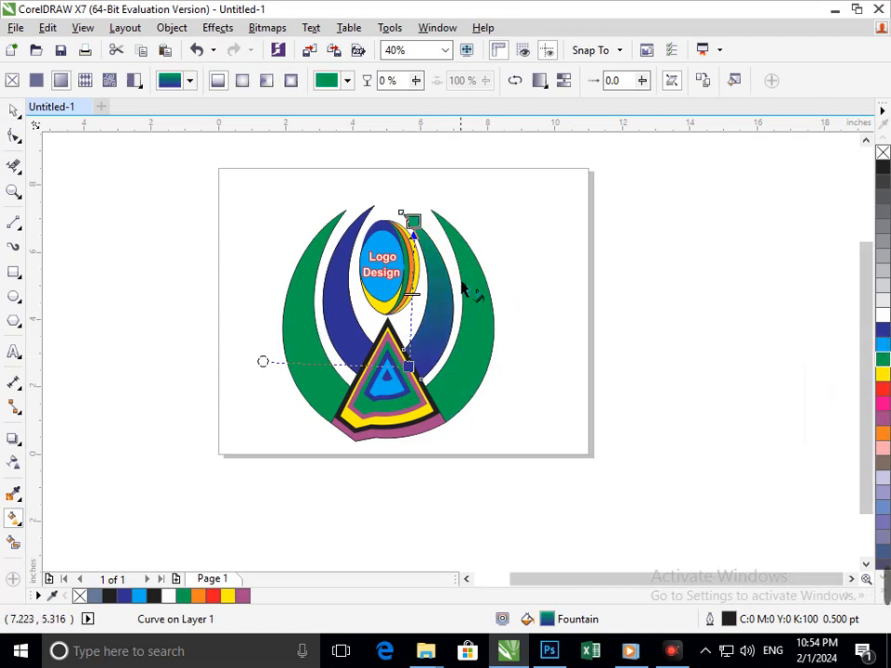
# Apply a linear fountain fill to the right outer crescent, running upwards from green at the base to orange at the tip.
pyautogui.click(449, 423)
pyautogui.moveTo(438, 407); pyautogui.dragTo(440, 216)
pyautogui.click(884, 330)
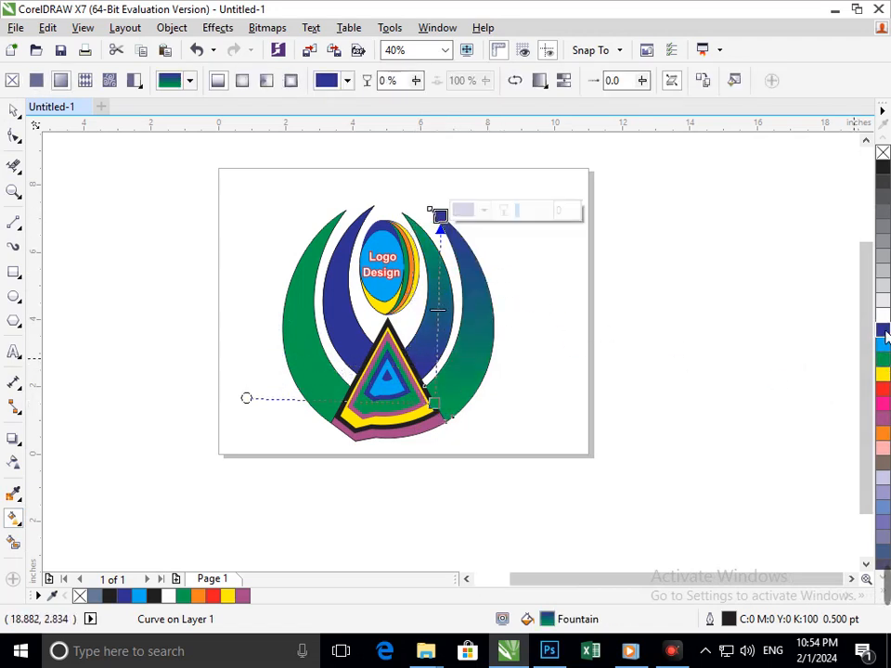
pyautogui.click(883, 432)
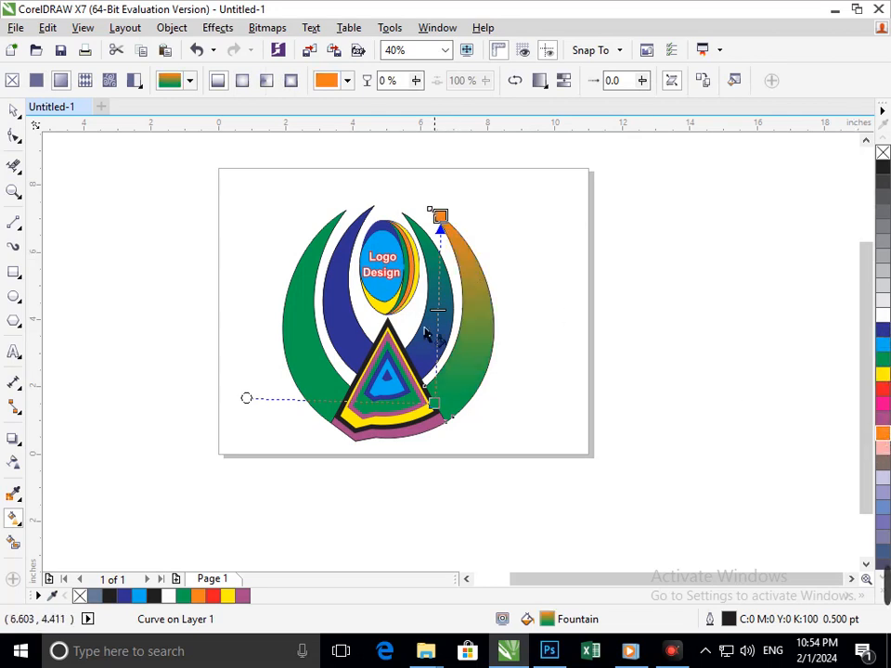
# Tilt the right outer crescent's gradient outward and change its upper end colour to a medium blue.
pyautogui.moveTo(440, 216); pyautogui.dragTo(486, 234)
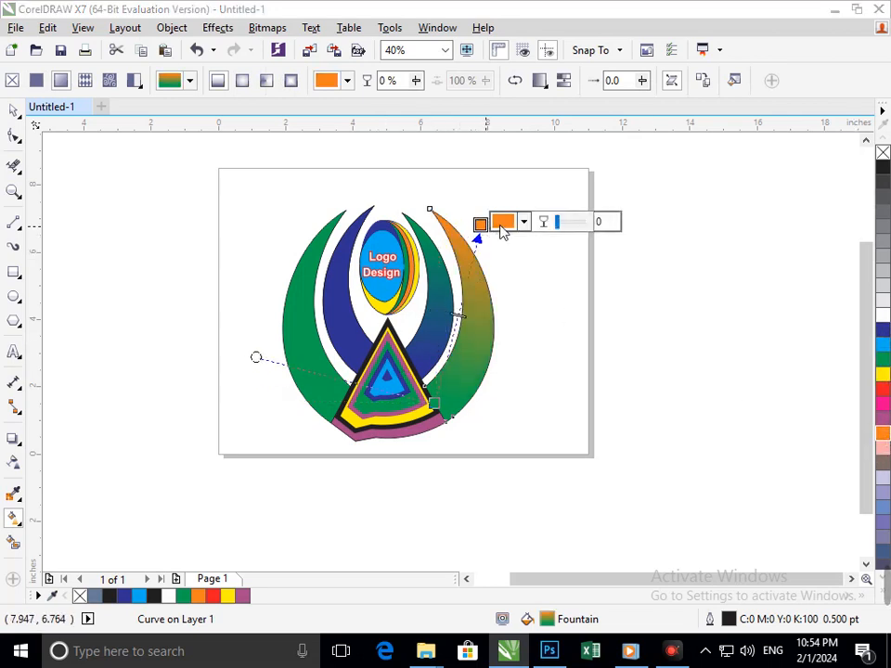
pyautogui.click(523, 221)
pyautogui.moveTo(612, 391)
pyautogui.mouseDown()
pyautogui.moveTo(615, 336)
pyautogui.moveTo(617, 394)
pyautogui.mouseUp()
pyautogui.click(594, 325)
pyautogui.click(592, 320)
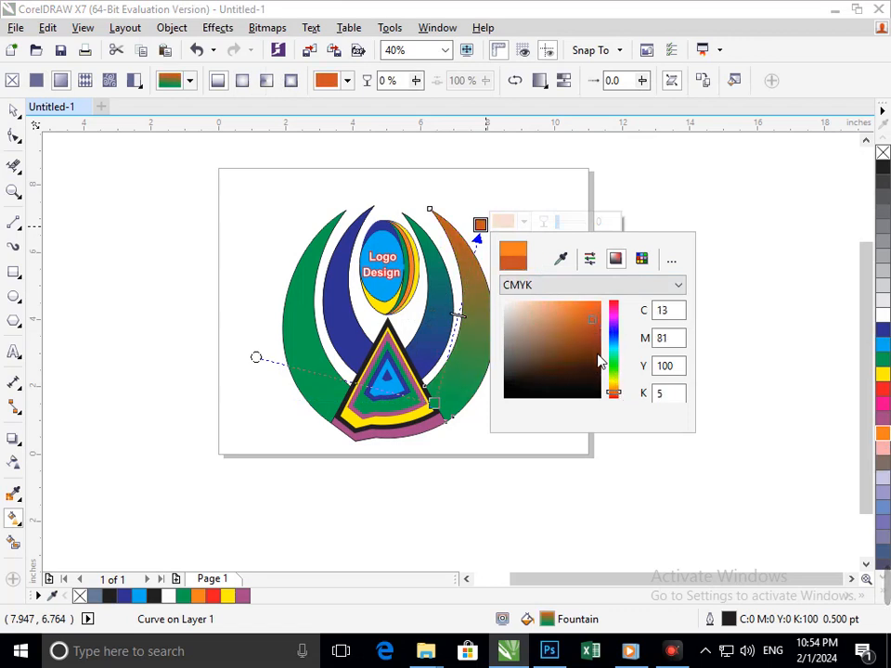
pyautogui.click(590, 309)
pyautogui.click(613, 333)
pyautogui.click(583, 302)
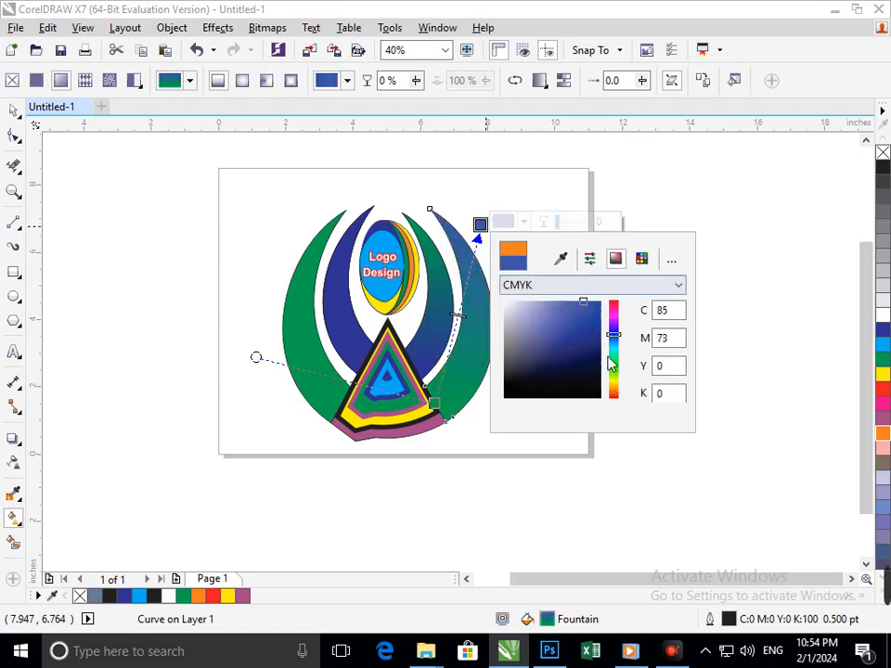
pyautogui.click(615, 366)
pyautogui.click(613, 341)
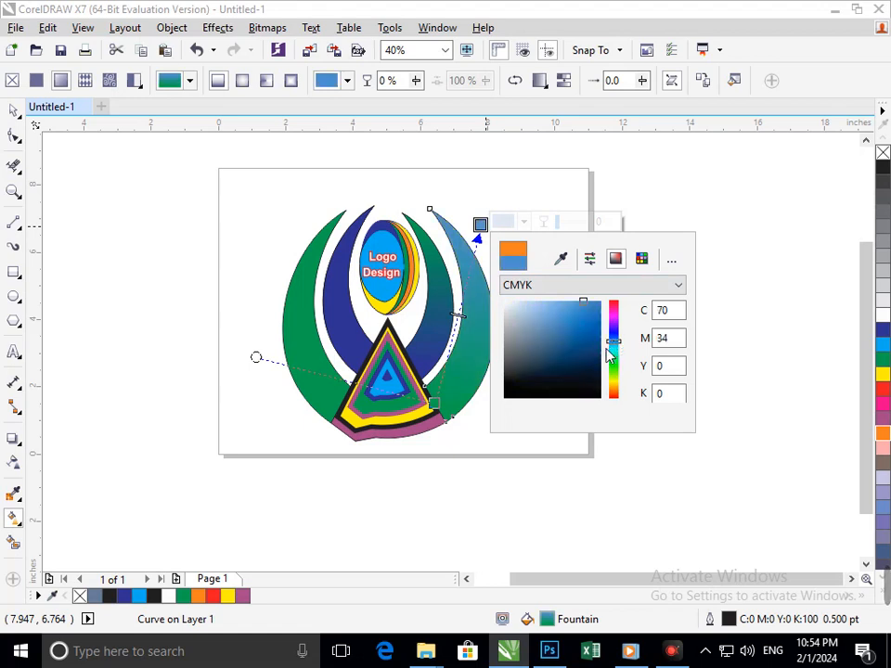
pyautogui.click(601, 304)
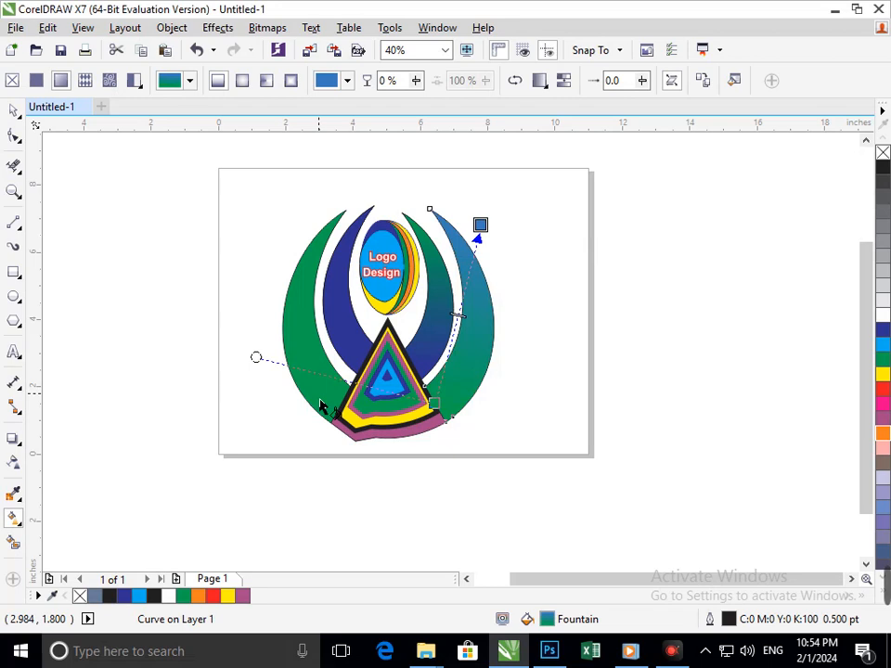
# Apply a linear fountain fill to the left outer crescent, running from green at the base to red at the tip.
pyautogui.click(256, 313)
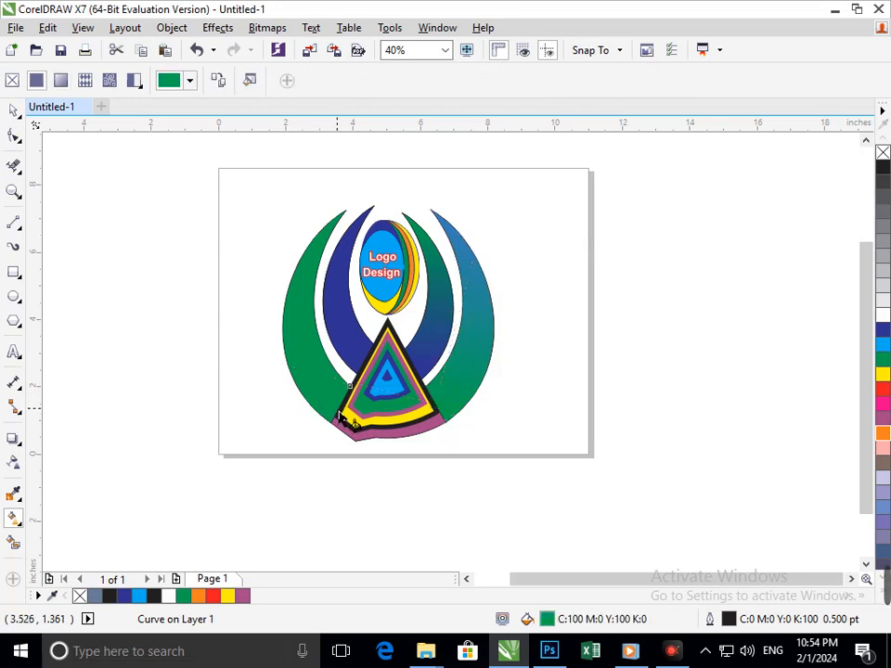
pyautogui.moveTo(306, 247); pyautogui.dragTo(317, 223)
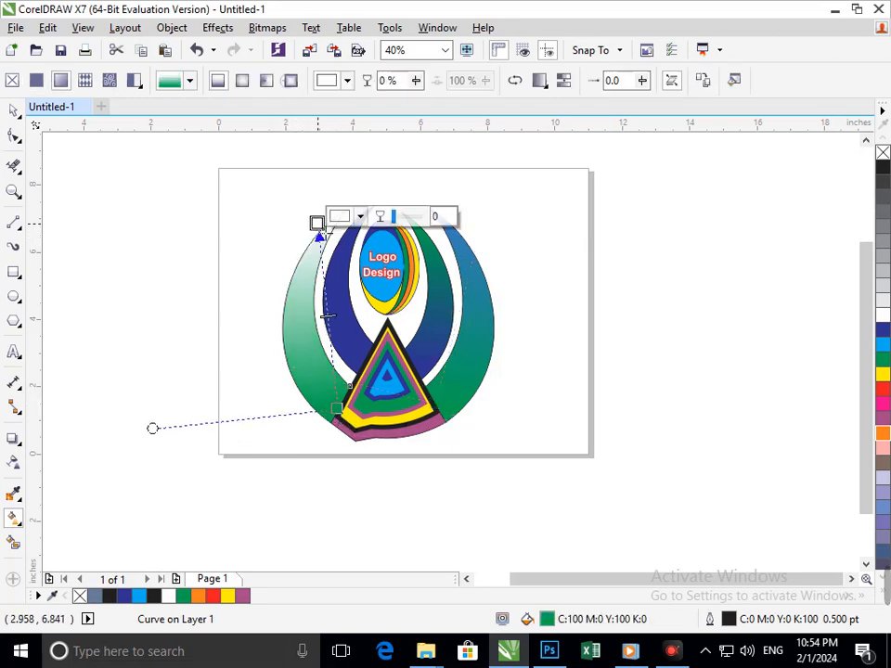
pyautogui.click(883, 389)
pyautogui.click(882, 376)
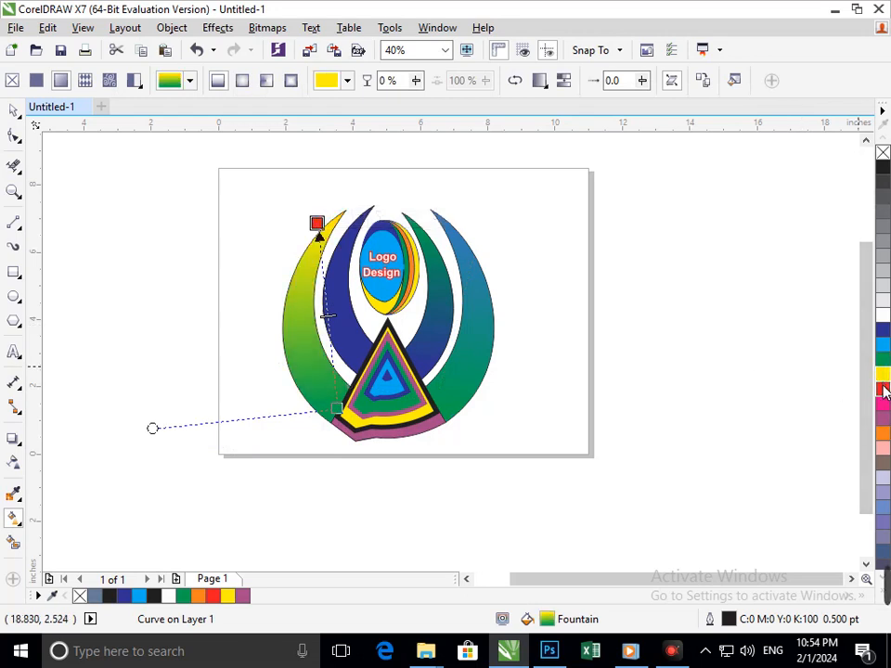
pyautogui.click(882, 389)
# Try a linear fountain fill on the left inner crescent, running from dark blue at the base to white at the tip.
pyautogui.click(364, 375)
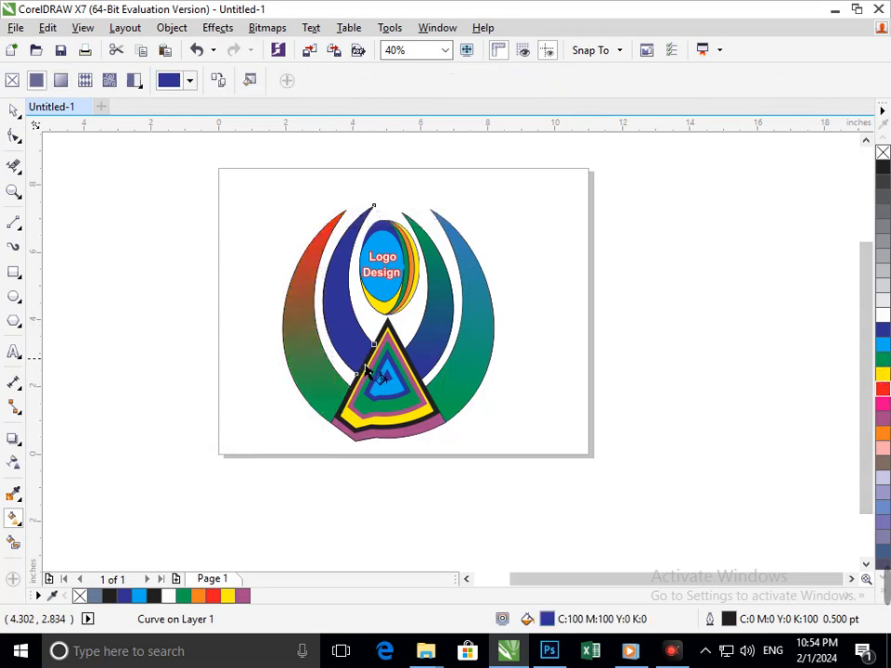
pyautogui.moveTo(366, 370); pyautogui.dragTo(344, 208)
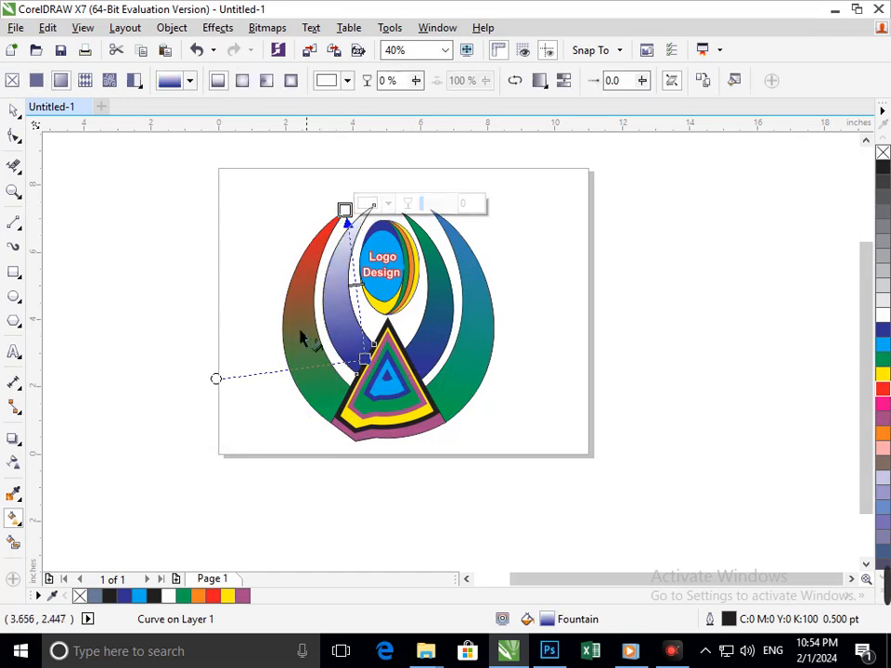
pyautogui.click(13, 110)
pyautogui.click(192, 370)
# Undo the fountain fills on both left crescents and the blue, tilted gradient edits on the right outer crescent.
pyautogui.hotkey('ctrl', 'z')
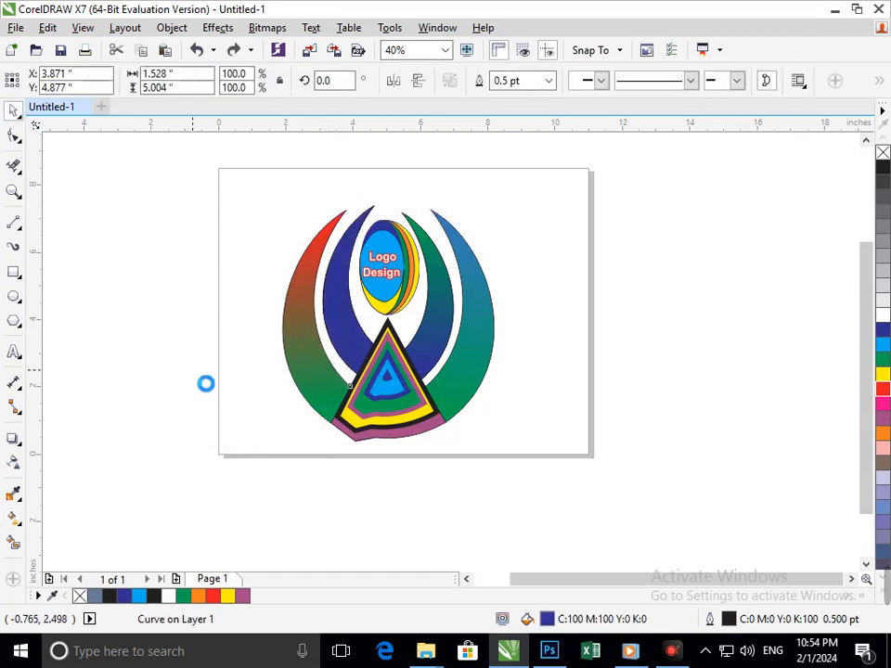
pyautogui.hotkey('ctrl', 'z')
pyautogui.hotkey('ctrl', 'z')
pyautogui.hotkey('ctrl', 'z')
pyautogui.hotkey('ctrl', 'z')
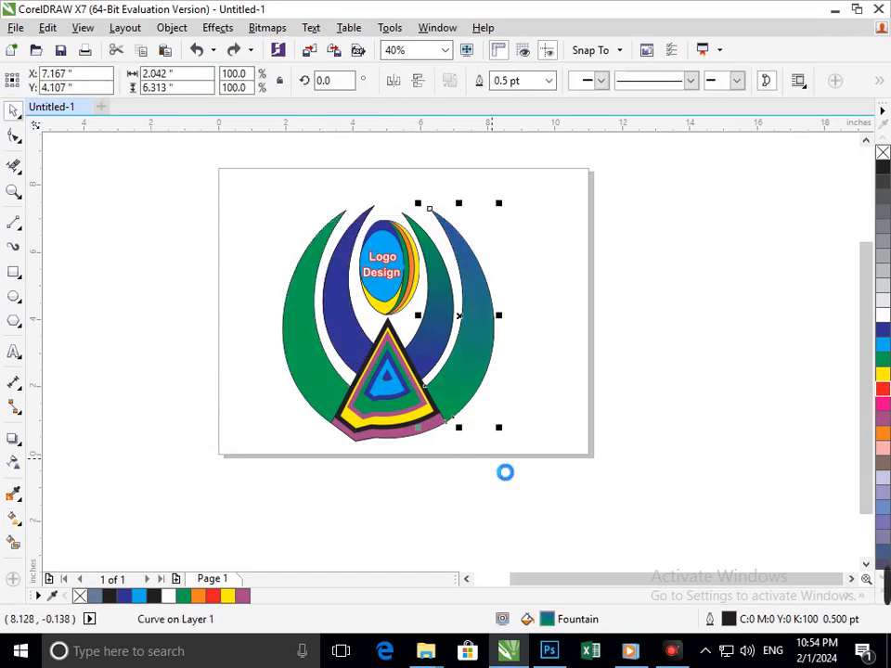
pyautogui.hotkey('ctrl', 'z')
pyautogui.click(511, 453)
pyautogui.moveTo(452, 391); pyautogui.dragTo(530, 367)
pyautogui.hotkey('ctrl', 'z')
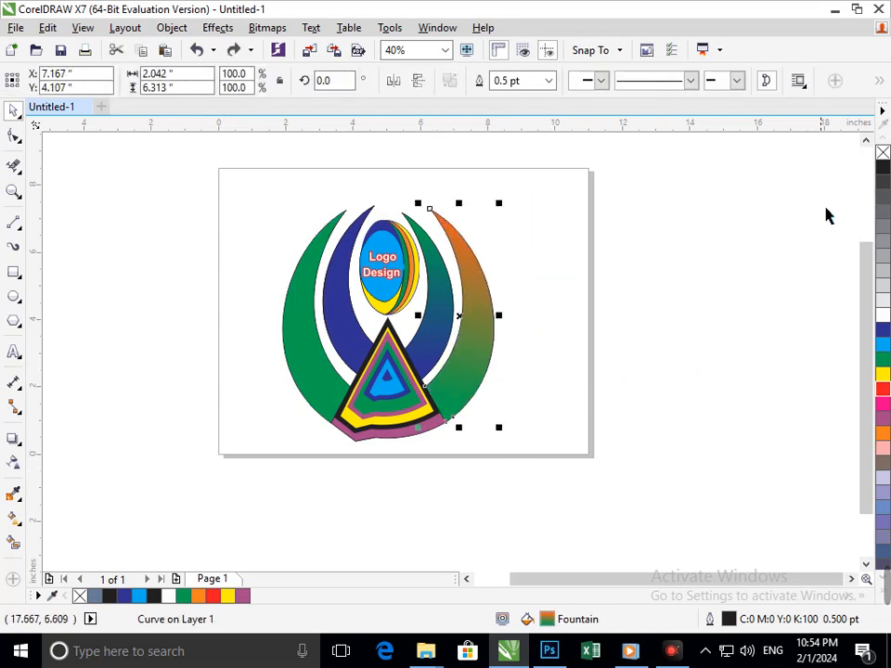
# Fill the right outer crescent and the right inner crescent with solid black.
pyautogui.click(883, 167)
pyautogui.click(457, 325)
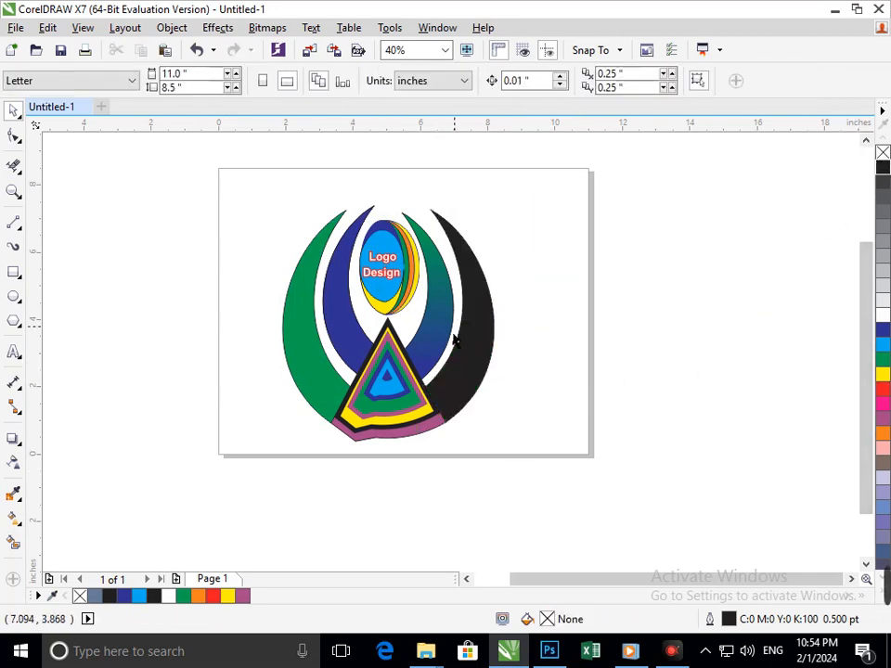
pyautogui.click(448, 336)
pyautogui.click(884, 169)
pyautogui.click(294, 456)
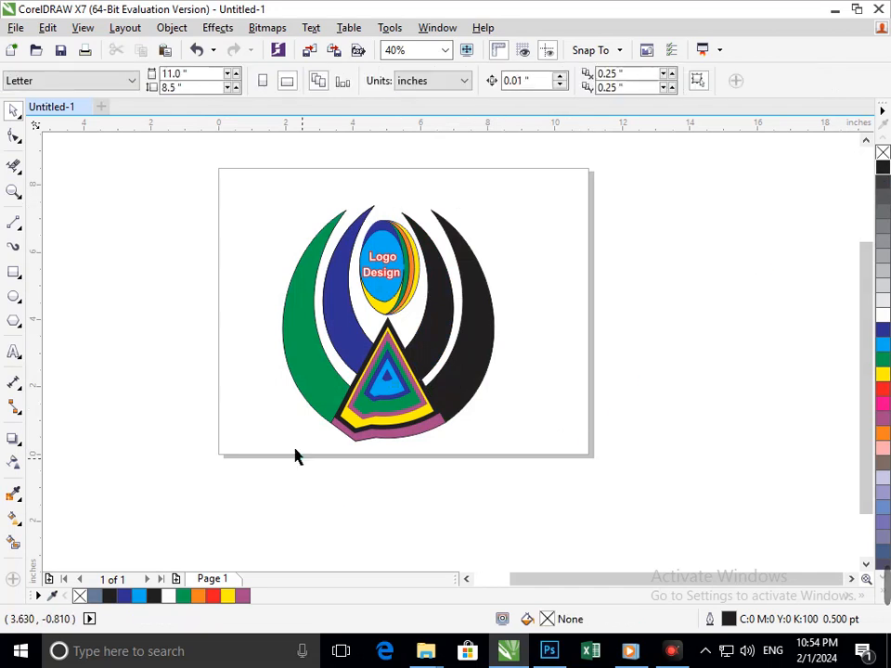
# Select both left crescents and set their fill and outline to red.
pyautogui.click(309, 416)
pyautogui.keyDown('shift'); pyautogui.click(350, 366); pyautogui.keyUp('shift')
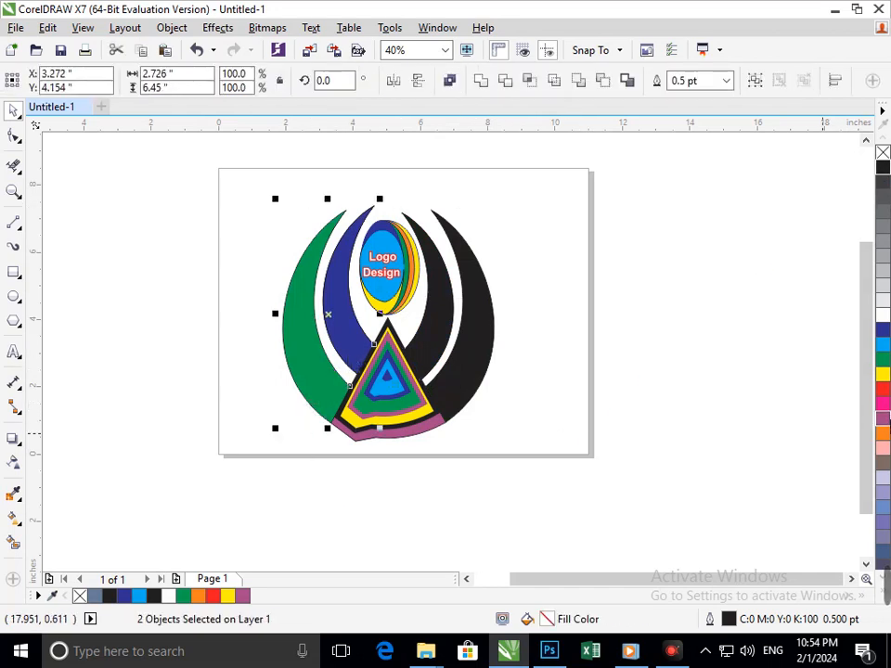
pyautogui.click(883, 391)
pyautogui.rightClick(883, 391)
pyautogui.click(714, 454)
# Recolour the fill and outline of both left crescents to green.
pyautogui.press('F3')
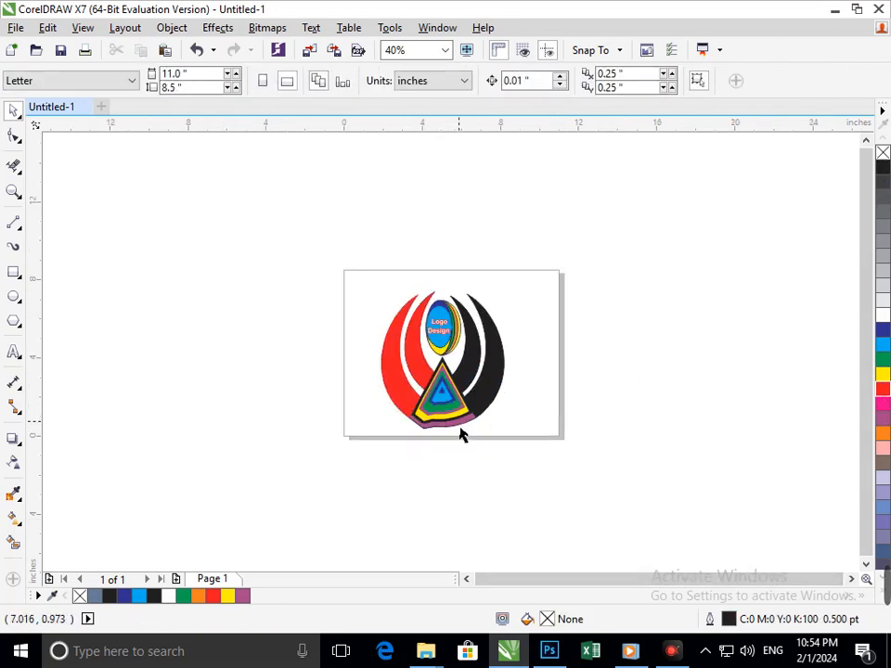
pyautogui.press('F2')
pyautogui.moveTo(343, 248); pyautogui.dragTo(600, 470)
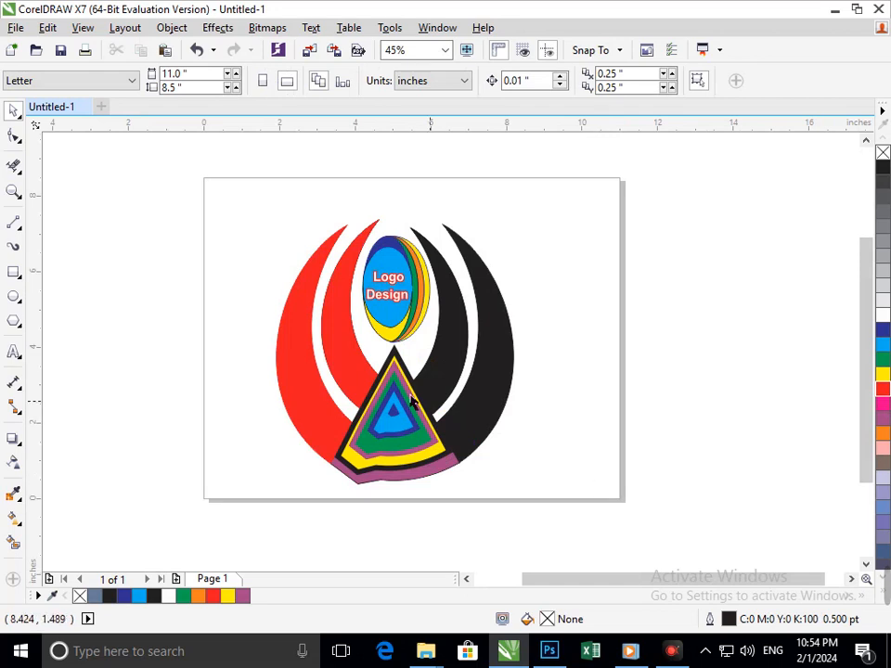
pyautogui.click(345, 399)
pyautogui.keyDown('shift'); pyautogui.click(323, 449); pyautogui.keyUp('shift')
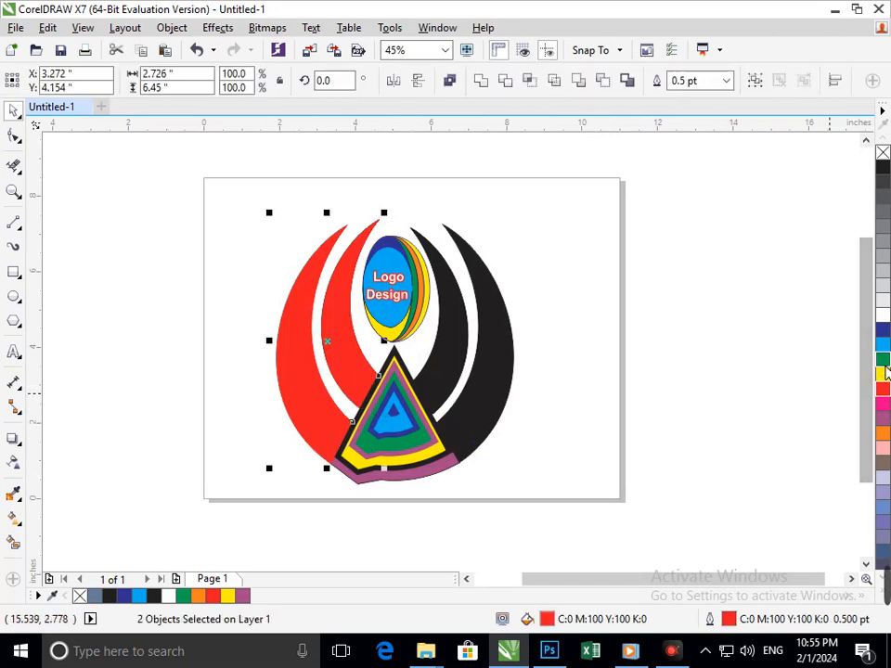
pyautogui.click(882, 359)
pyautogui.click(571, 453)
# Apply an inside contour of 1 step with a 0.311" offset to the right outer crescent.
pyautogui.rightClick(445, 431)
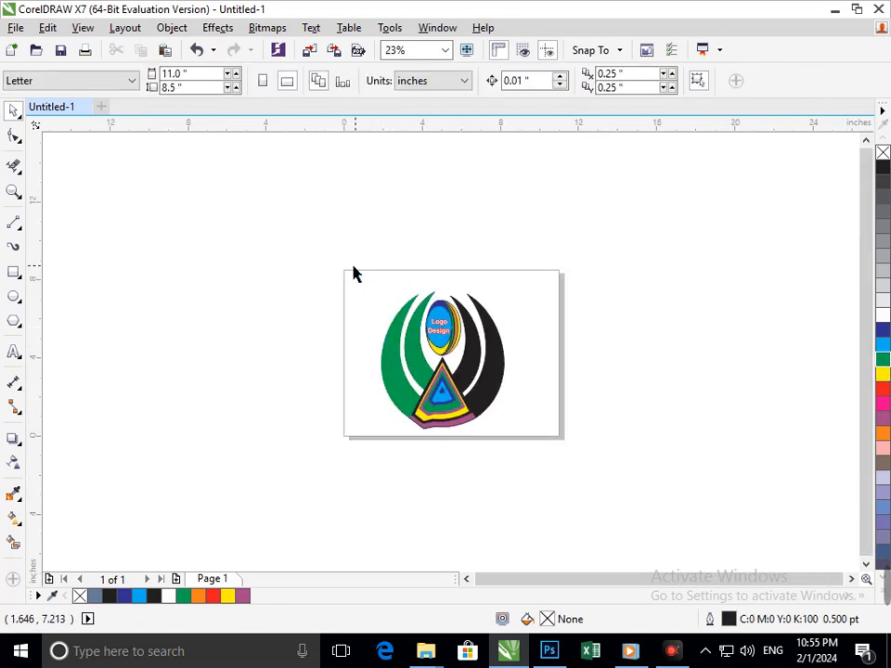
pyautogui.press('F2')
pyautogui.moveTo(345, 245); pyautogui.dragTo(619, 498)
pyautogui.scroll(1, 329, 306)
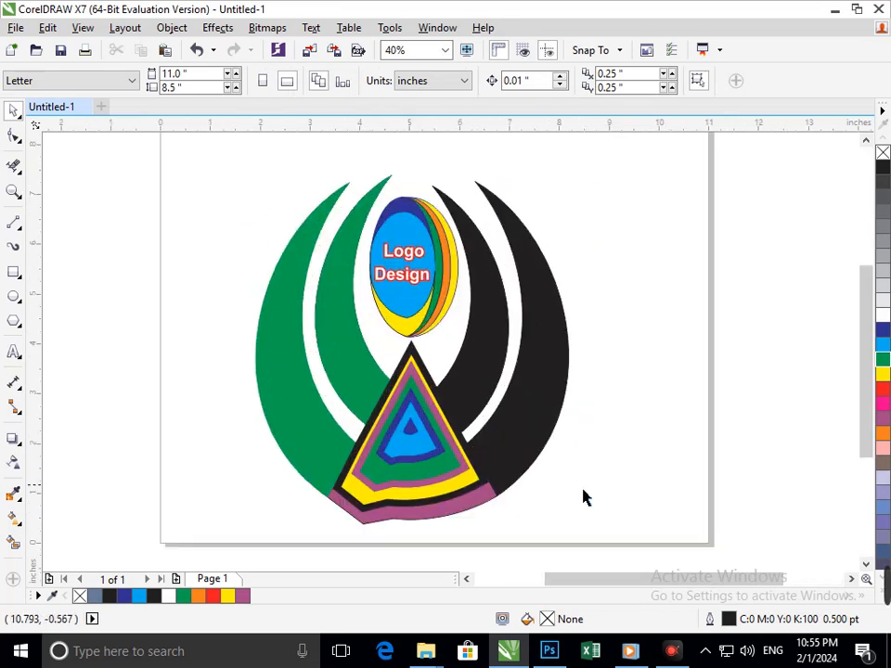
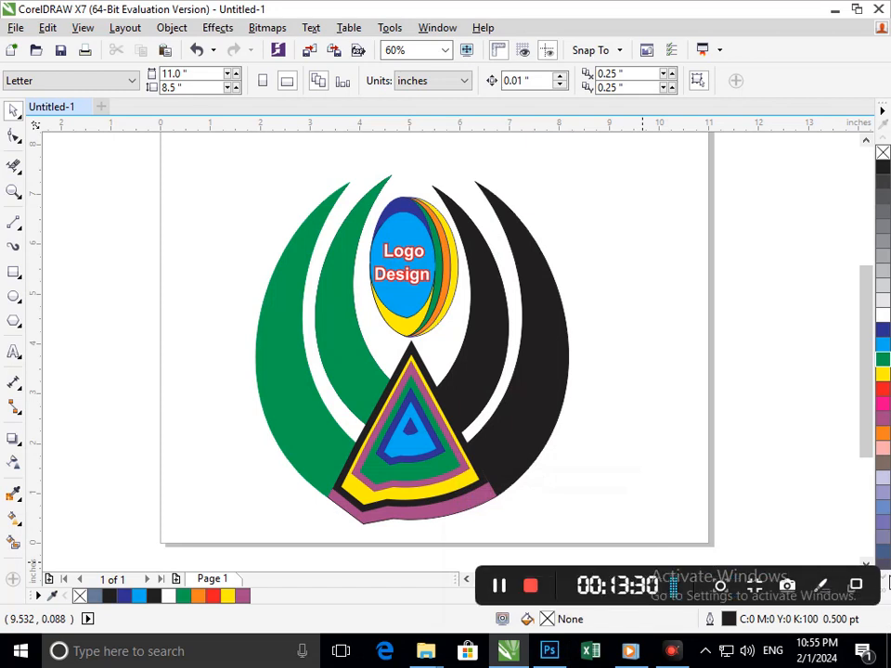
pyautogui.hotkey('ctrl', 'z')
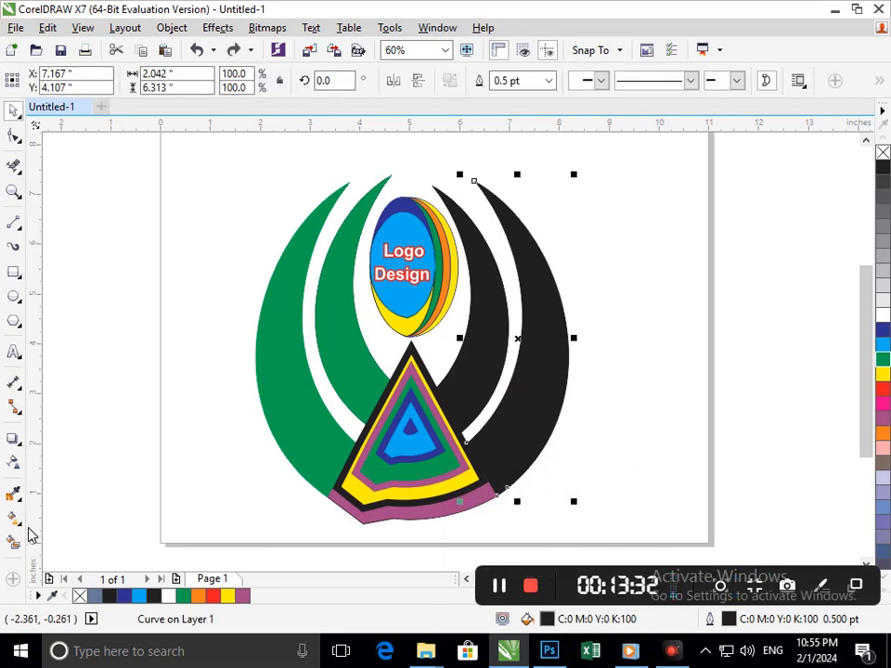
pyautogui.click(21, 444)
pyautogui.click(94, 475)
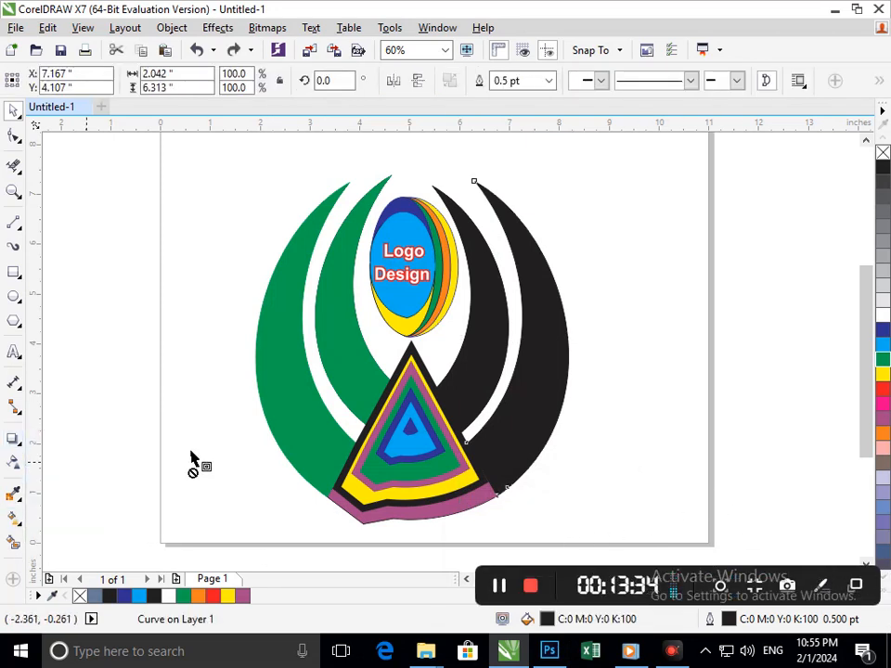
pyautogui.moveTo(336, 467); pyautogui.dragTo(492, 491)
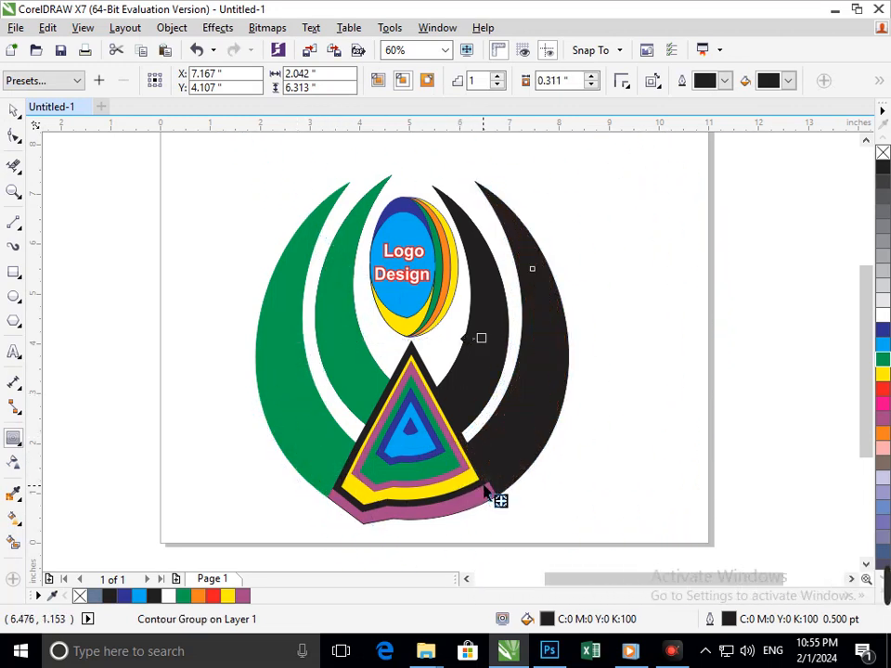
# Break the right outer crescent's contour group apart into separate objects.
pyautogui.click(169, 31)
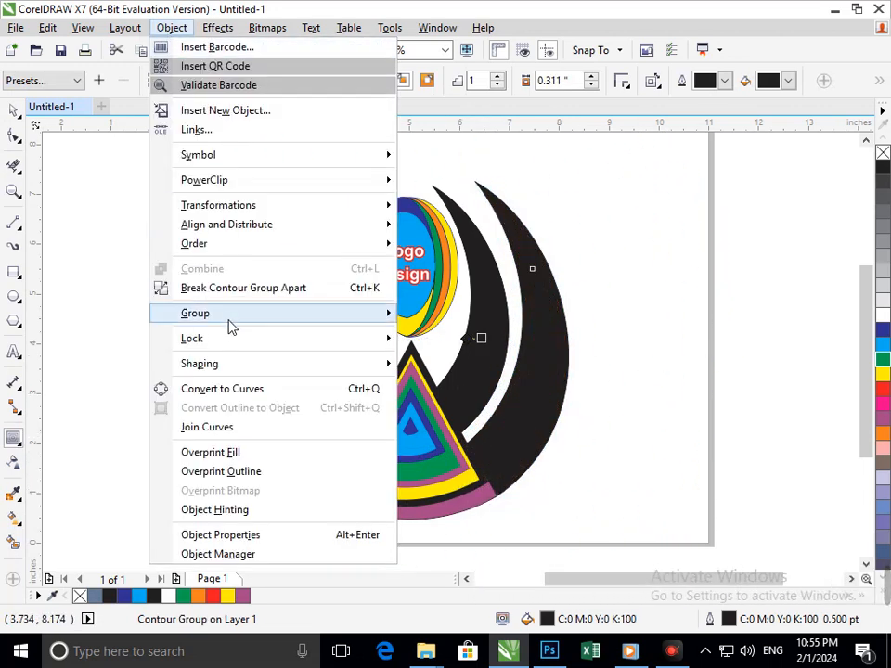
pyautogui.click(232, 288)
pyautogui.click(627, 351)
pyautogui.click(552, 384)
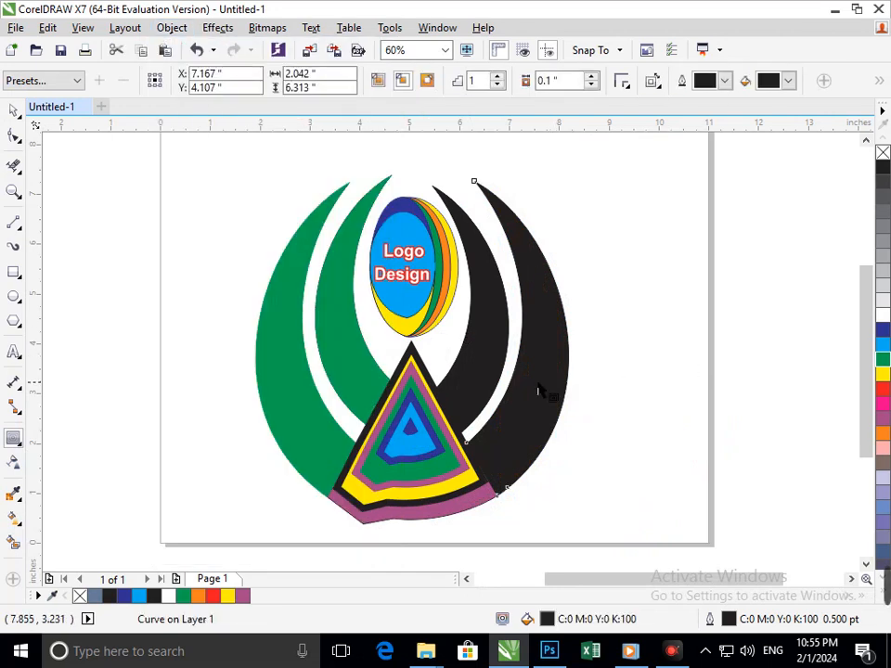
pyautogui.click(13, 110)
pyautogui.moveTo(557, 401); pyautogui.dragTo(620, 434)
pyautogui.hotkey('ctrl', 'z')
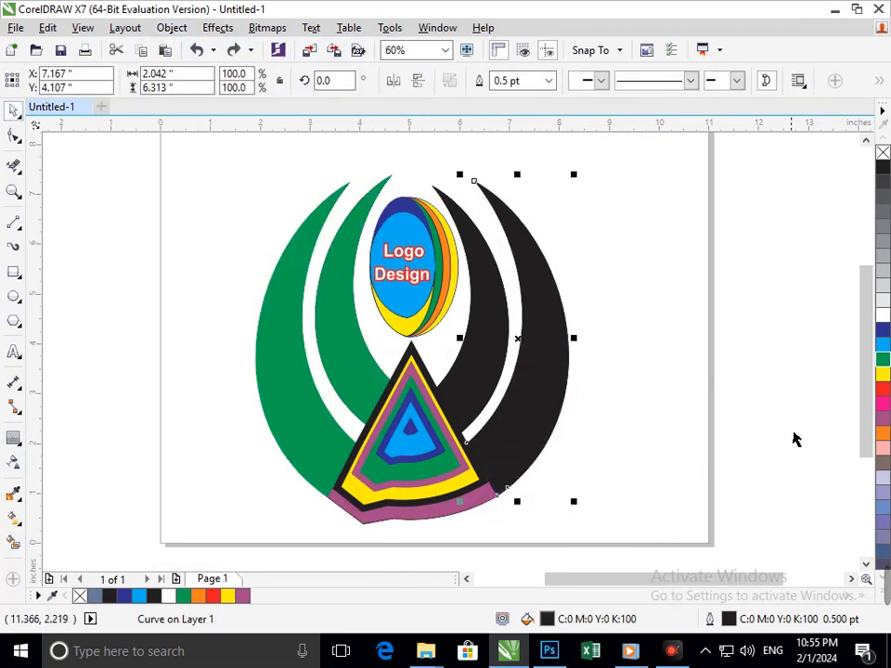
# Fill the right outer crescent with dark blue and the smaller shape inside it with white.
pyautogui.click(883, 329)
pyautogui.click(581, 475)
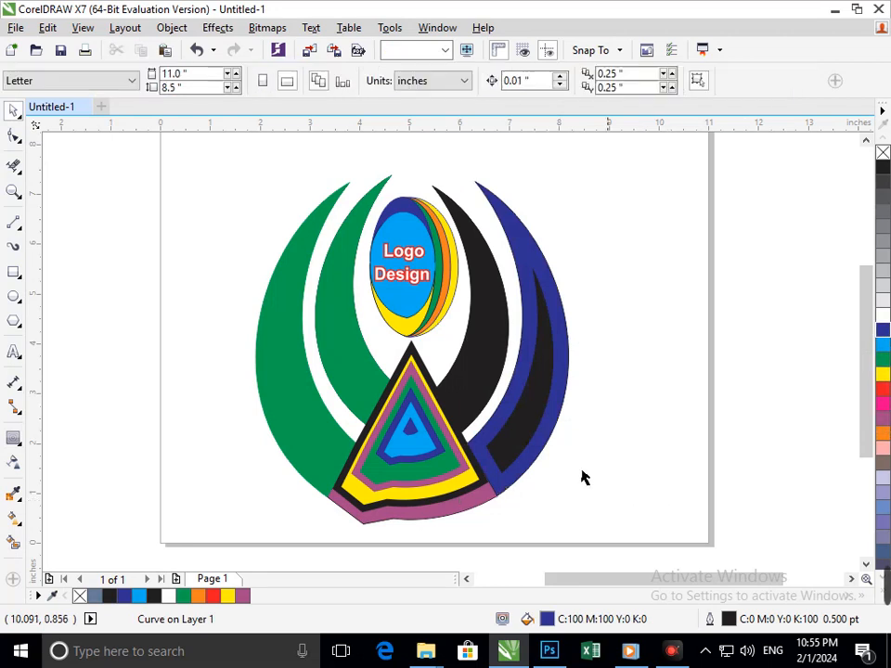
pyautogui.click(522, 449)
pyautogui.click(882, 314)
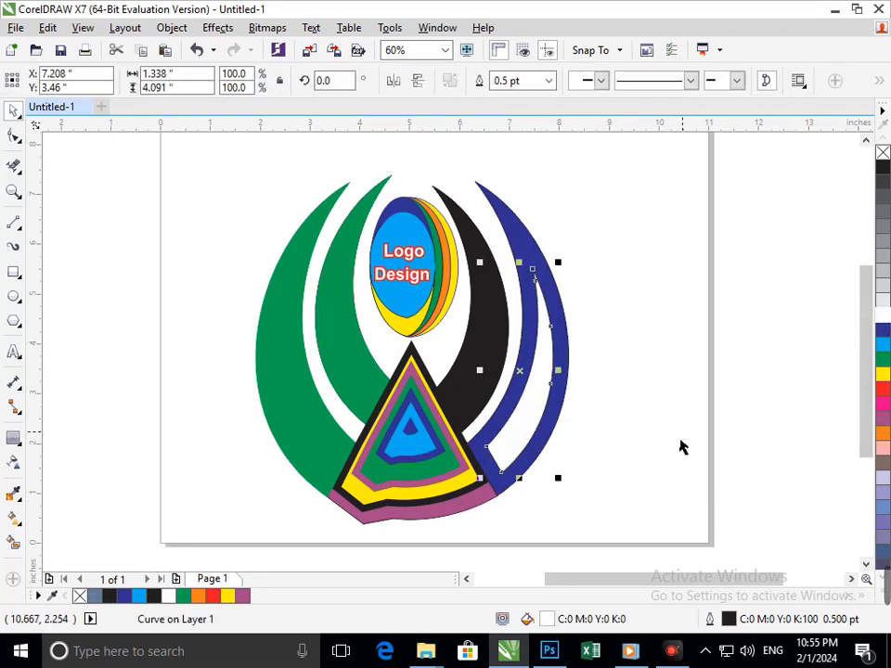
pyautogui.click(680, 446)
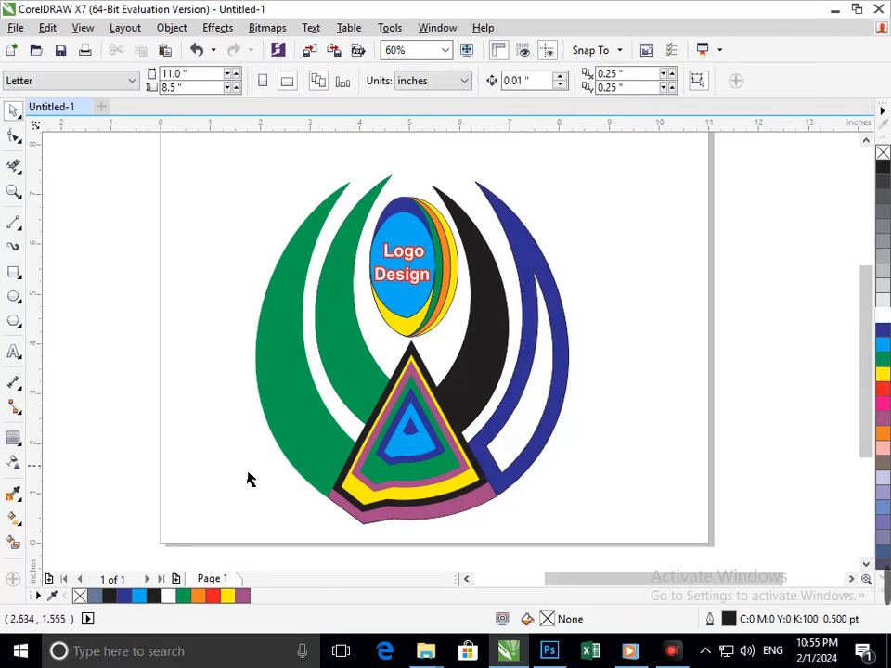
# Undo the dark blue and white fills on the right outer crescent and its inner shape.
pyautogui.click(312, 457)
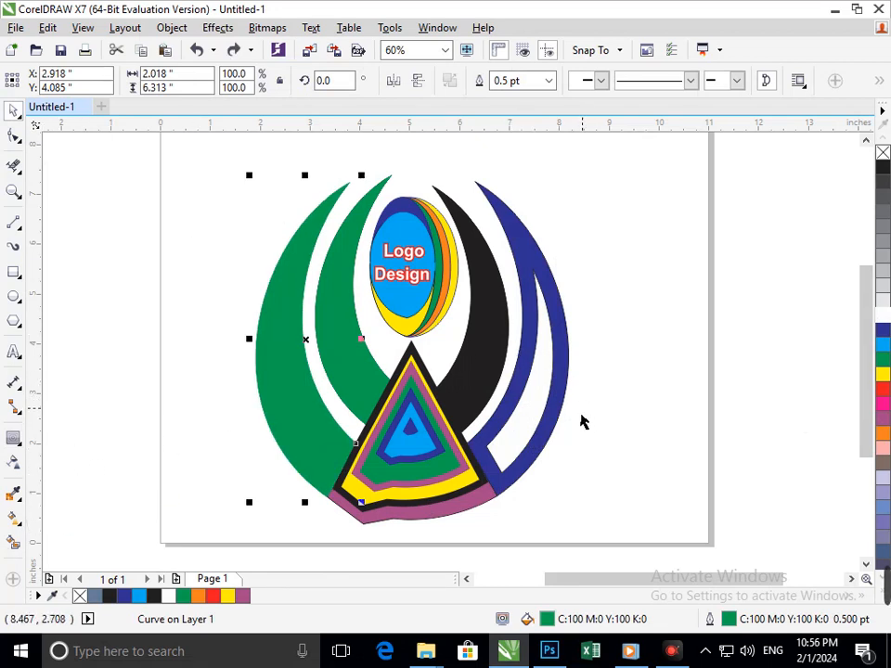
pyautogui.hotkey('ctrl', 'z')
pyautogui.click(665, 437)
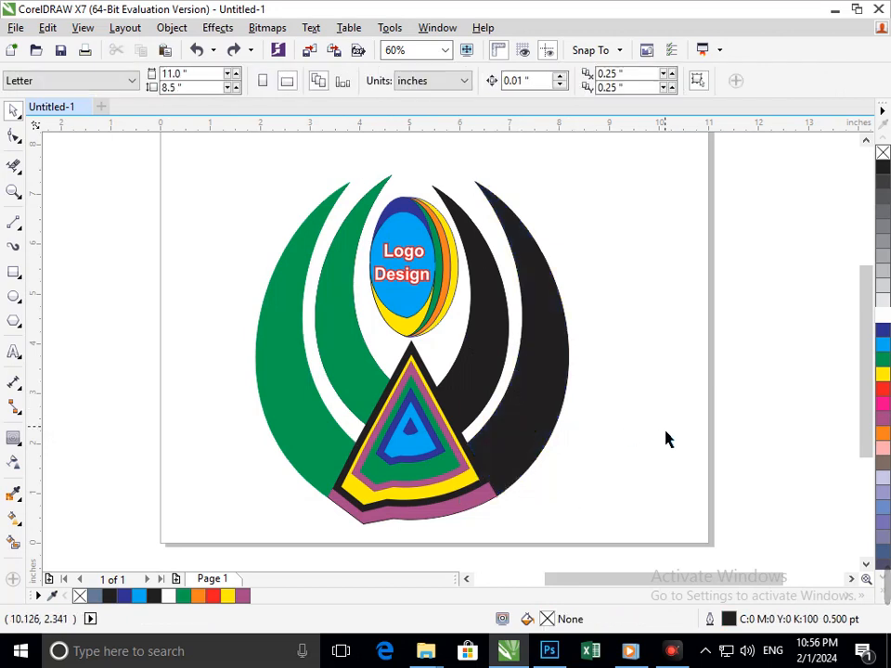
# Fill the smaller shape inside the right outer crescent with light blue.
pyautogui.click(550, 426)
pyautogui.click(882, 344)
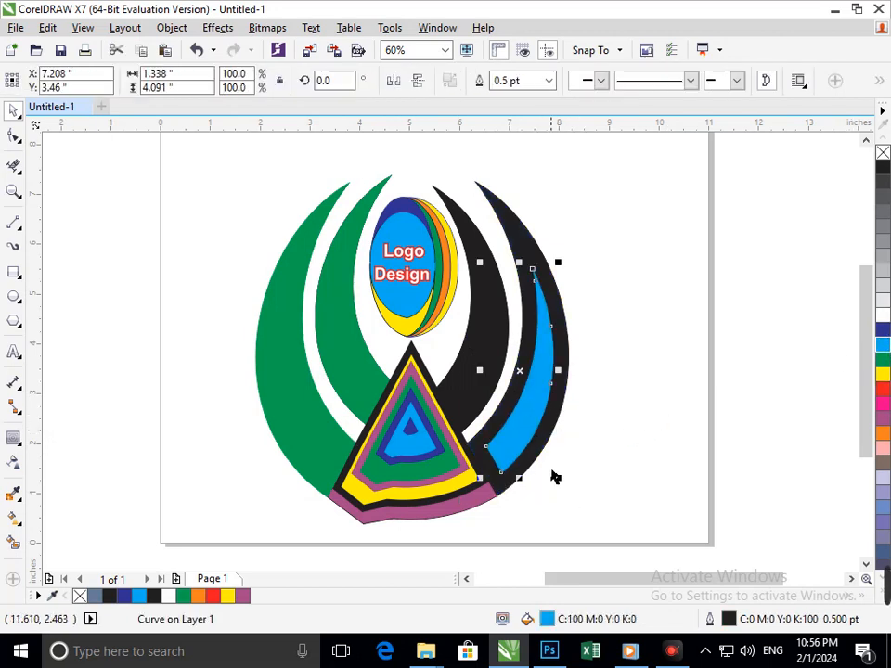
pyautogui.click(555, 476)
# Fill the right inner crescent and the right outer crescent with solid dark blue.
pyautogui.click(477, 394)
pyautogui.click(883, 329)
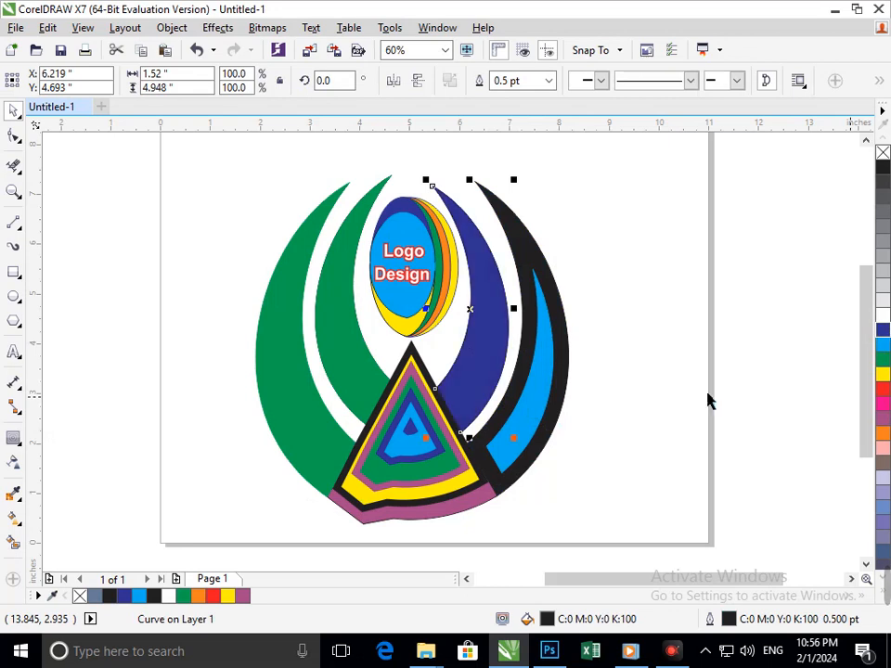
pyautogui.click(708, 400)
pyautogui.click(542, 275)
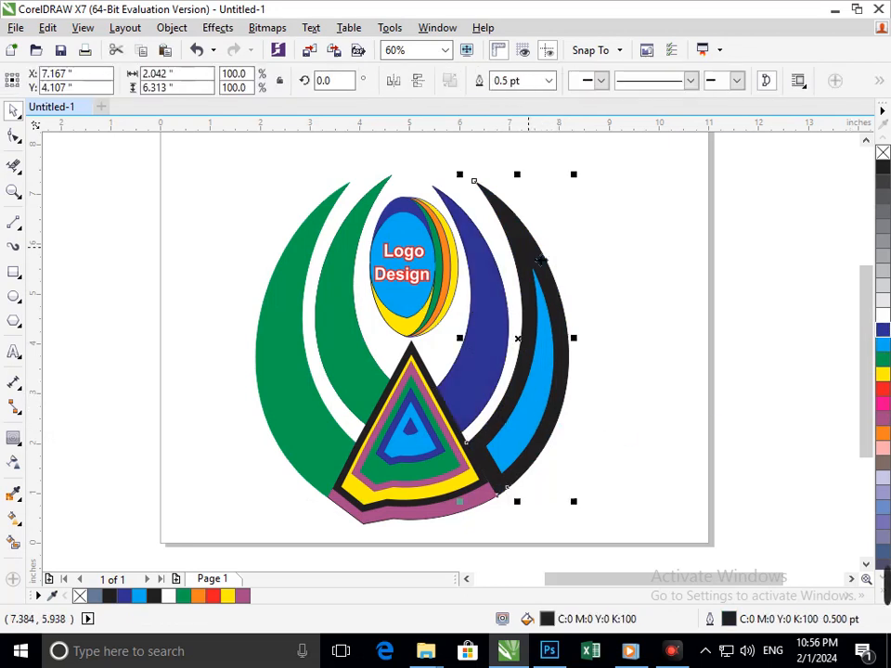
pyautogui.click(883, 329)
pyautogui.click(641, 424)
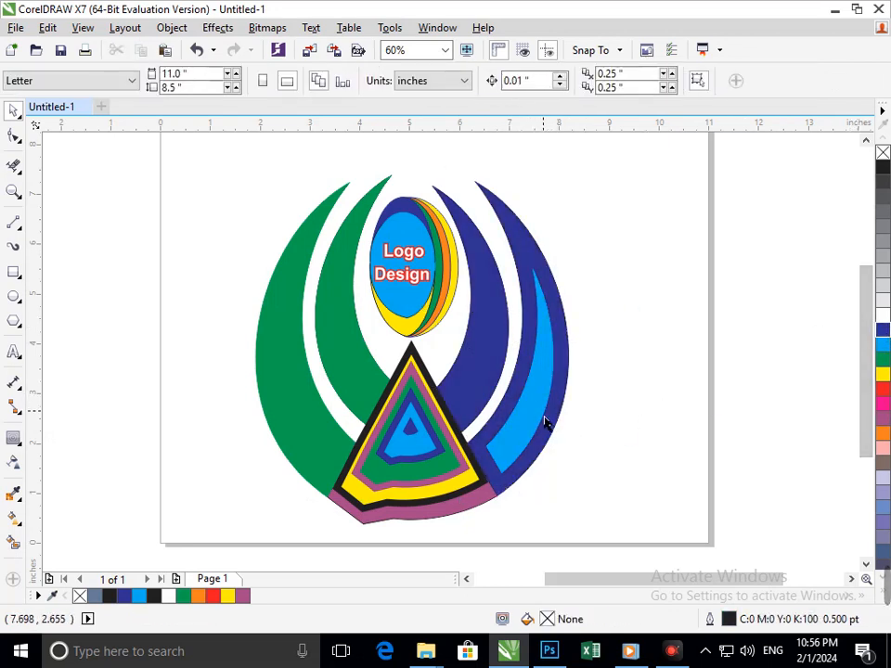
# Delete the light blue shape inside the right outer crescent.
pyautogui.moveTo(545, 420); pyautogui.dragTo(726, 449)
pyautogui.press('Delete')
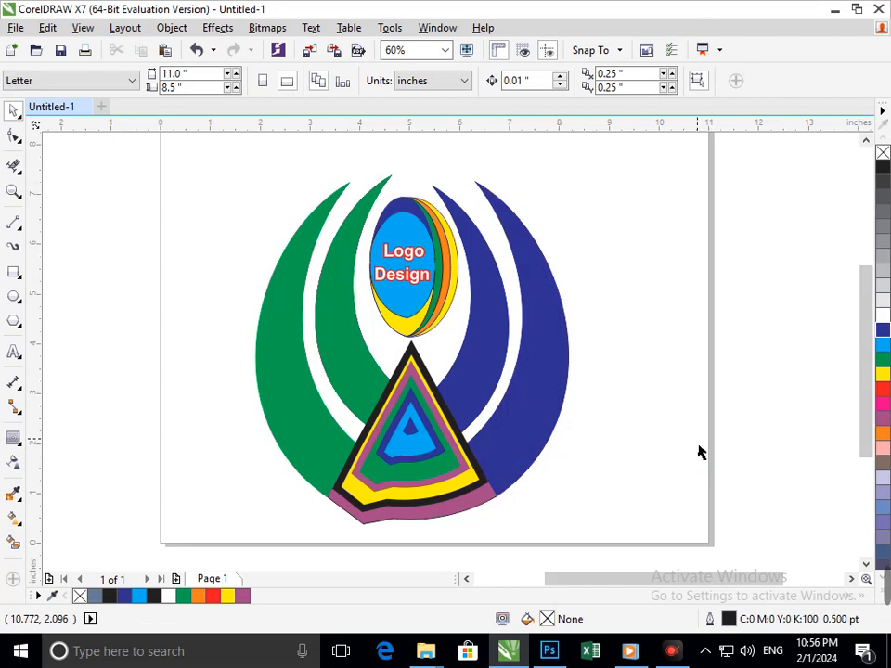
# Change the fill of the triangle's yellow band to black, after trying light blue.
pyautogui.click(448, 502)
pyautogui.click(883, 346)
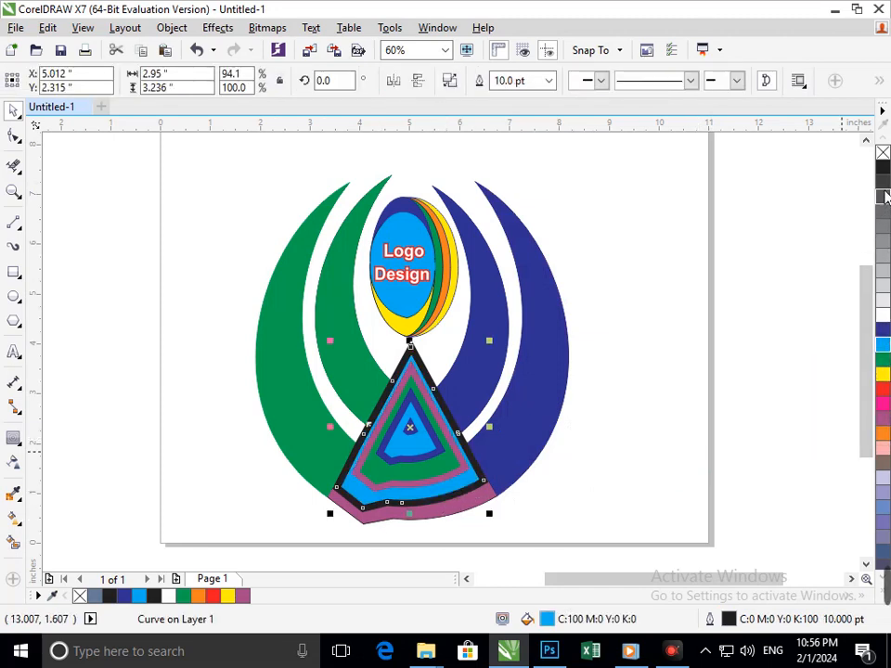
pyautogui.click(883, 167)
pyautogui.click(585, 489)
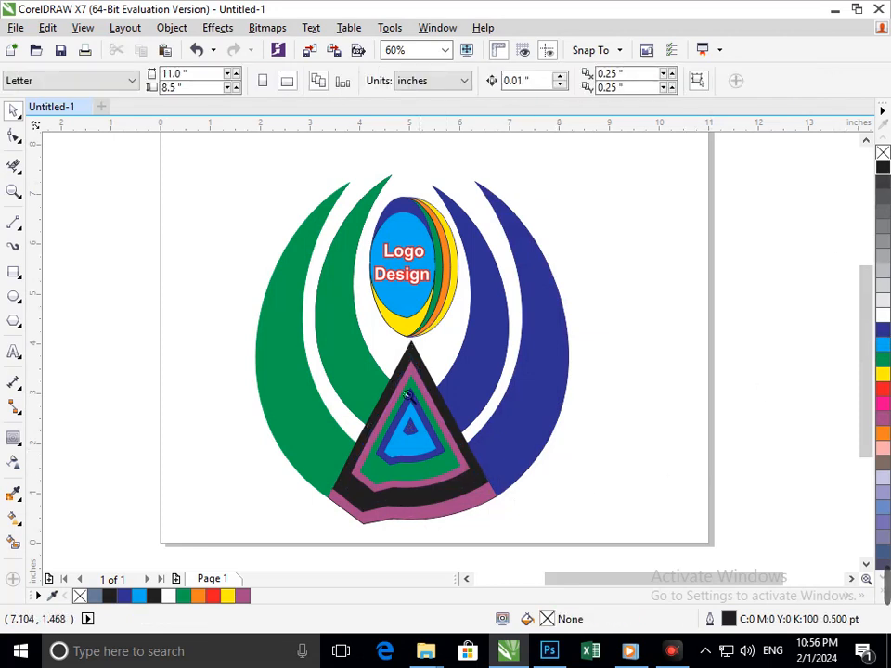
# Fill the right outer crescent and the right inner crescent with pink.
pyautogui.scroll(-2, 334, 278)
pyautogui.scroll(-2, 344, 282)
pyautogui.scroll(3, 482, 390)
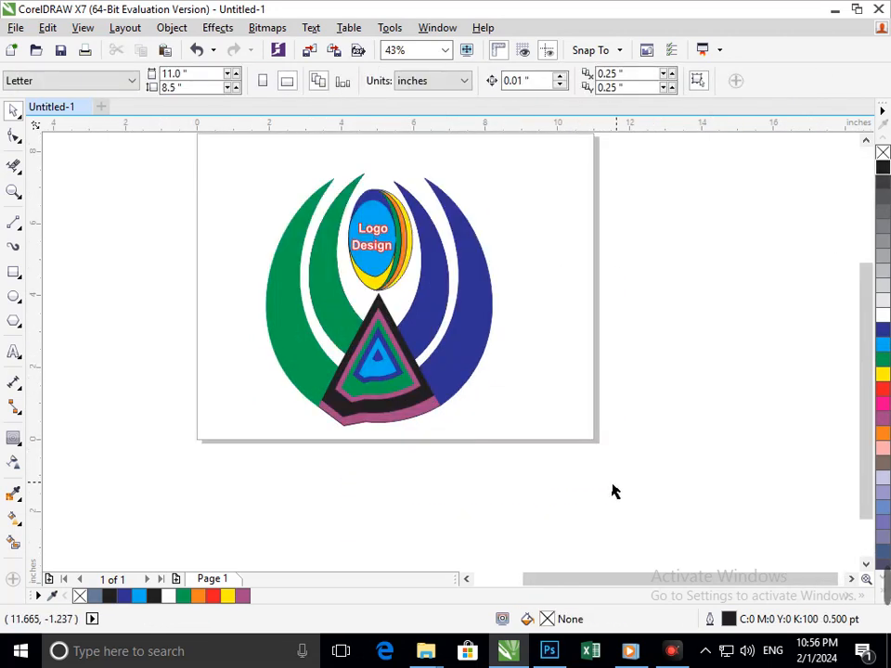
pyautogui.click(464, 385)
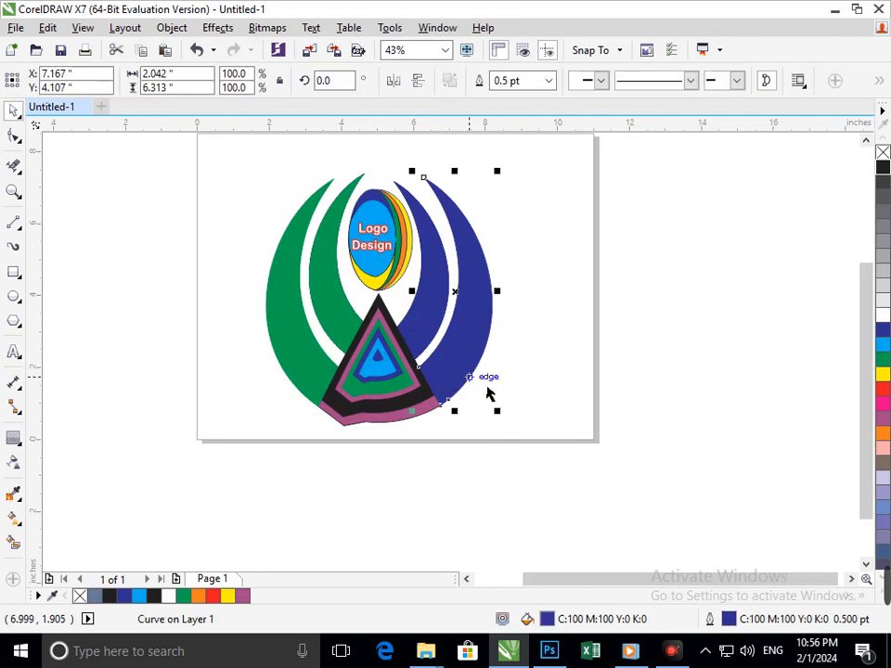
pyautogui.click(883, 411)
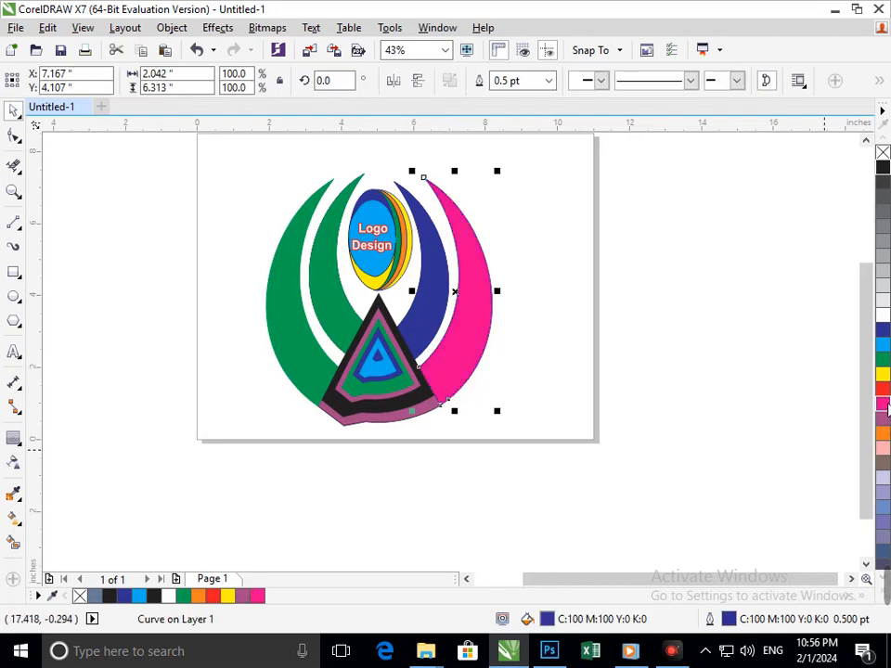
pyautogui.click(686, 430)
pyautogui.click(432, 343)
pyautogui.click(432, 344)
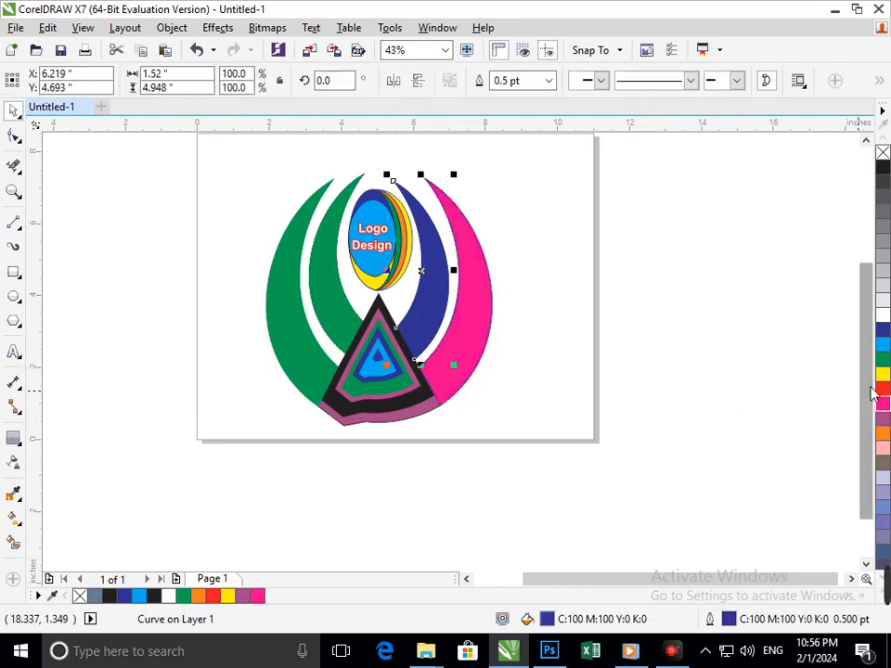
pyautogui.click(882, 404)
pyautogui.click(651, 541)
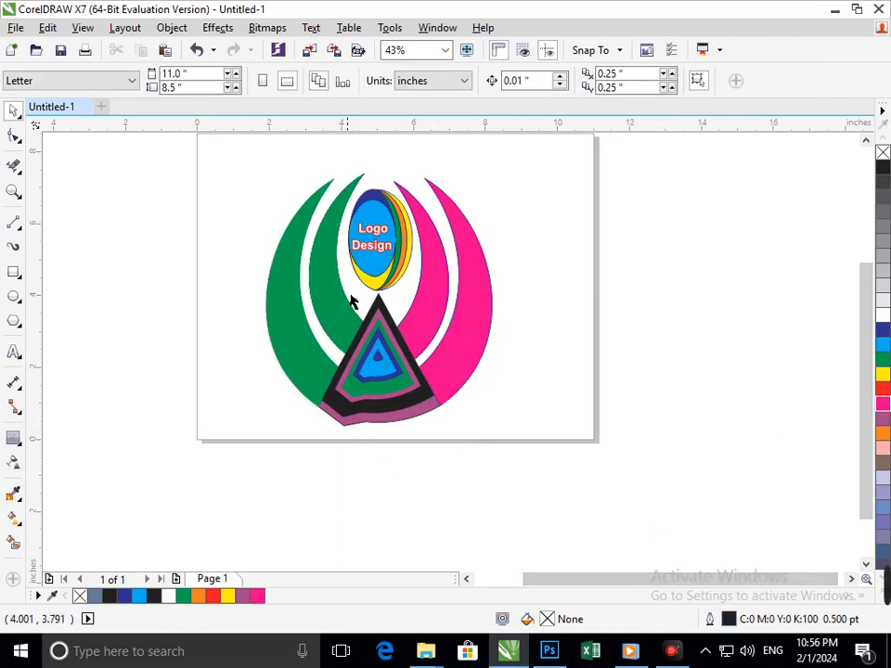
# Move the ellipse emblem off the page and remove the outlines from all the crescent and triangle shapes.
pyautogui.moveTo(390, 269); pyautogui.dragTo(657, 264)
pyautogui.click(209, 162)
pyautogui.moveTo(201, 143); pyautogui.dragTo(535, 472)
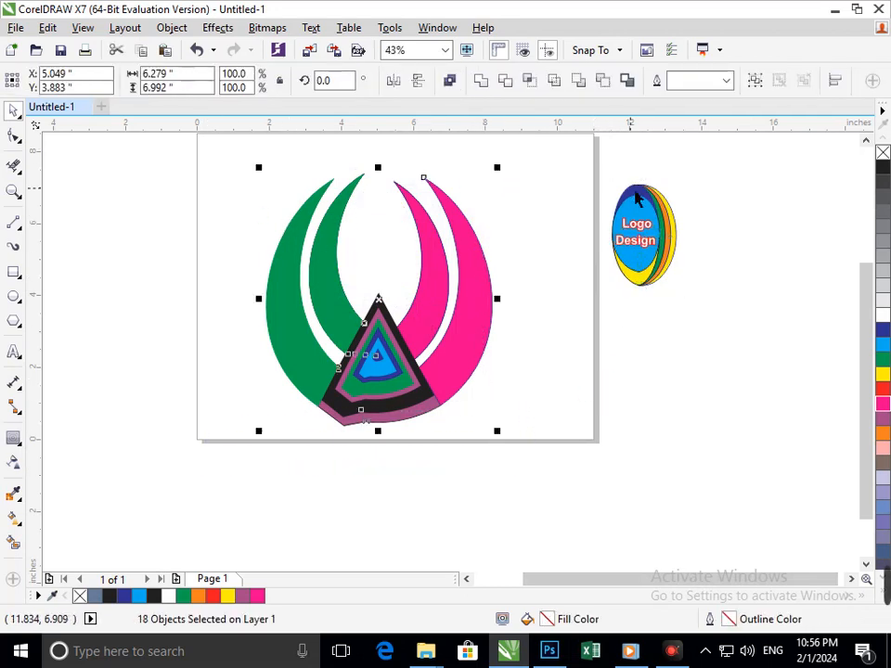
pyautogui.click(727, 79)
pyautogui.click(694, 97)
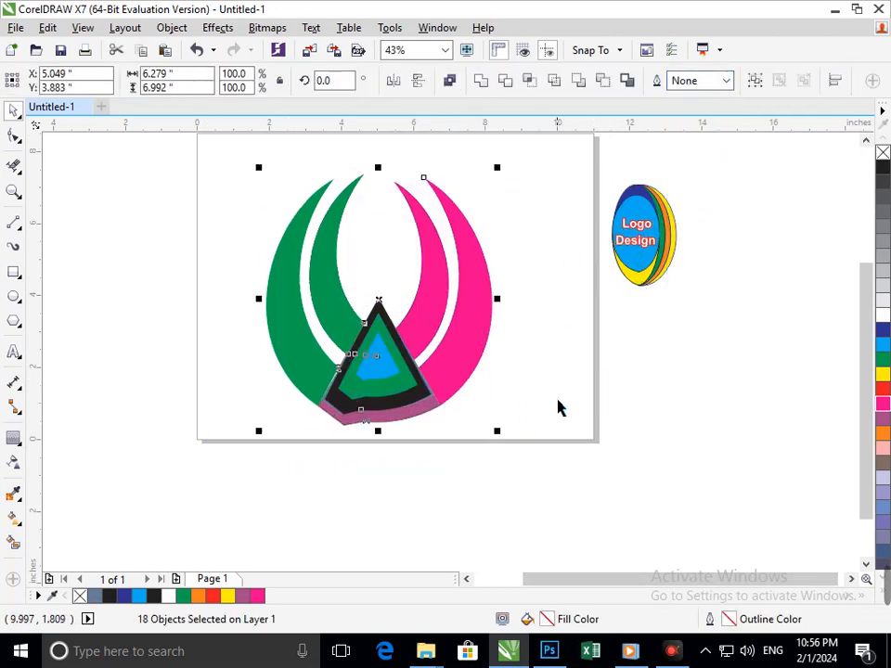
pyautogui.click(474, 425)
# Shift the blue-grey triangle behind the black band to X 5.005 and Y 2.301 inches.
pyautogui.moveTo(319, 367); pyautogui.dragTo(366, 409)
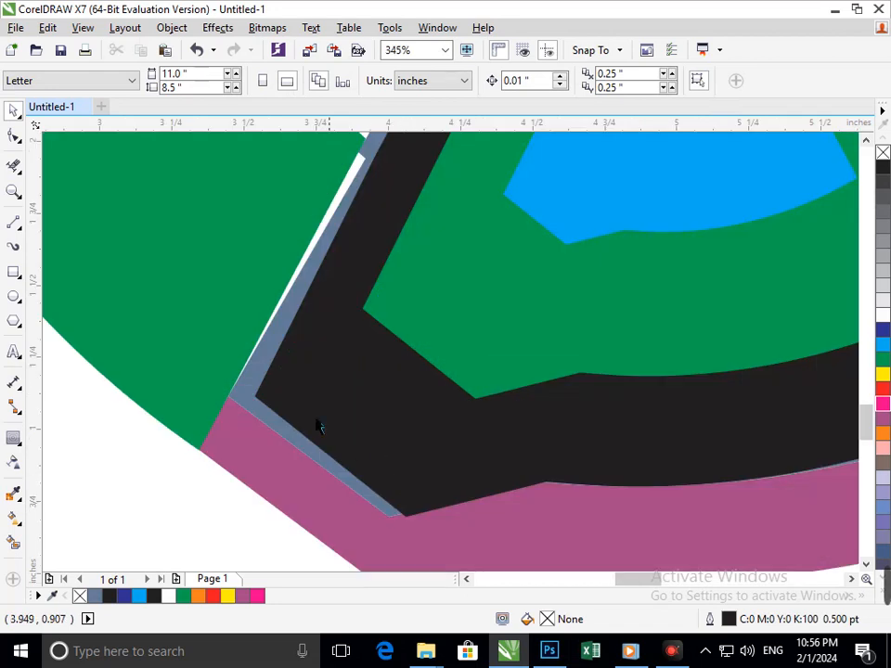
pyautogui.moveTo(330, 370); pyautogui.dragTo(377, 412)
pyautogui.press('F2')
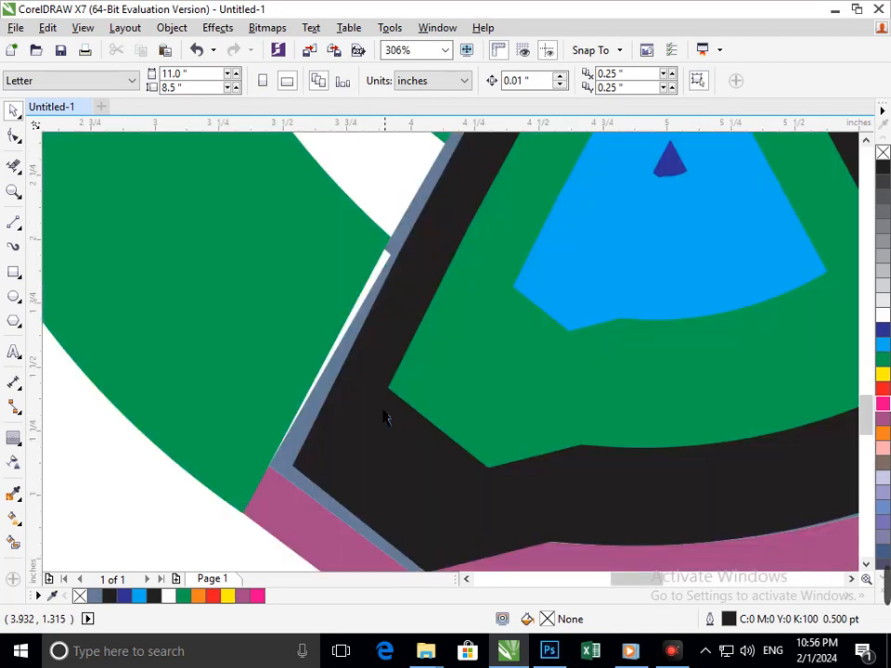
pyautogui.click(372, 300)
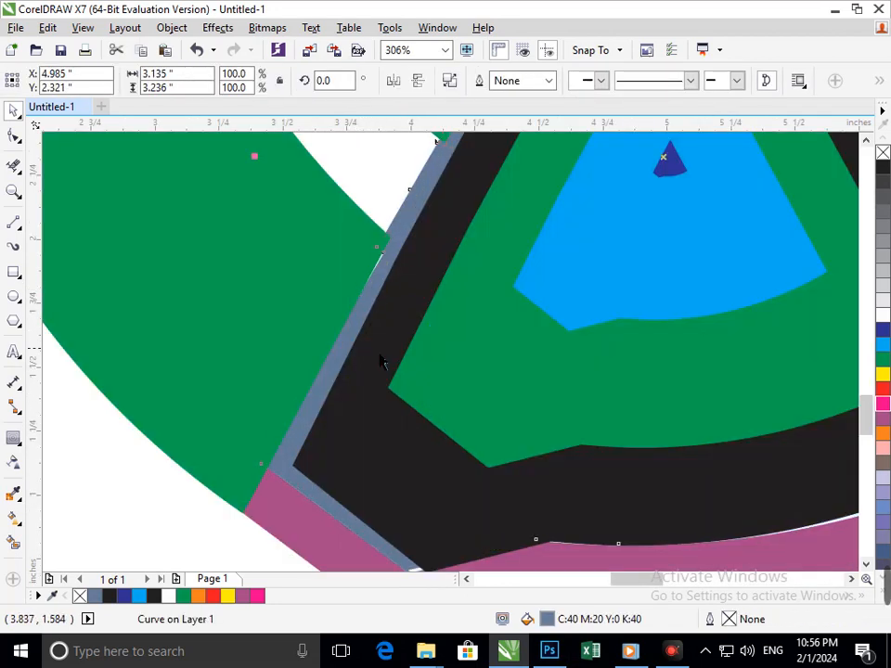
pyautogui.press('Up')
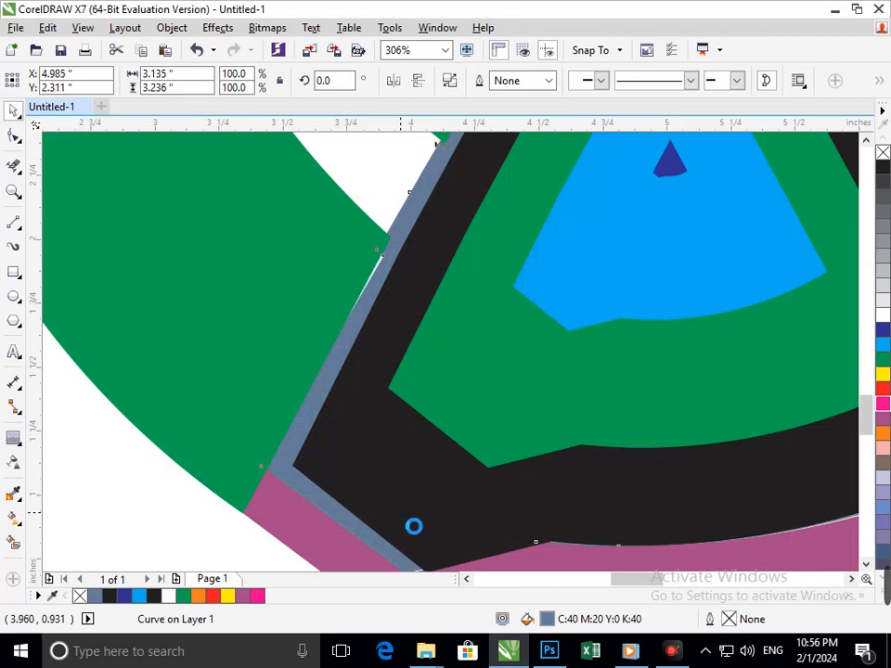
pyautogui.press('Up')
pyautogui.press('Right')
pyautogui.press('Right')
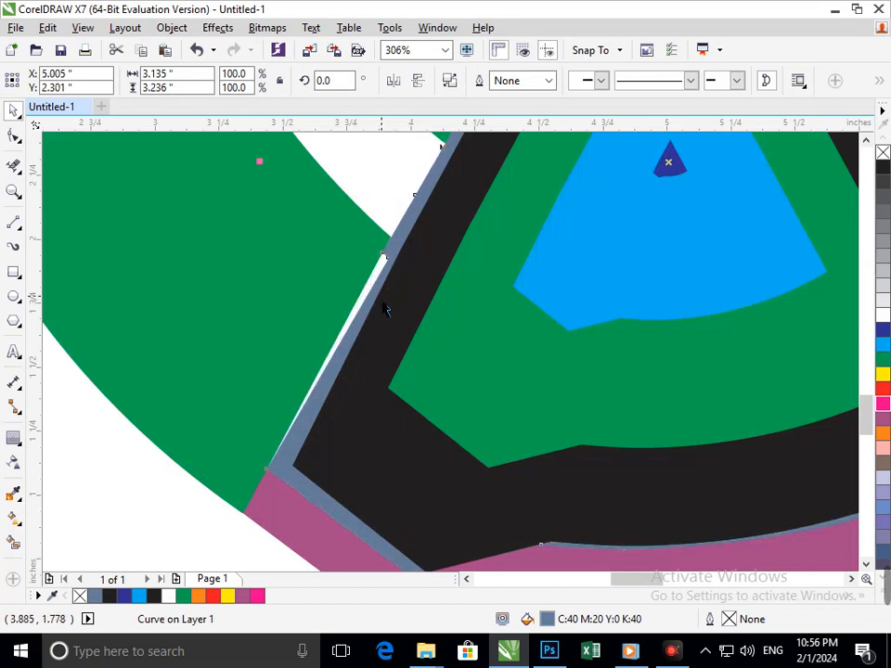
# Reshape the blue-grey triangle's left edge by moving its inset node out to close the notch beside the green outer crescent.
pyautogui.click(13, 137)
pyautogui.scroll(5, 392, 273)
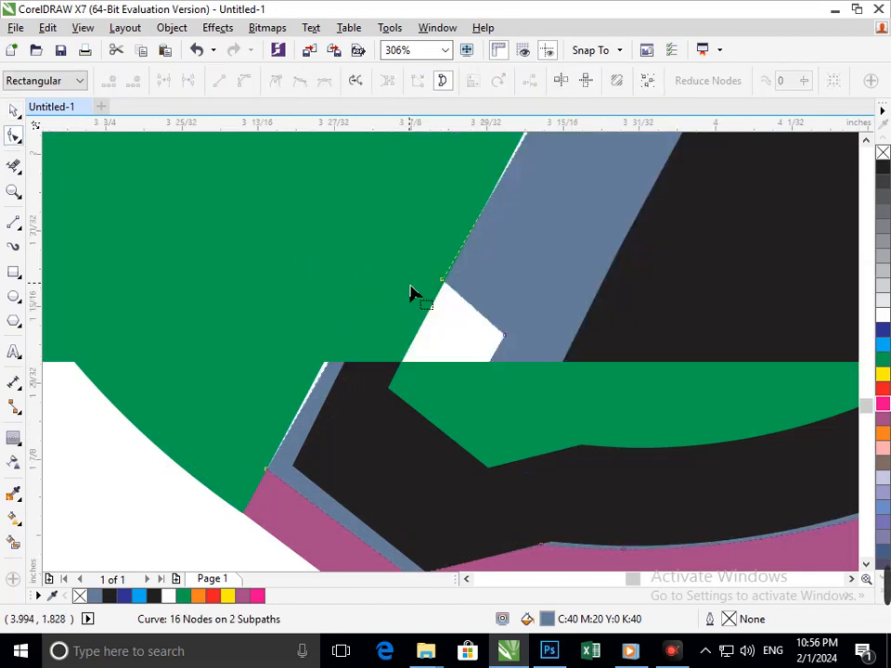
pyautogui.moveTo(506, 349); pyautogui.dragTo(444, 278)
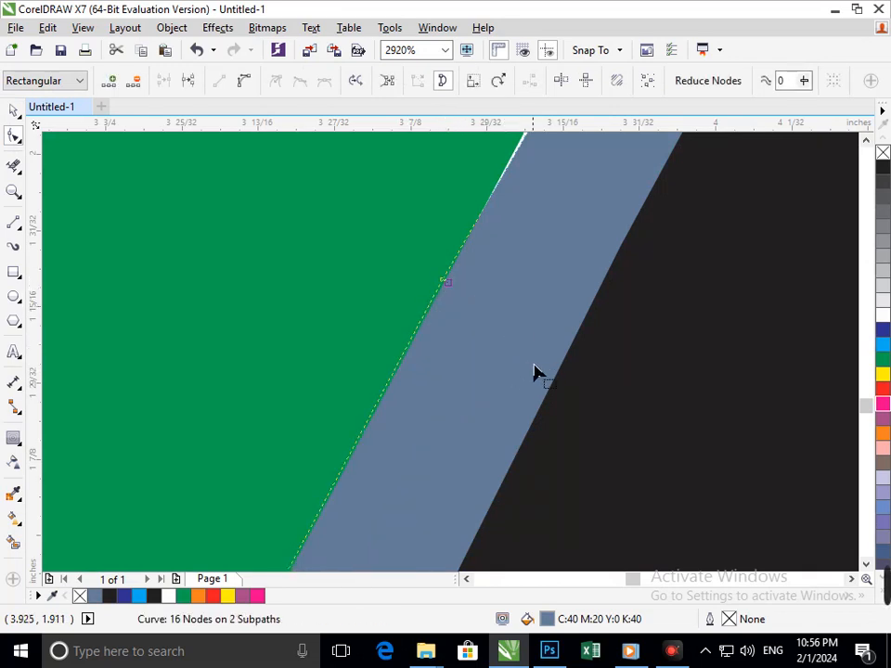
pyautogui.scroll(-10, 533, 372)
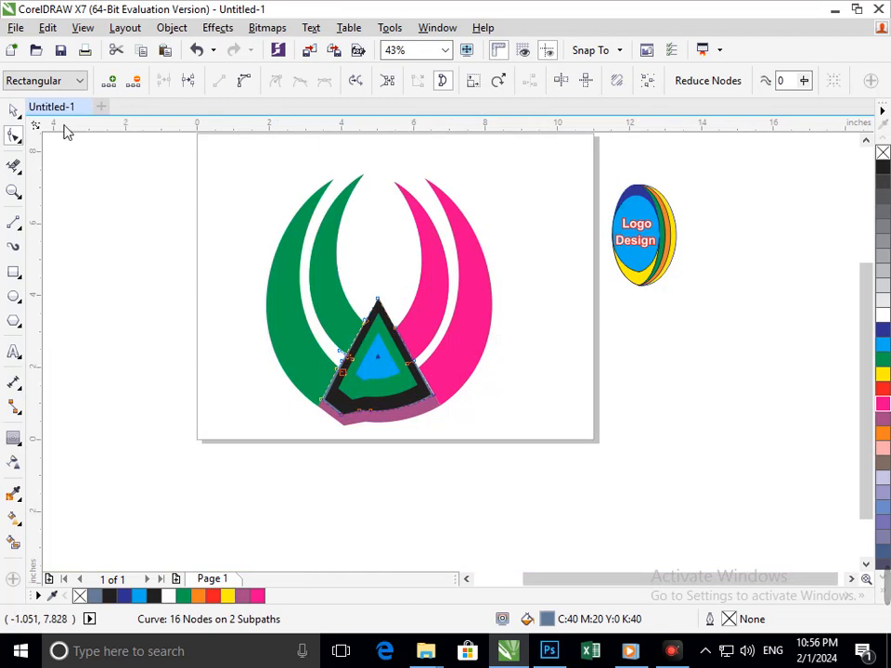
# Move the ellipse emblem back between the crescents, just above the triangle's tip.
pyautogui.click(14, 109)
pyautogui.click(181, 242)
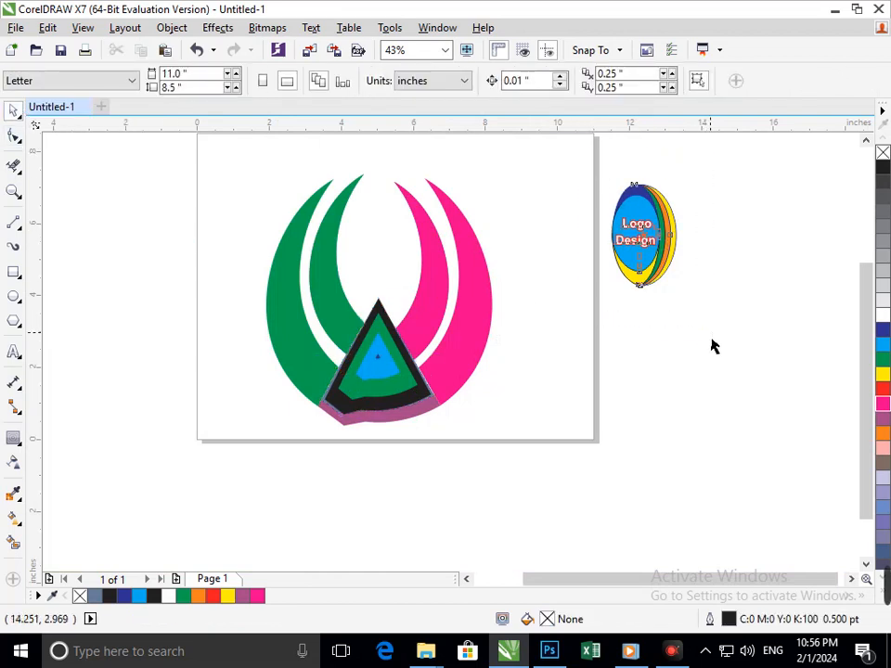
pyautogui.moveTo(639, 247); pyautogui.dragTo(373, 251)
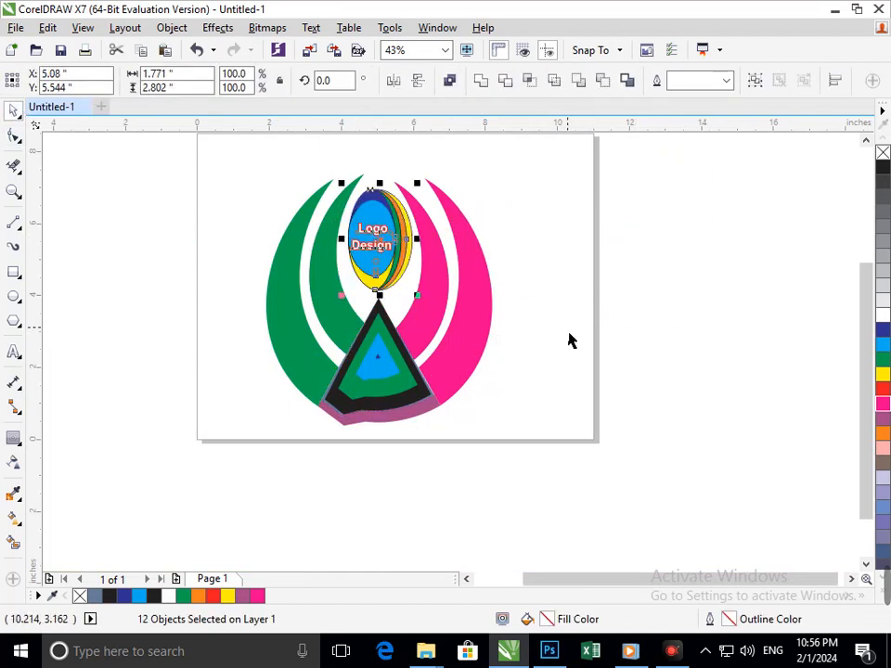
pyautogui.click(571, 341)
# Enlarge the small dark blue triangle at the centre to about 0.473 by 0.519 inches and fill it with yellow.
pyautogui.moveTo(441, 398); pyautogui.dragTo(440, 399)
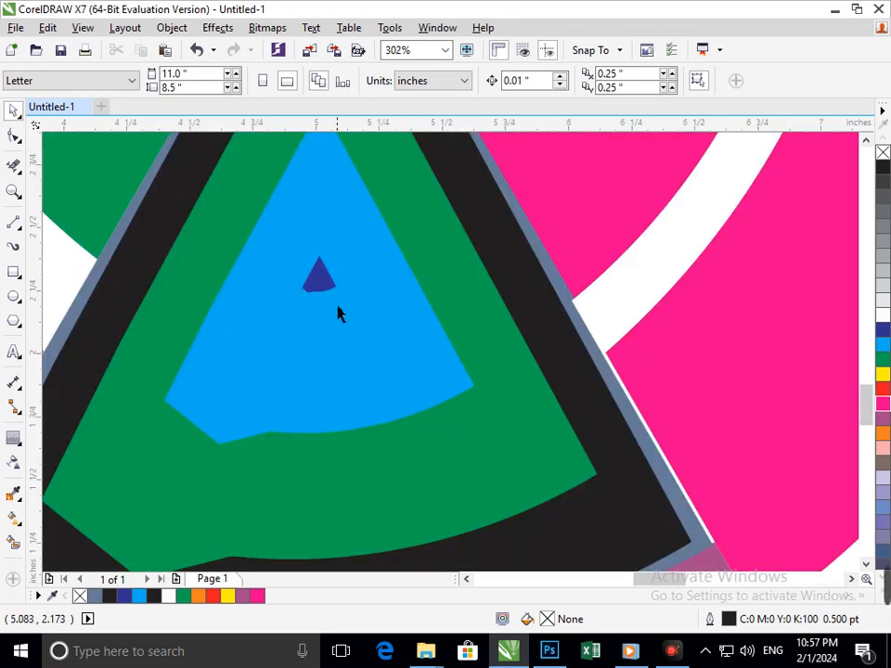
pyautogui.moveTo(330, 280); pyautogui.dragTo(356, 345)
pyautogui.hotkey('ctrl', 'z')
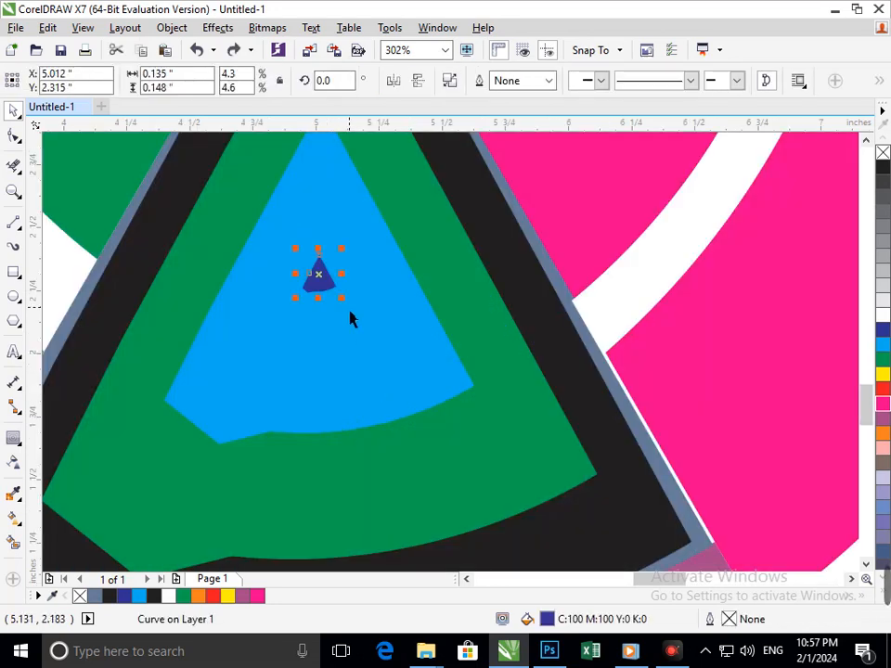
pyautogui.moveTo(342, 298); pyautogui.dragTo(394, 375)
pyautogui.moveTo(346, 322); pyautogui.dragTo(359, 343)
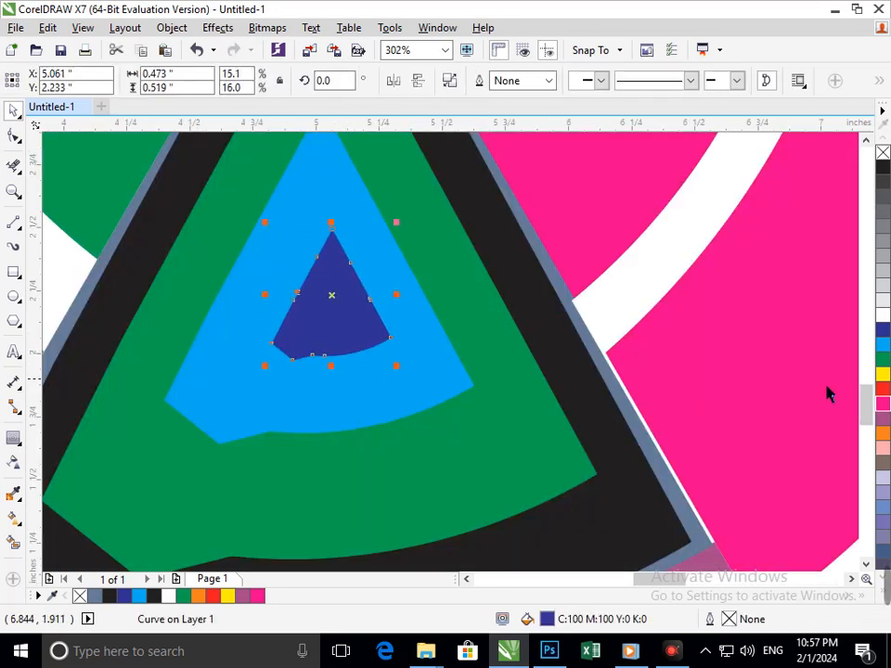
pyautogui.click(882, 374)
pyautogui.scroll(-5, 384, 381)
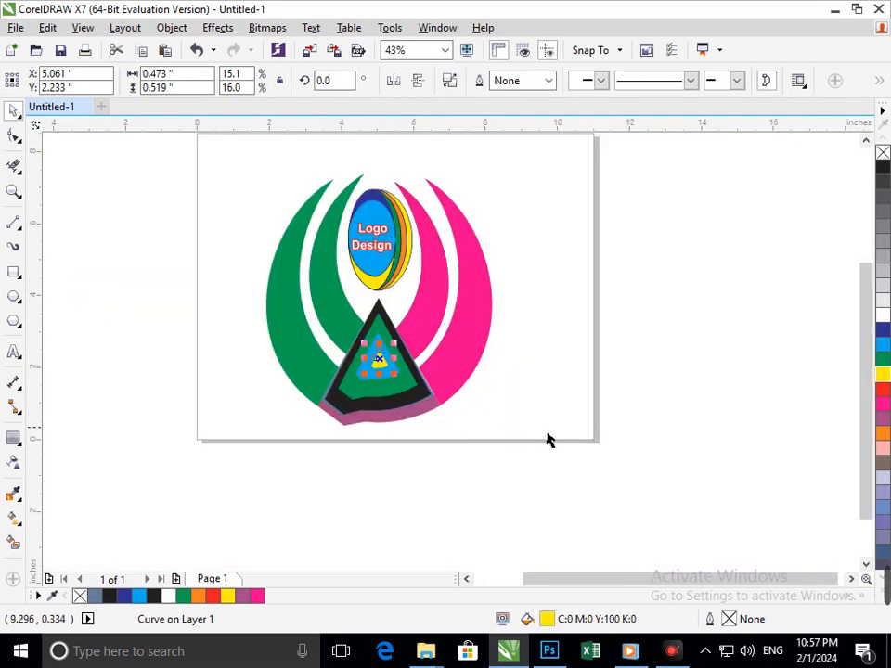
pyautogui.click(543, 433)
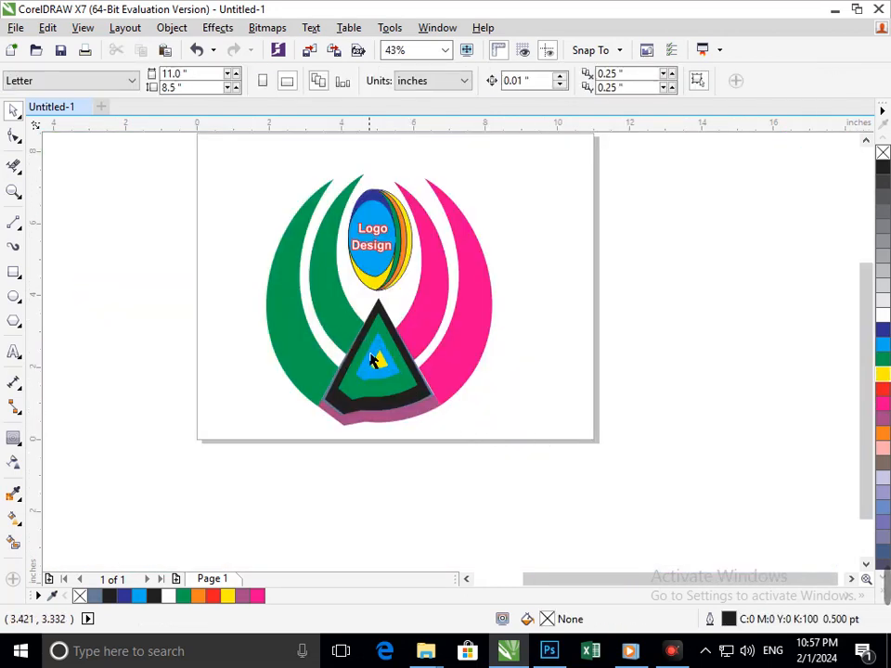
# Enlarge the light blue triangle and the yellow triangle inside it, adjusting their positions within the green band.
pyautogui.scroll(3, 371, 360)
pyautogui.moveTo(706, 428); pyautogui.dragTo(190, 228)
pyautogui.moveTo(293, 419); pyautogui.dragTo(254, 442)
pyautogui.click(730, 491)
pyautogui.click(354, 361)
pyautogui.moveTo(332, 388); pyautogui.dragTo(306, 401)
pyautogui.click(483, 543)
pyautogui.click(363, 381)
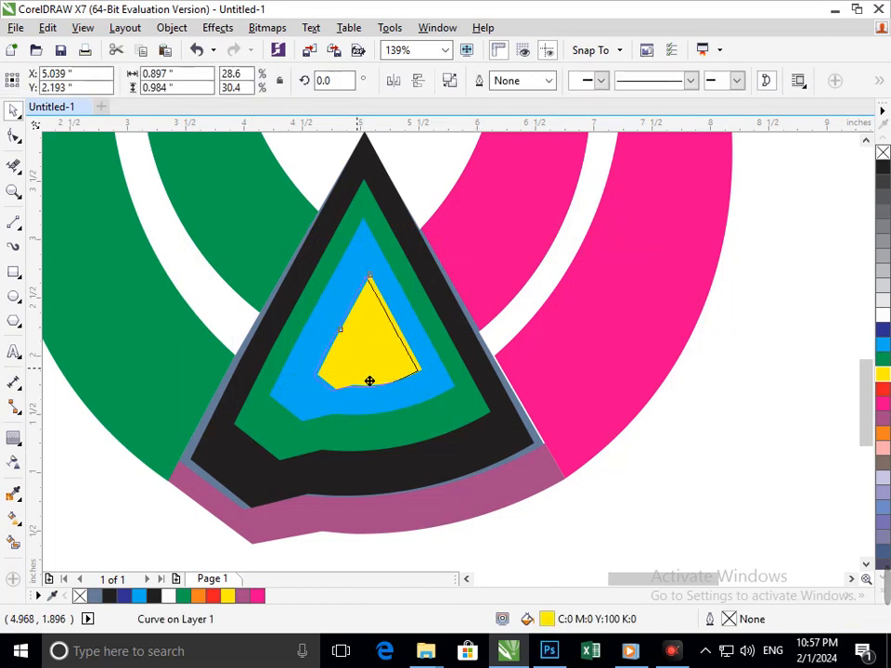
pyautogui.scroll(-3, 408, 377)
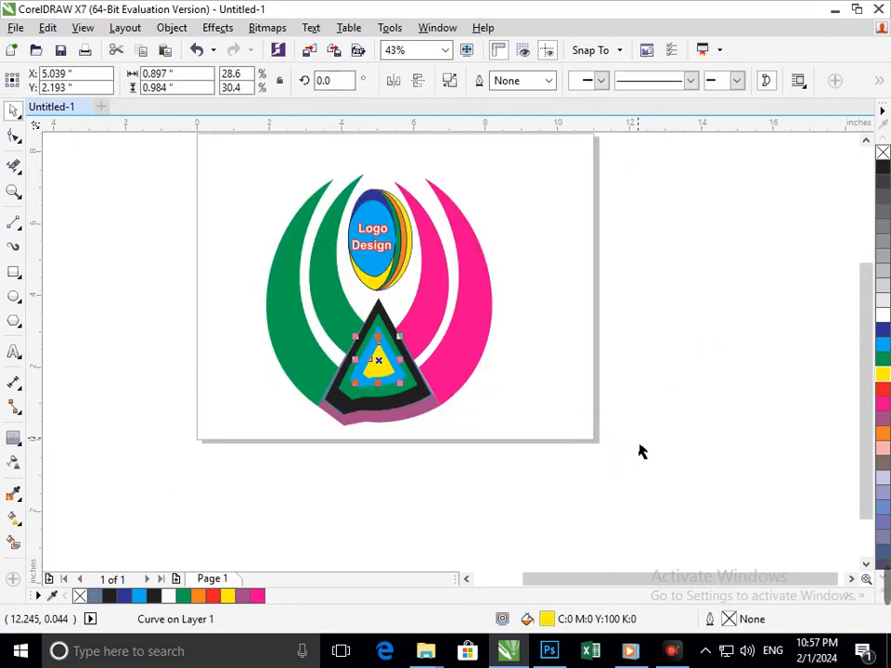
# Change the fill of the innermost triangle to black, after trying white.
pyautogui.click(883, 314)
pyautogui.click(692, 423)
pyautogui.click(377, 375)
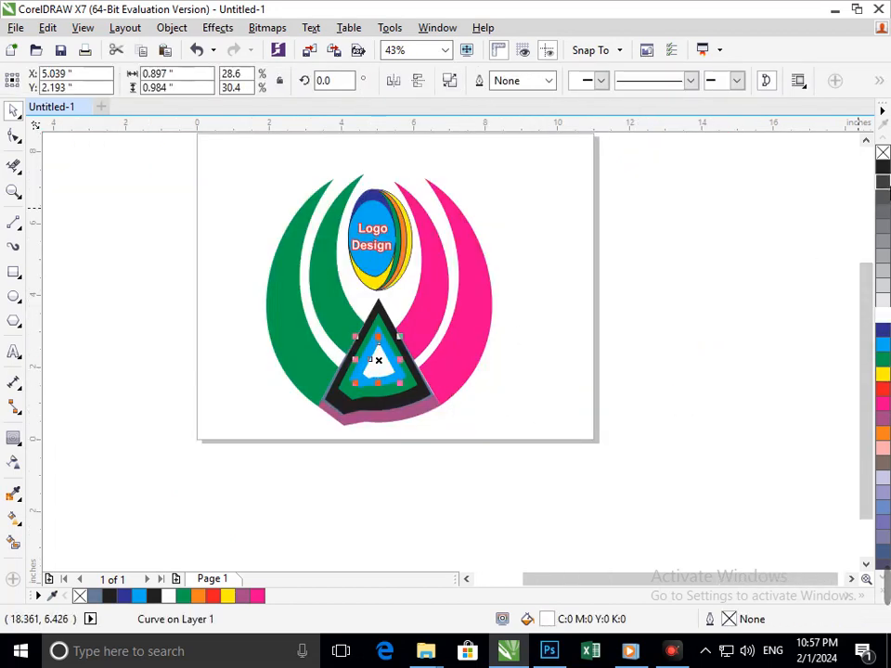
pyautogui.click(883, 169)
pyautogui.click(599, 463)
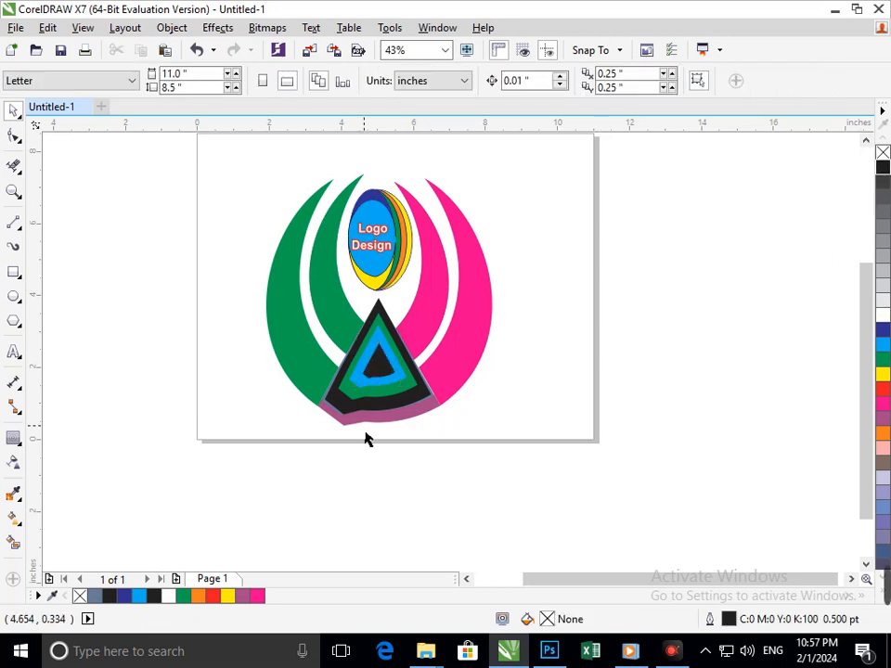
# Reposition the triangle's black band to X 4.913 and Y 2.295 inches so it covers the blue-grey strip along the left edge.
pyautogui.scroll(3, 330, 405)
pyautogui.click(329, 407)
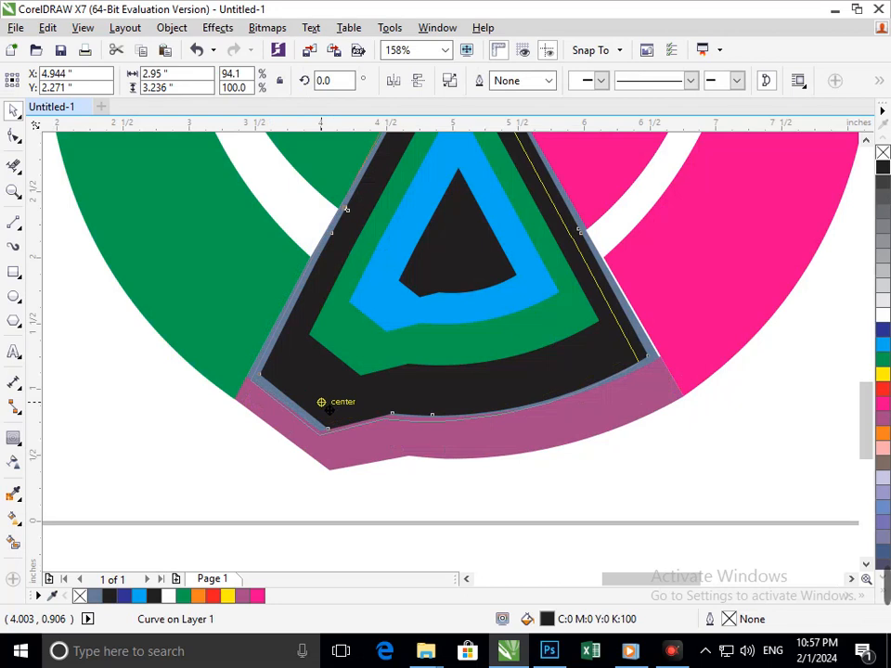
pyautogui.moveTo(327, 411); pyautogui.dragTo(327, 403)
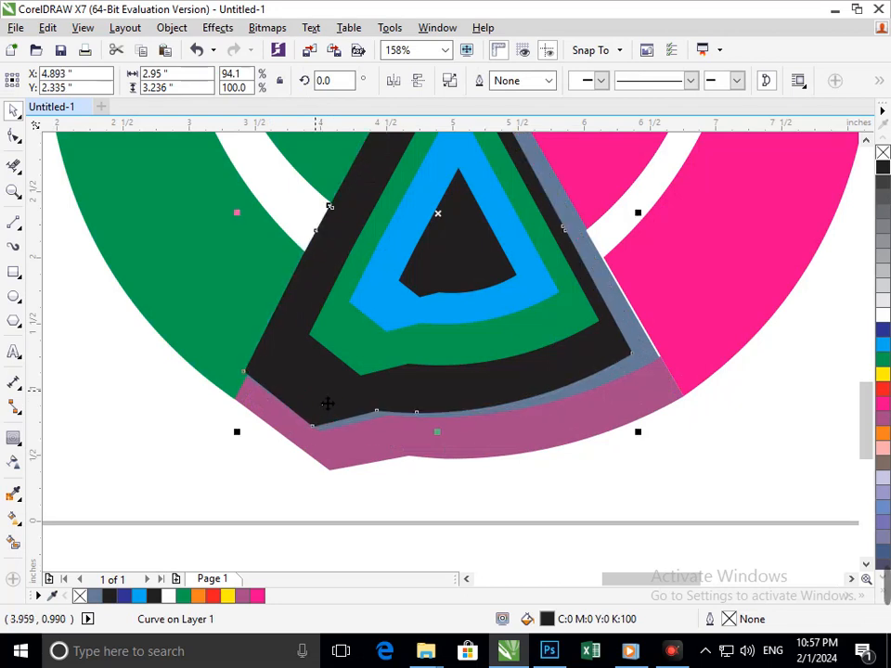
pyautogui.press('Right')
pyautogui.press('Right')
pyautogui.press('Right')
pyautogui.press('Right')
pyautogui.press('Down')
pyautogui.press('Down')
pyautogui.press('Down')
pyautogui.press('Down')
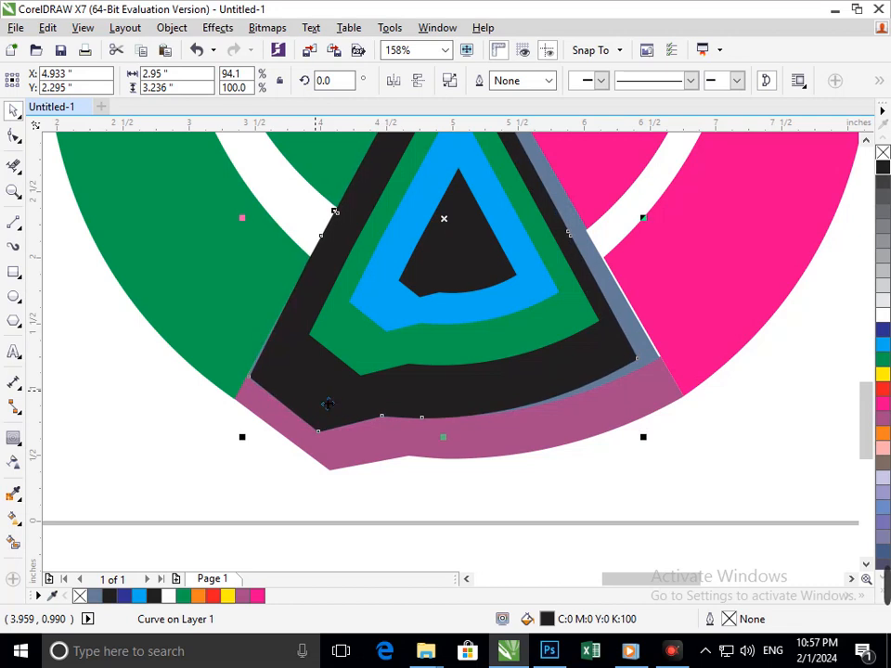
pyautogui.press('Left')
pyautogui.press('Left')
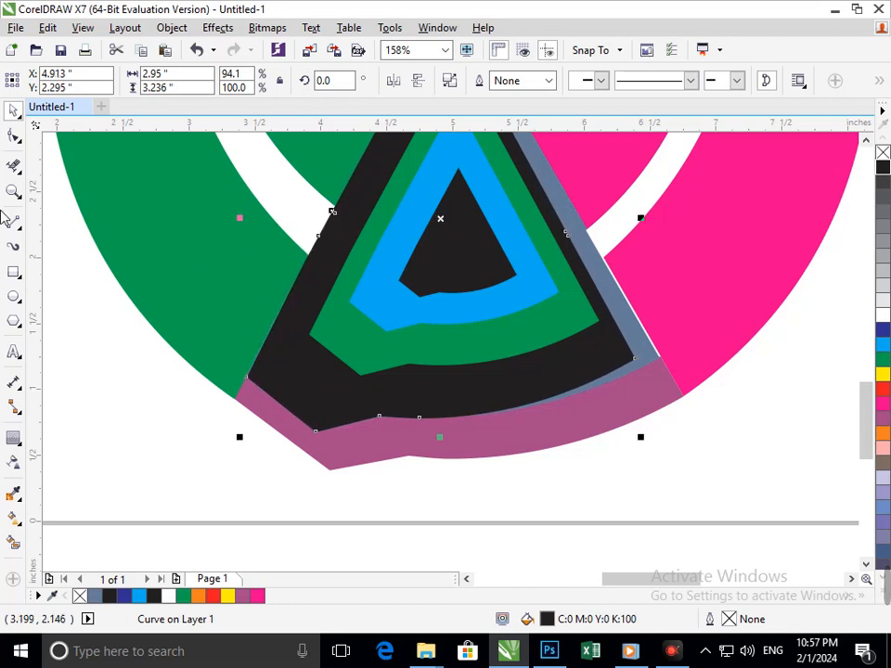
# Extend the black band's lower right corner and right-edge nodes outward over the blue-grey strip beside the pink crescents.
pyautogui.click(14, 137)
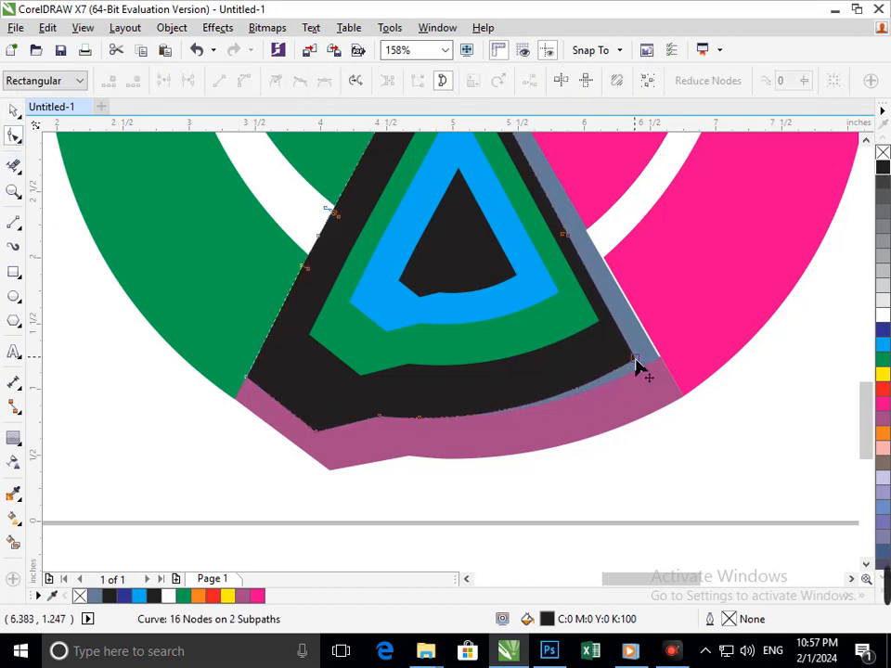
pyautogui.moveTo(637, 366); pyautogui.dragTo(660, 364)
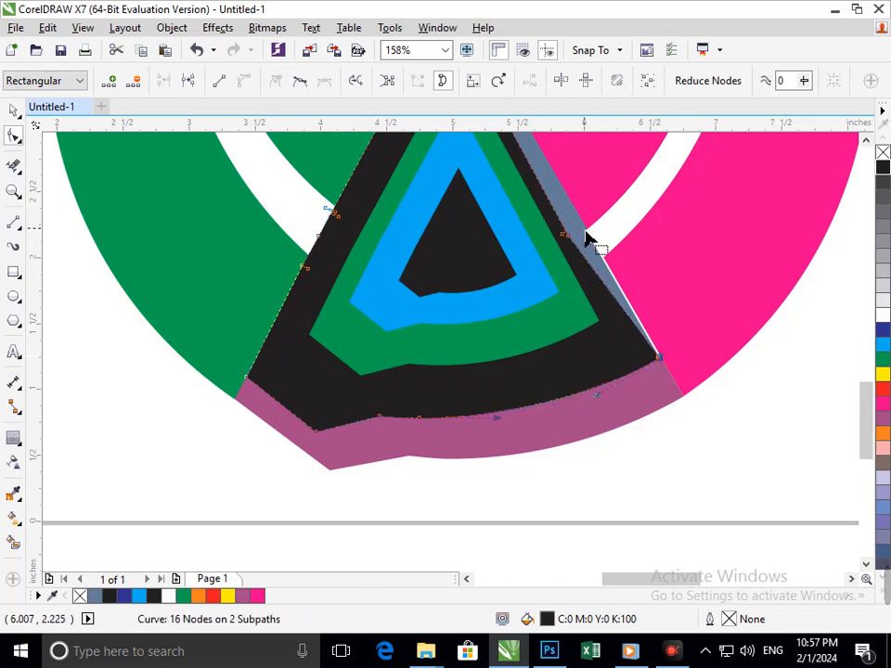
pyautogui.moveTo(575, 239); pyautogui.dragTo(585, 239)
# Move the black band's upper right node and apex onto the blue-grey triangle's outline, and delete the extra node on its left edge.
pyautogui.scroll(-4, 539, 385)
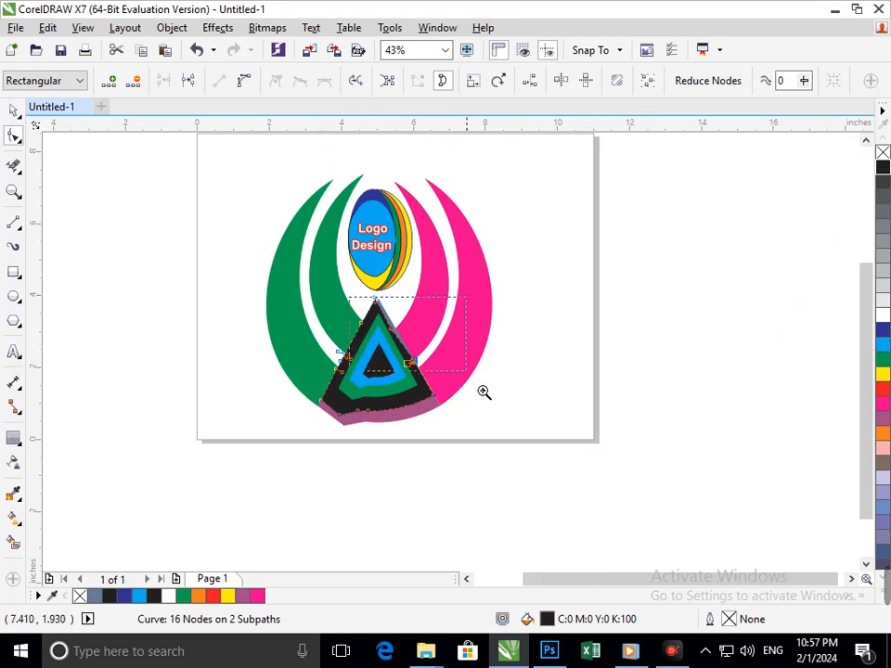
pyautogui.scroll(5, 484, 392)
pyautogui.moveTo(338, 291); pyautogui.dragTo(357, 287)
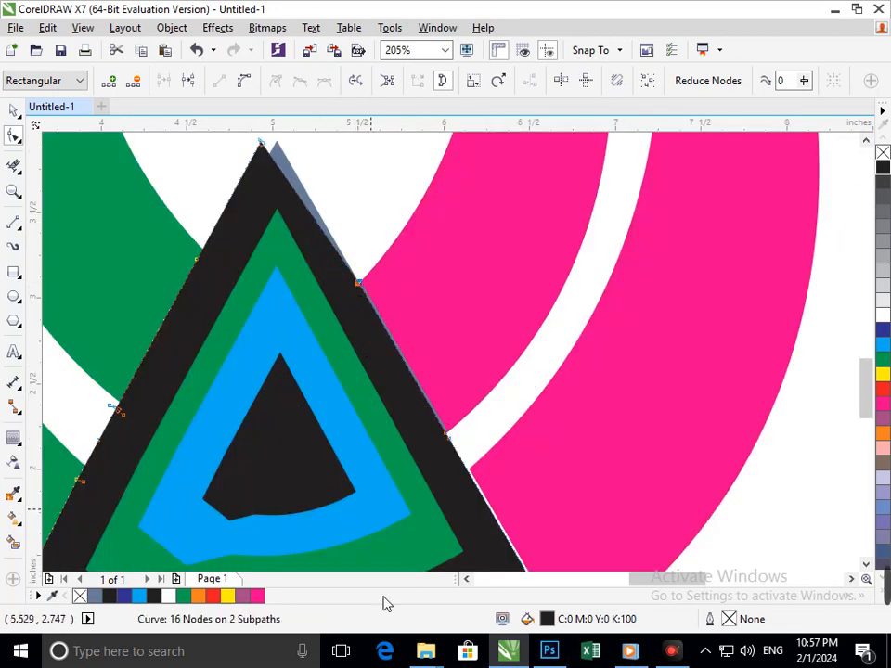
pyautogui.moveTo(262, 146); pyautogui.dragTo(276, 194)
pyautogui.moveTo(196, 309); pyautogui.dragTo(208, 311)
pyautogui.press('Delete')
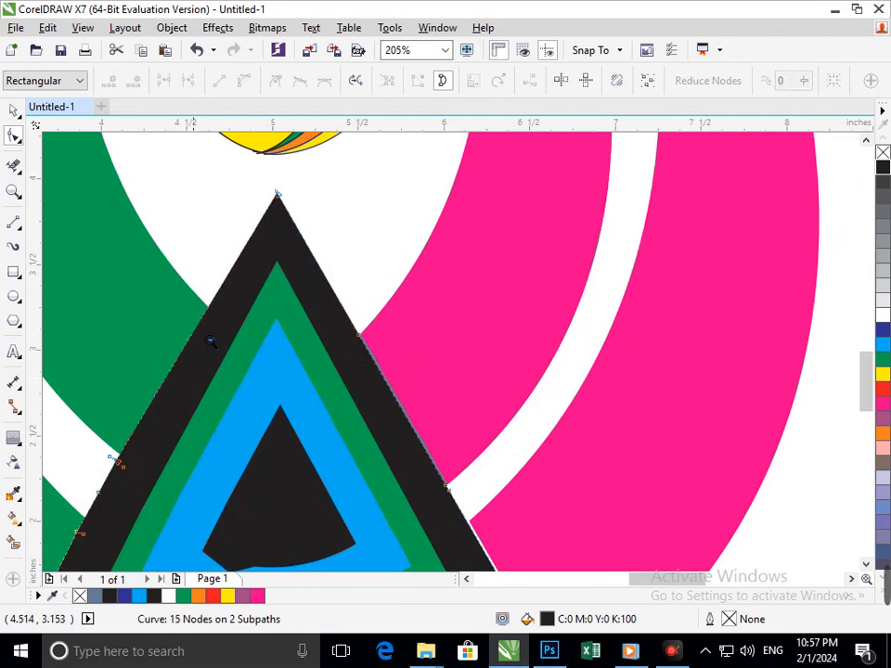
# Try yellow and green fills on the light-blue band around the innermost triangle, and return it to light blue.
pyautogui.scroll(-5, 212, 341)
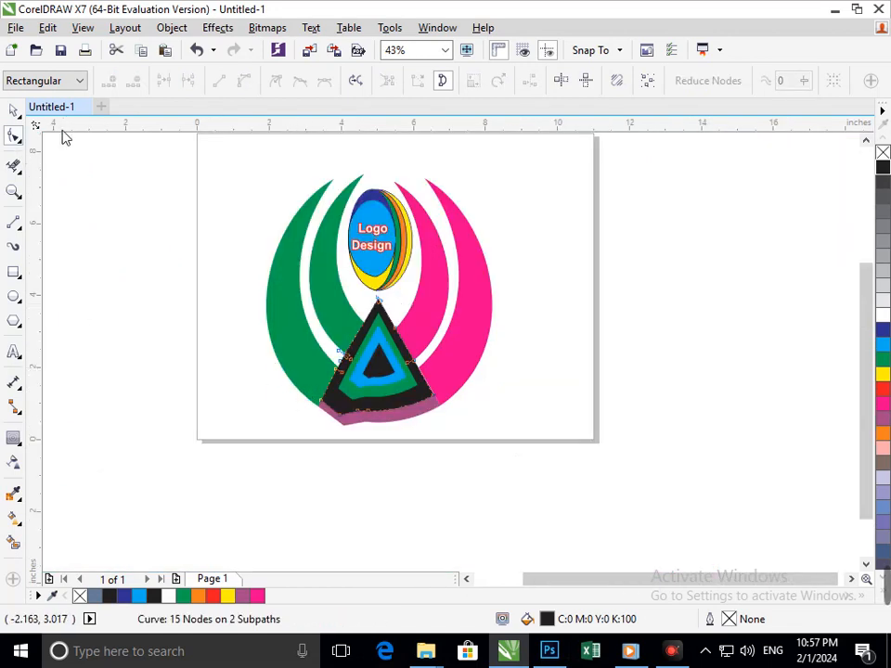
pyautogui.click(13, 111)
pyautogui.click(235, 308)
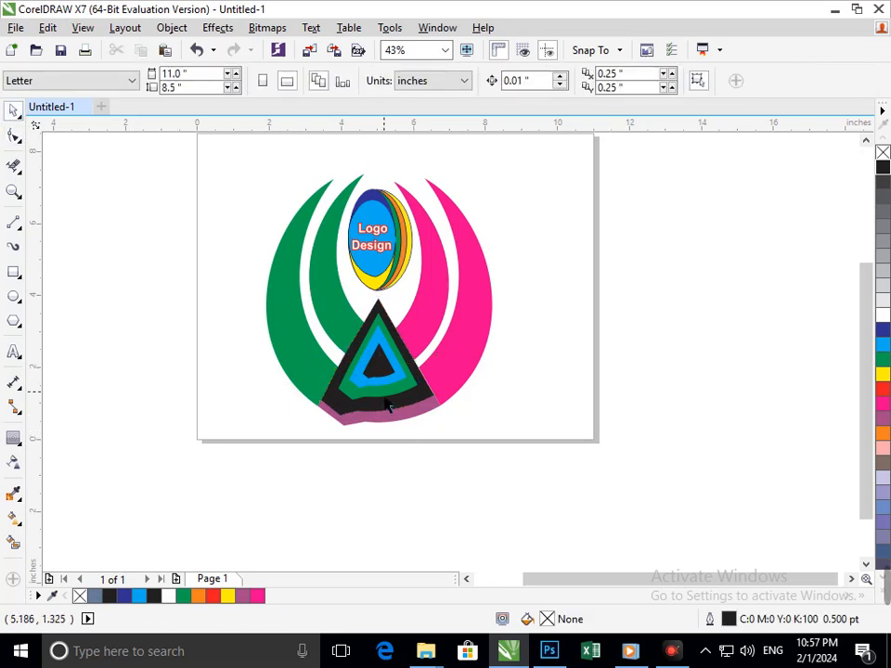
pyautogui.click(385, 397)
pyautogui.click(883, 371)
pyautogui.click(638, 501)
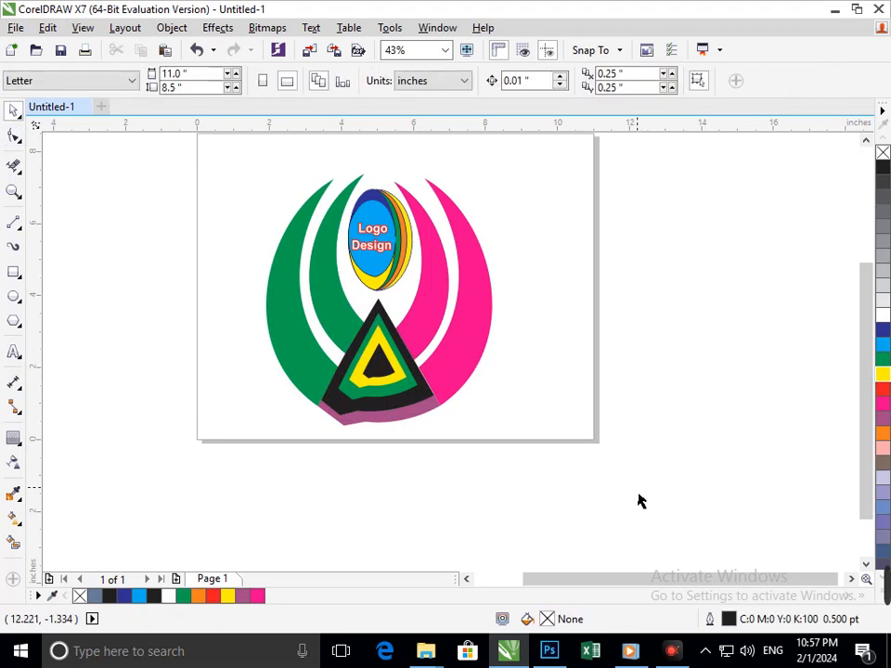
pyautogui.click(401, 388)
pyautogui.click(883, 360)
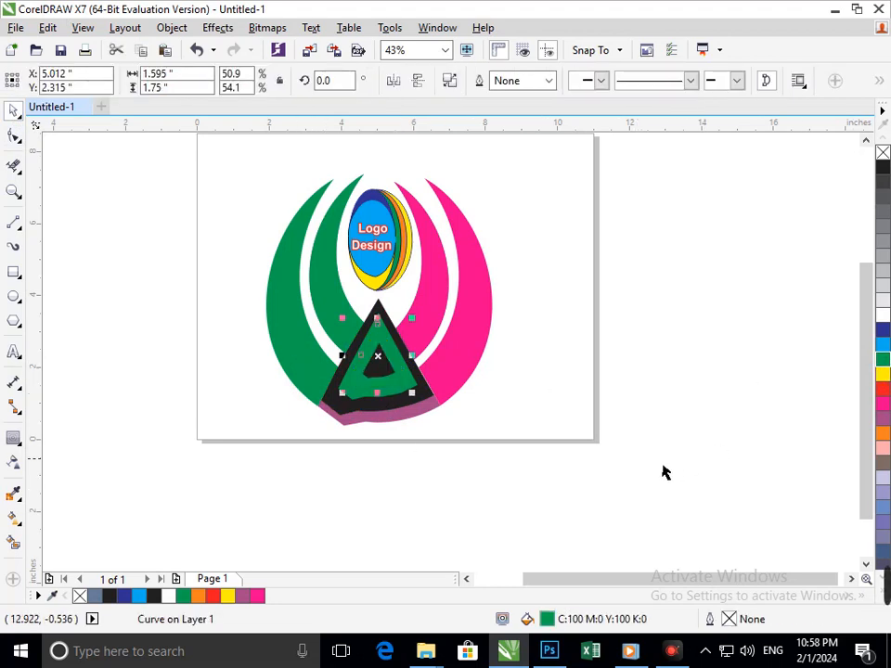
pyautogui.click(884, 346)
pyautogui.click(656, 483)
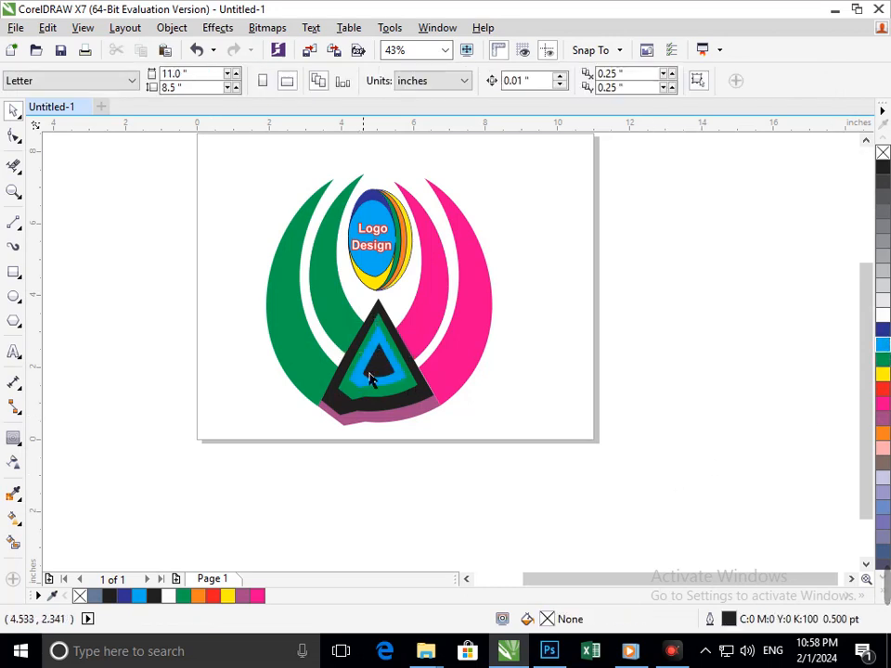
# Fill the innermost black triangle with yellow.
pyautogui.click(386, 383)
pyautogui.click(883, 374)
pyautogui.click(653, 477)
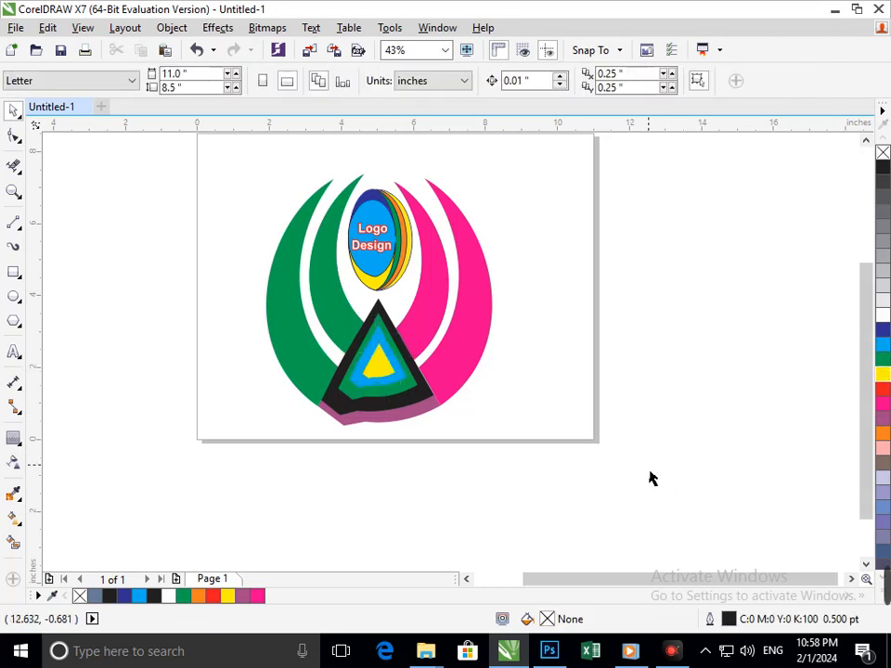
pyautogui.scroll(-2, 360, 309)
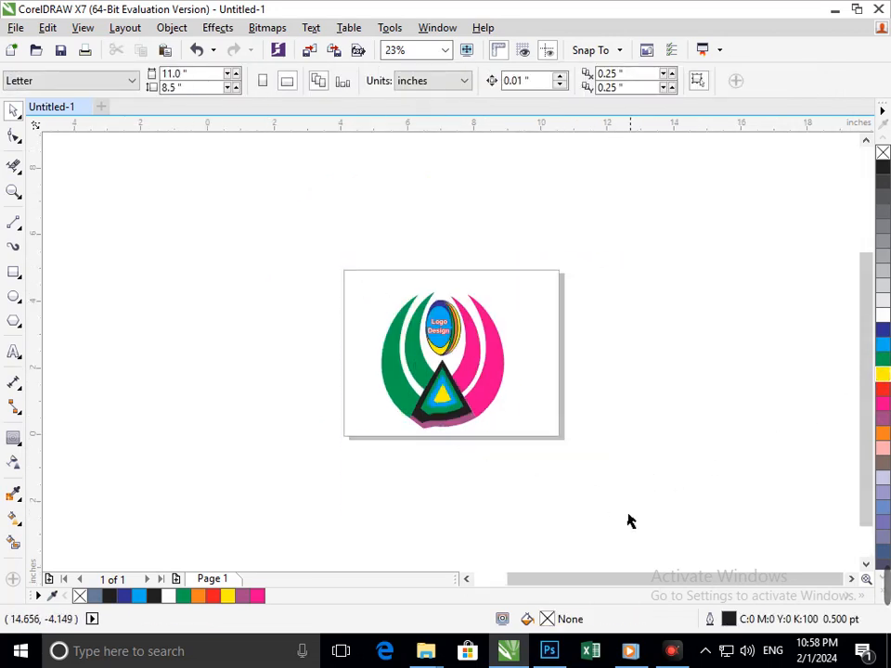
pyautogui.scroll(2, 331, 360)
# Fill the yellow lower part of the ellipse emblem with black.
pyautogui.moveTo(225, 171); pyautogui.dragTo(599, 511)
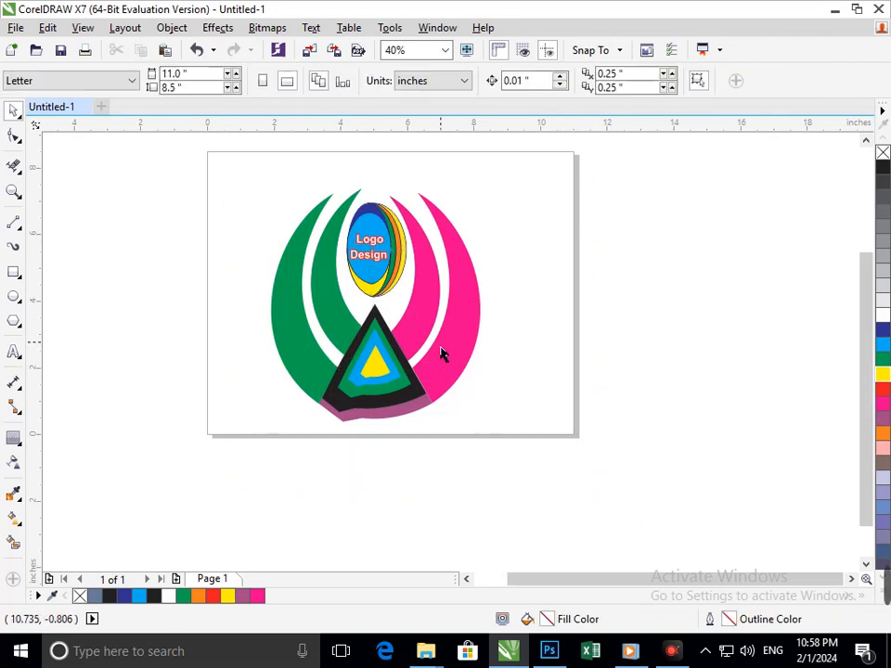
pyautogui.click(607, 532)
pyautogui.click(380, 311)
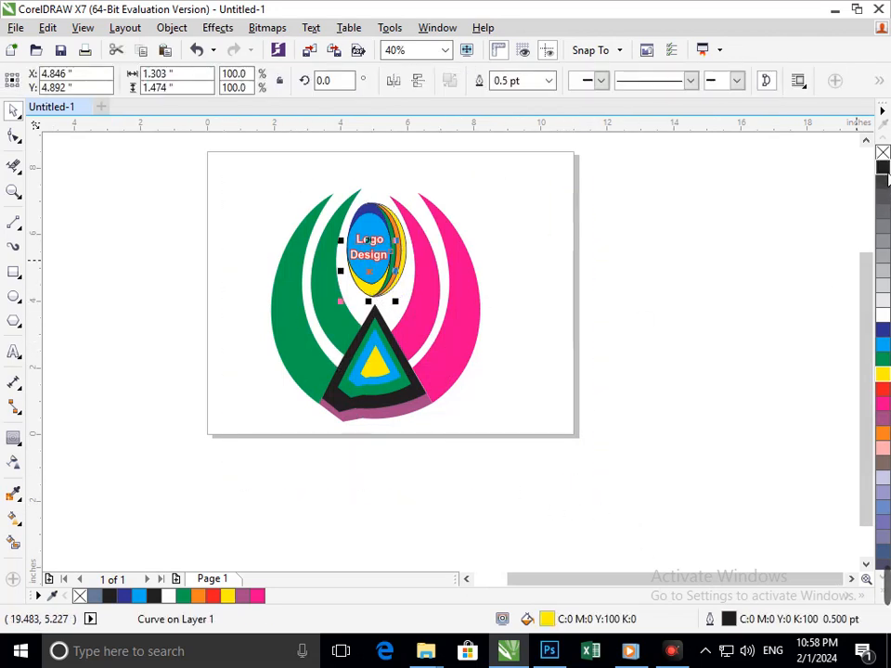
pyautogui.click(619, 377)
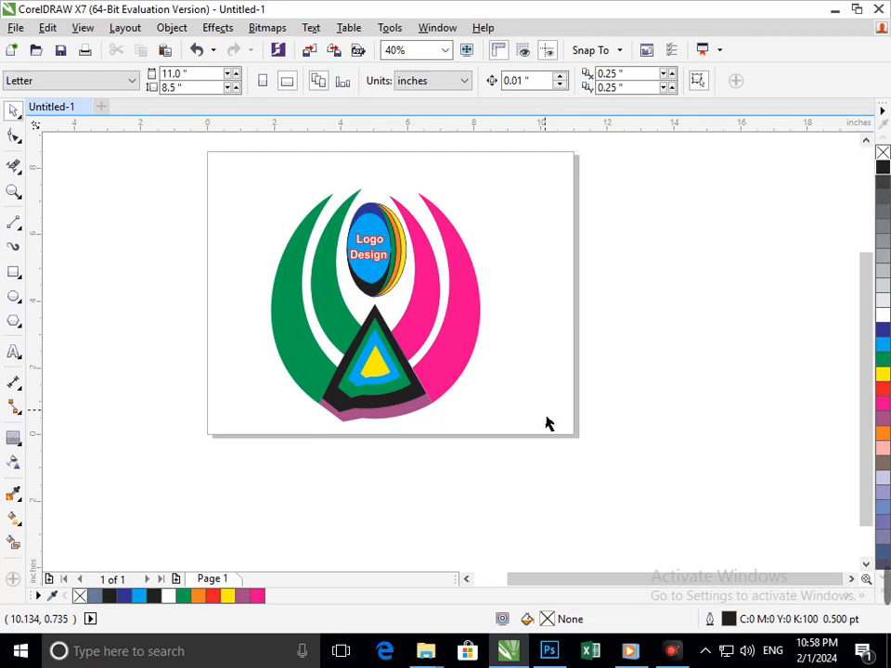
# Move the "Logo Design" text slightly upward in the ellipse, to X 4.831 and Y 5.703 inches.
pyautogui.scroll(3, 405, 338)
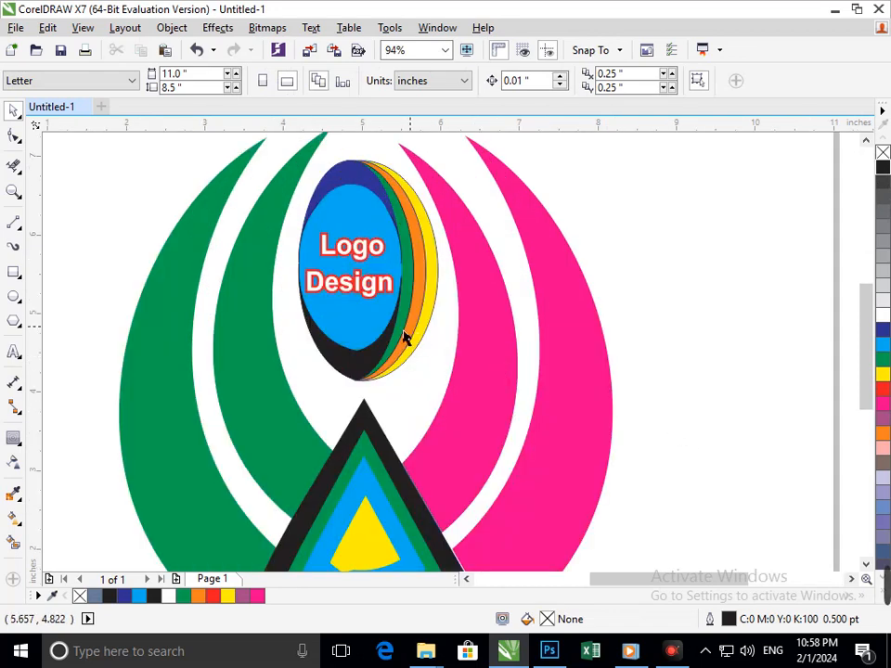
pyautogui.moveTo(408, 320); pyautogui.dragTo(406, 321)
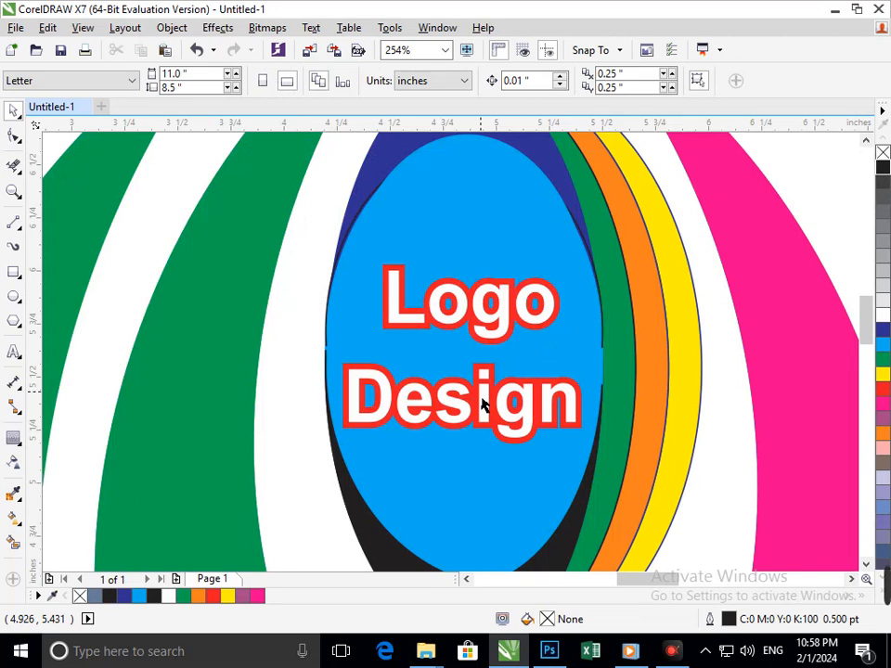
pyautogui.moveTo(461, 419); pyautogui.dragTo(461, 392)
pyautogui.press('F3')
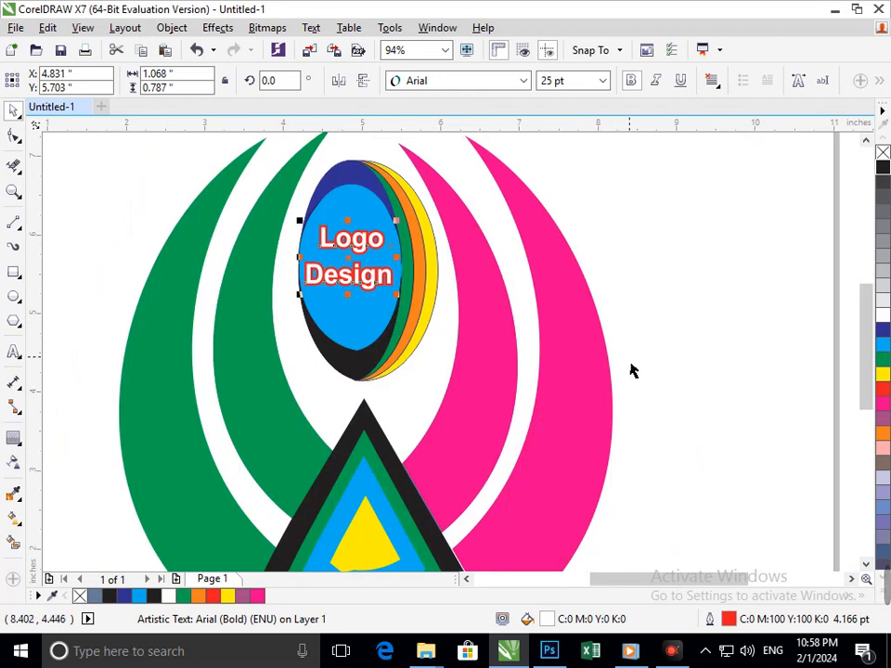
# Set the red outline of the "Logo Design" text to a width of 8.0 pt.
pyautogui.press('F12')
pyautogui.click(334, 211)
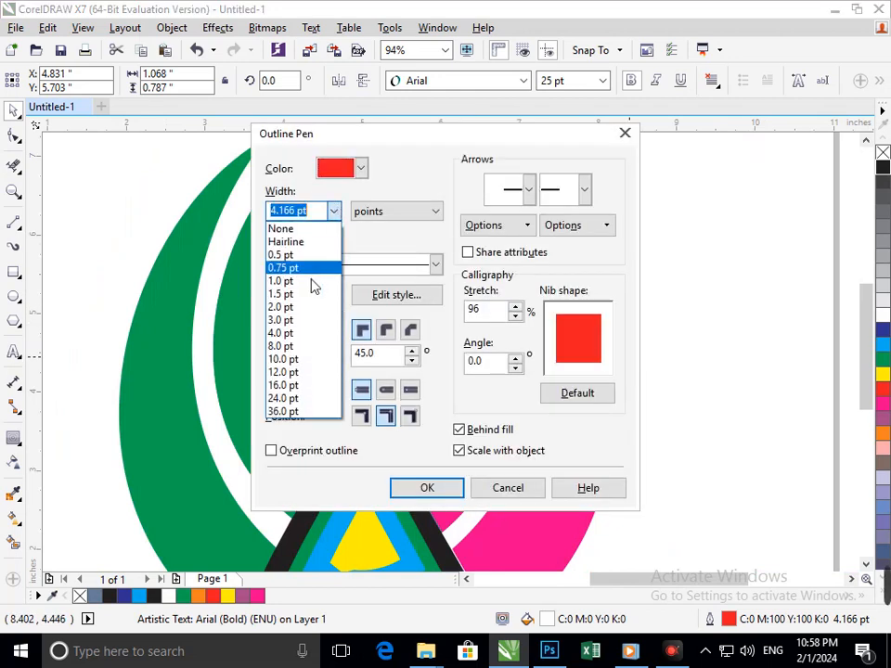
pyautogui.click(287, 342)
pyautogui.press('Return')
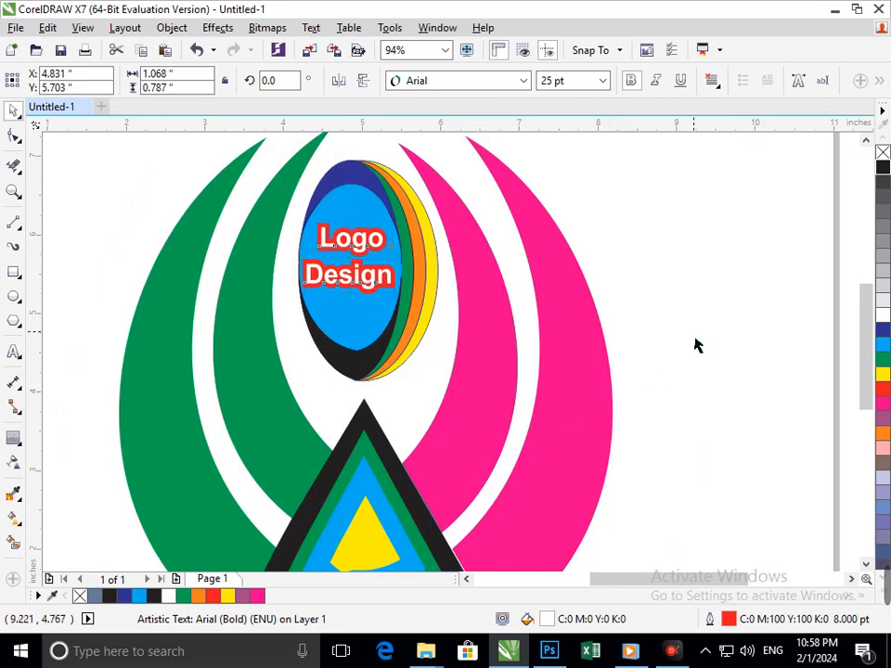
pyautogui.click(697, 345)
pyautogui.scroll(-3, 473, 341)
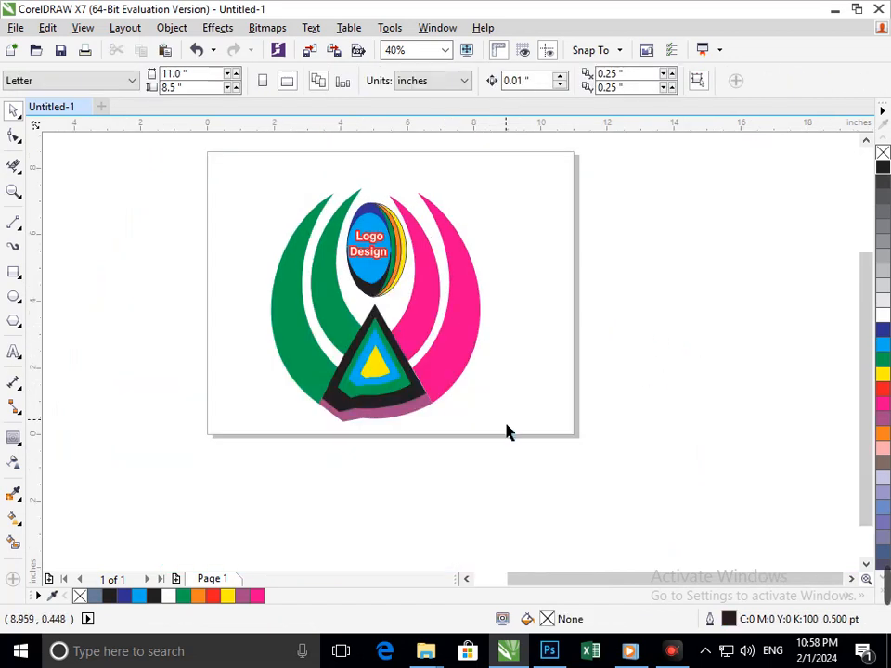
# Try a light-blue fill and outline on the purple band below the triangle.
pyautogui.click(417, 425)
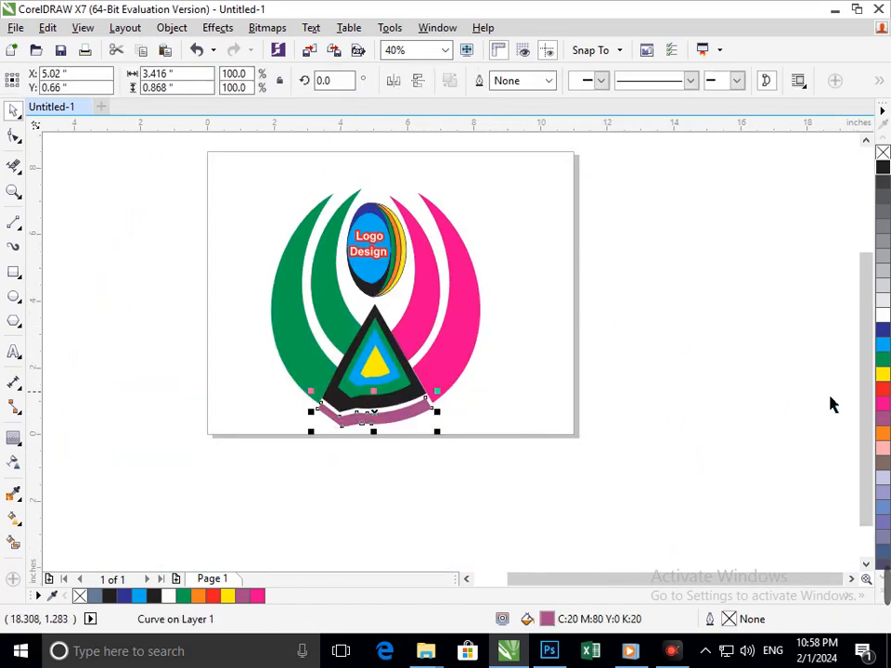
pyautogui.click(575, 531)
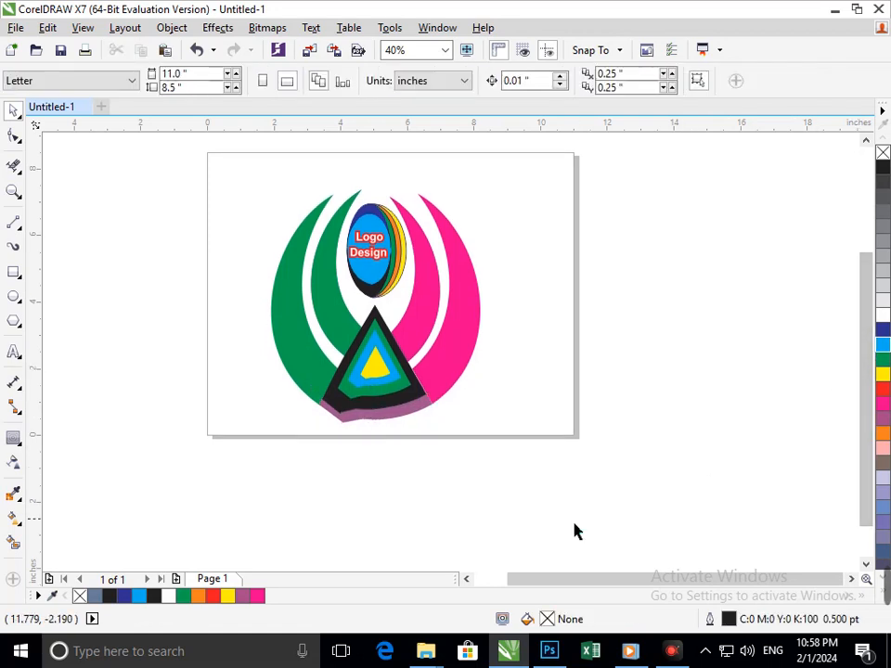
pyautogui.click(401, 426)
pyautogui.click(883, 345)
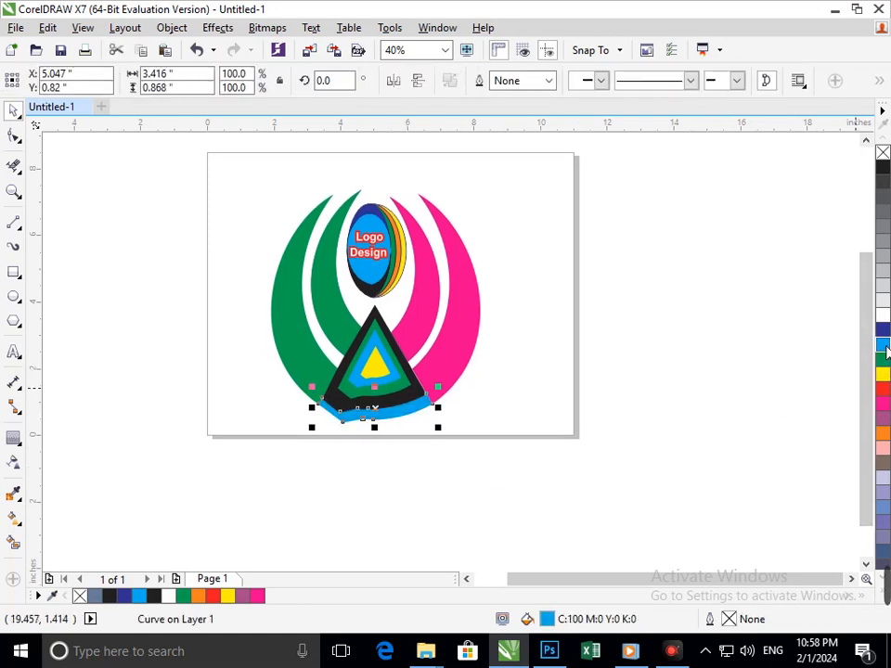
pyautogui.rightClick(882, 344)
pyautogui.click(414, 435)
# Try a dark-blue fill and outline on the band below the triangle.
pyautogui.click(423, 419)
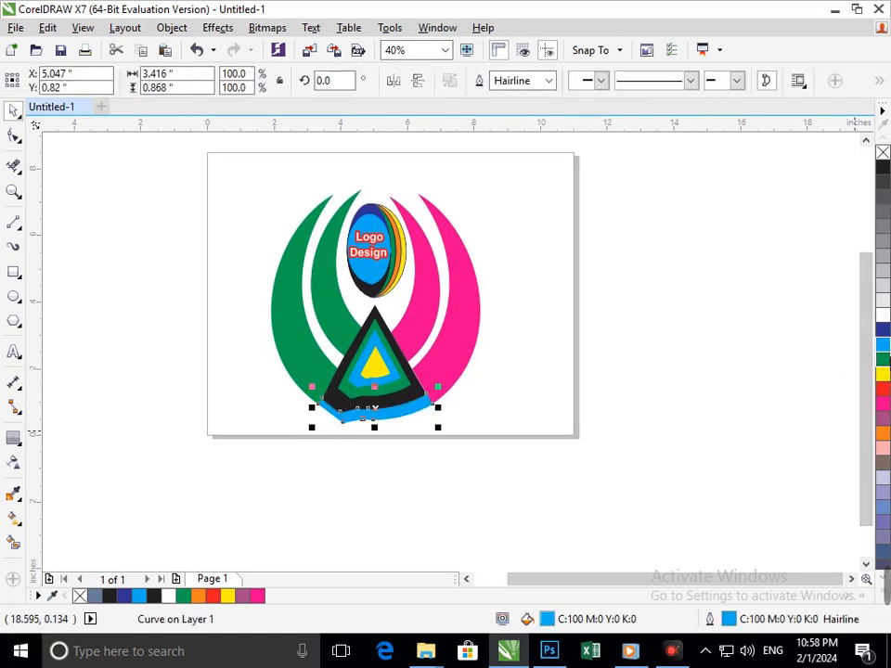
pyautogui.click(882, 330)
pyautogui.rightClick(883, 329)
pyautogui.click(680, 451)
pyautogui.scroll(-2, 427, 452)
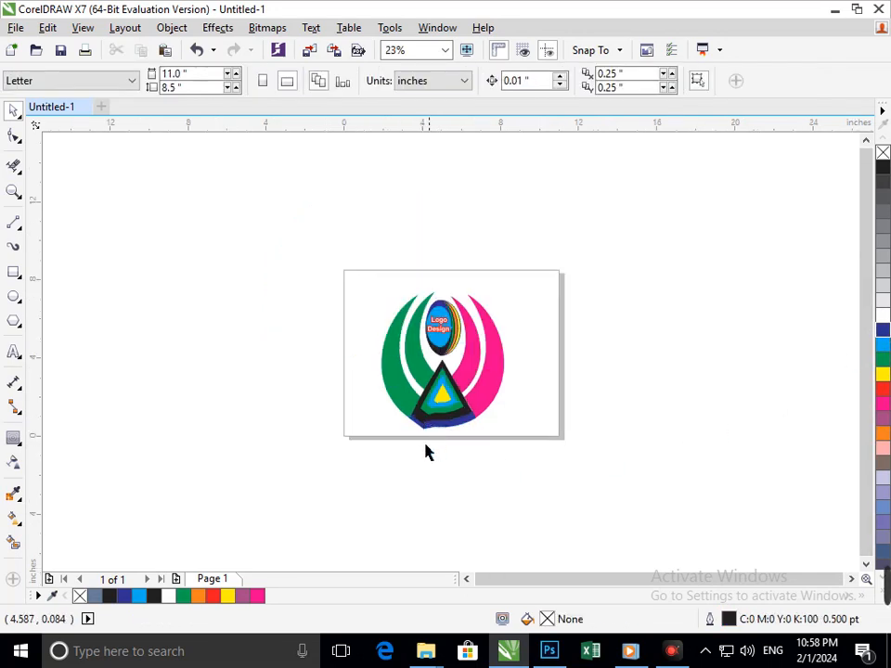
pyautogui.scroll(2, 408, 352)
# Try black and orange as fill and outline colours on the band below the triangle.
pyautogui.click(501, 515)
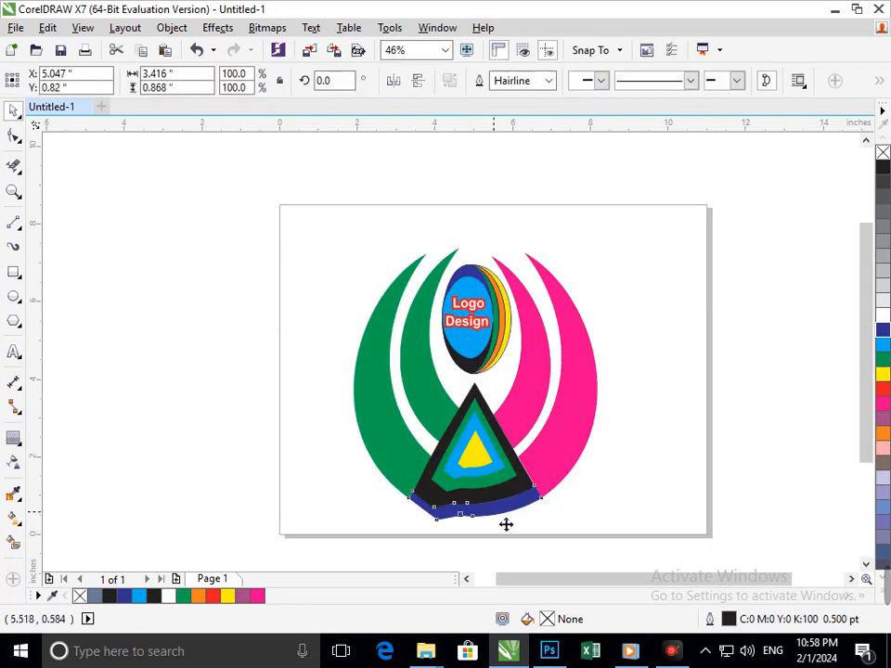
pyautogui.click(882, 168)
pyautogui.rightClick(882, 167)
pyautogui.click(678, 414)
pyautogui.click(484, 518)
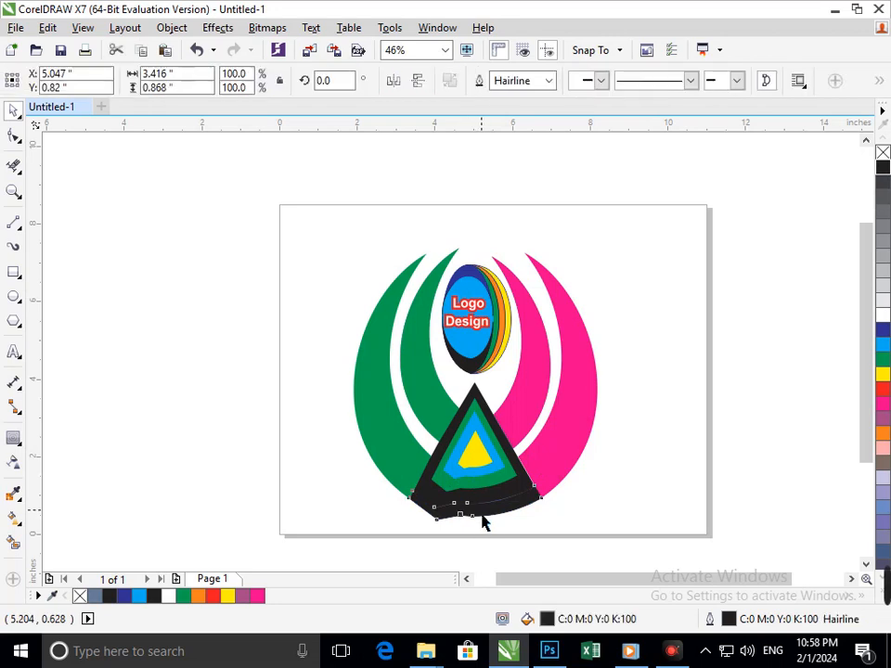
pyautogui.click(884, 436)
pyautogui.rightClick(884, 436)
pyautogui.click(591, 519)
# Give the orange band below the triangle a light-blue fill and a matching light-blue outline.
pyautogui.click(525, 508)
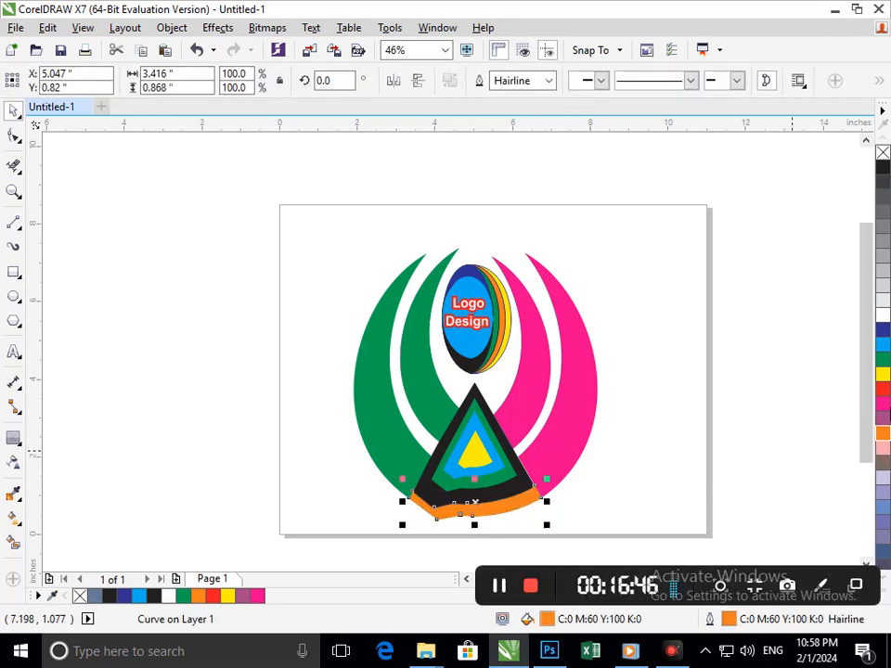
pyautogui.click(883, 344)
pyautogui.rightClick(883, 344)
pyautogui.click(677, 461)
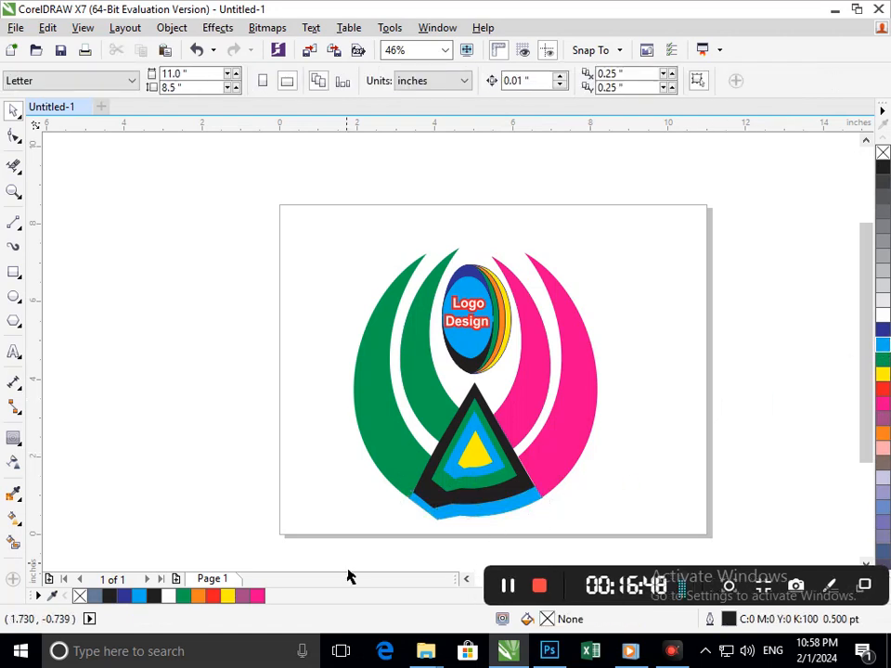
pyautogui.scroll(-1, 390, 362)
# Move all the logo's objects together off the page toward its upper left, and group them.
pyautogui.moveTo(576, 496); pyautogui.dragTo(576, 496)
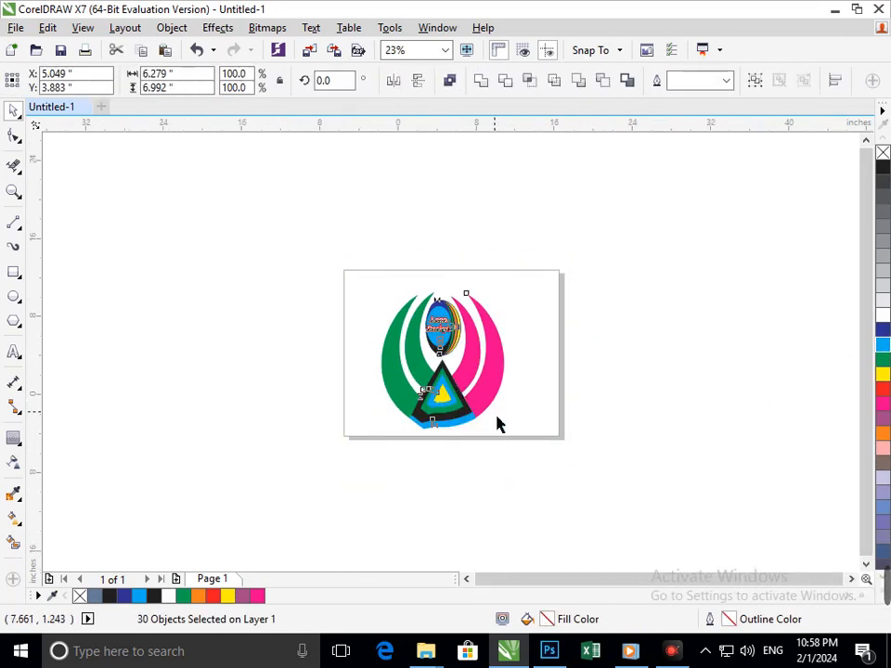
pyautogui.scroll(-1, 488, 401)
pyautogui.moveTo(443, 374); pyautogui.dragTo(150, 270)
pyautogui.click(184, 373)
pyautogui.press('z')
pyautogui.moveTo(111, 212); pyautogui.dragTo(199, 313)
pyautogui.moveTo(219, 160); pyautogui.dragTo(658, 513)
pyautogui.hotkey('ctrl', 'g')
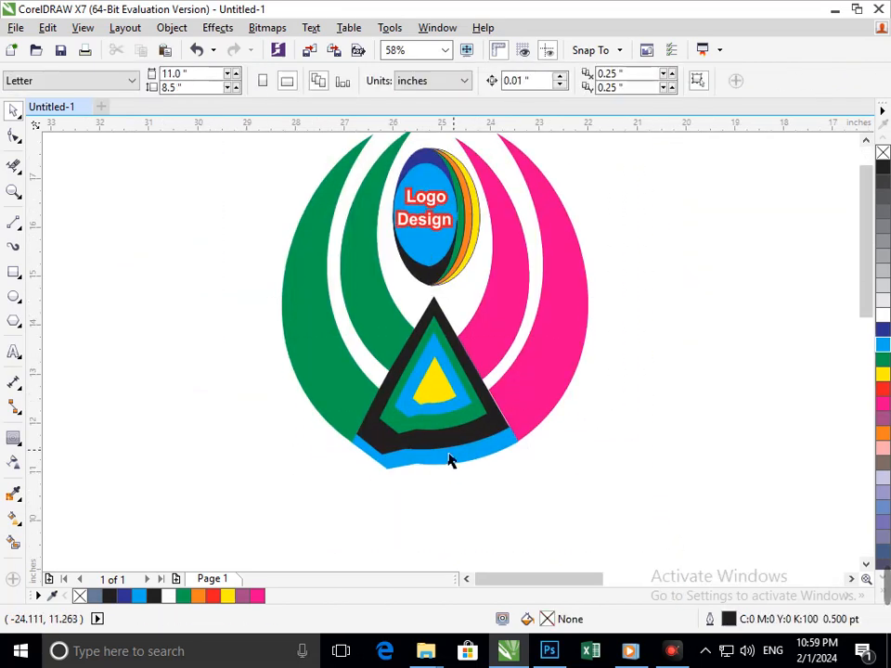
# Reposition the grouped logo to X -24.838 and Y 13.229 inches, undoing a sideways move along the way.
pyautogui.moveTo(444, 431); pyautogui.dragTo(453, 505)
pyautogui.click(510, 464)
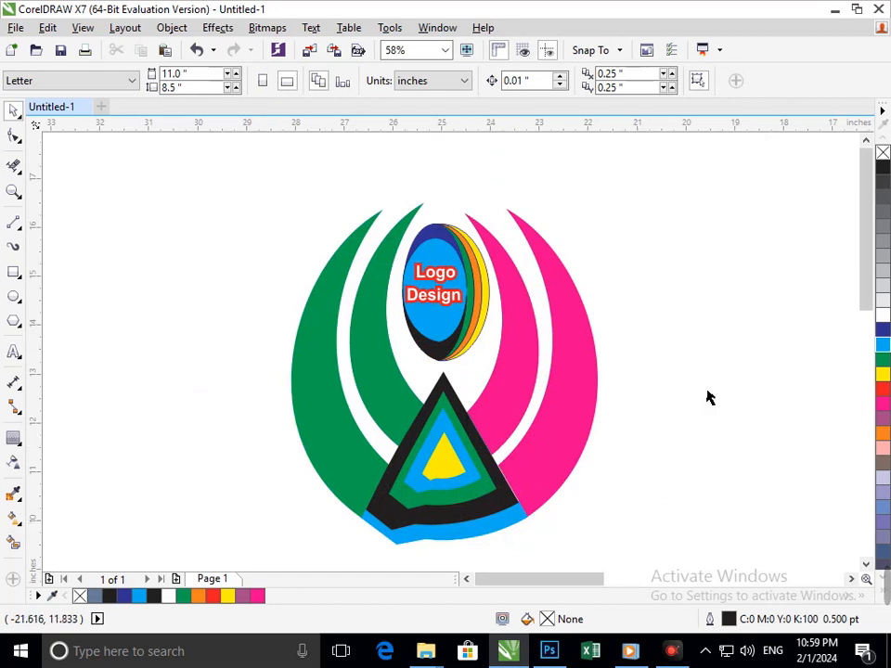
pyautogui.moveTo(432, 344); pyautogui.dragTo(370, 345)
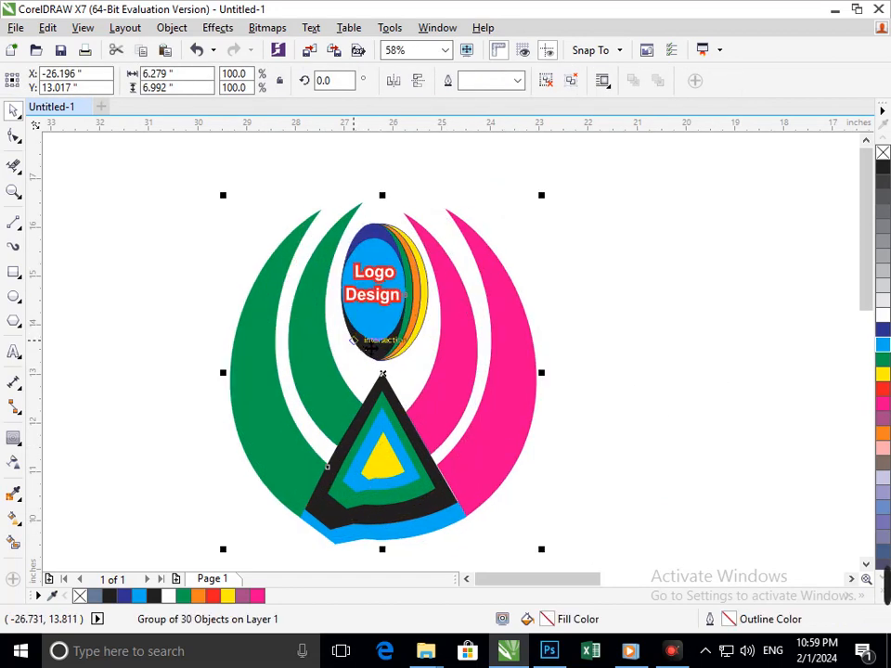
pyautogui.hotkey('ctrl', 'z')
pyautogui.moveTo(519, 493); pyautogui.dragTo(524, 481)
pyautogui.click(653, 455)
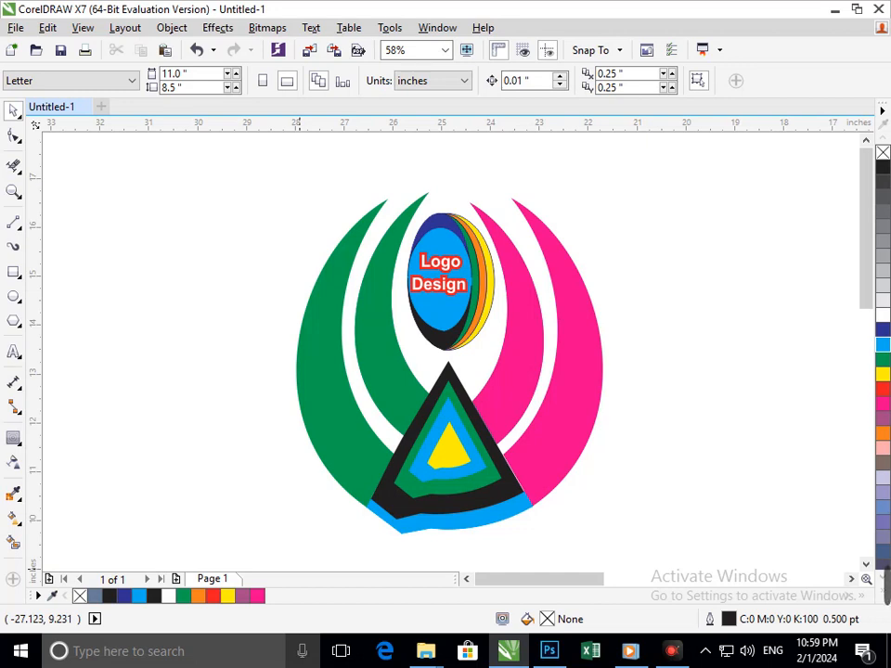
# Ungroup all objects of the logo.
pyautogui.click(480, 329)
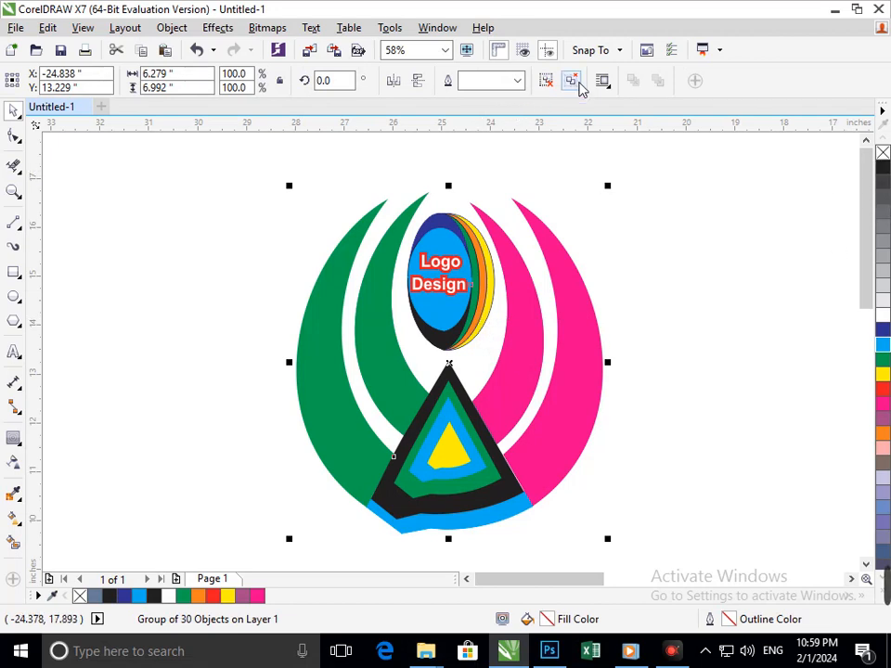
pyautogui.click(572, 81)
pyautogui.click(625, 325)
# Fill the orange crescent of the ellipse emblem with black.
pyautogui.click(486, 309)
pyautogui.click(624, 318)
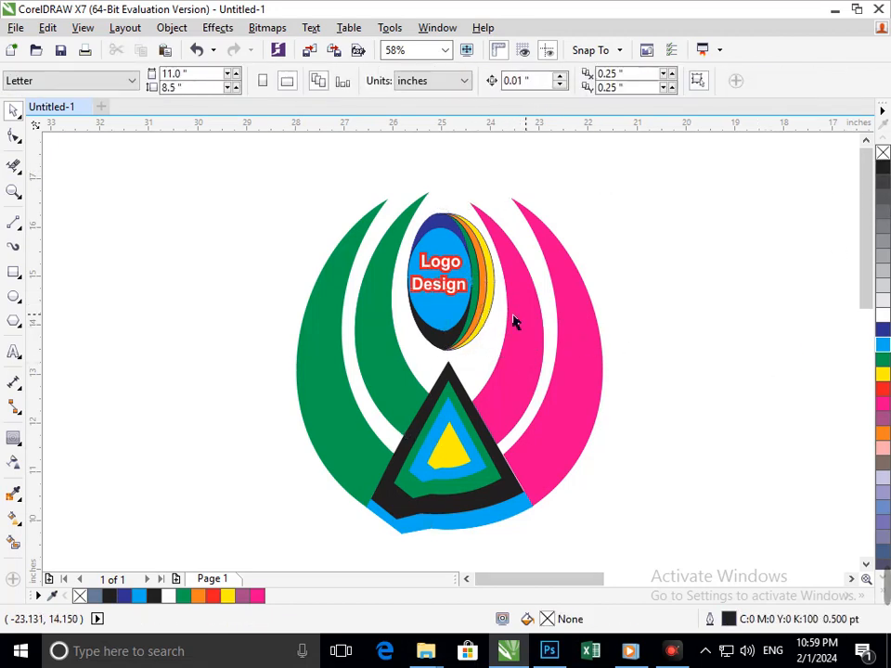
pyautogui.click(489, 306)
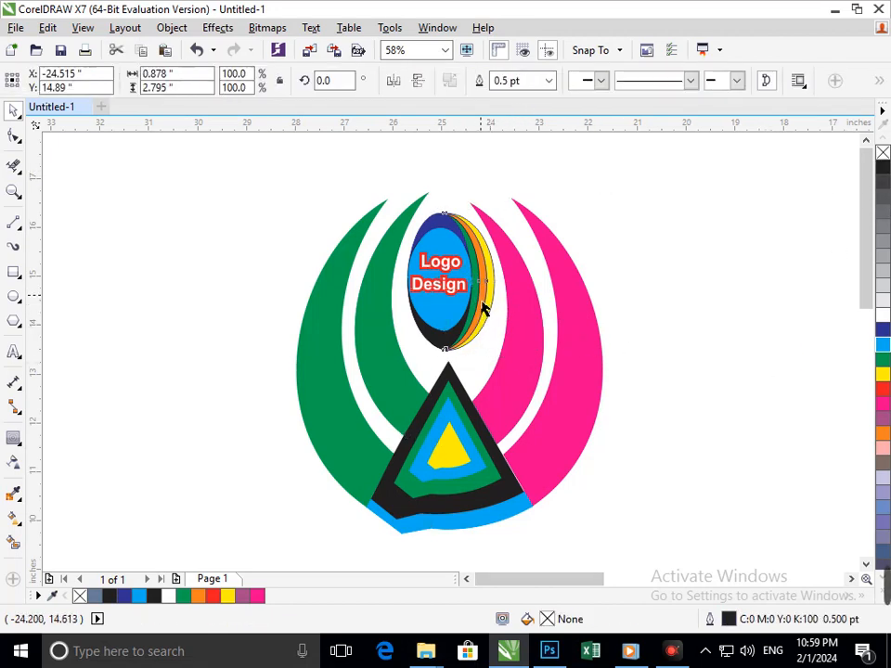
pyautogui.click(882, 168)
pyautogui.click(713, 324)
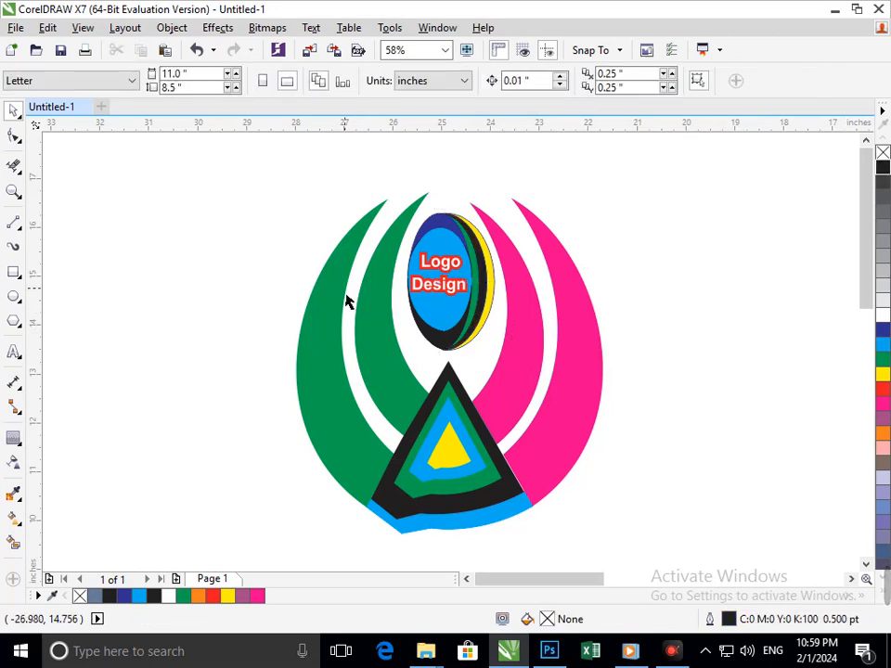
# Fill the thin green crescent of the ellipse emblem with dark blue.
pyautogui.click(473, 206)
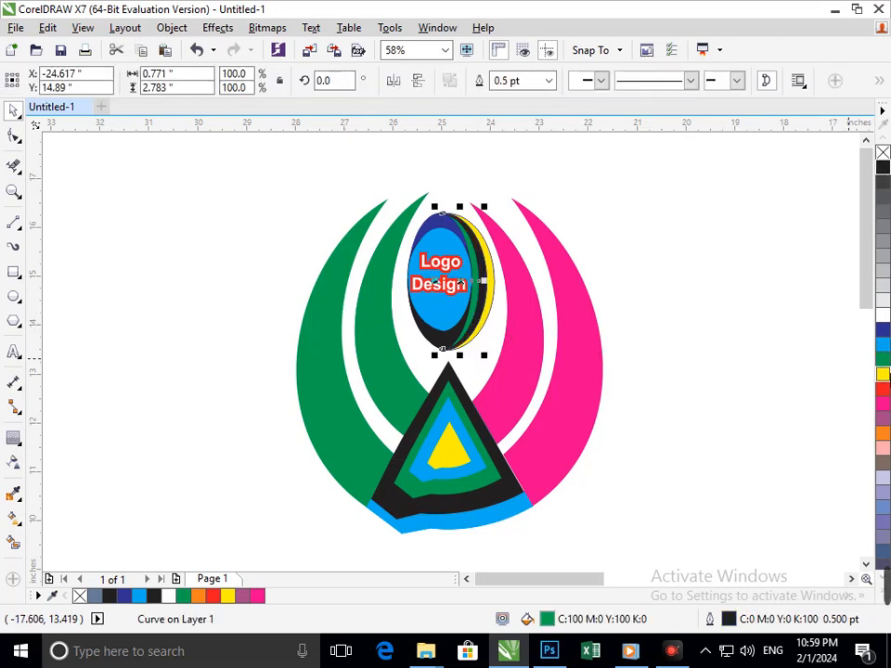
pyautogui.click(882, 330)
pyautogui.click(712, 445)
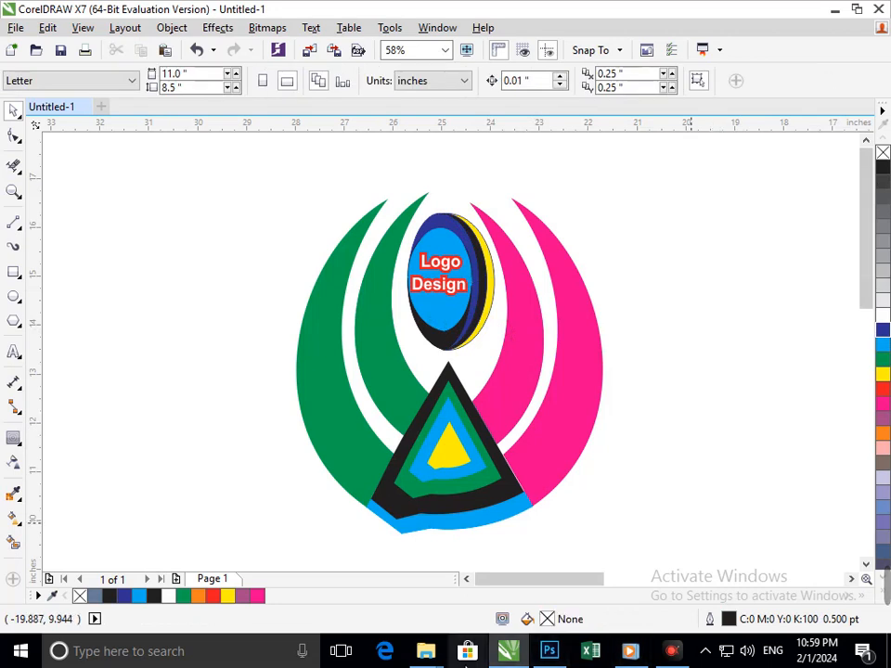
# Try a red fill on the ellipse emblem's outer yellow crescent and return it to yellow.
pyautogui.click(489, 306)
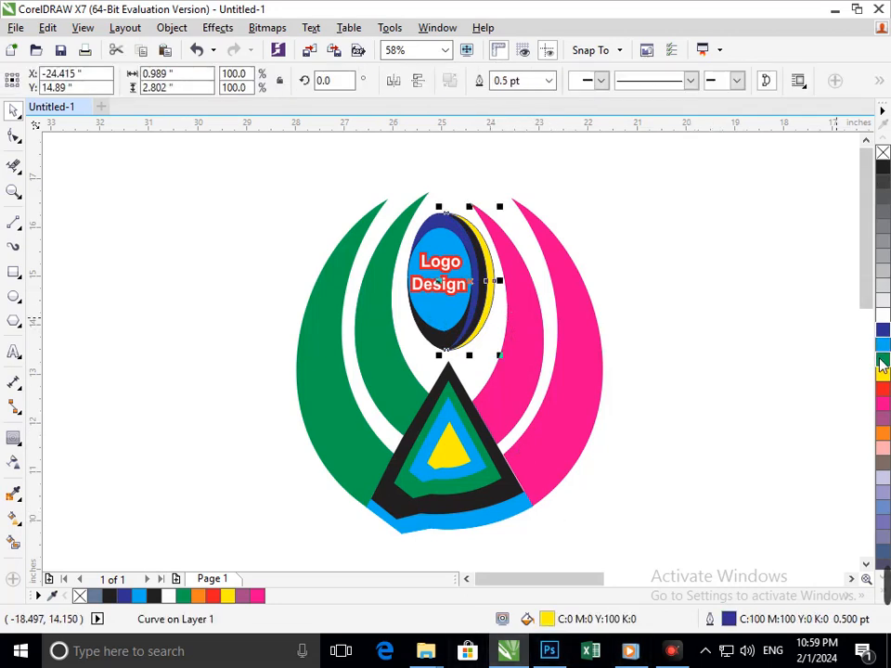
pyautogui.click(883, 389)
pyautogui.click(807, 423)
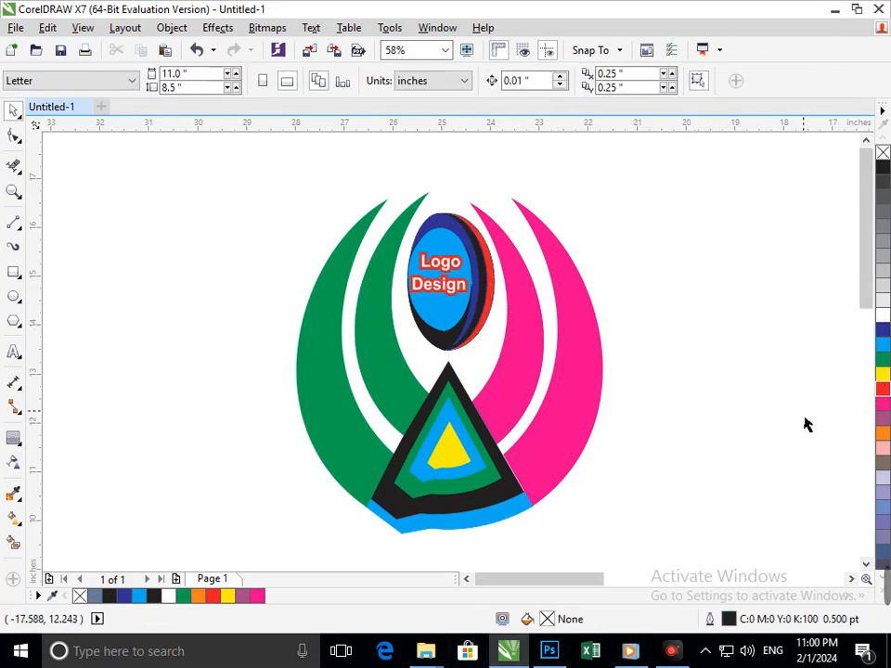
pyautogui.click(491, 324)
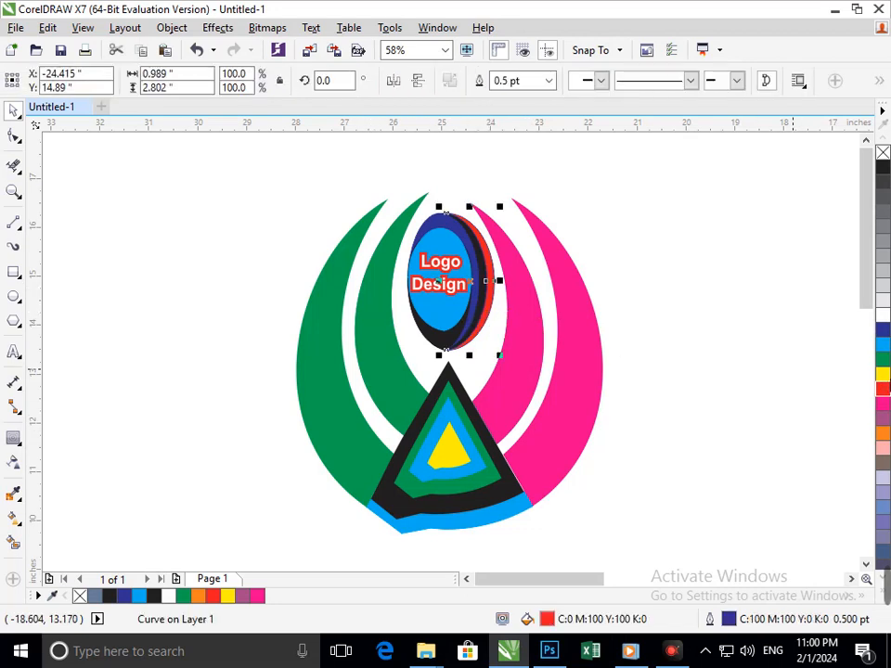
pyautogui.click(883, 374)
pyautogui.click(731, 453)
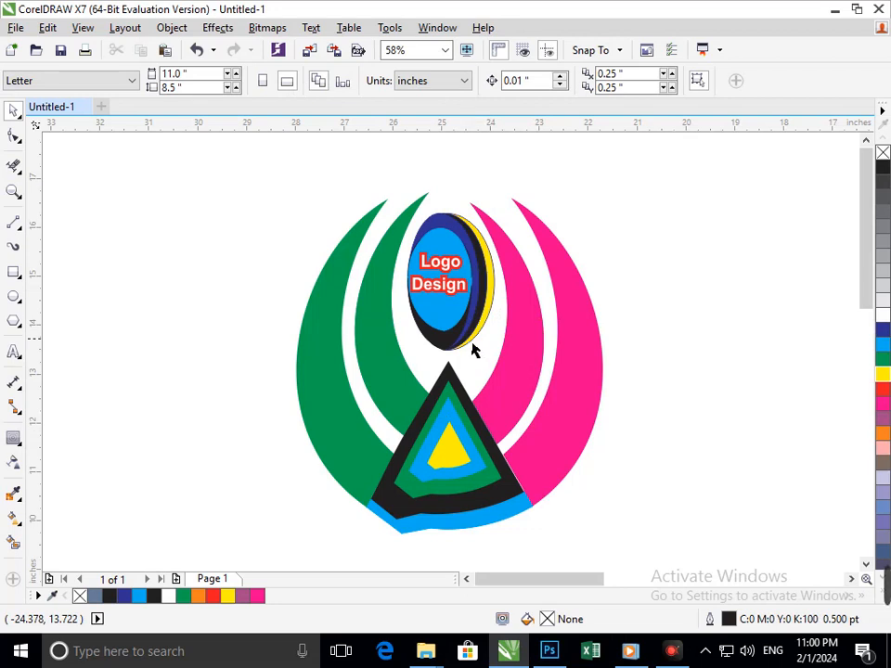
pyautogui.press('z')
pyautogui.scroll(-5, 183, 282)
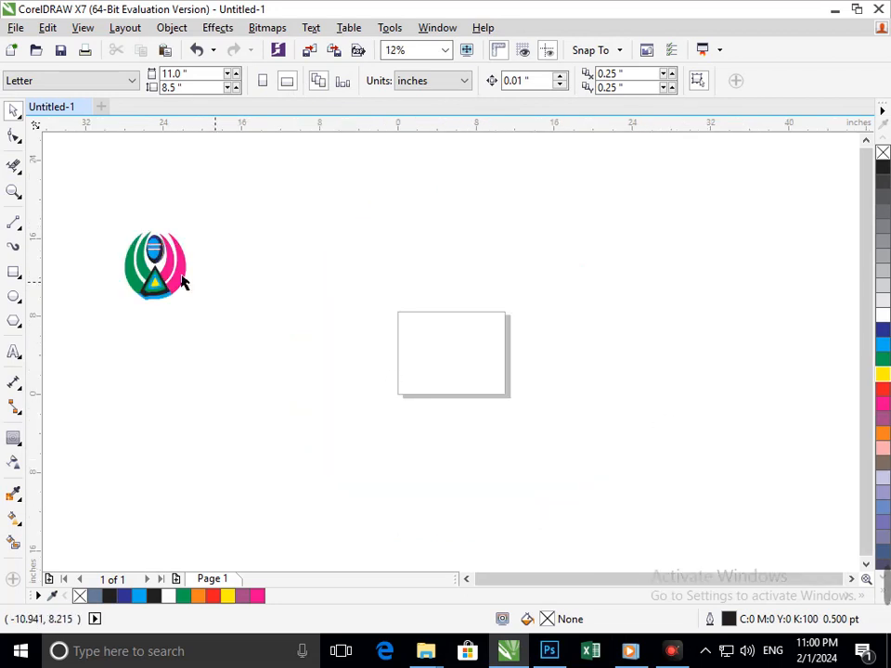
pyautogui.moveTo(106, 212); pyautogui.dragTo(249, 342)
pyautogui.press('F2')
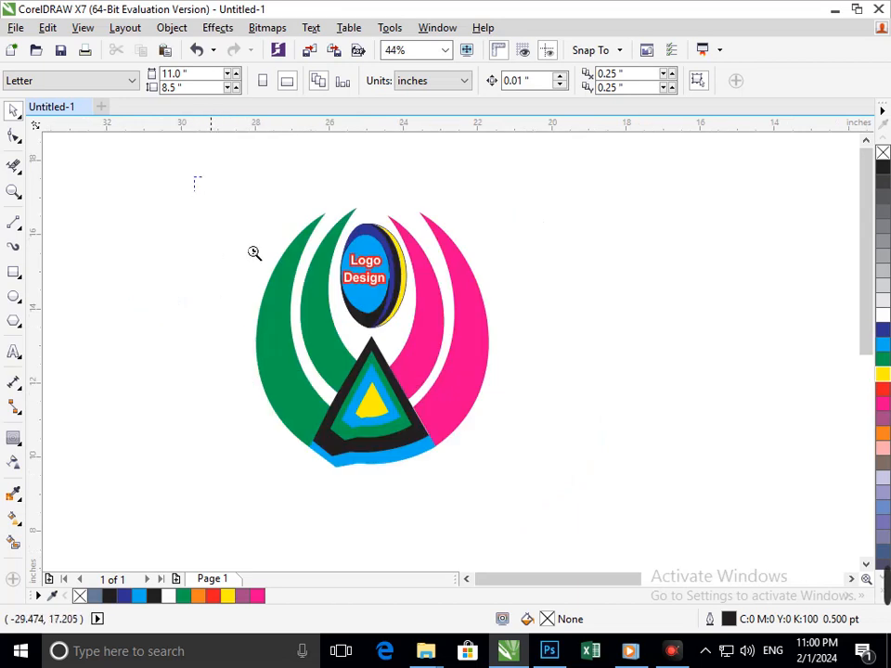